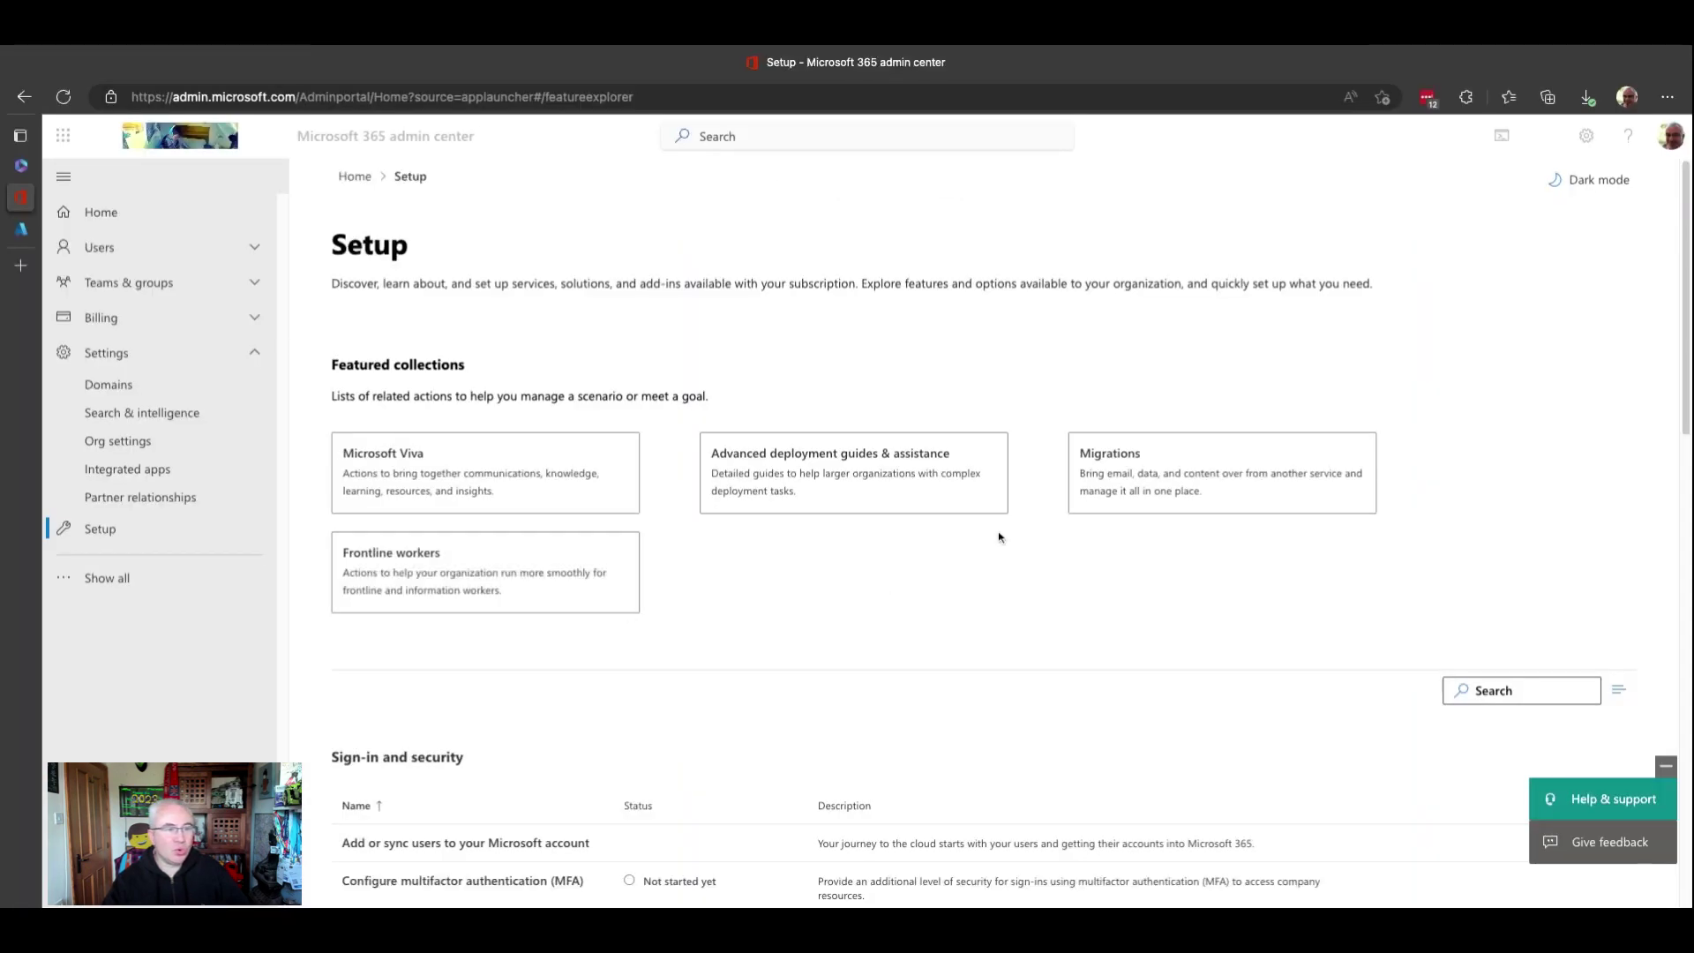
Step: Search the setup tasks for "syntex" and open the Use content AI with Microsoft Syntex page
scroll(570, 645, down, 10)
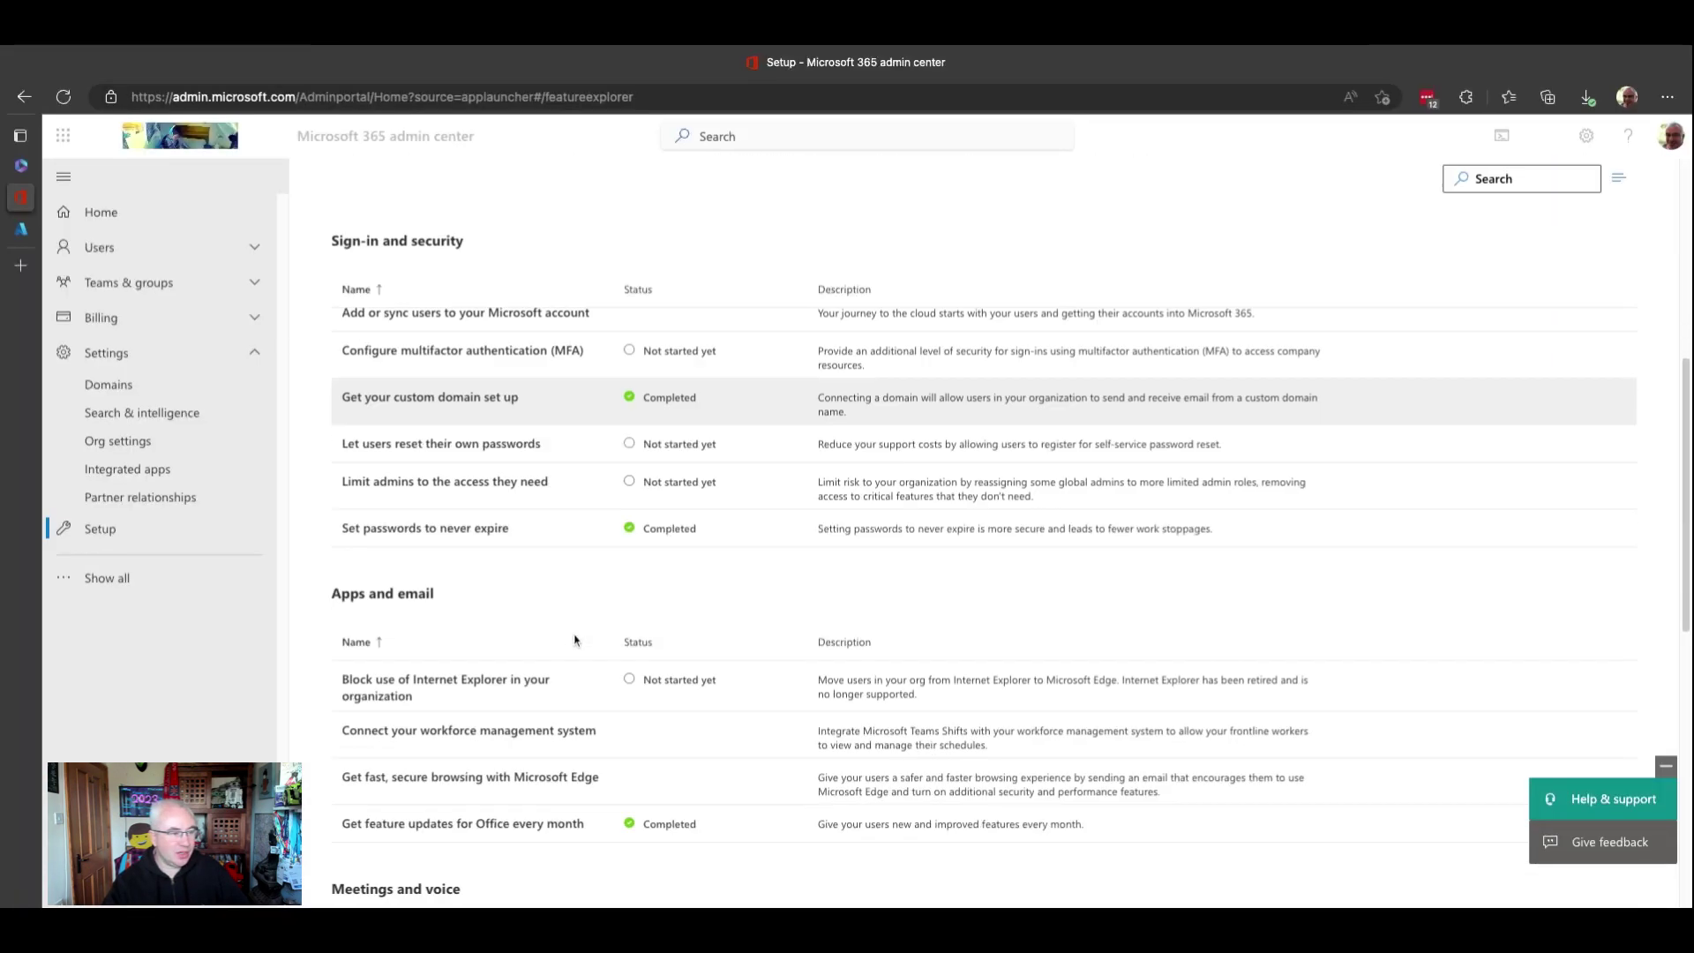
scroll(574, 642, down, 2)
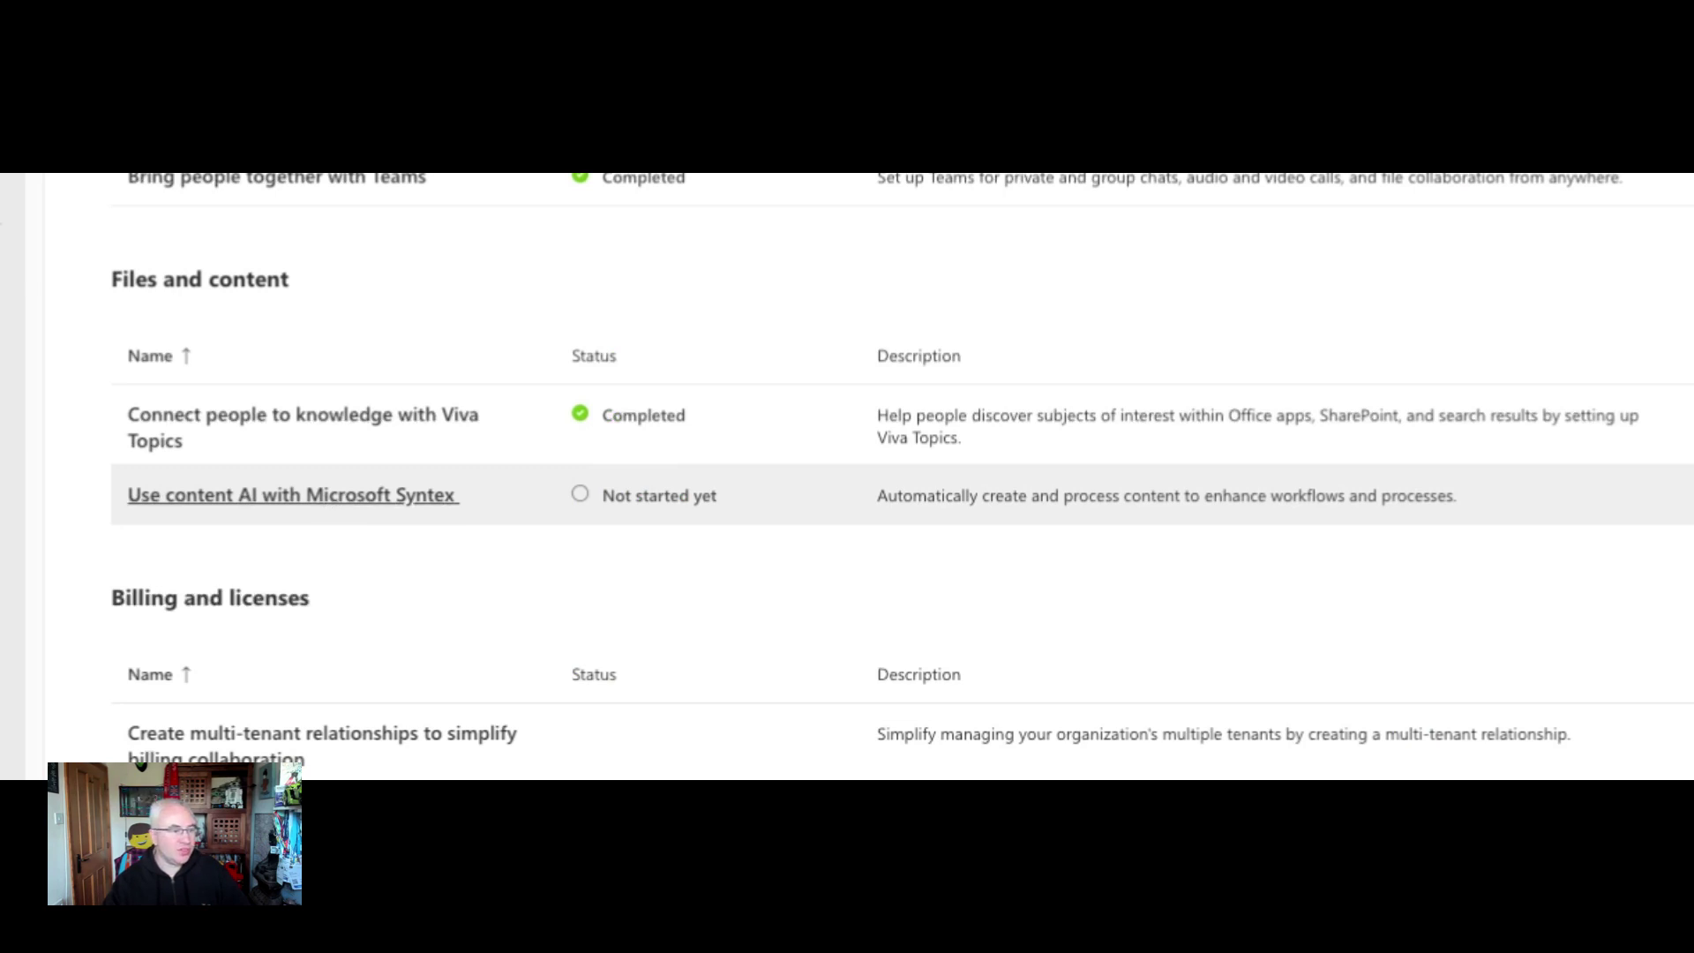
scroll(847, 564, up, 10)
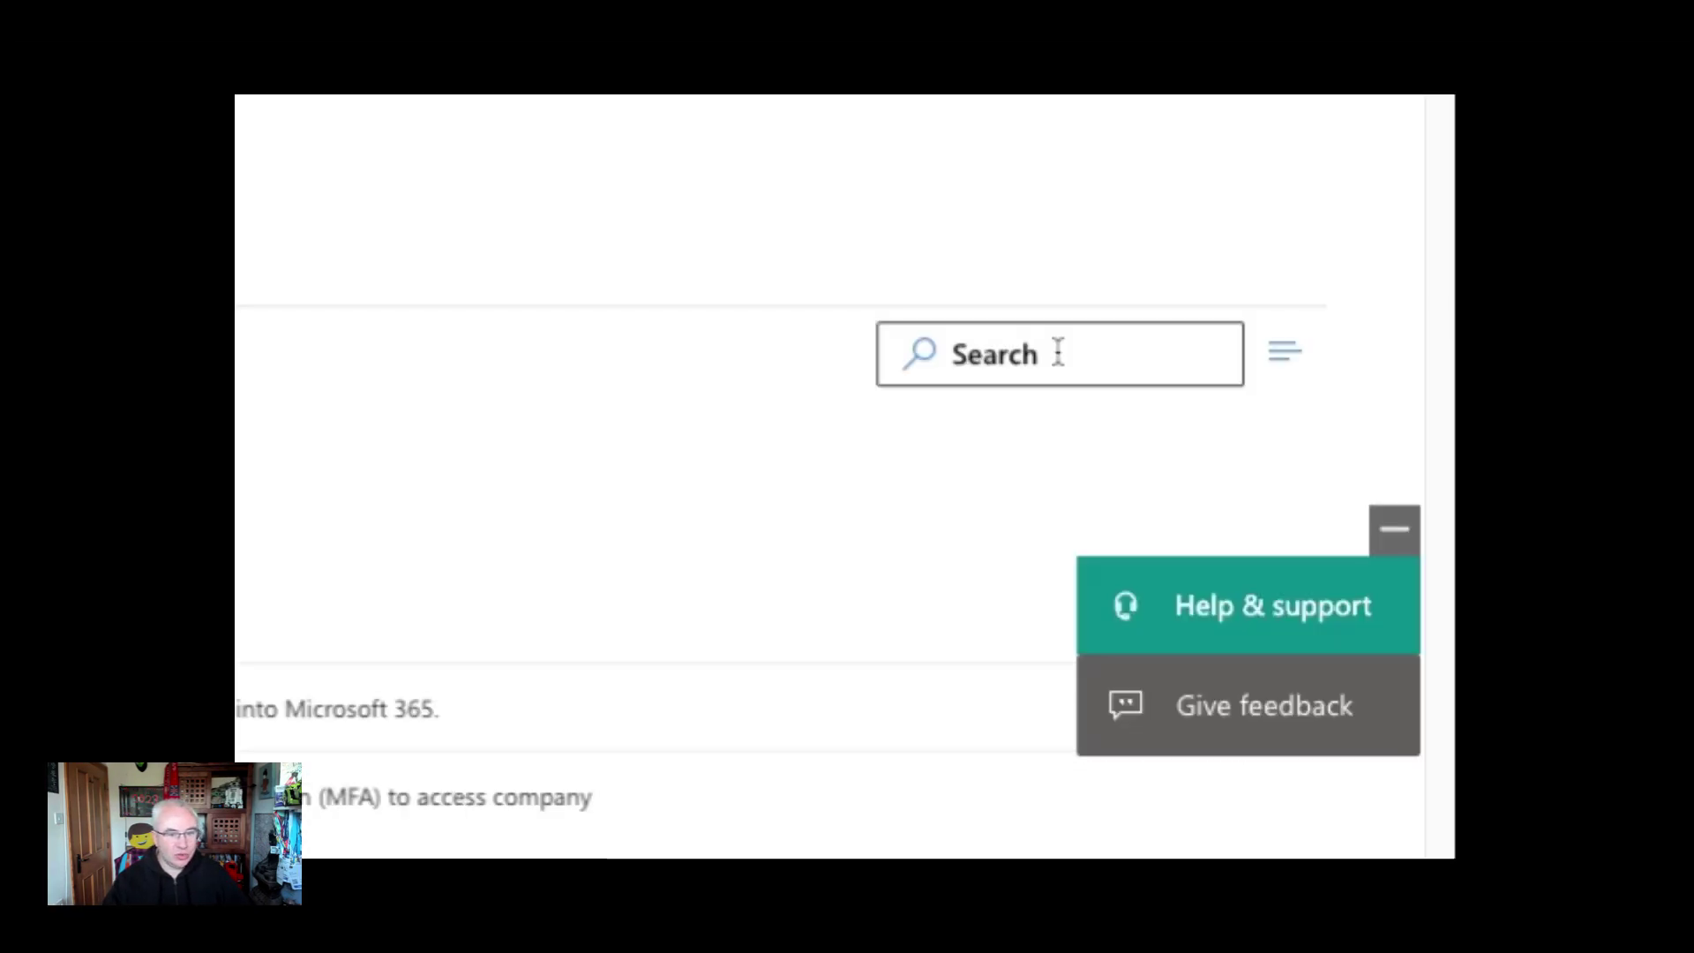
click(1522, 690)
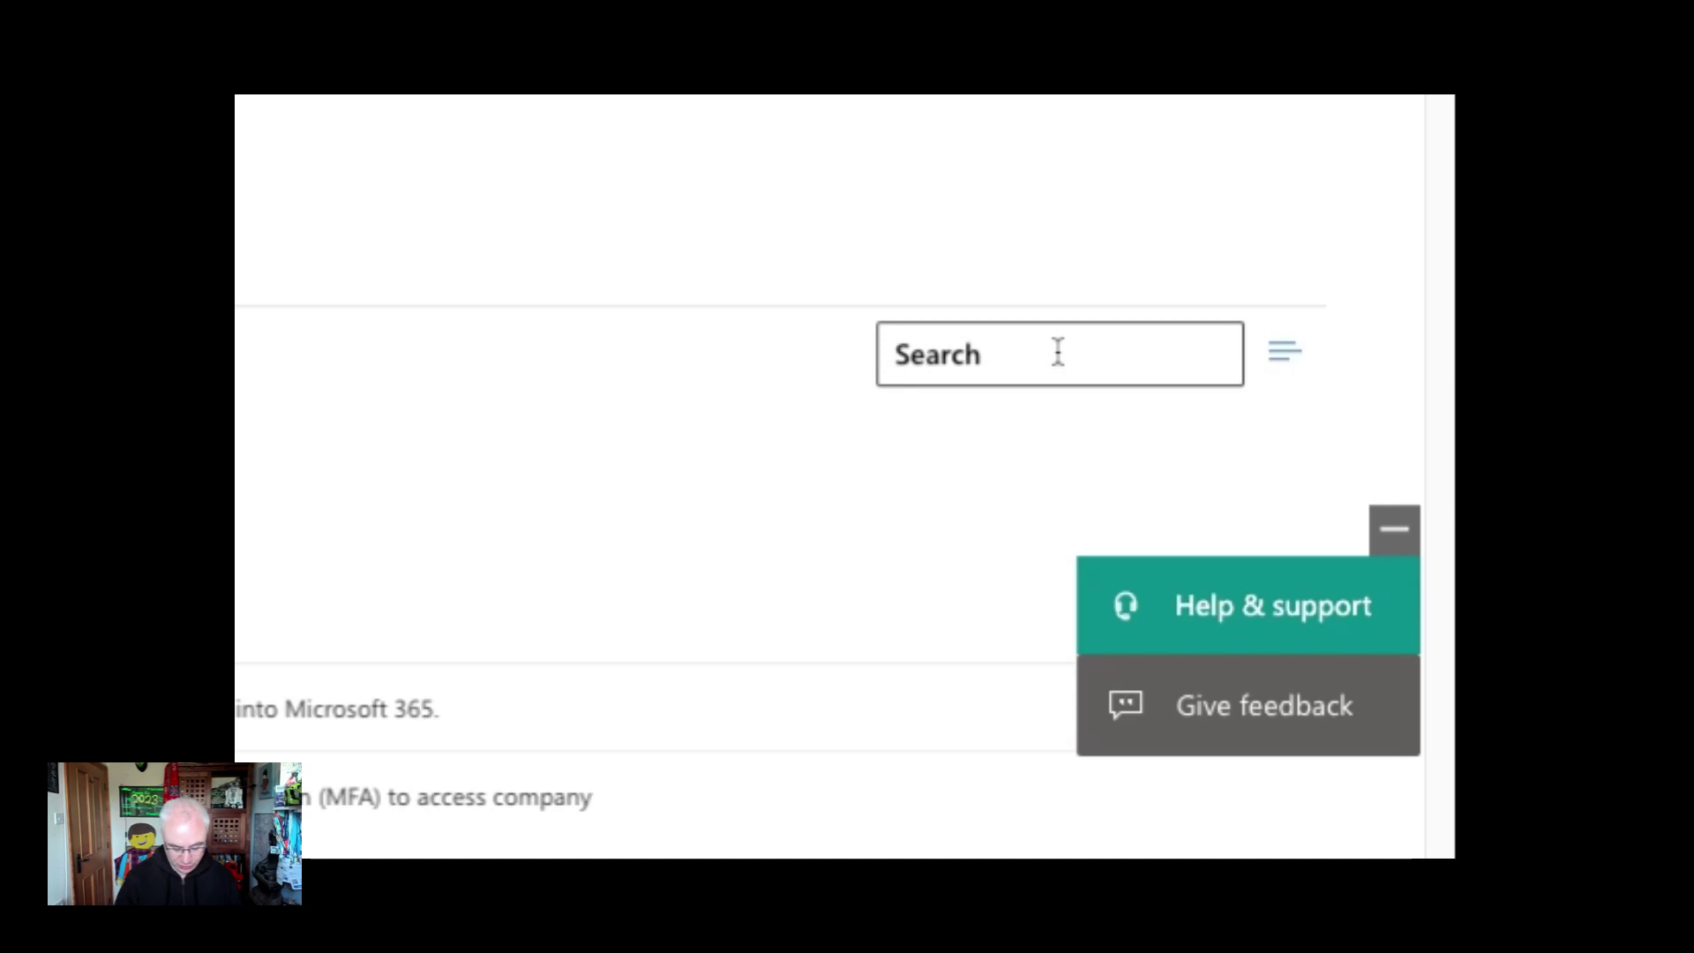
text(syntex)
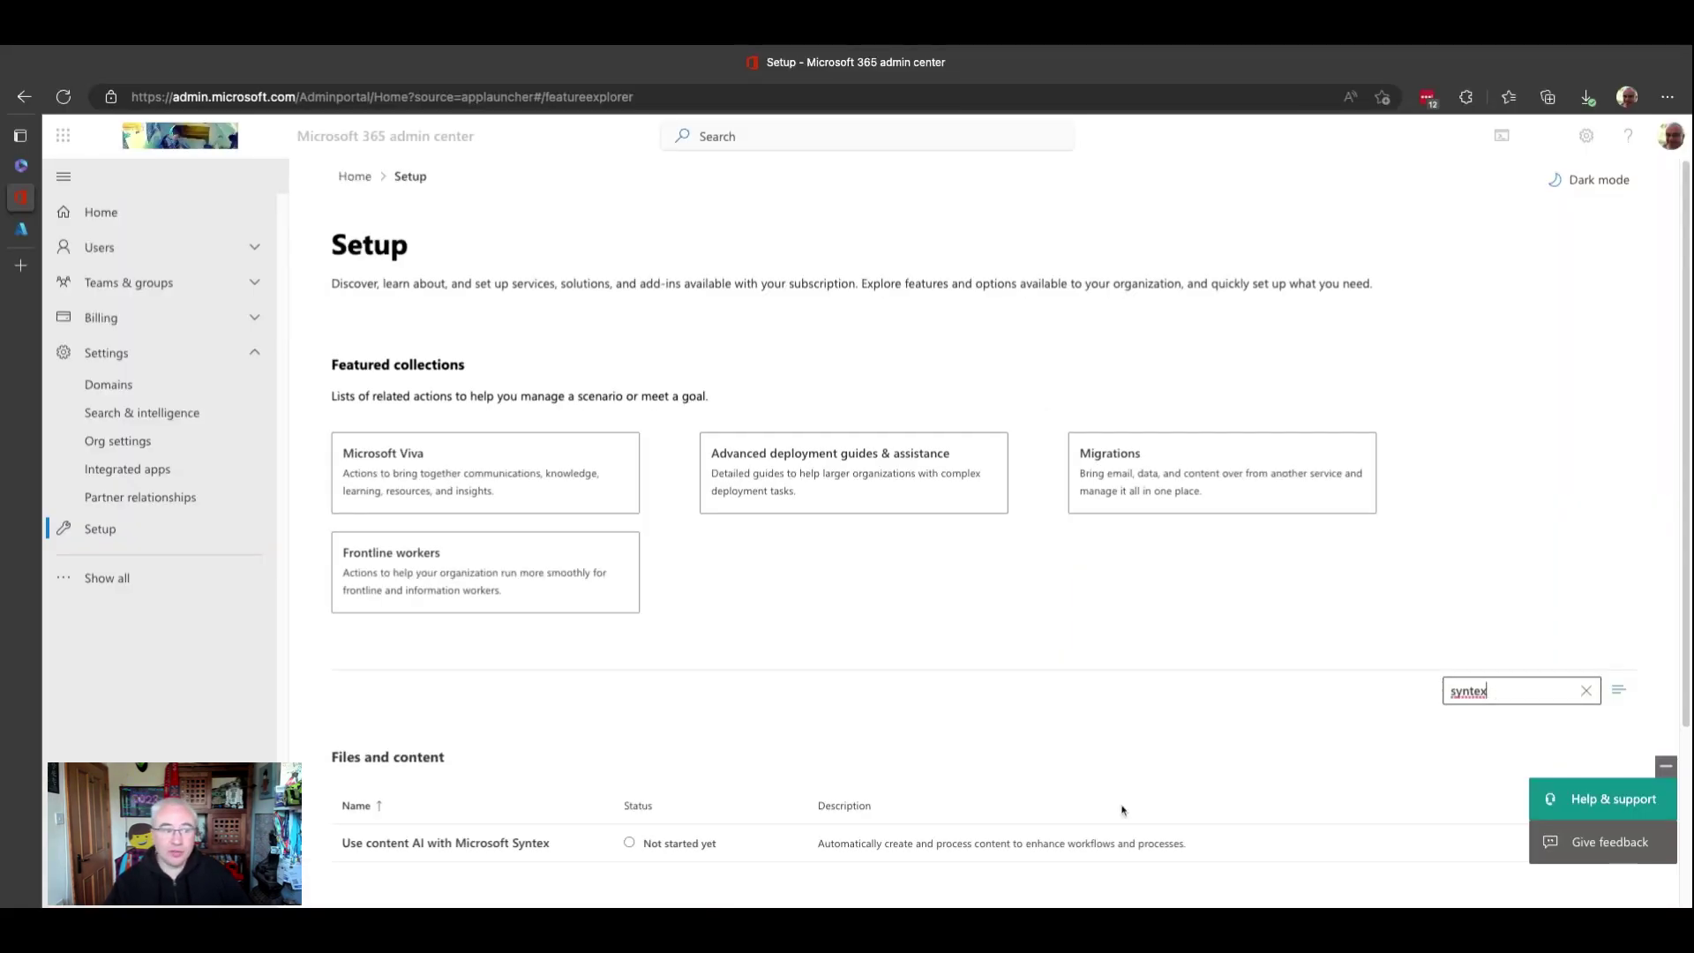
scroll(880, 813, down, 2)
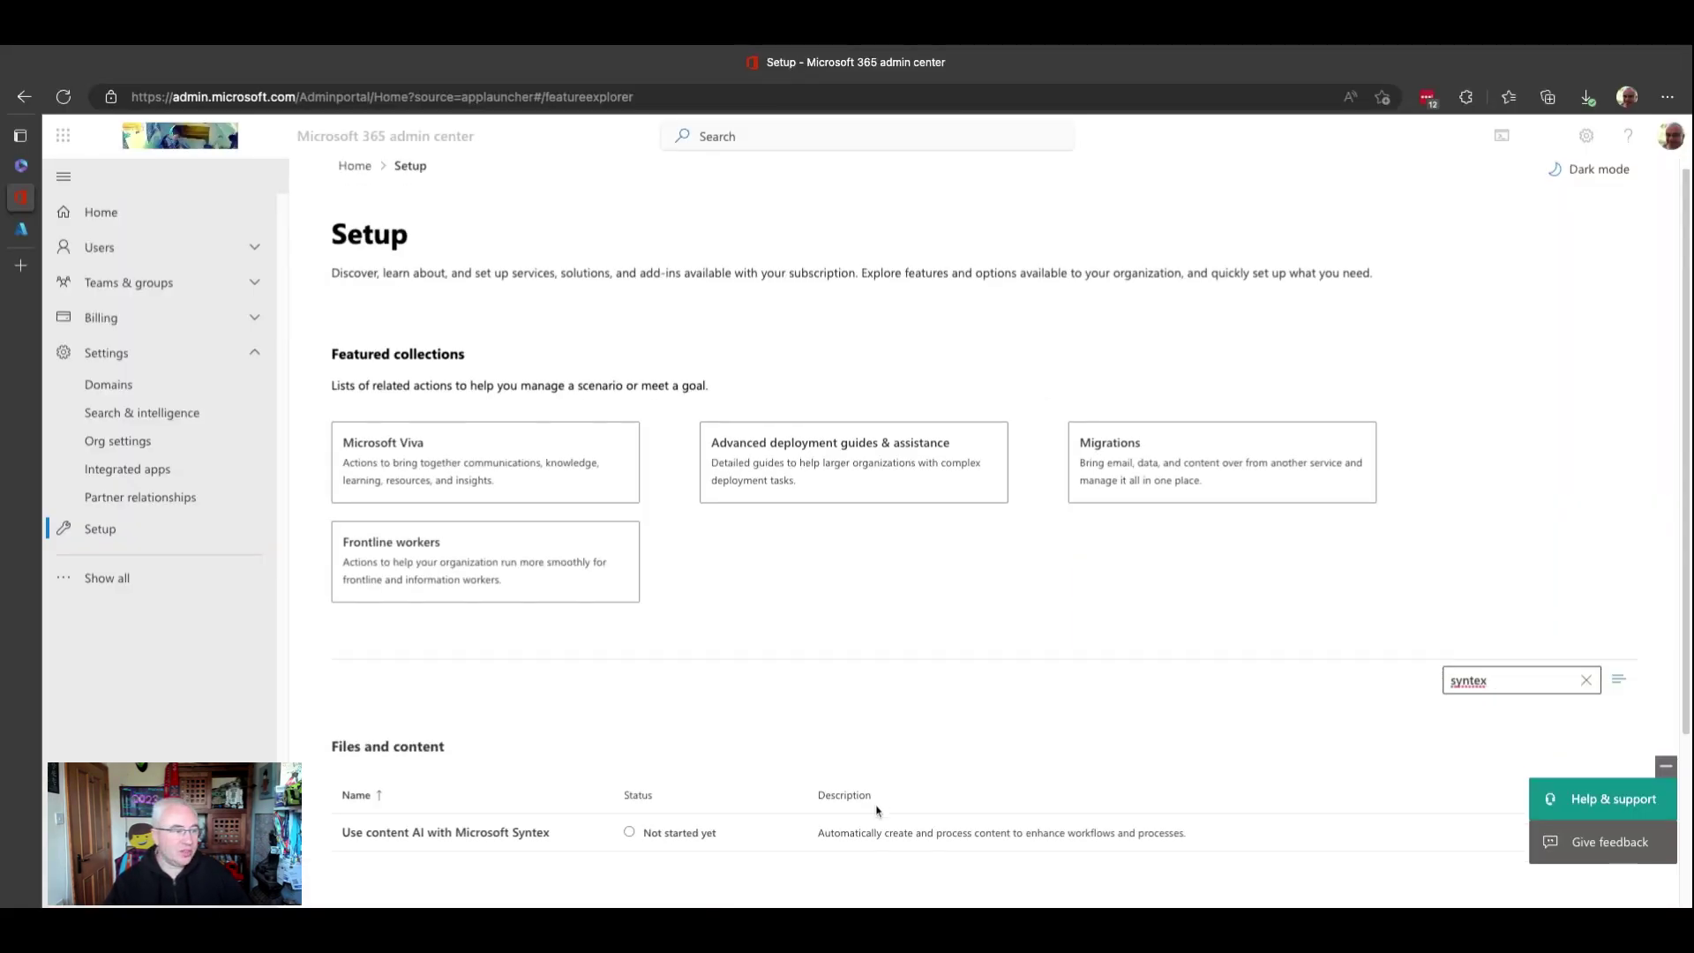
click(383, 716)
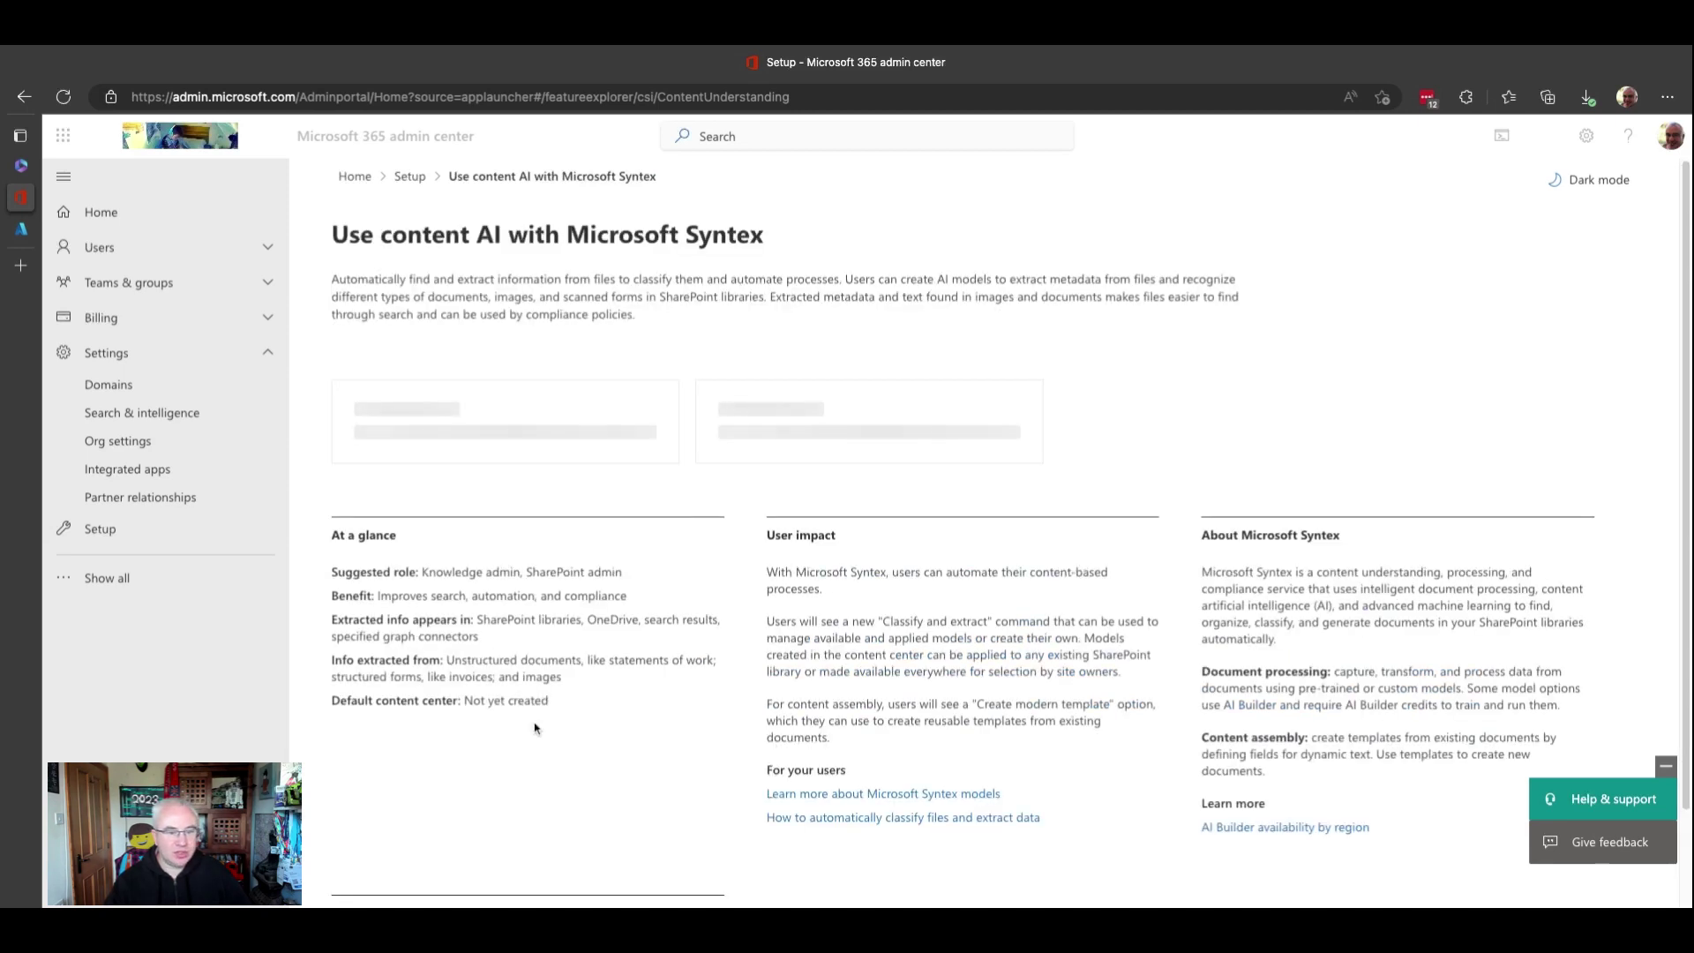
Step: Set up Microsoft Syntex billing with the Visual Studio Enterprise Subscription, resource group SyntexRG and region UK South, and close the billing pane
scroll(535, 728, down, 1)
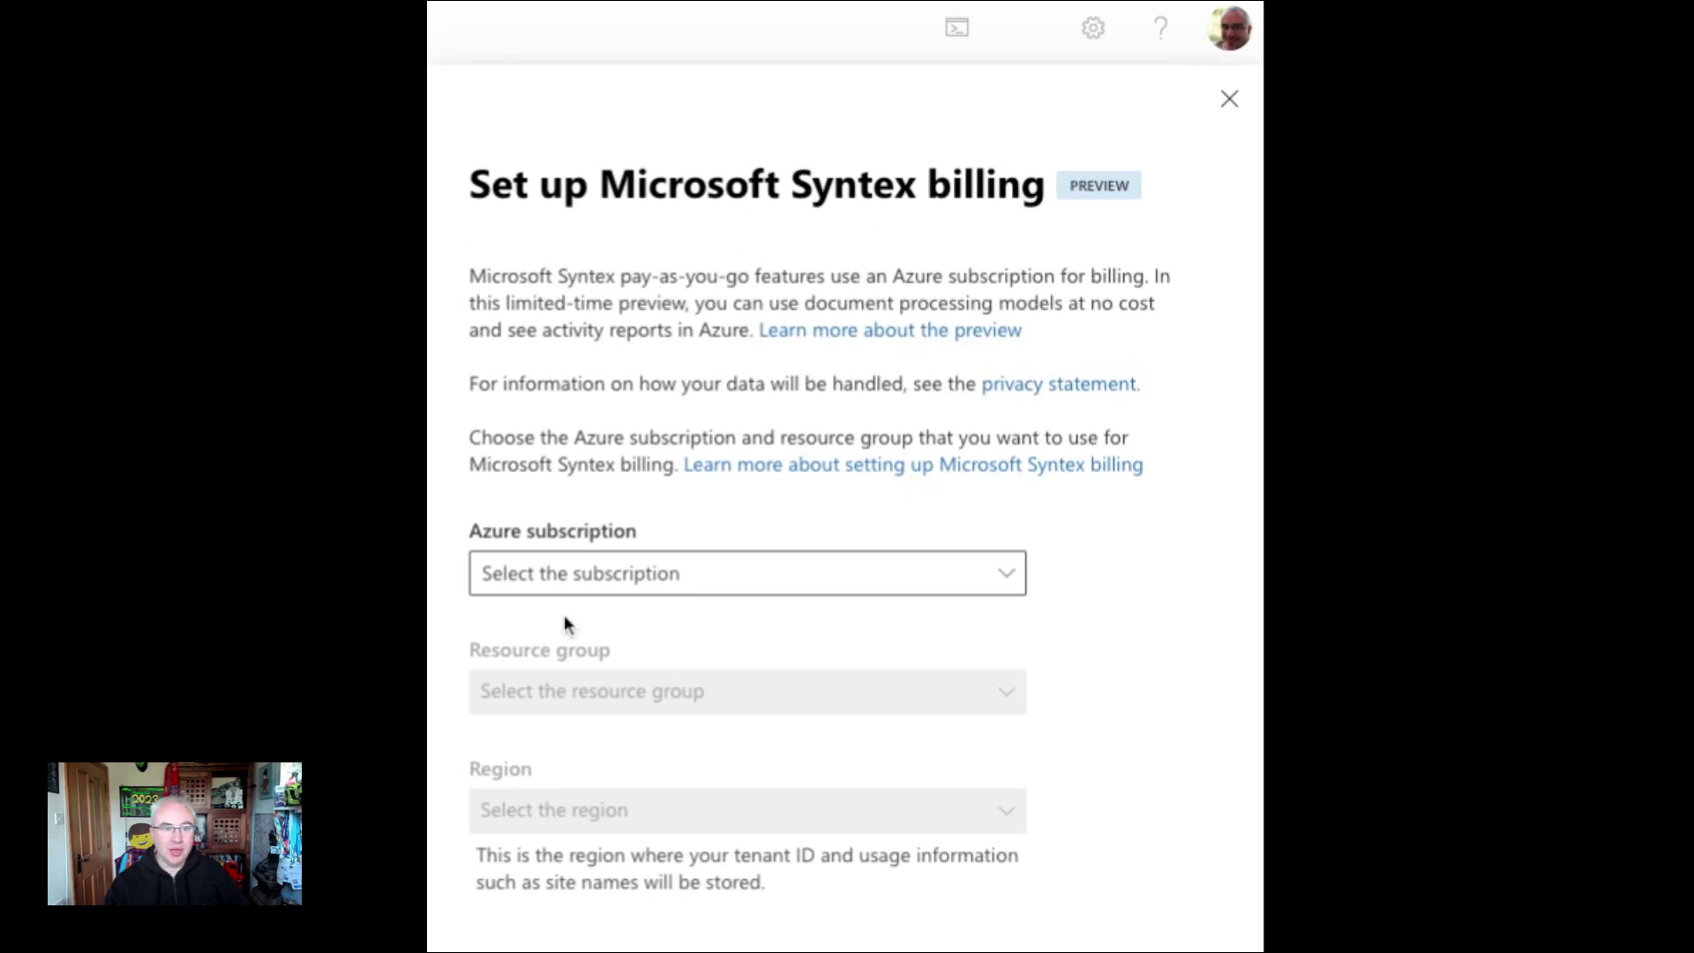
click(578, 572)
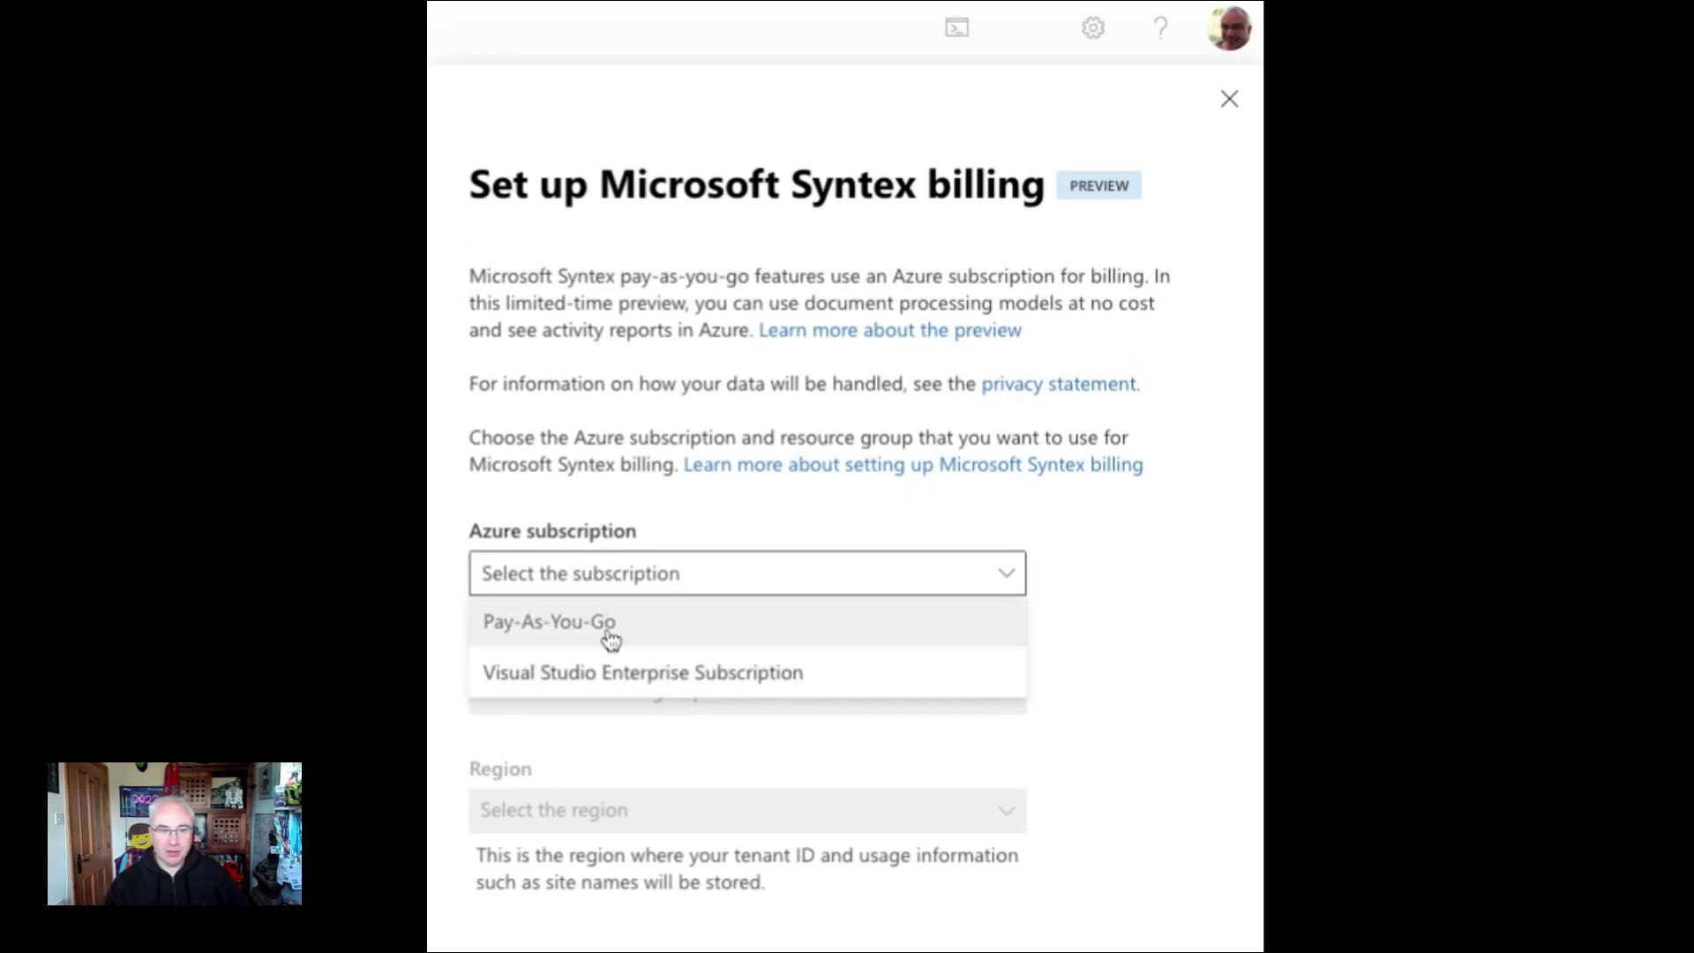
click(625, 694)
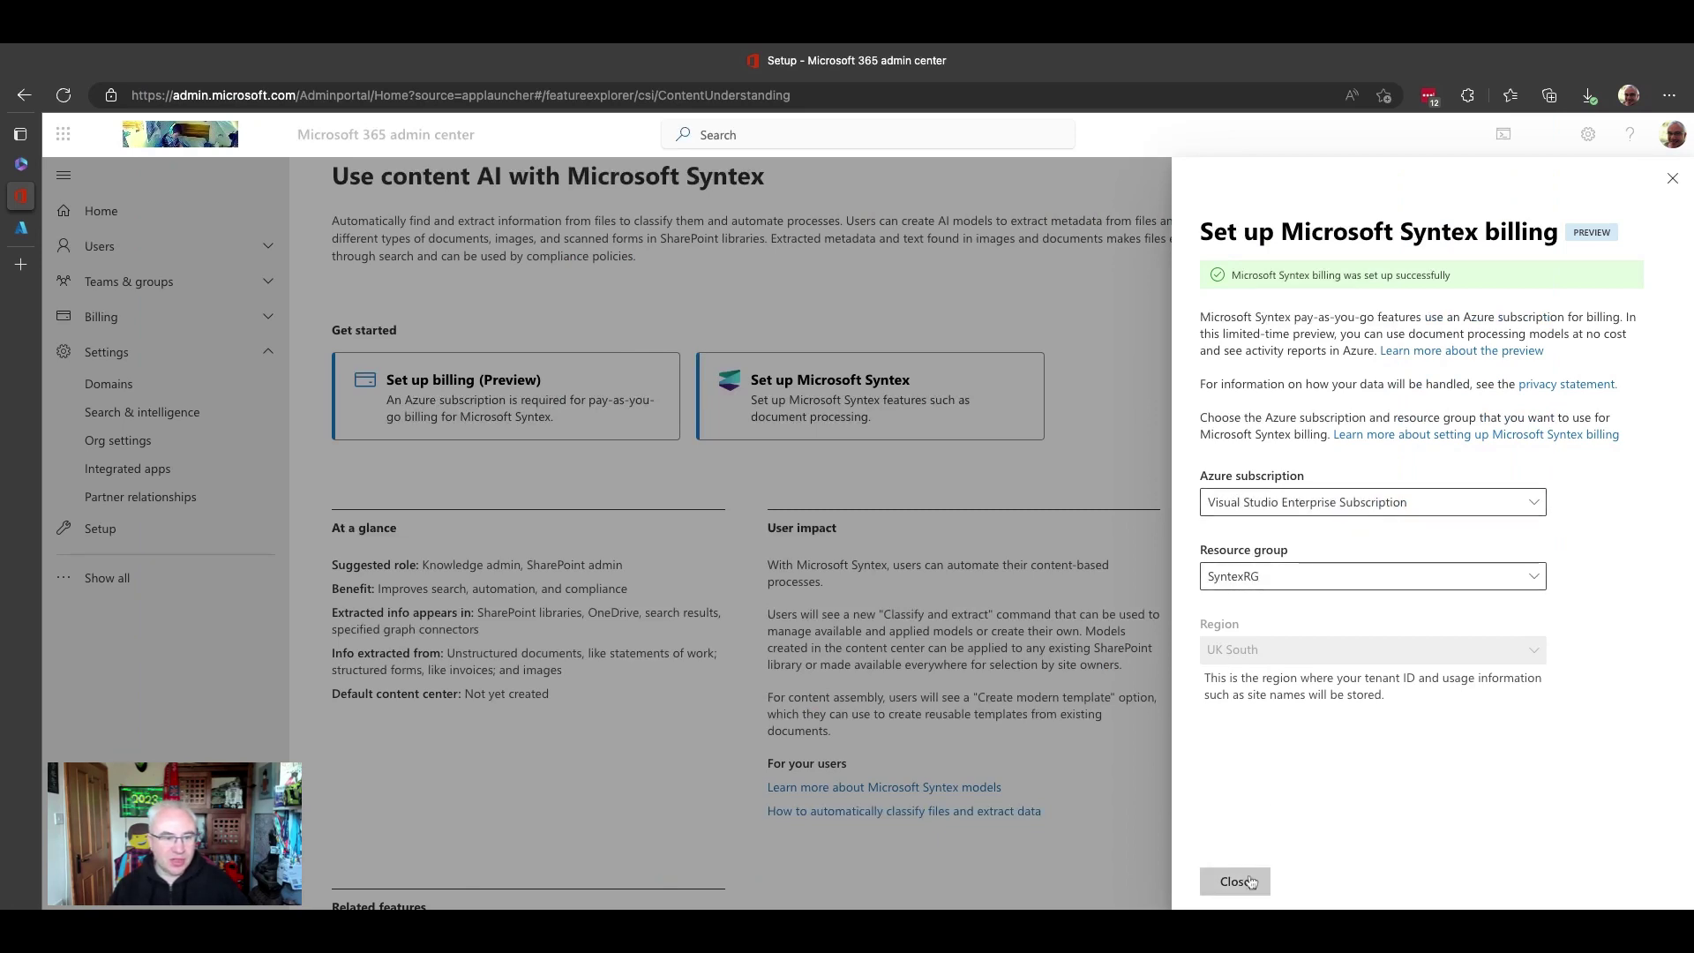
mouse_move(15, 230)
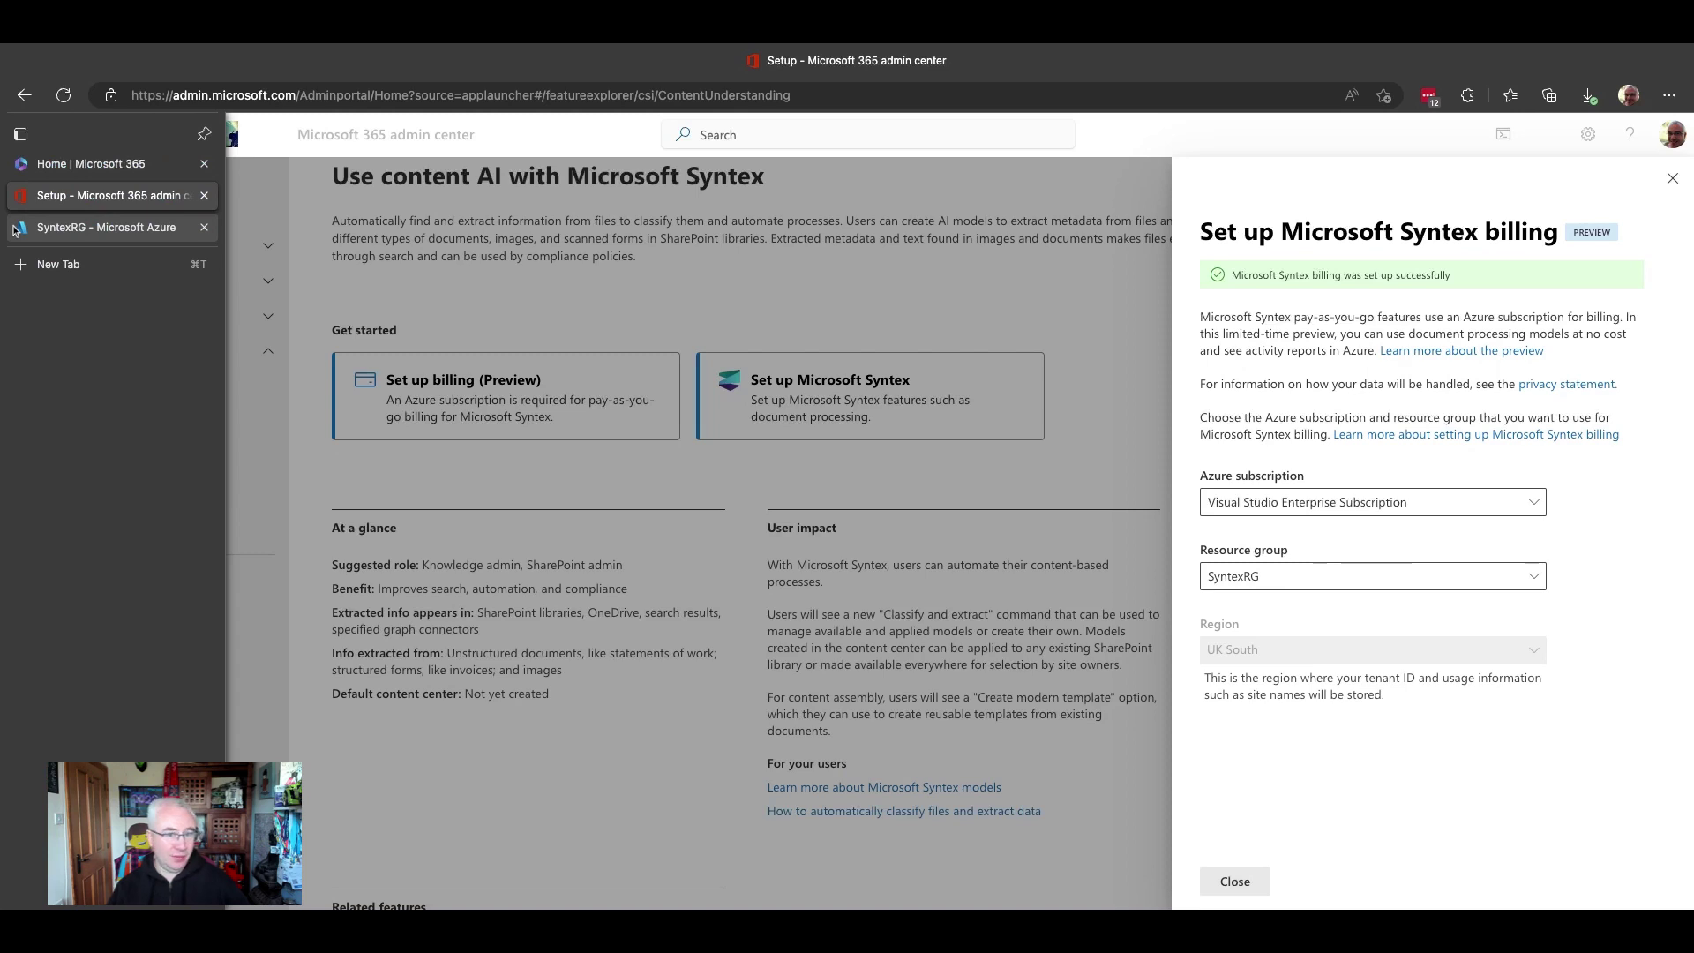
click(1236, 882)
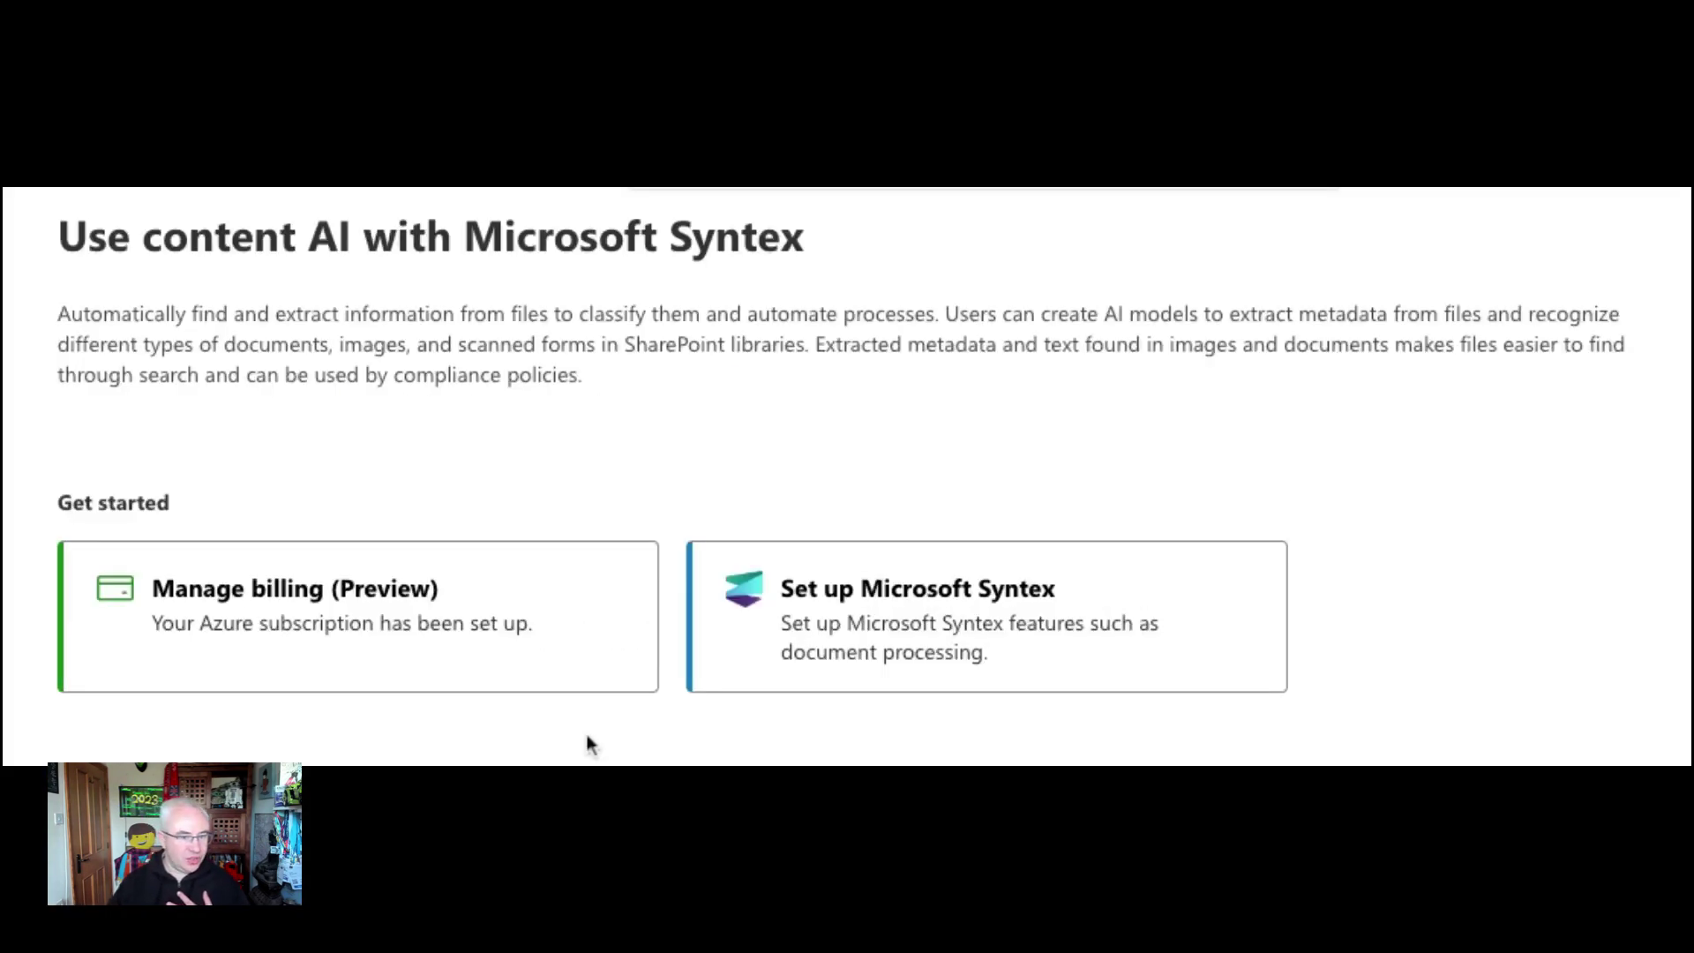
click(332, 626)
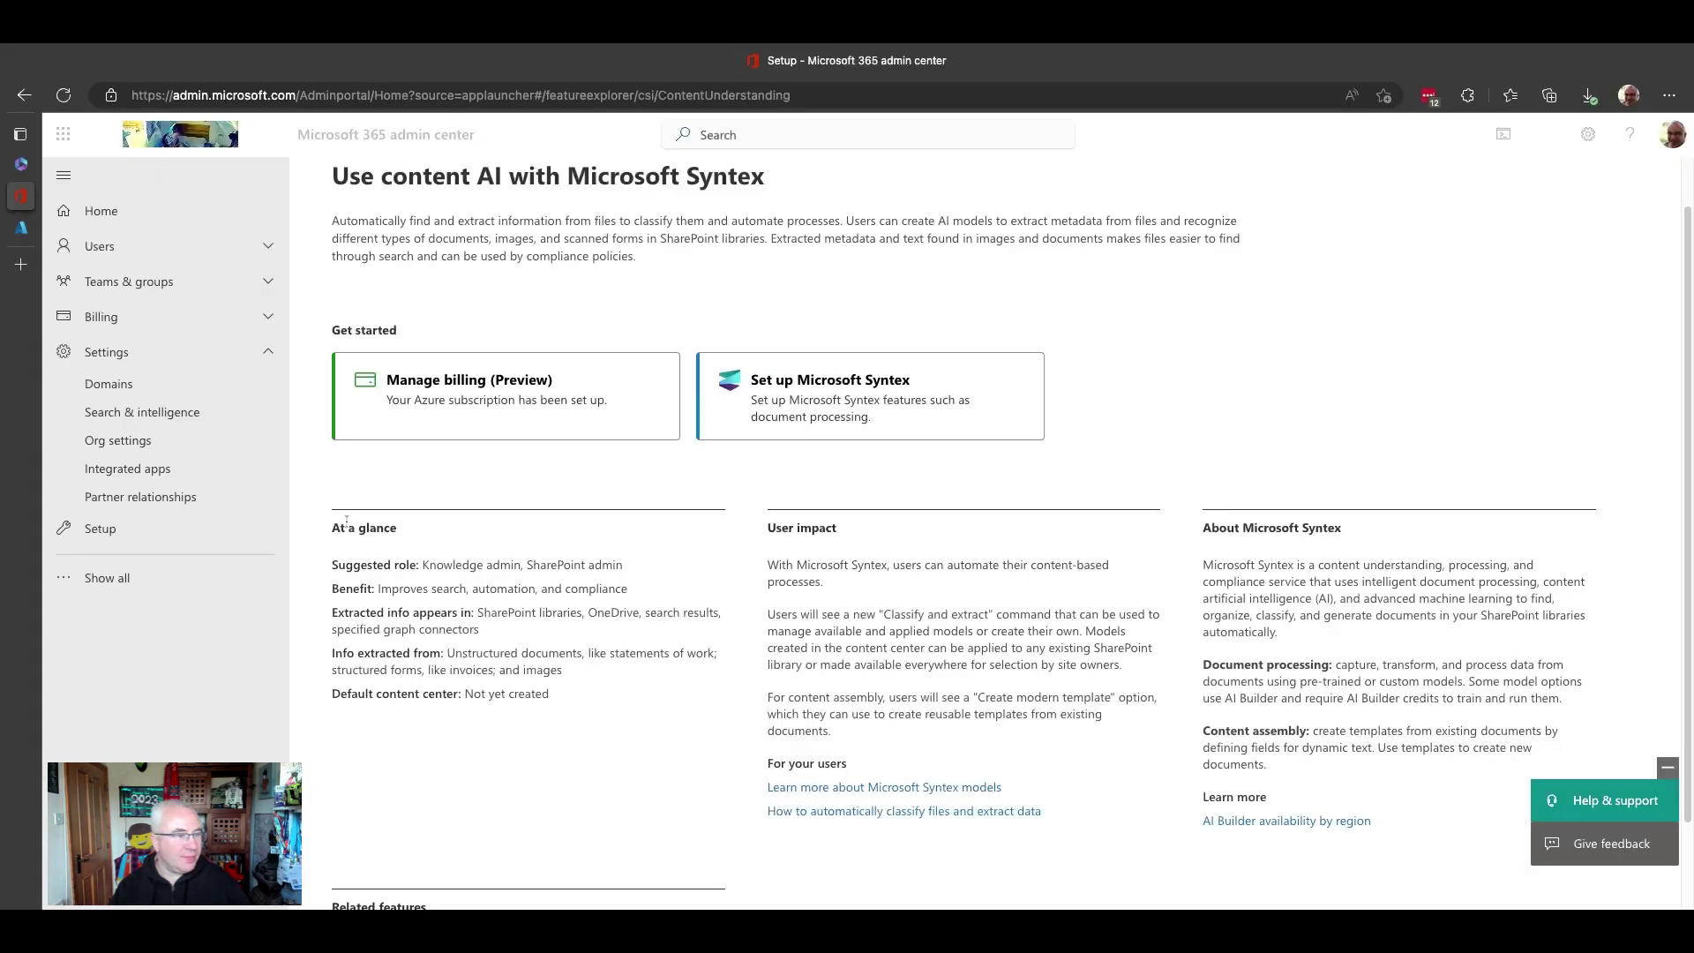
Step: Switch to the Azure portal, refresh the SyntexRG resource group and check its resource list
scroll(750, 662, down, 2)
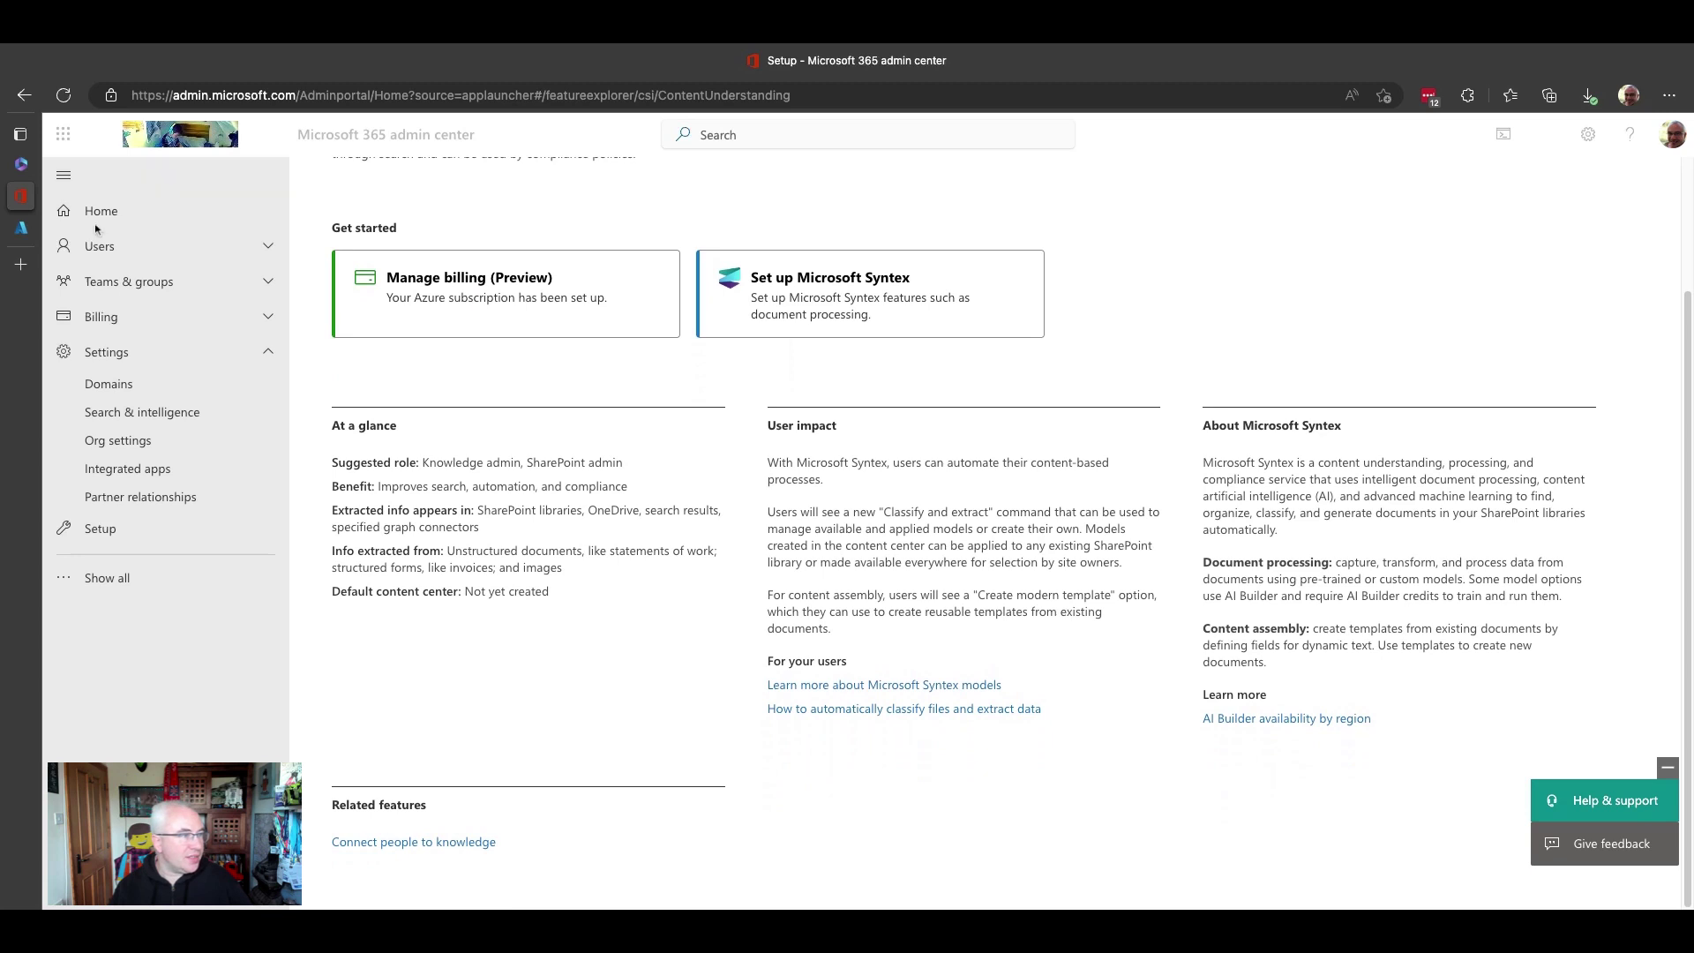
click(20, 228)
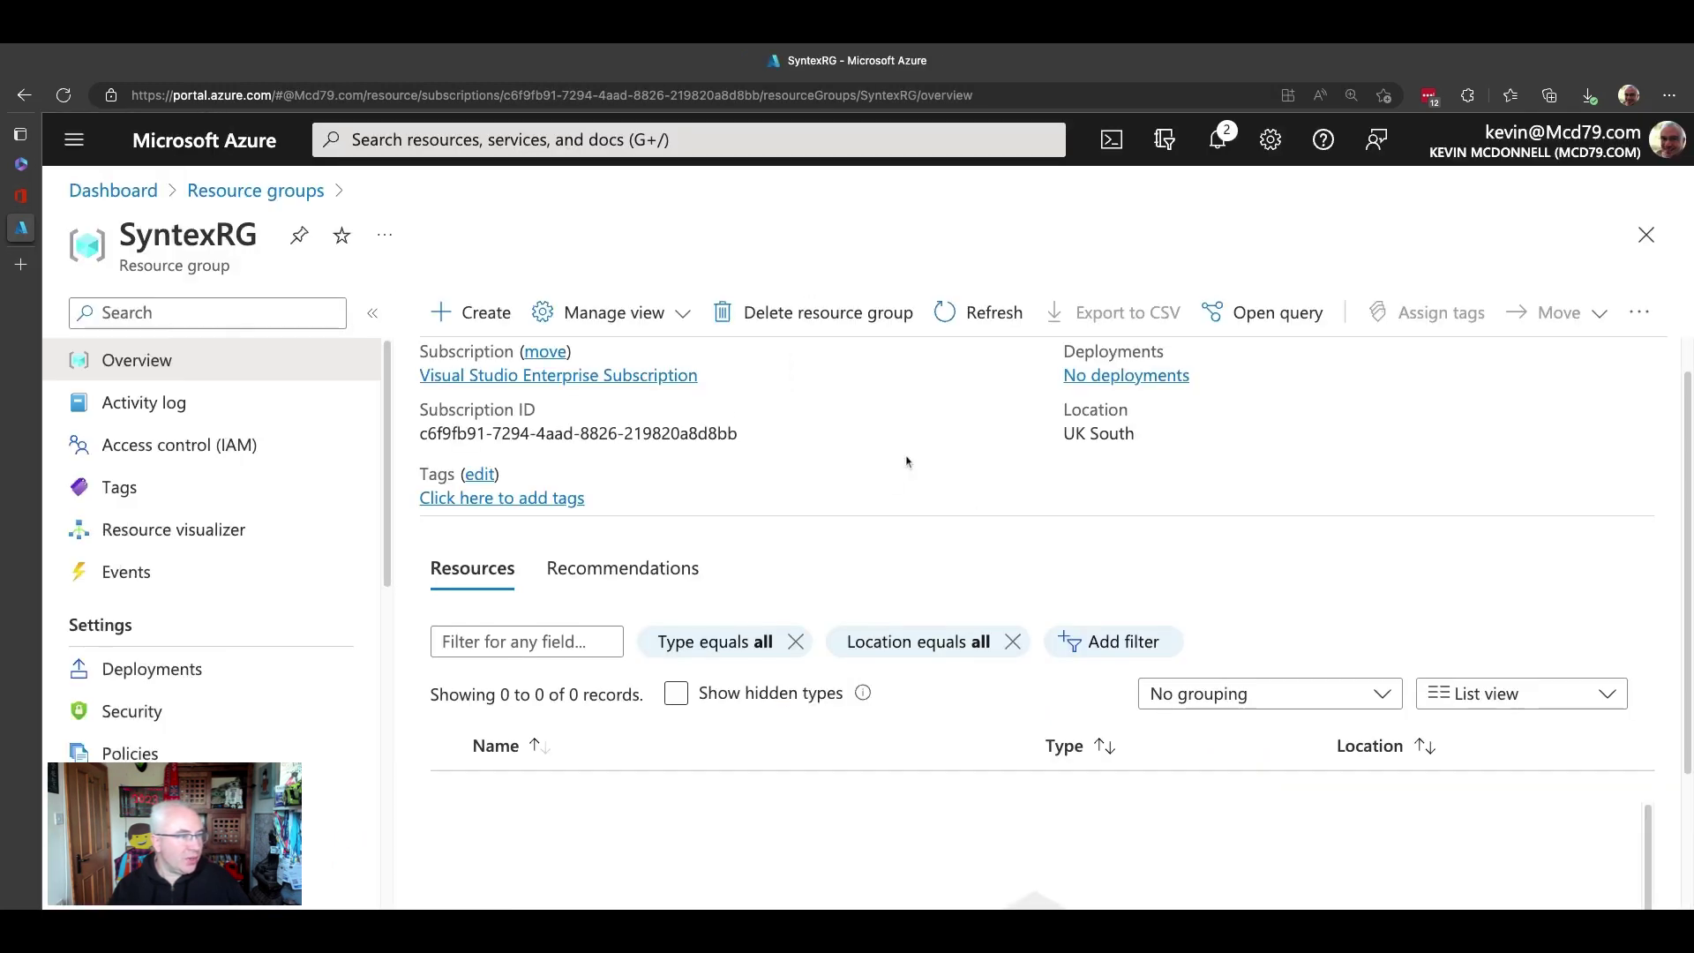
click(982, 313)
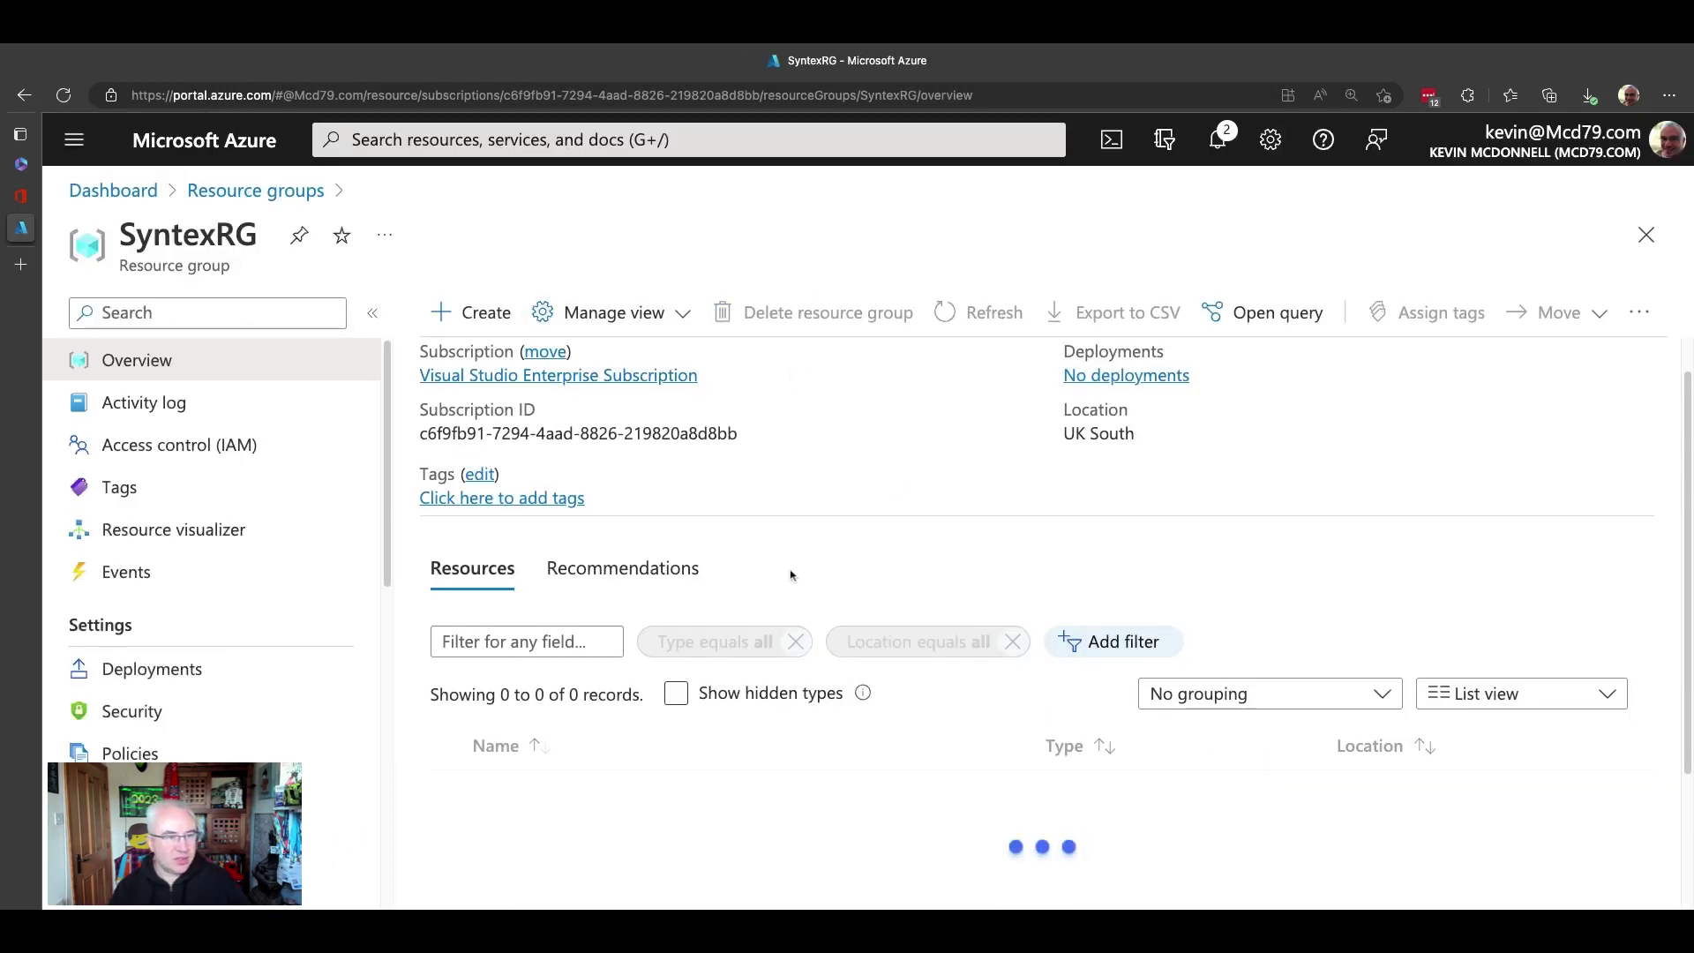
scroll(791, 575, down, 2)
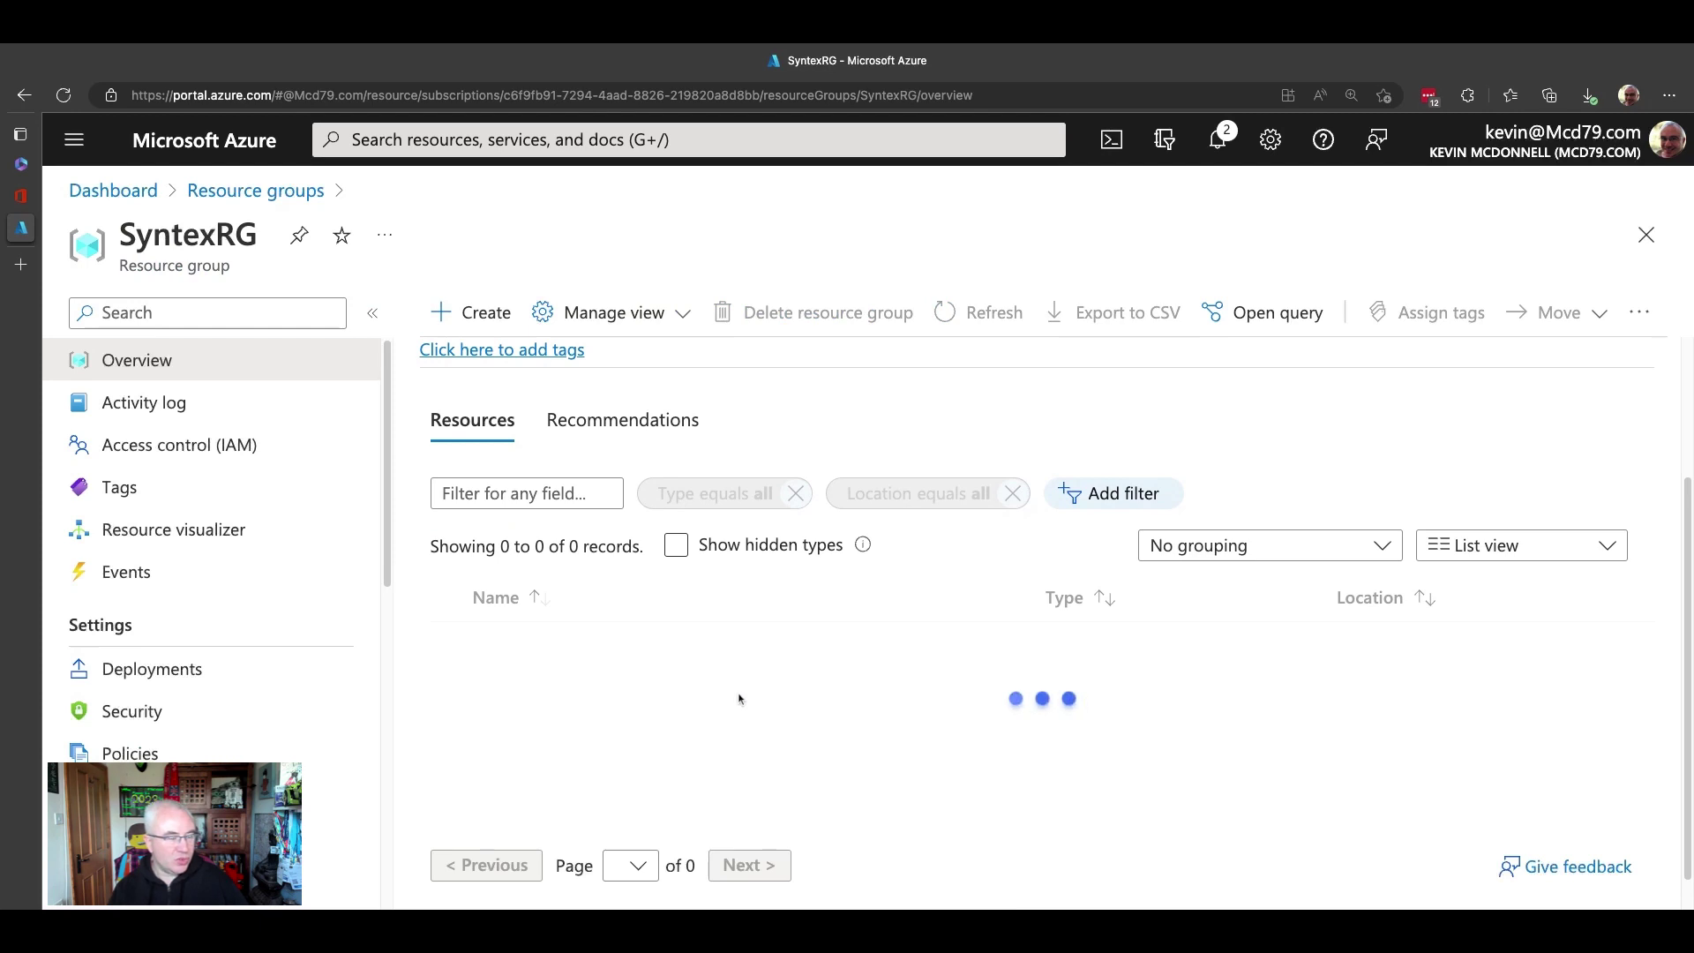
scroll(1035, 777, down, 1)
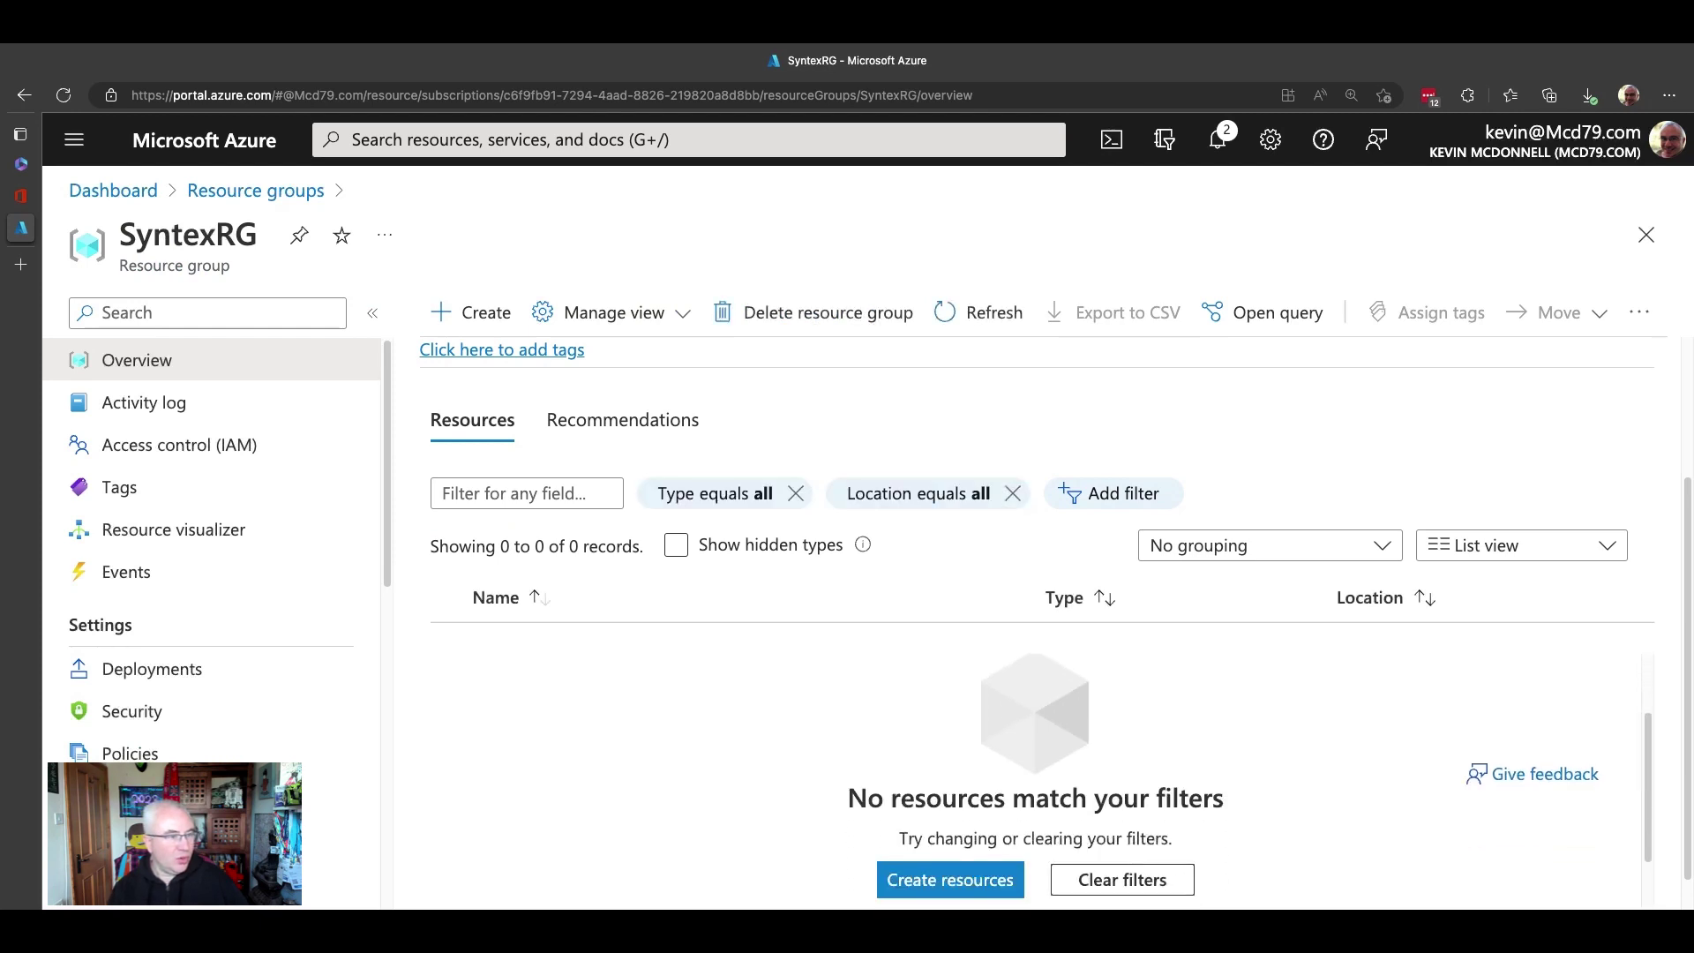
Step: Switch back to the Microsoft 365 admin center and go through the Microsoft Syntex setup to the content center name
click(35, 195)
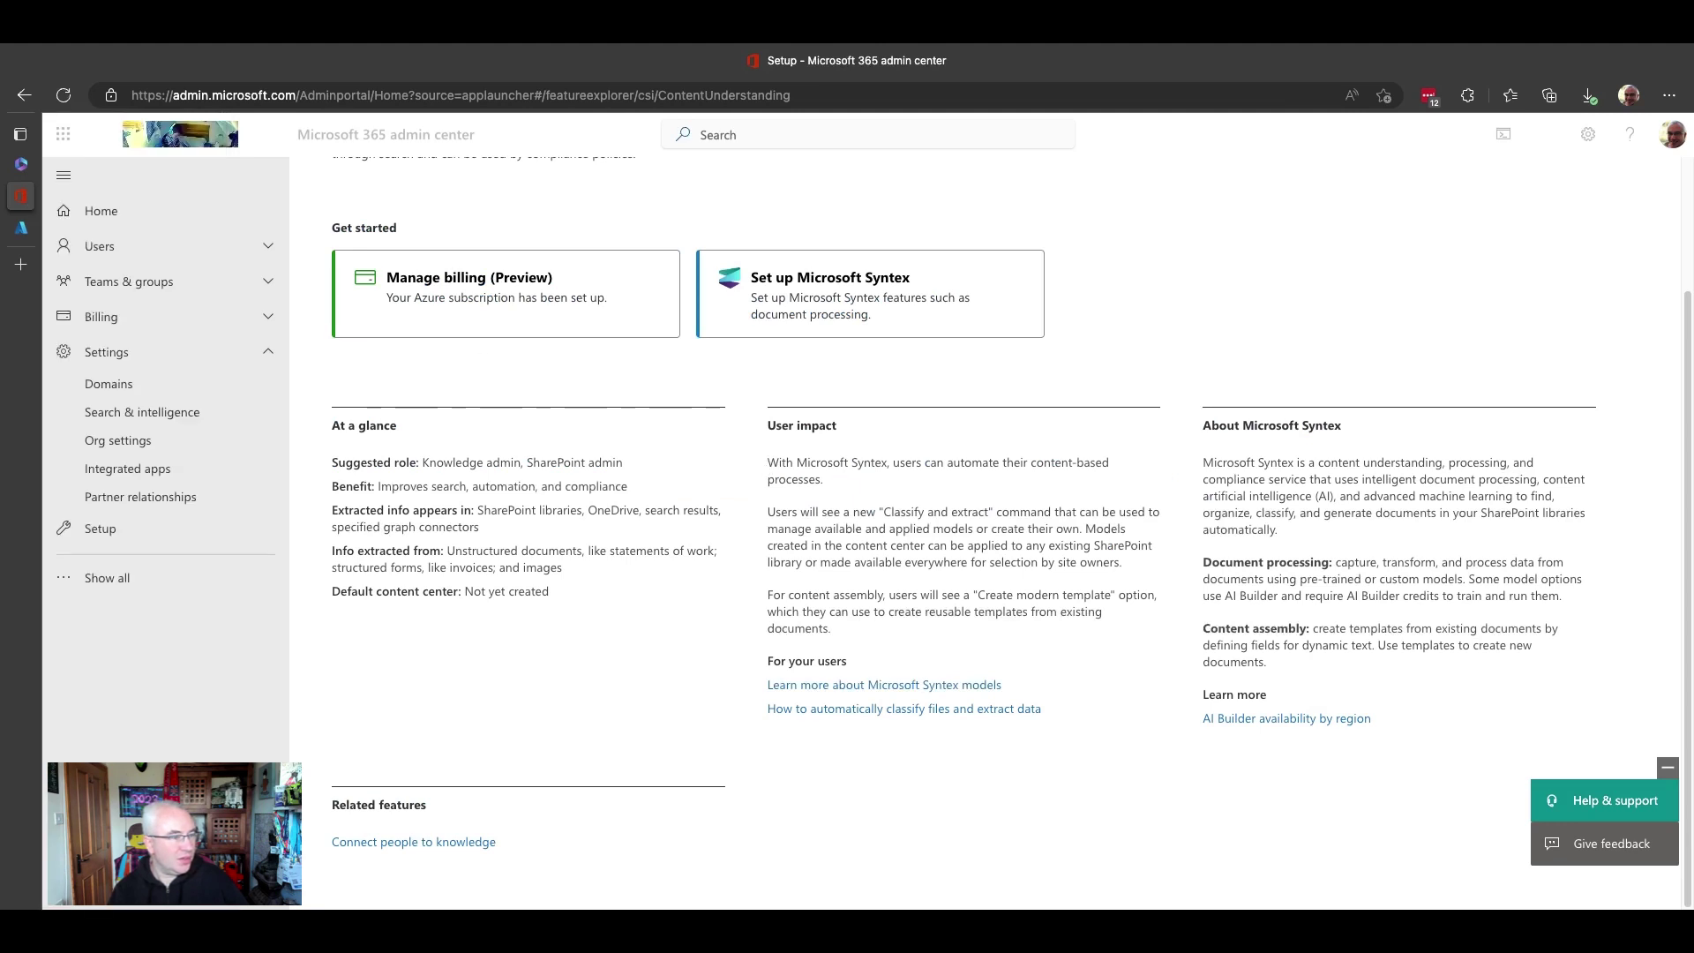
click(842, 288)
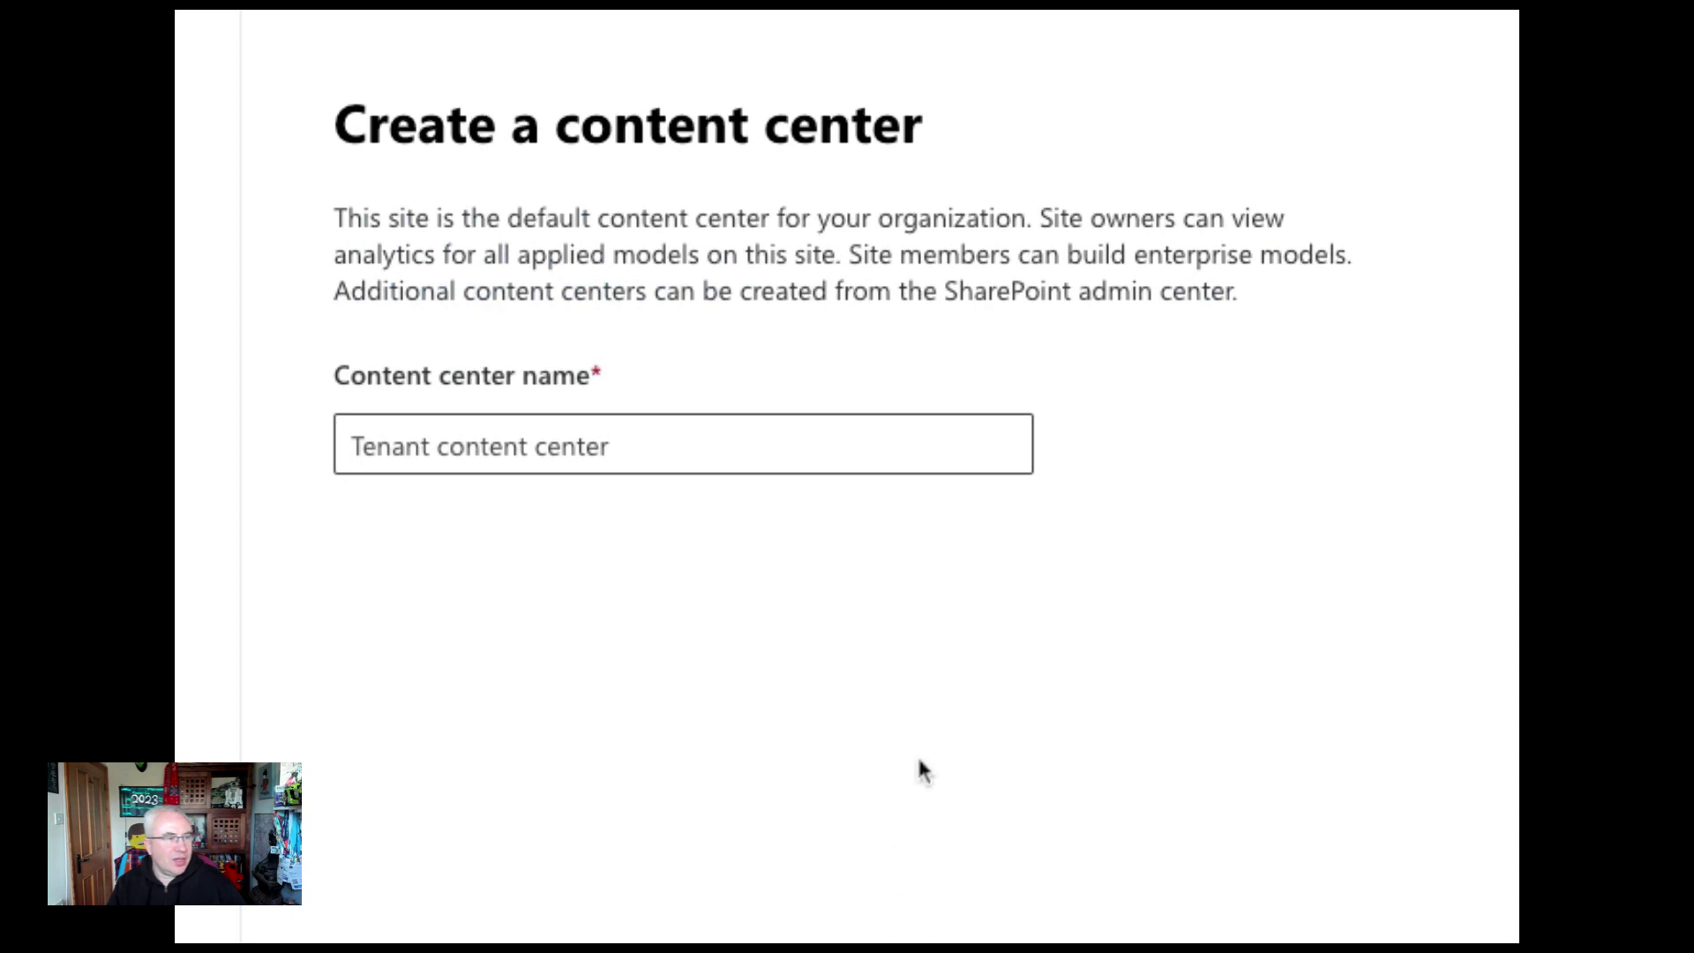
click(541, 444)
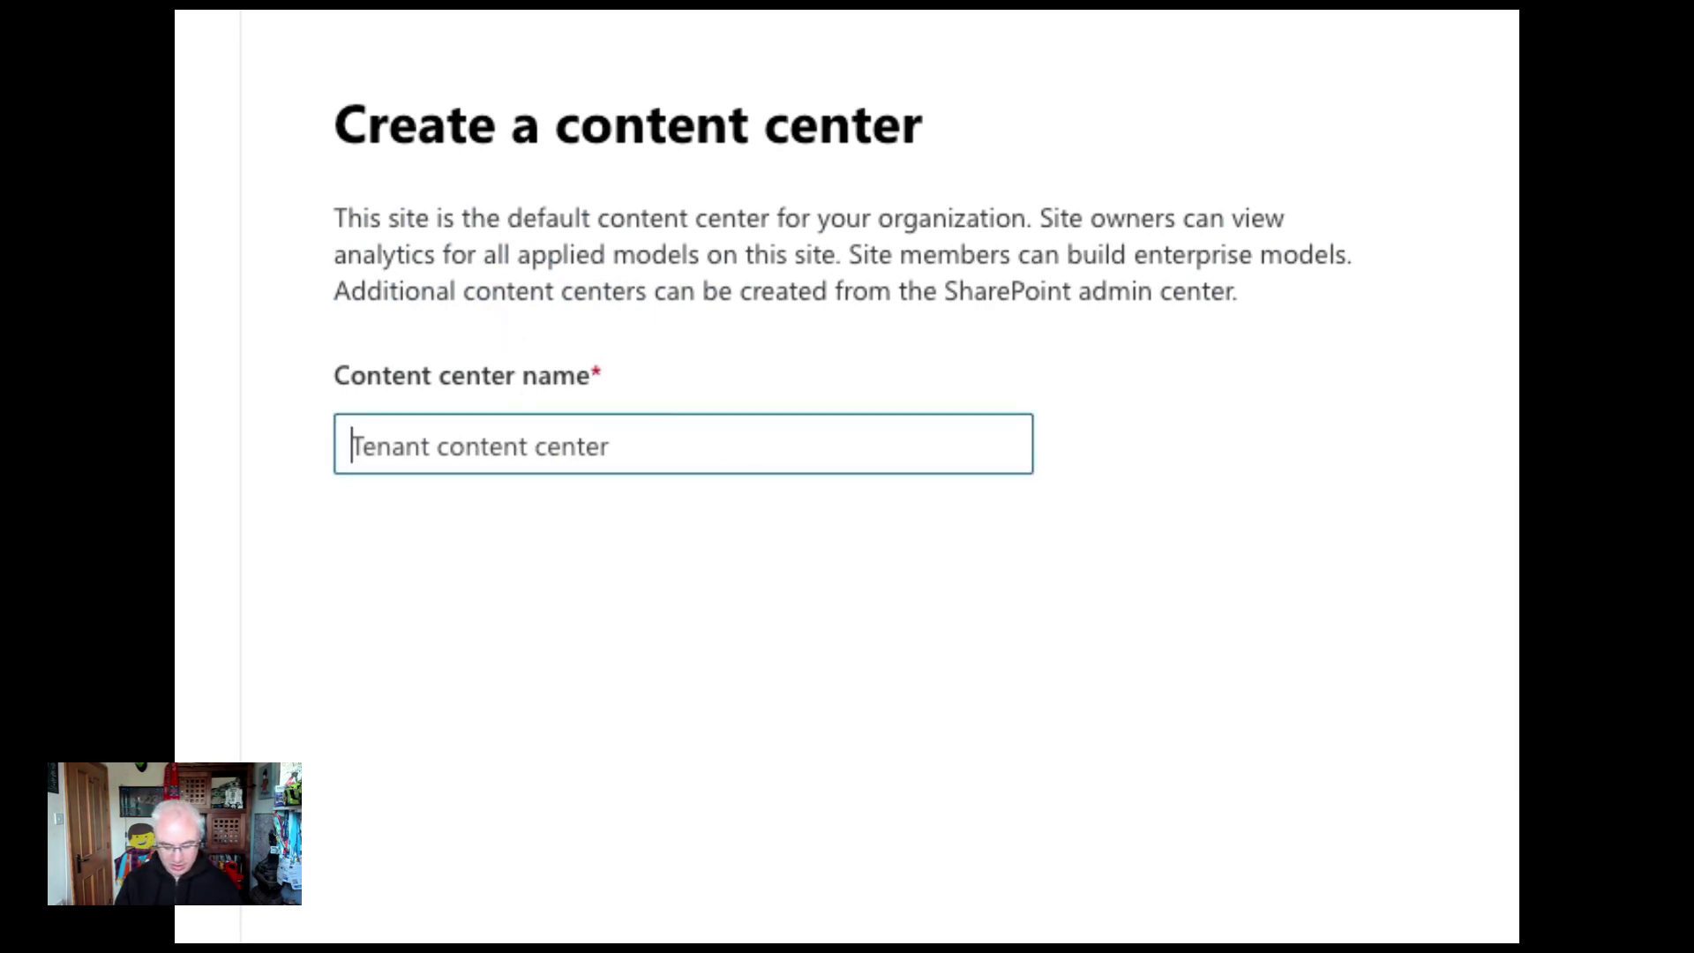
text(Syntex)
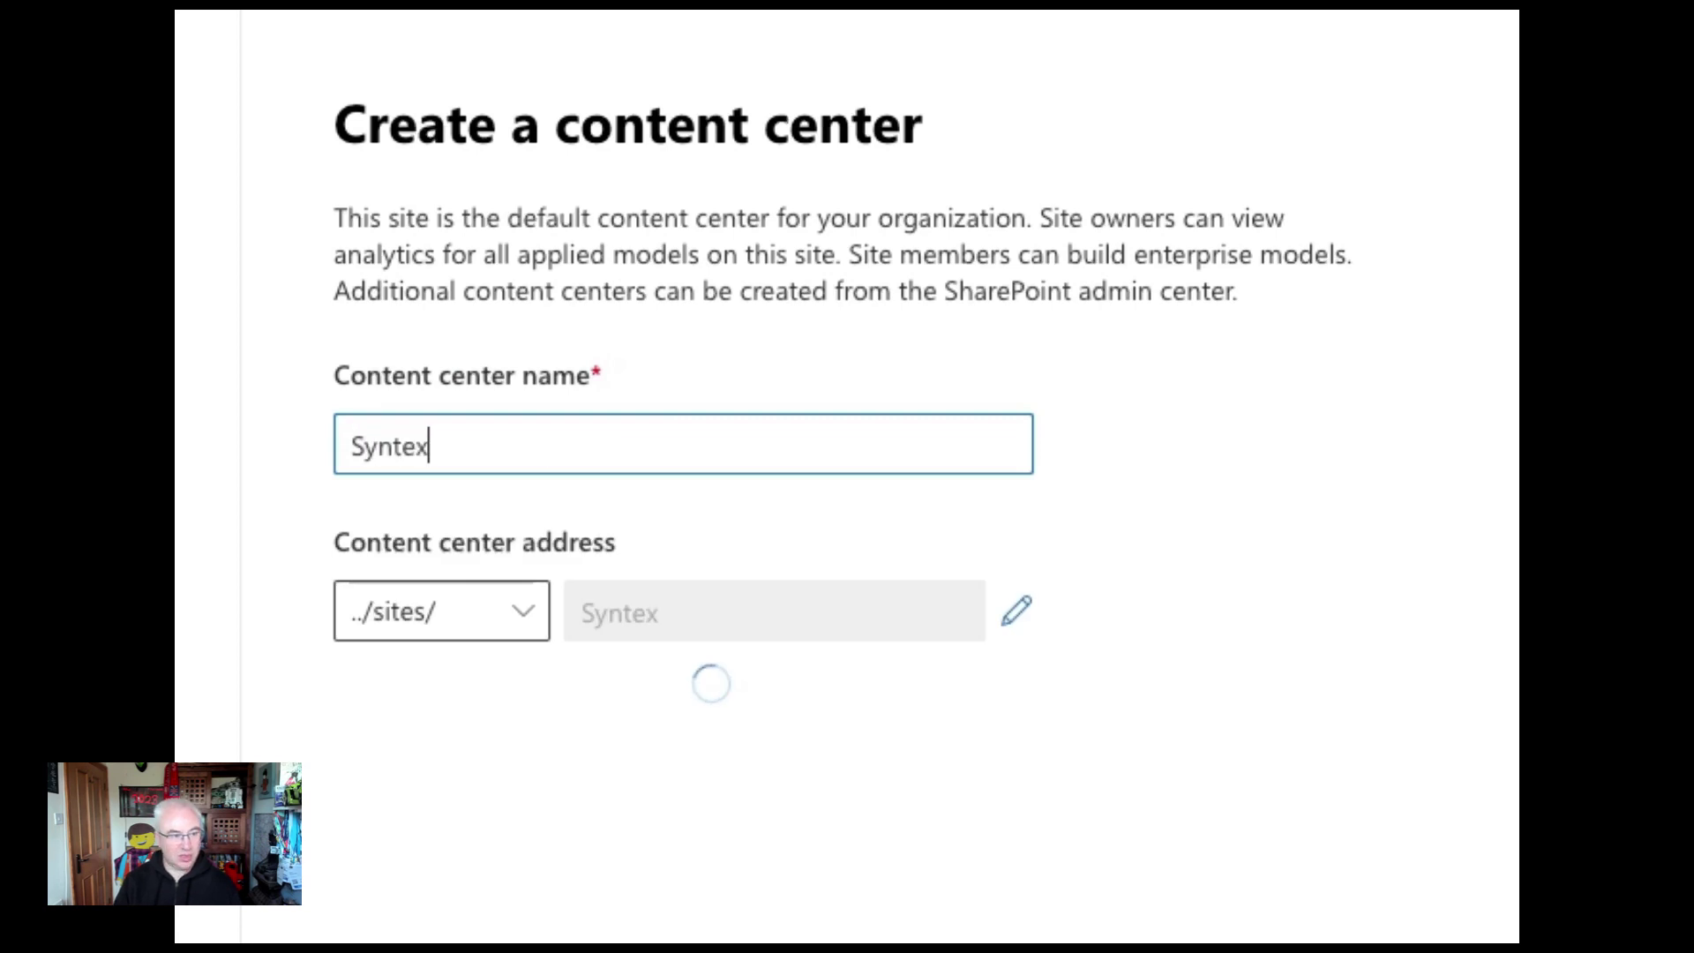
key(BackSpace)
key(BackSpace)
key(BackSpace)
key(BackSpace)
key(BackSpace)
key(BackSpace)
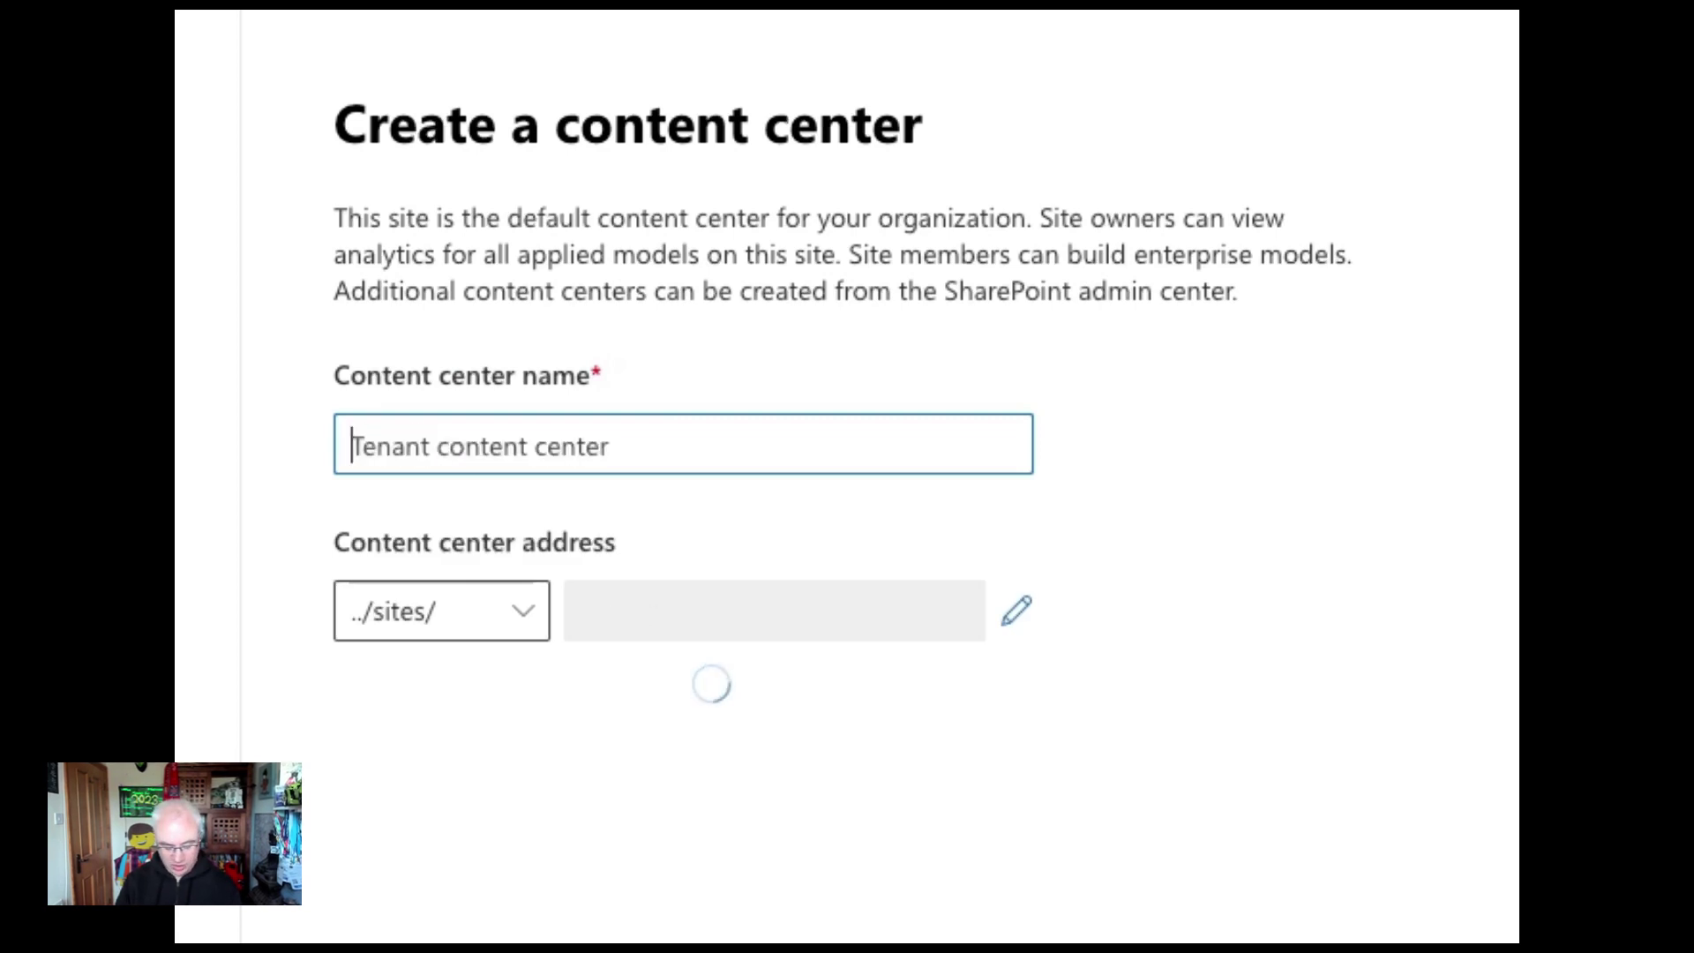
Step: Name the content center SyntexContentCentre, proceed to the review and activate Microsoft Syntex
text(S)
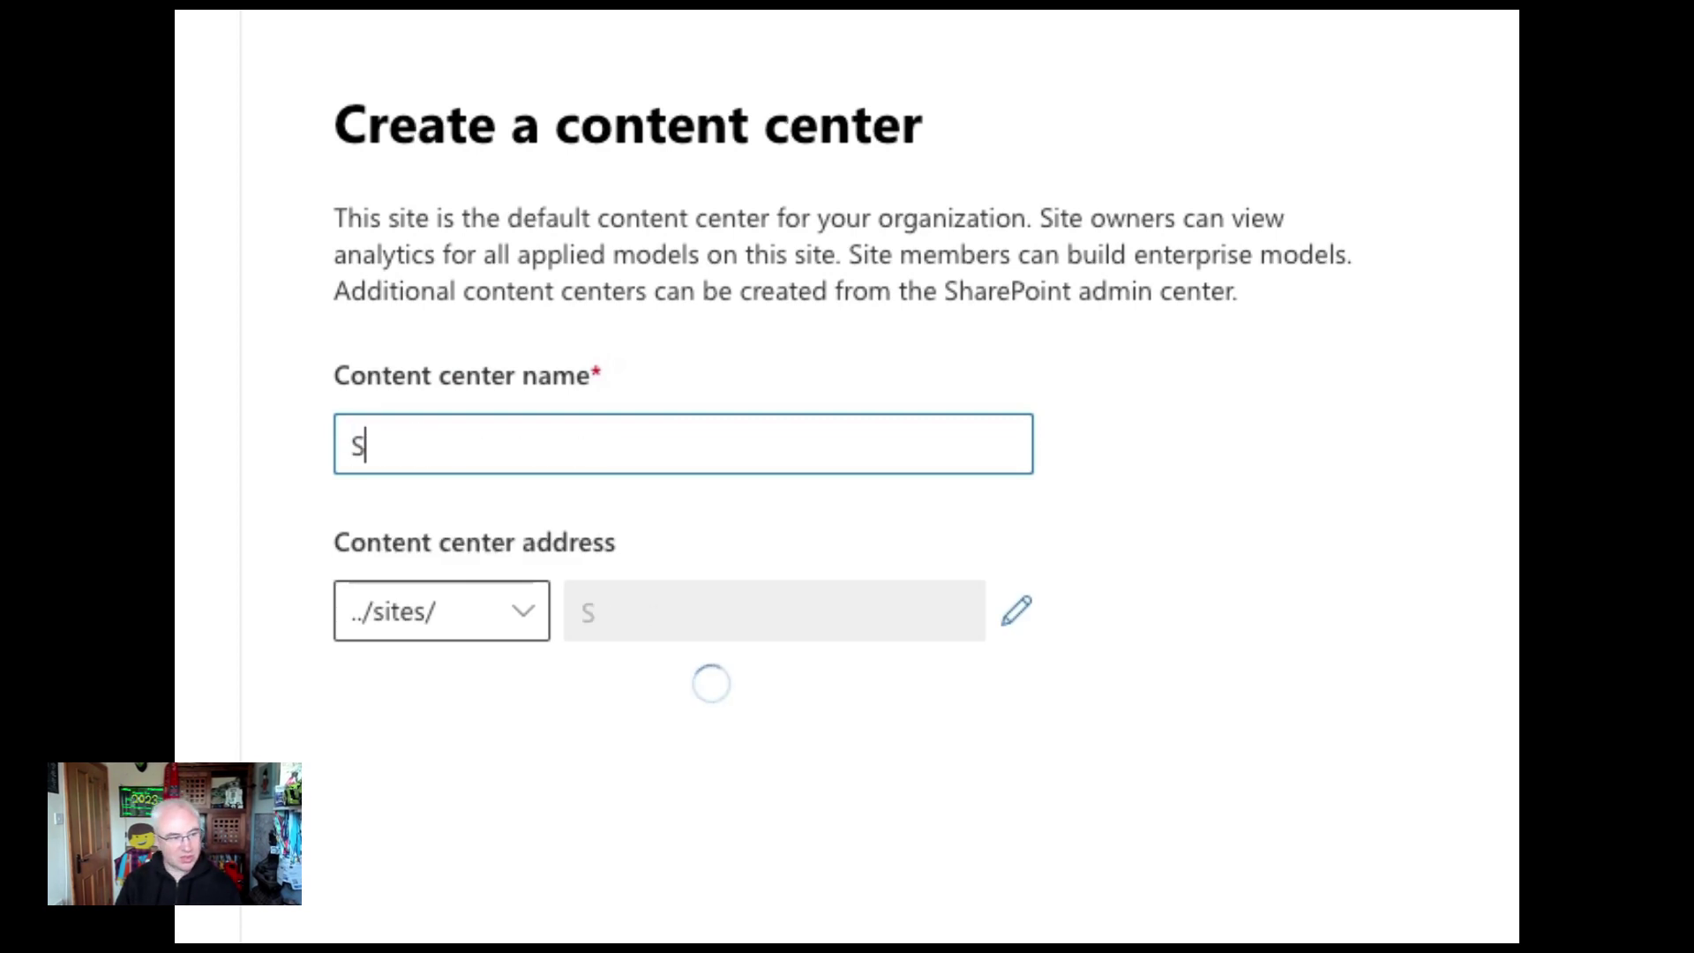
text(yntexConte)
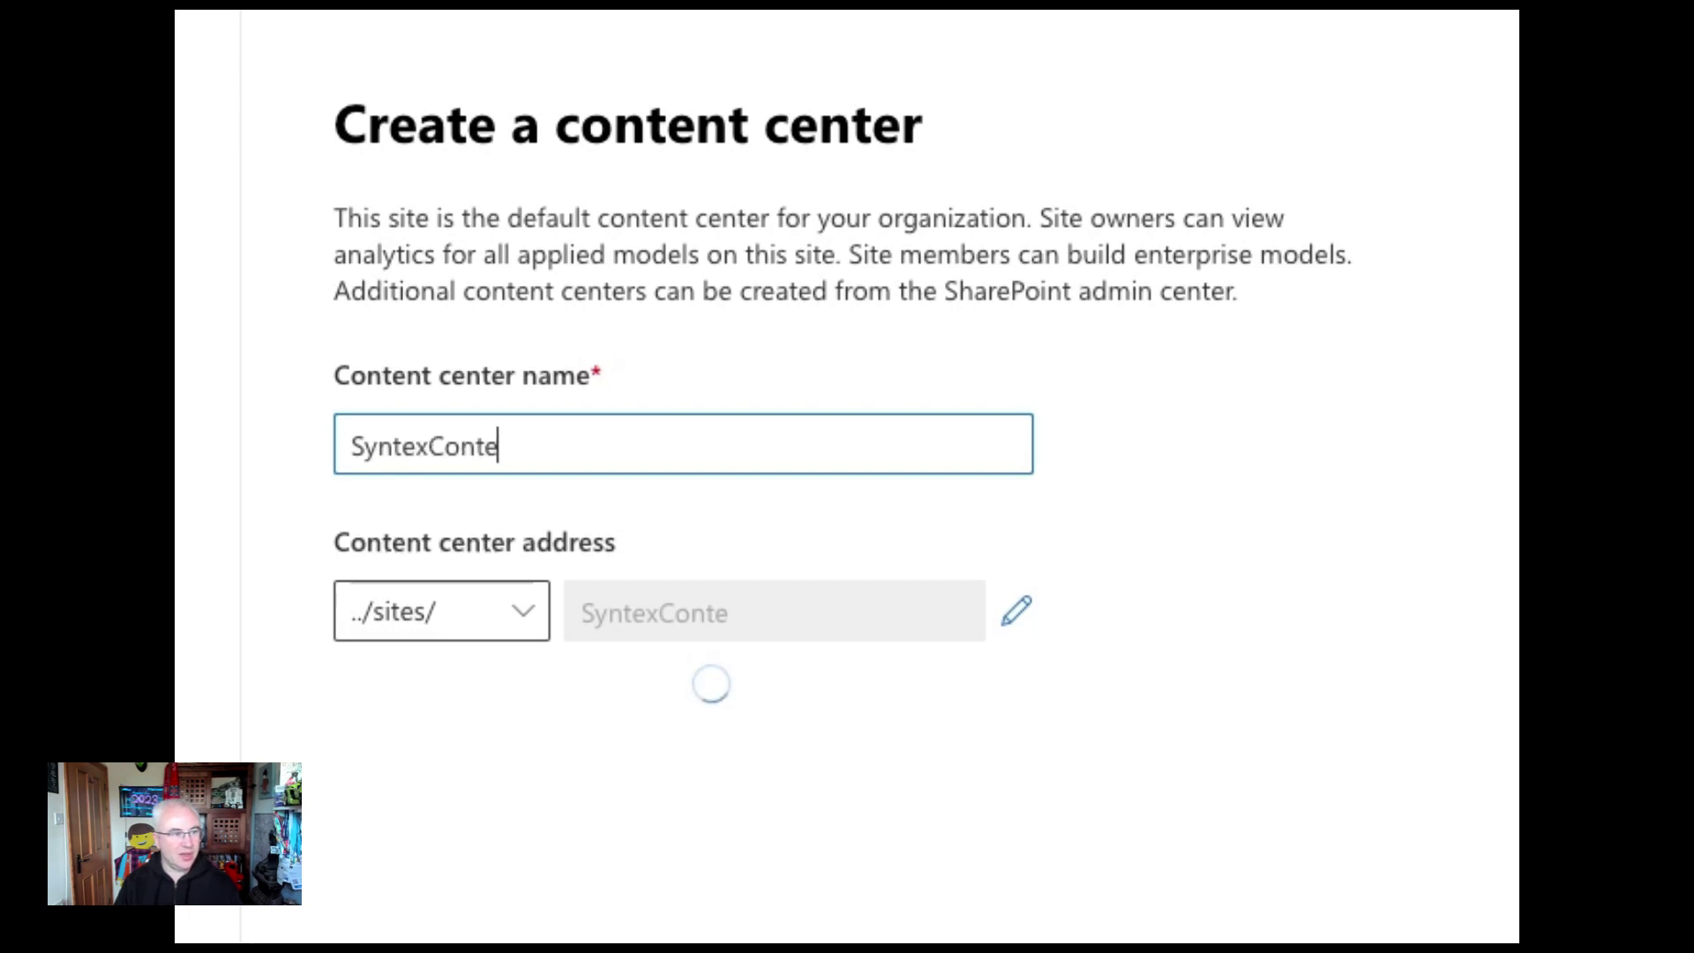
text(ntCentre)
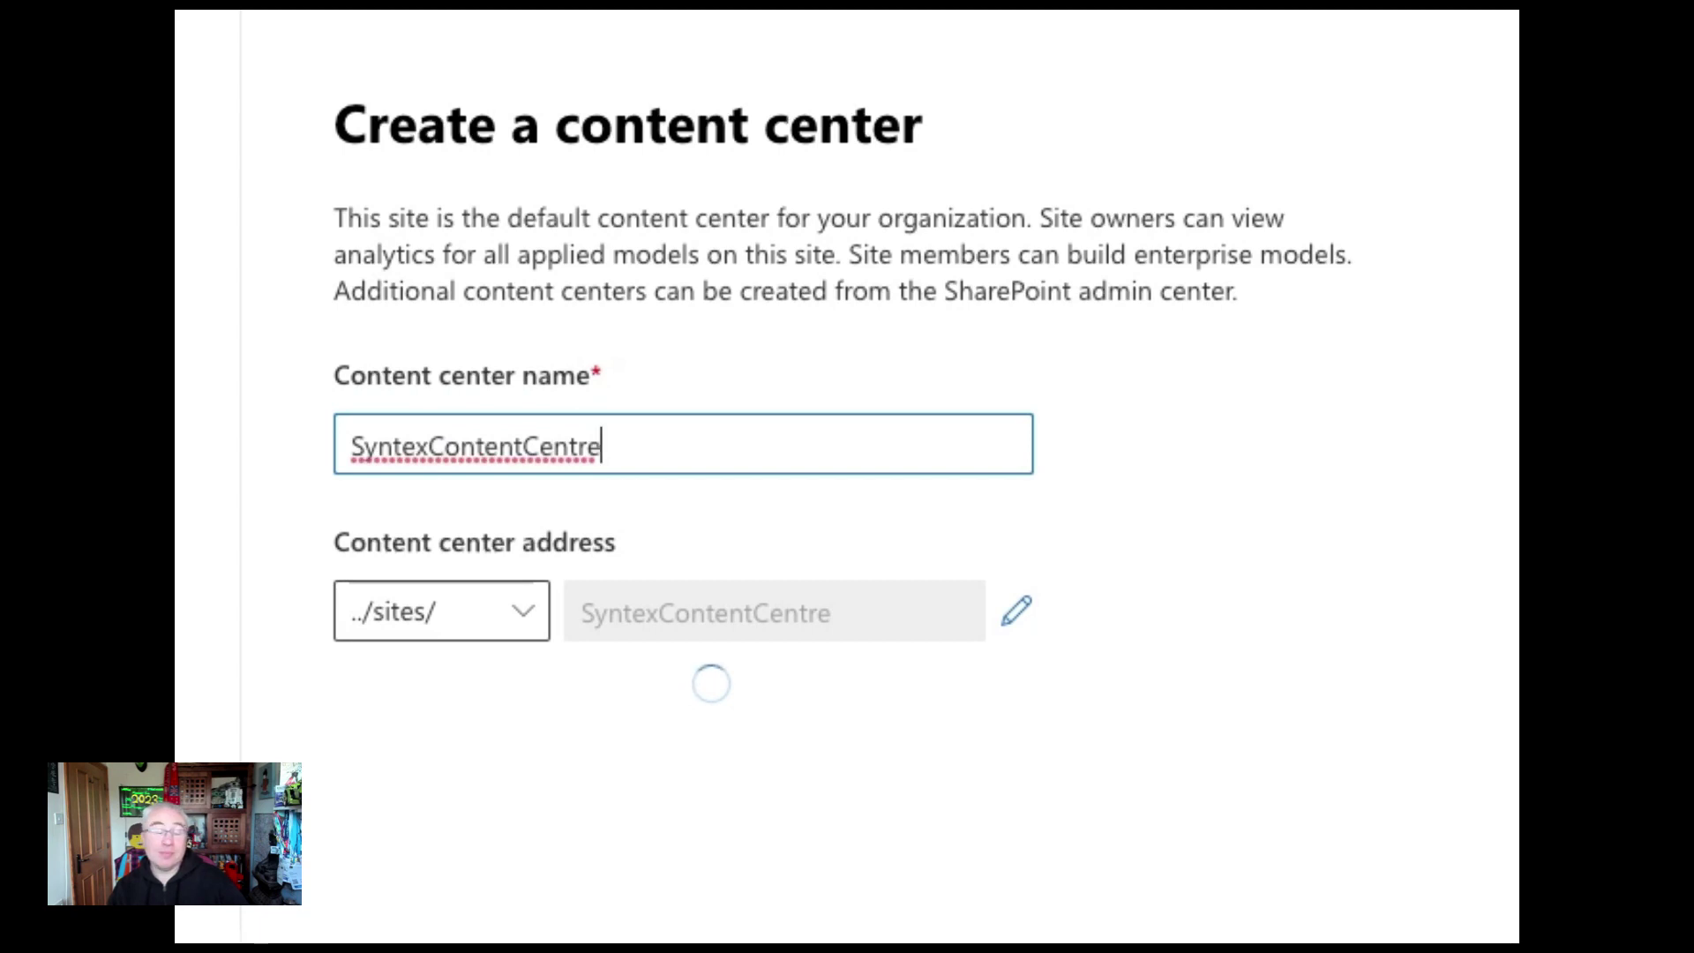
click(1464, 794)
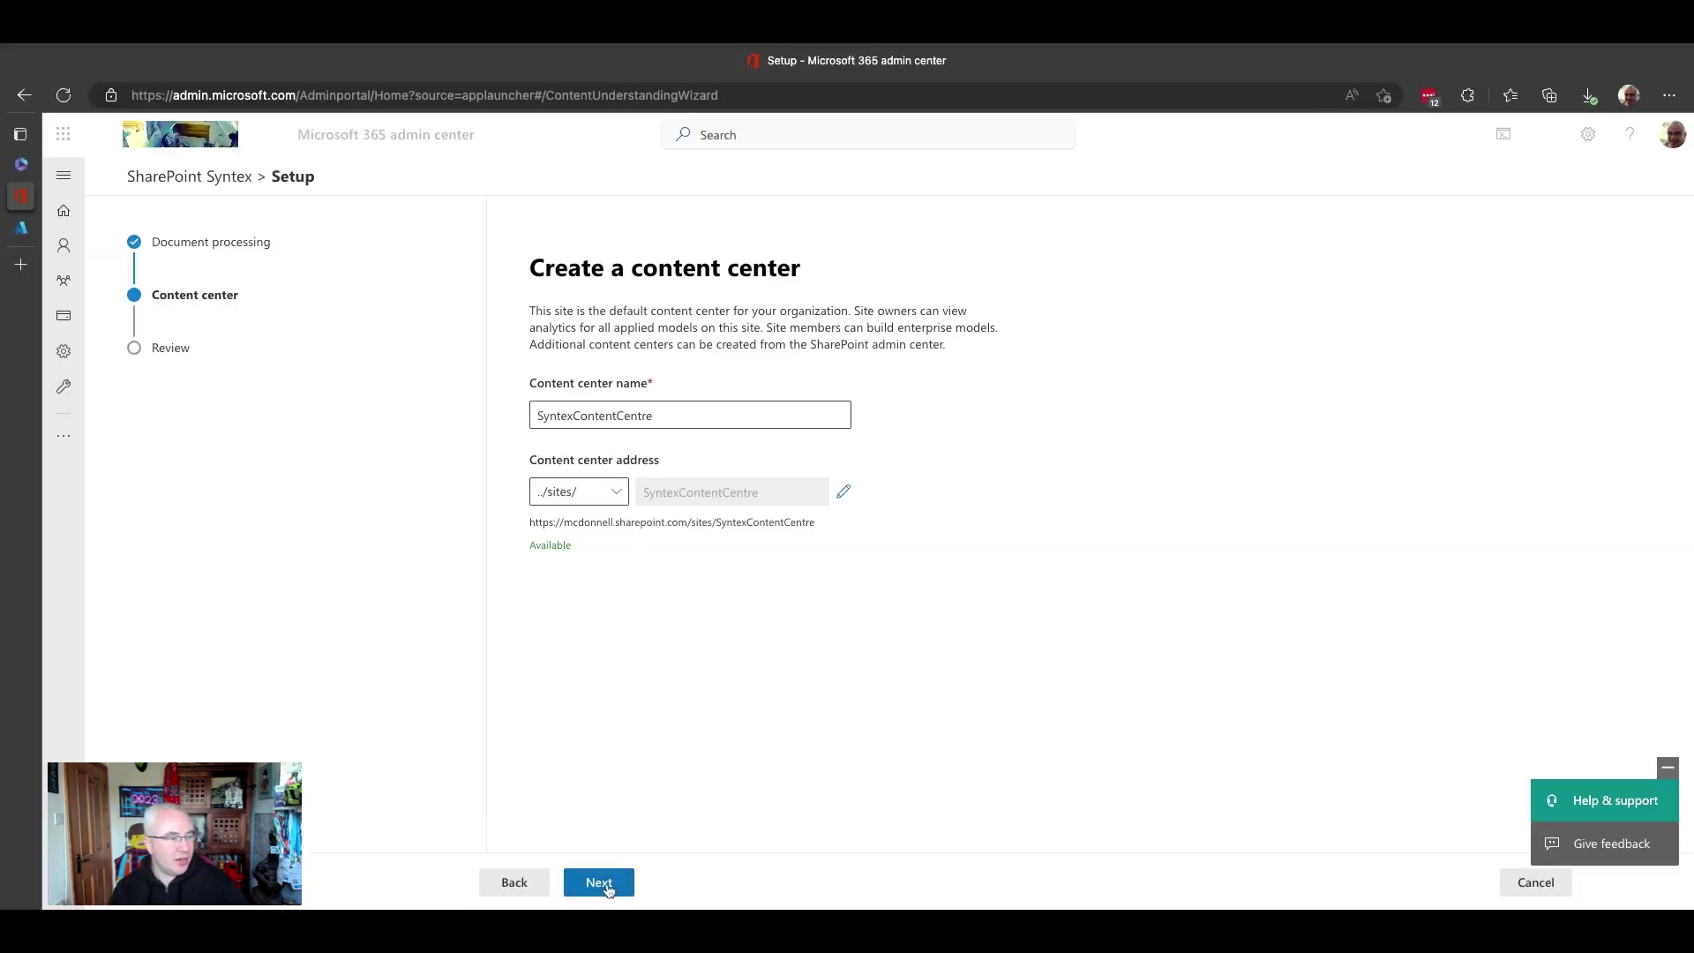
click(603, 881)
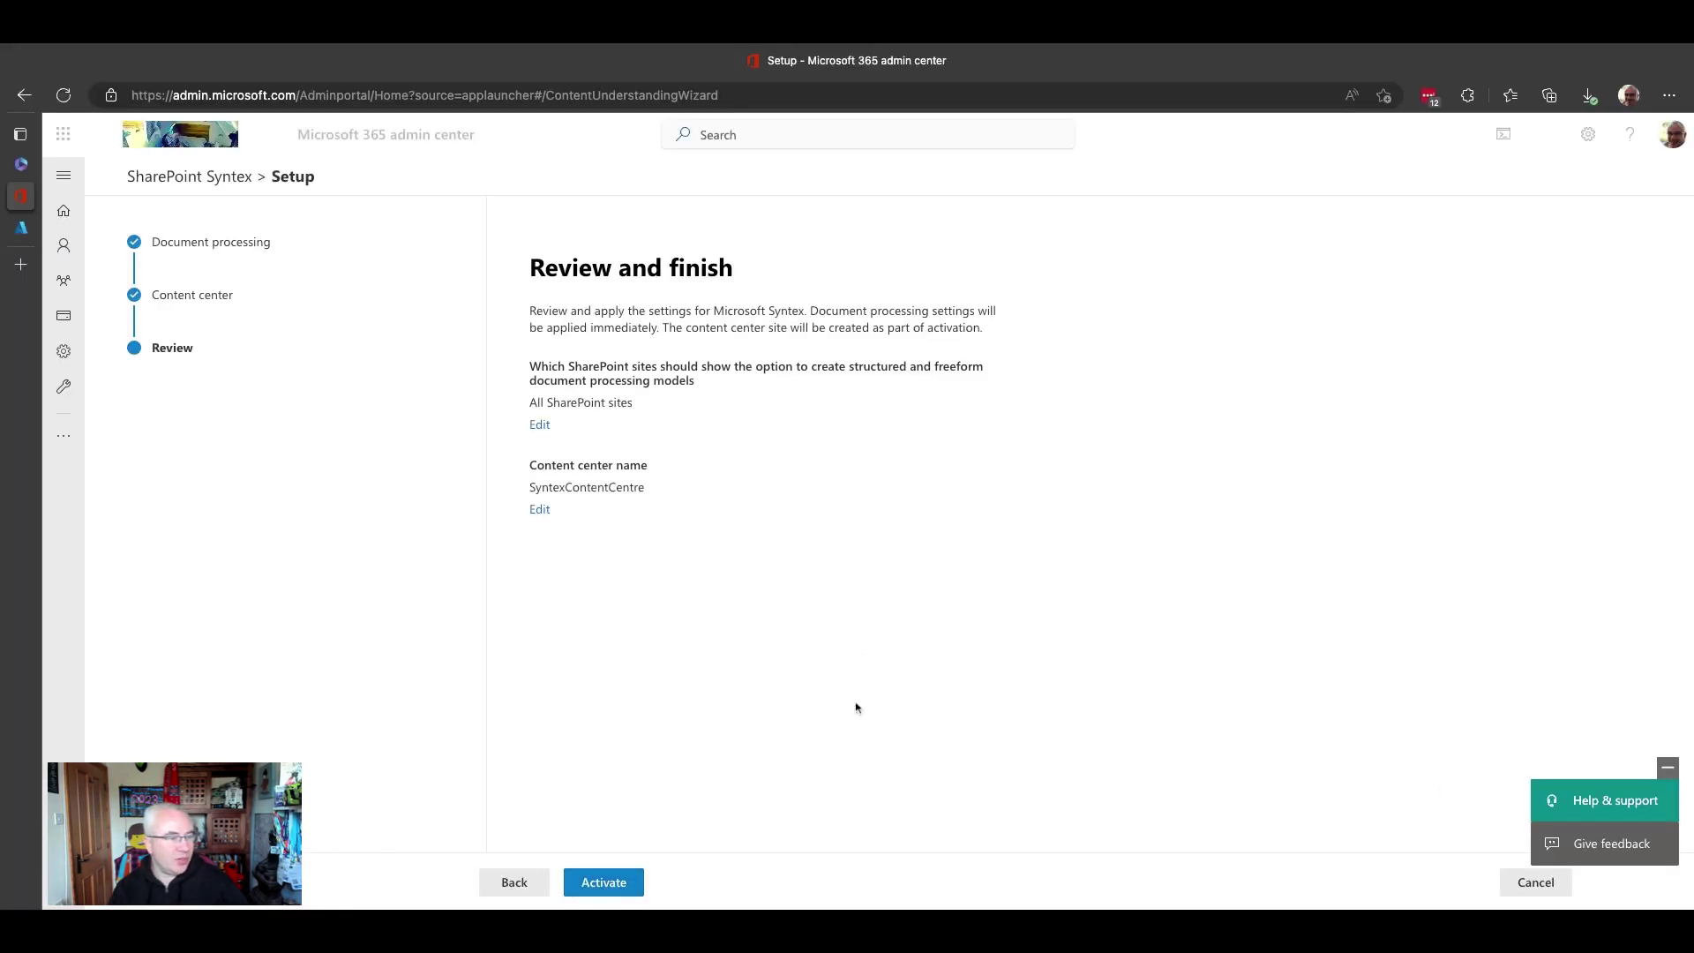
click(609, 884)
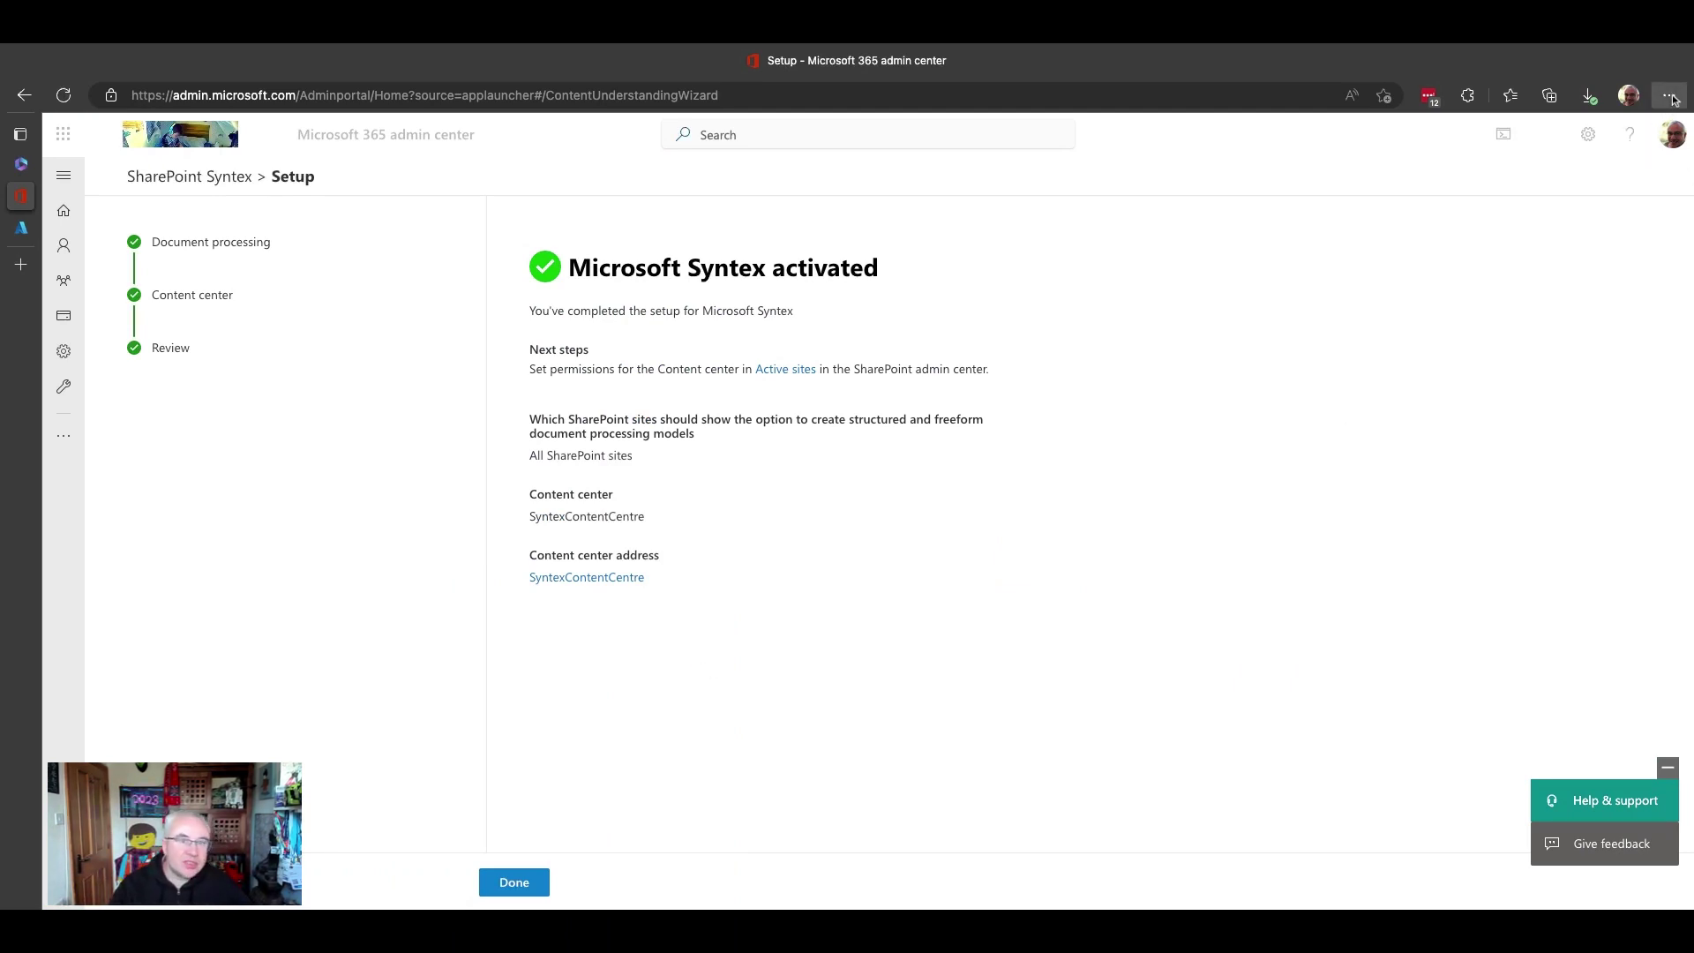
Step: Enlarge the activation summary for reading and open the SyntexContentCentre site from its address link
key(super+plus)
key(super+plus)
key(super+plus)
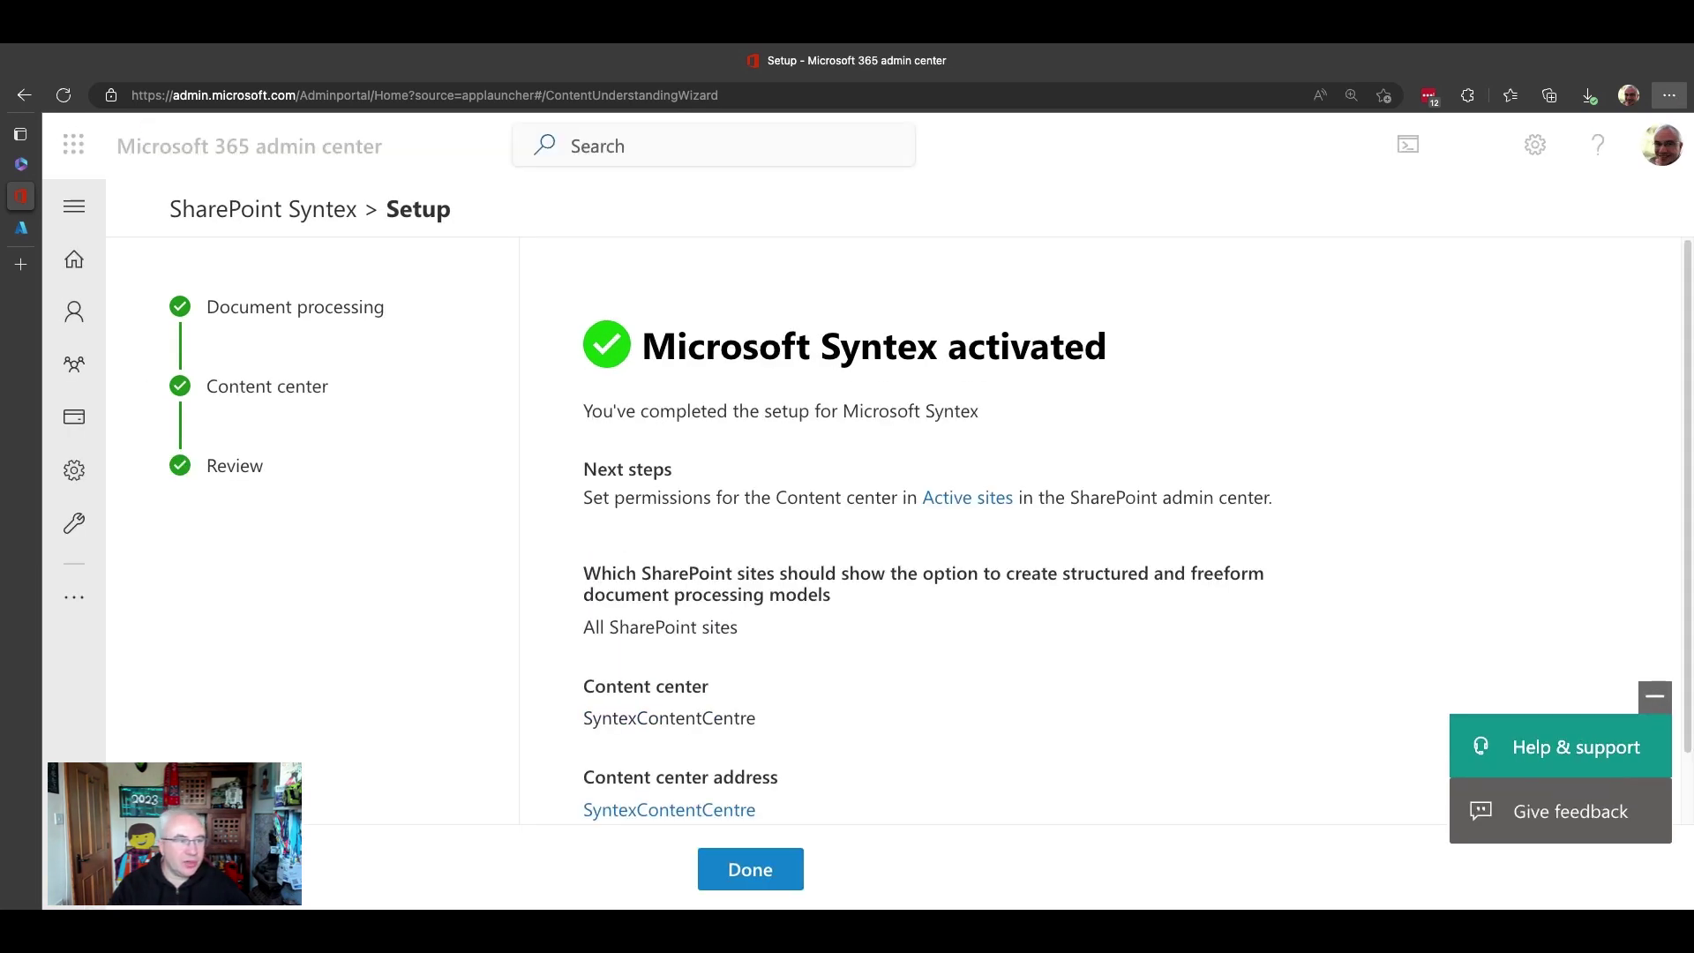
key(super+minus)
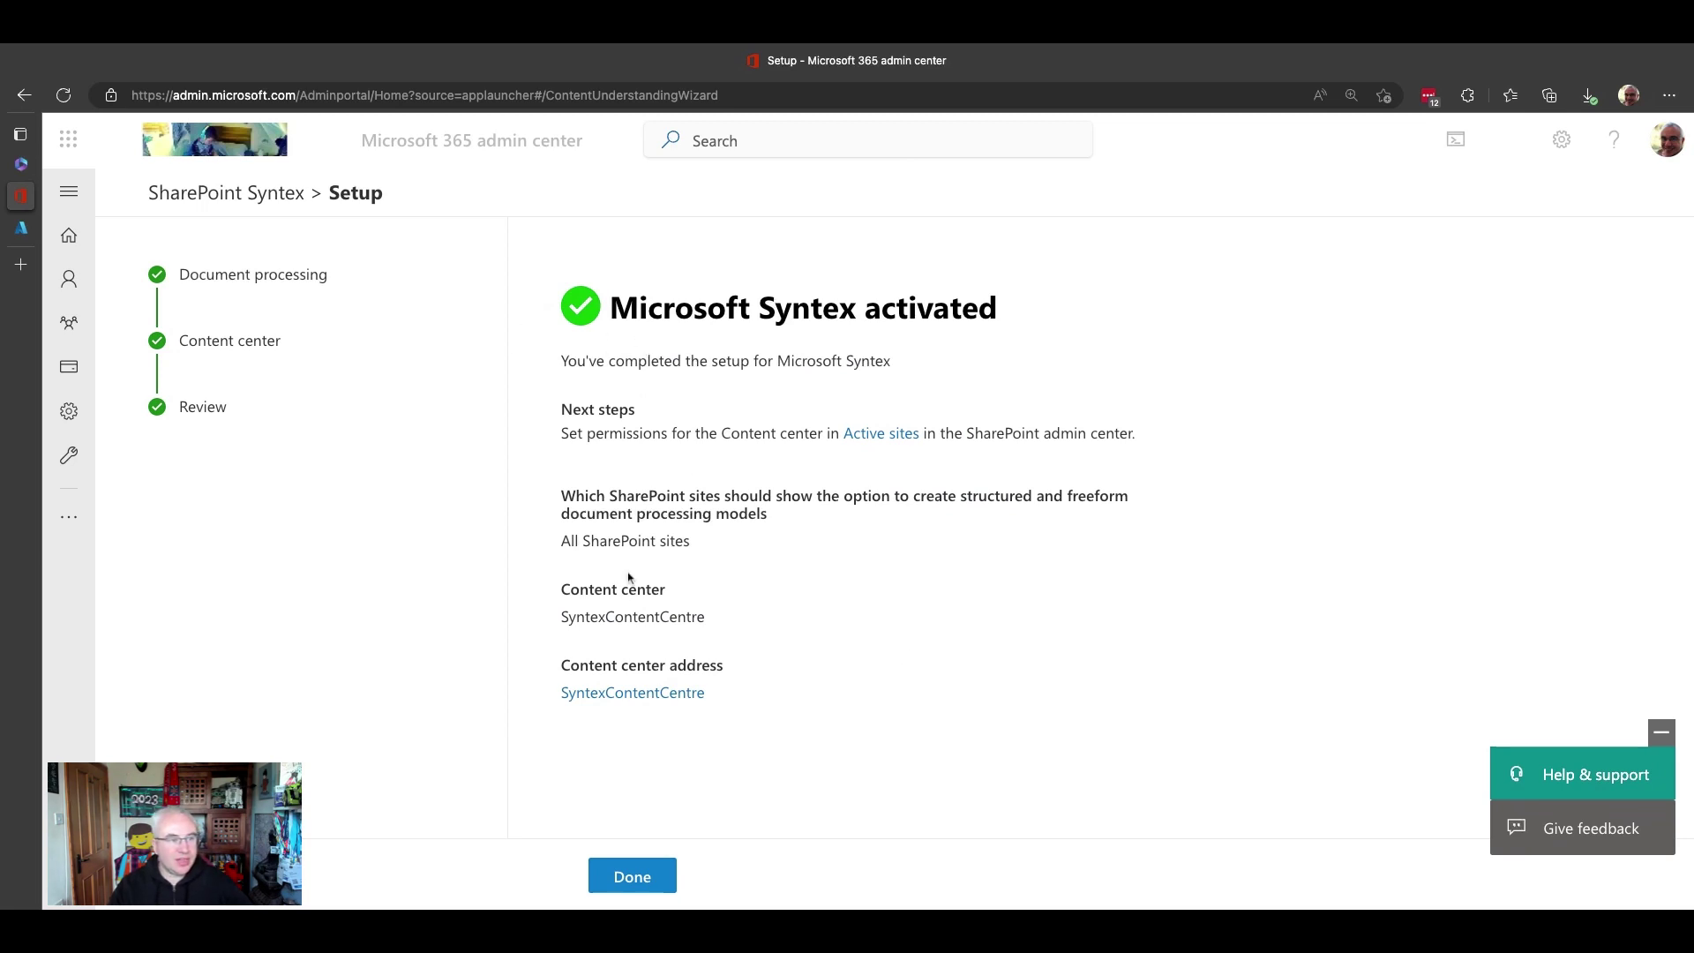
click(616, 695)
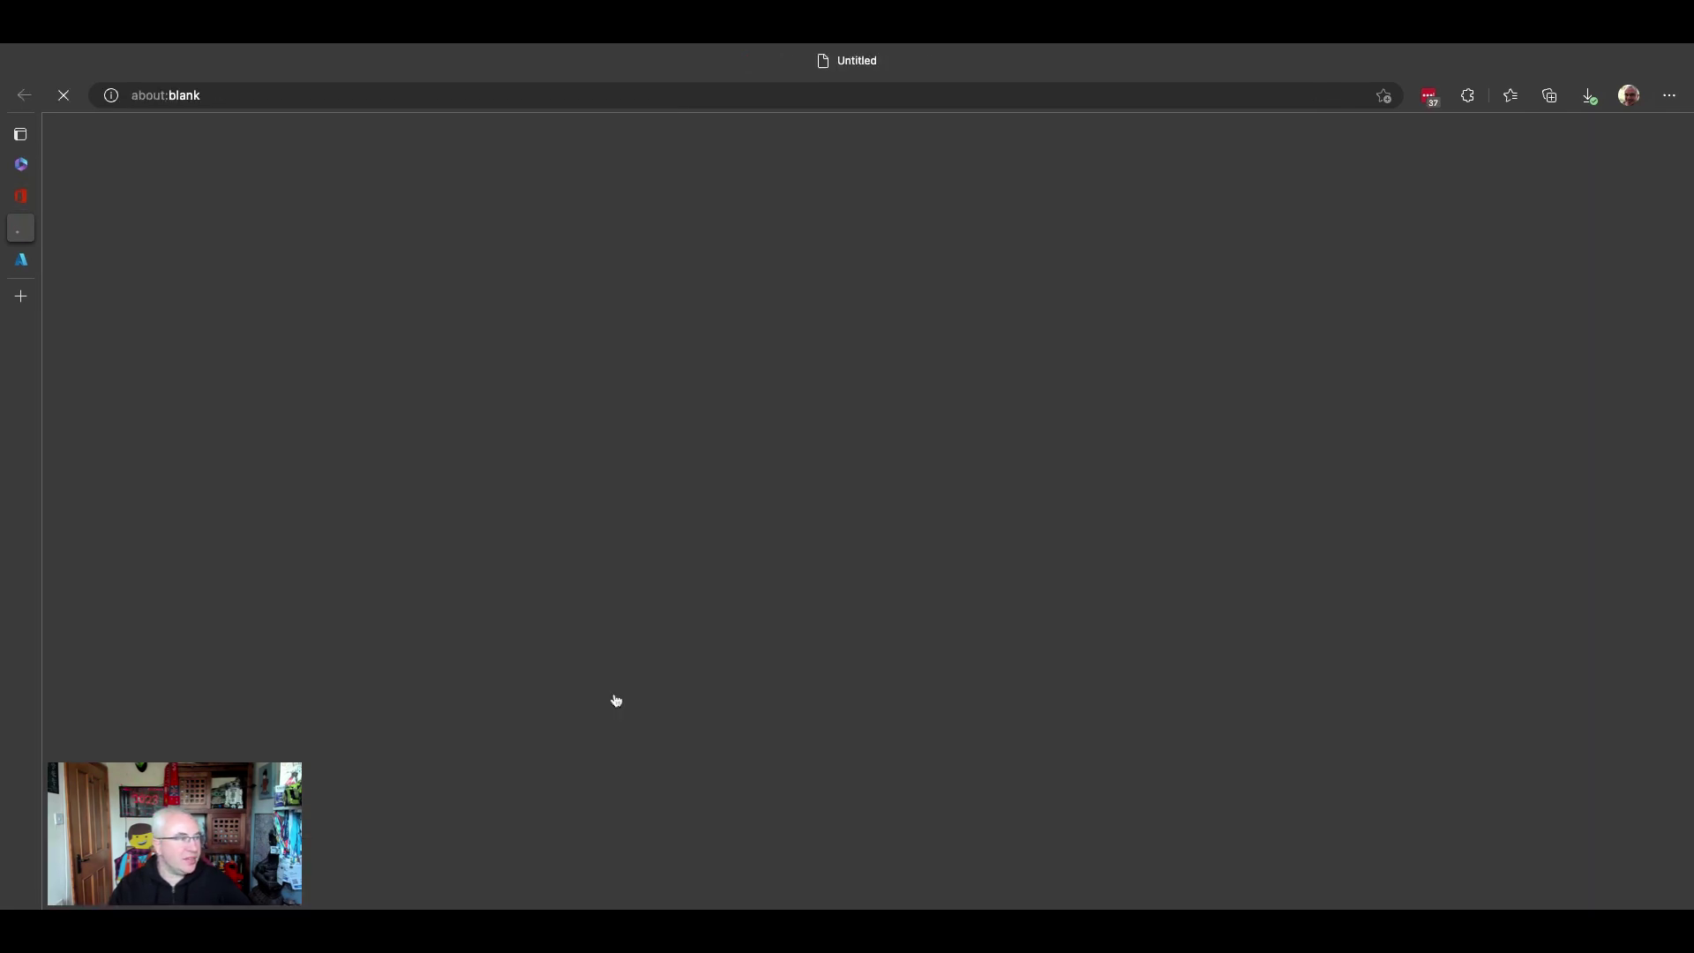
Step: Return to the Syntex activation summary, finish the setup wizard and look over the Syntex overview page
click(22, 195)
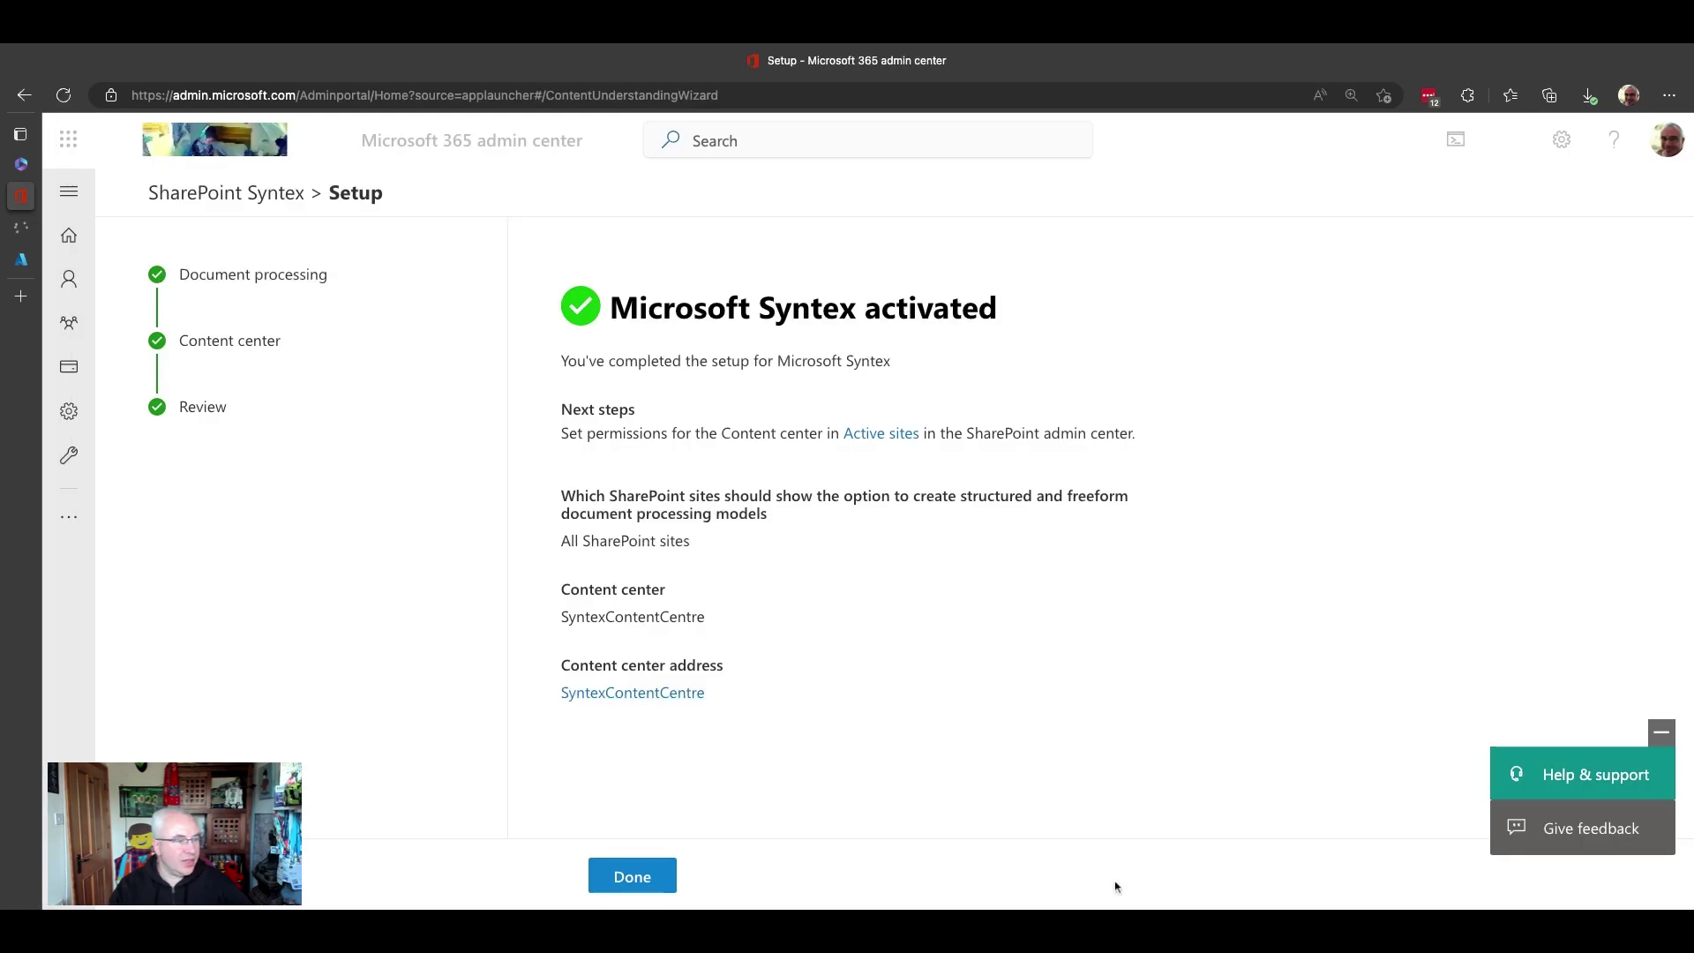
click(622, 878)
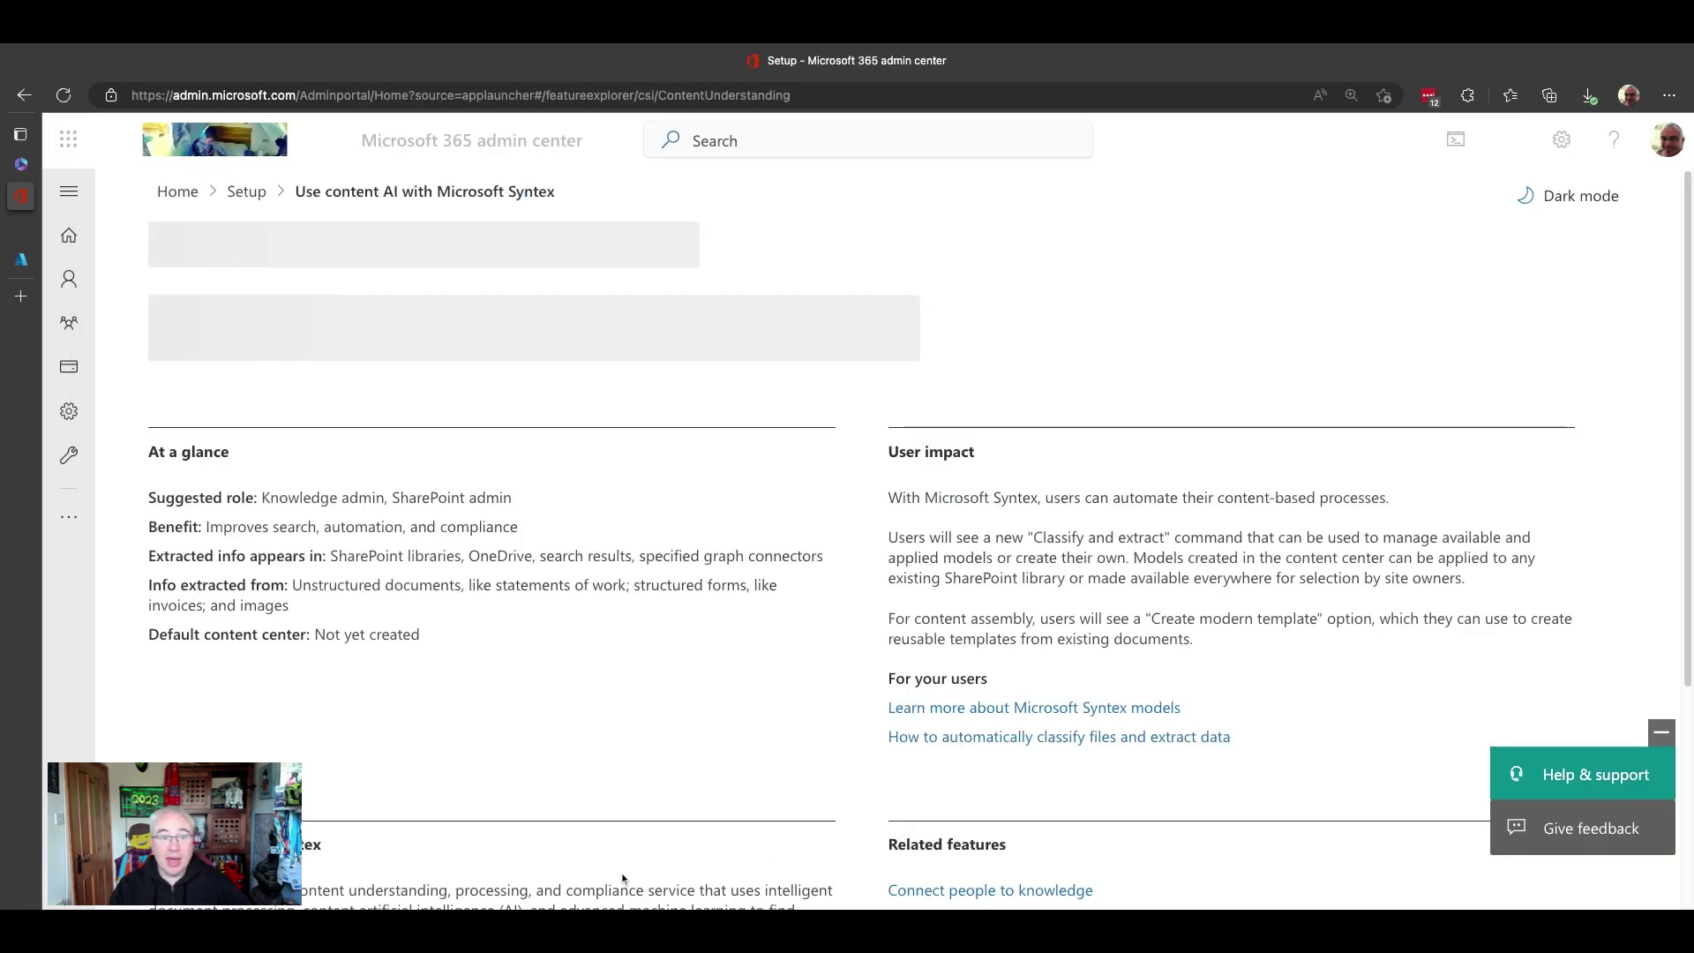
scroll(1162, 612, down, 4)
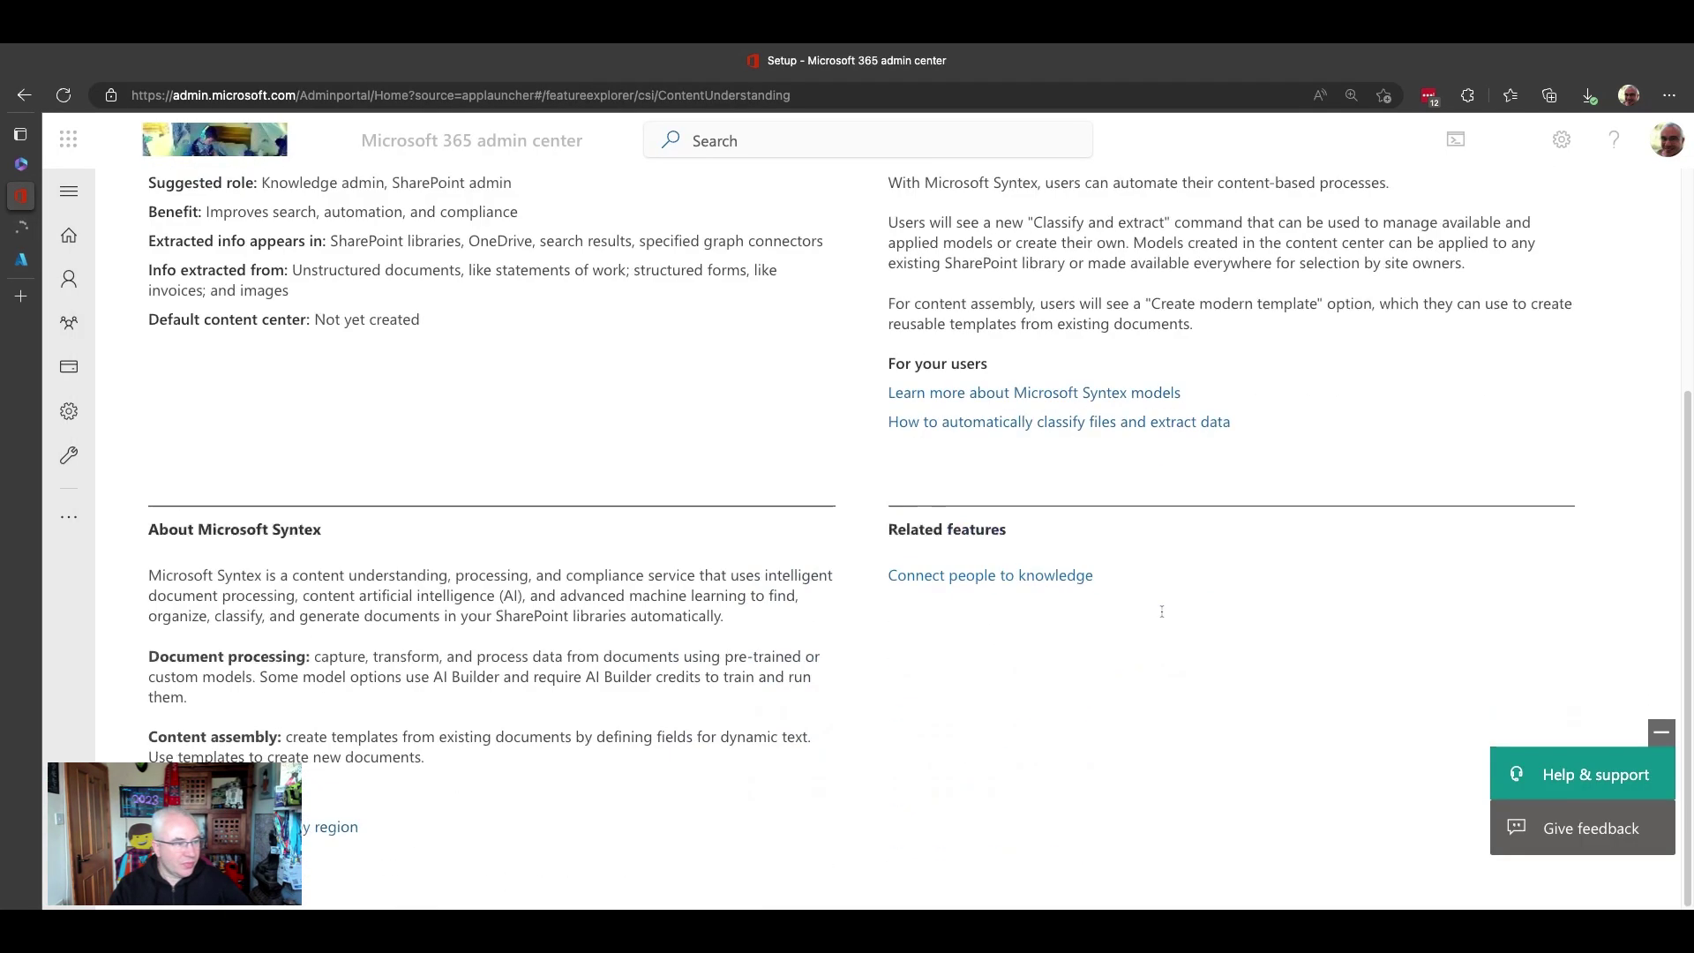
Step: Review the Microsoft Syntex overview page, from the setup status to the default content center and user impact details, minimizing the support options
scroll(637, 671, up, 6)
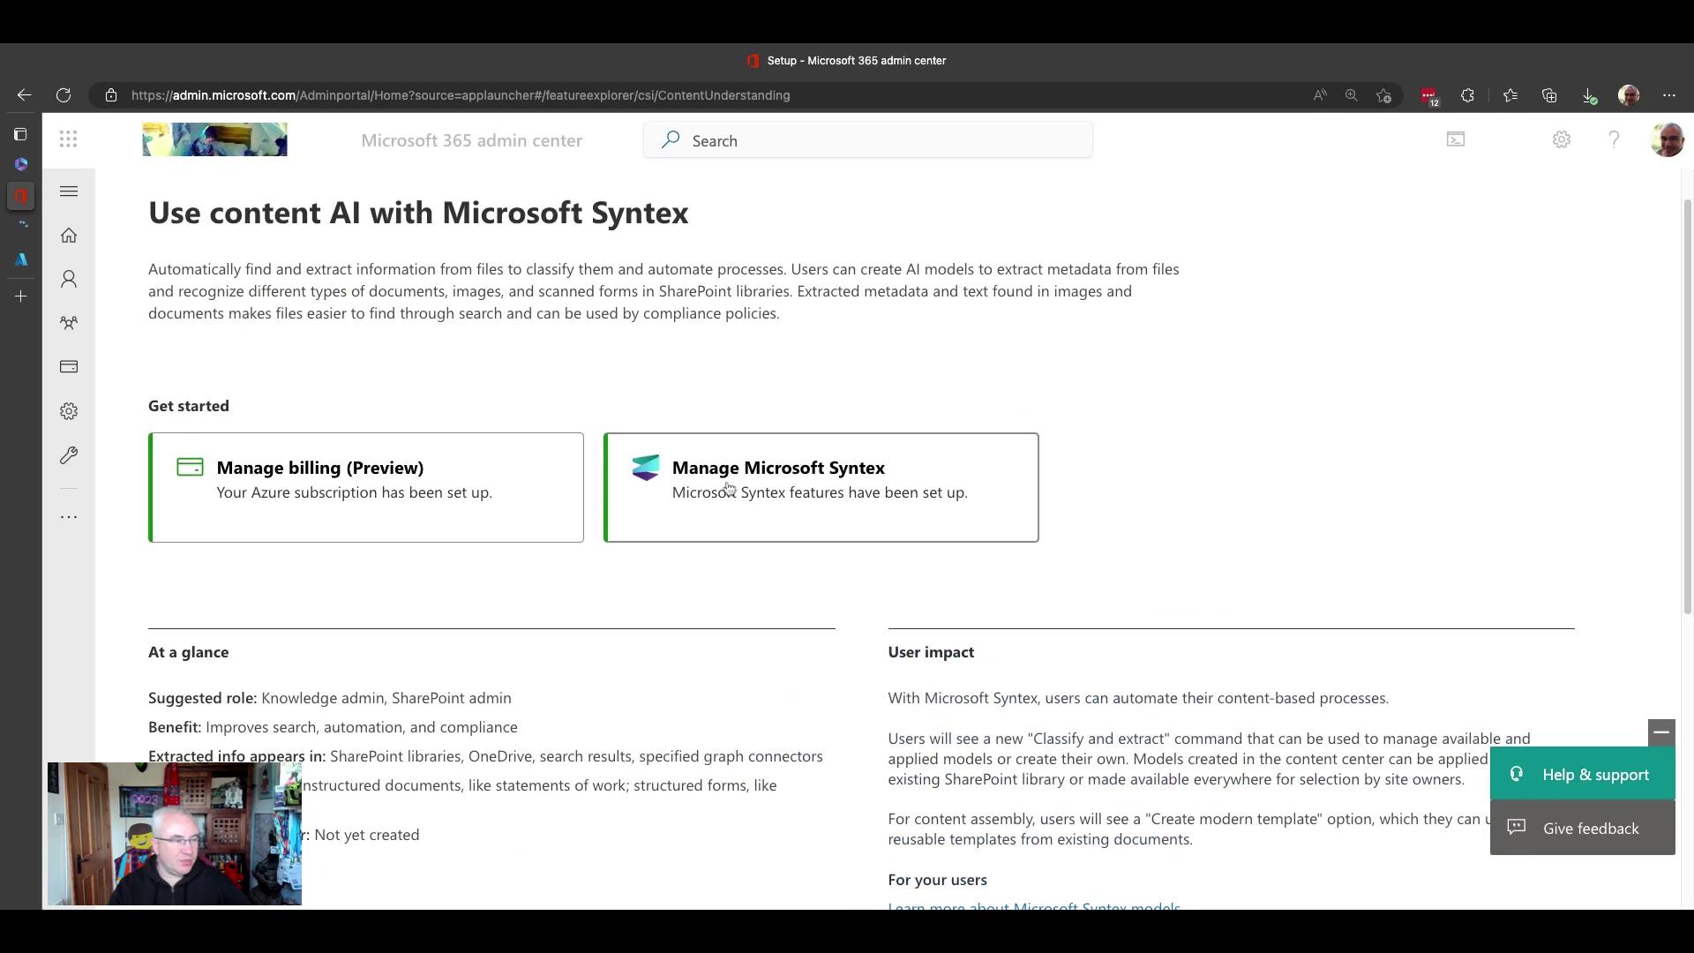
scroll(769, 843, down, 1)
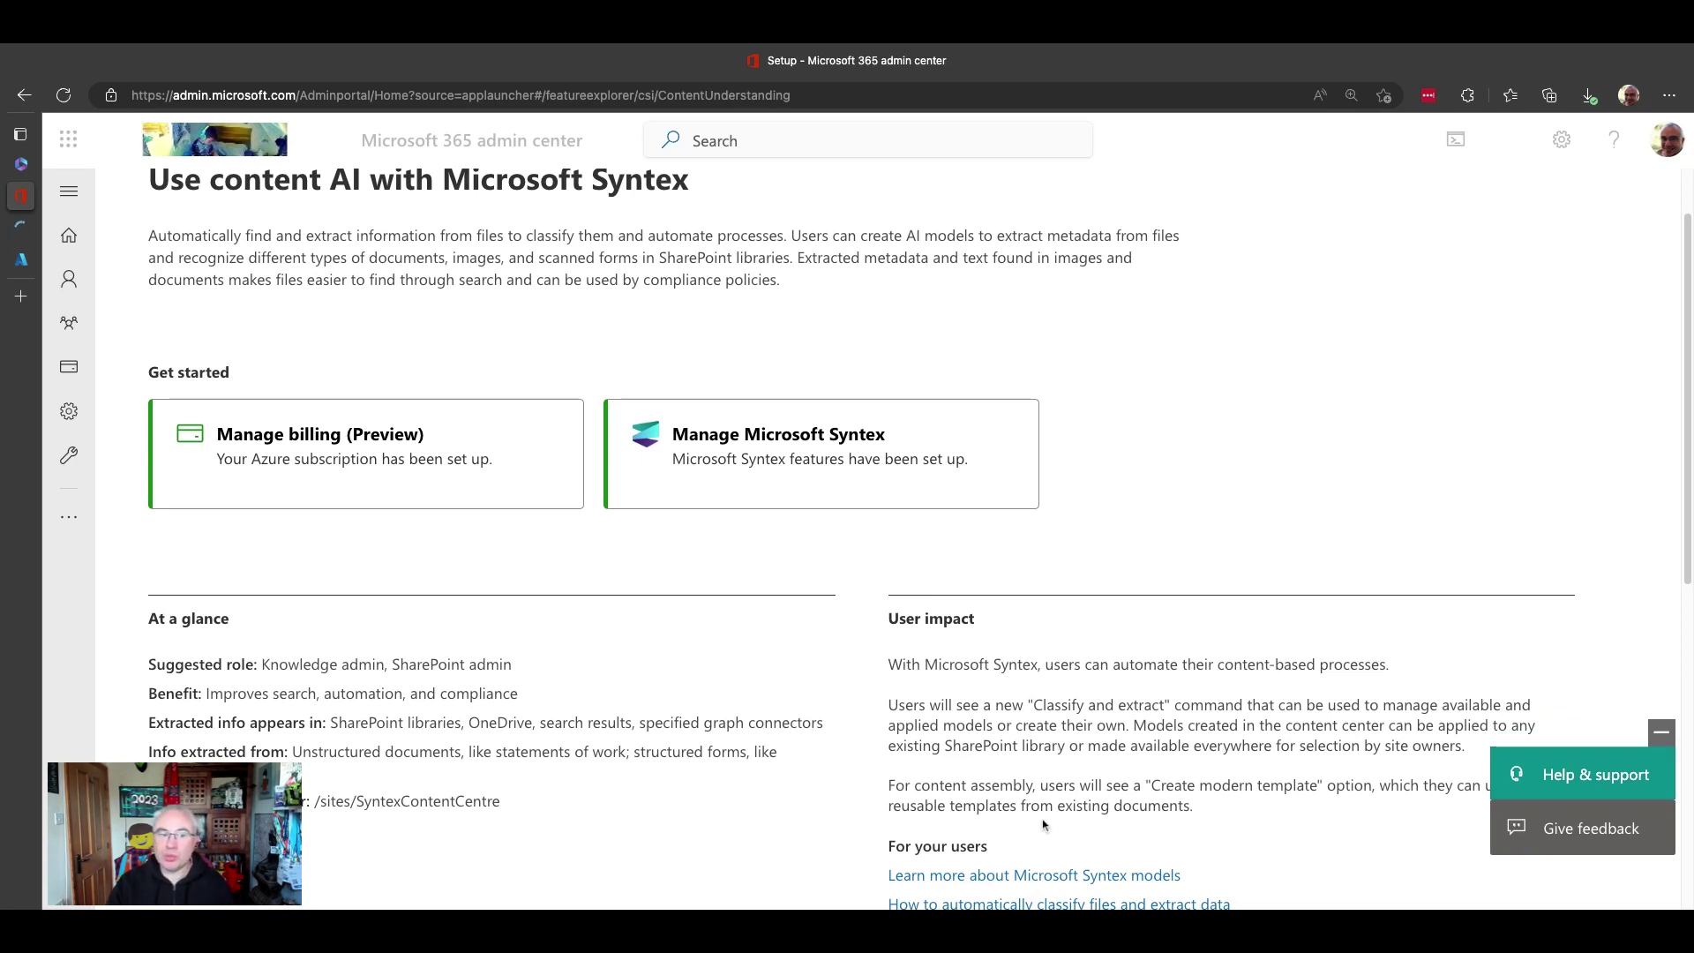
scroll(1063, 759, down, 5)
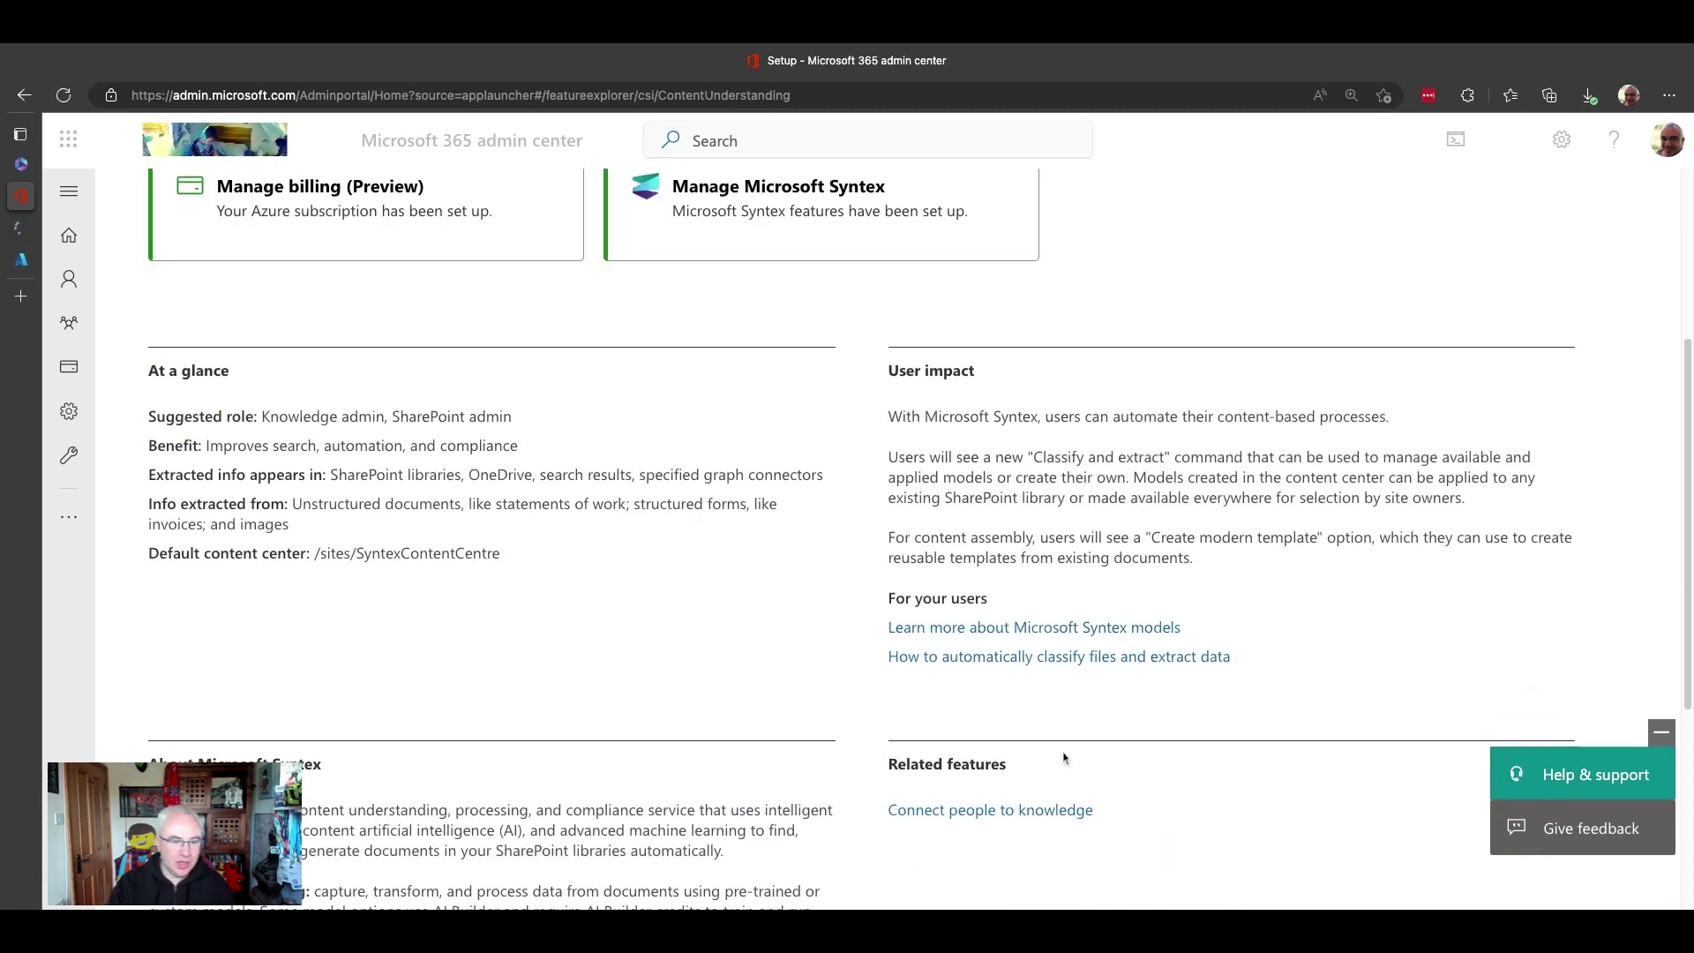
click(1662, 732)
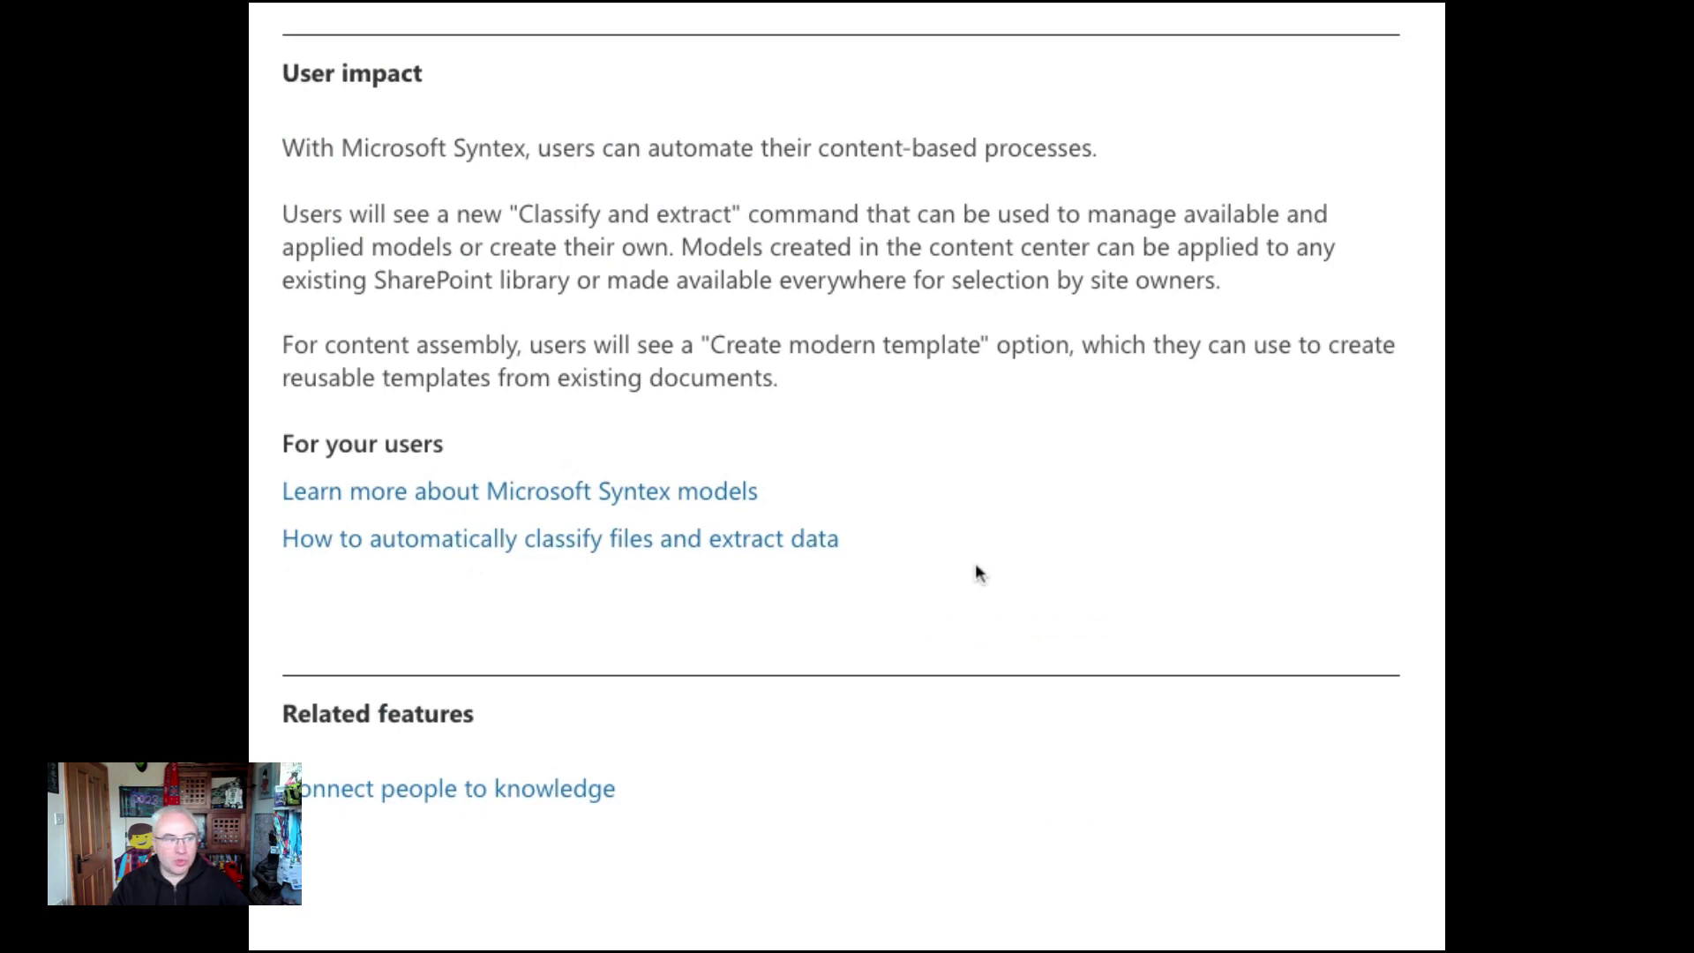
scroll(976, 571, down, 3)
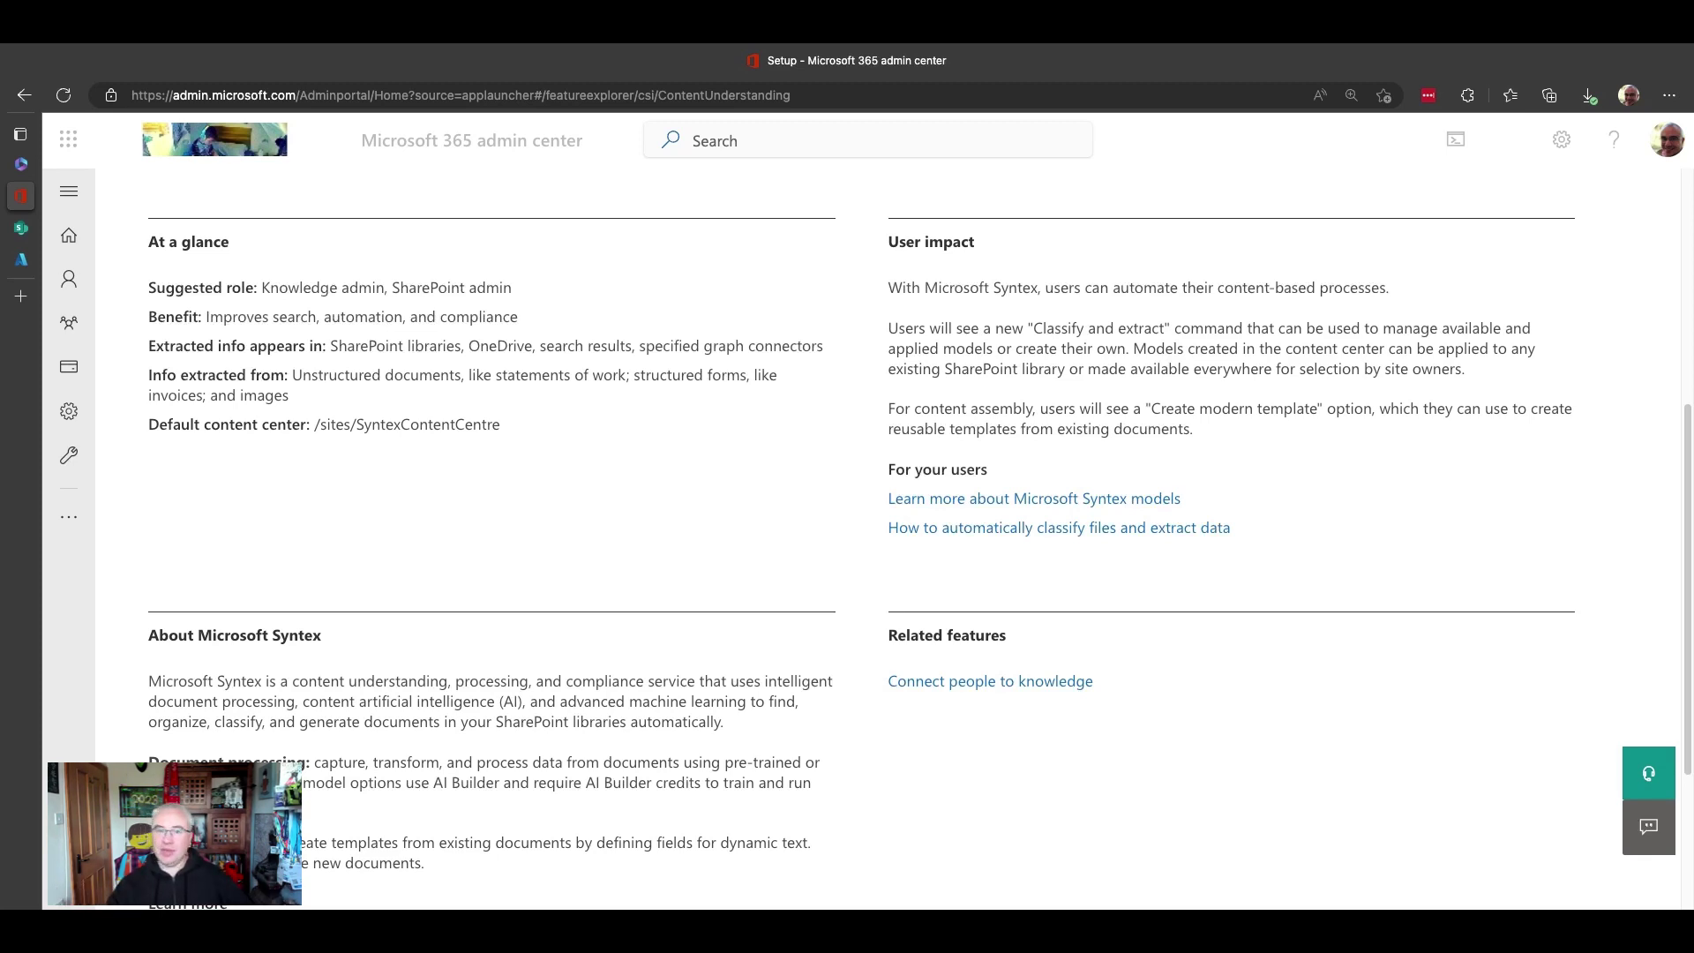
scroll(988, 515, down, 3)
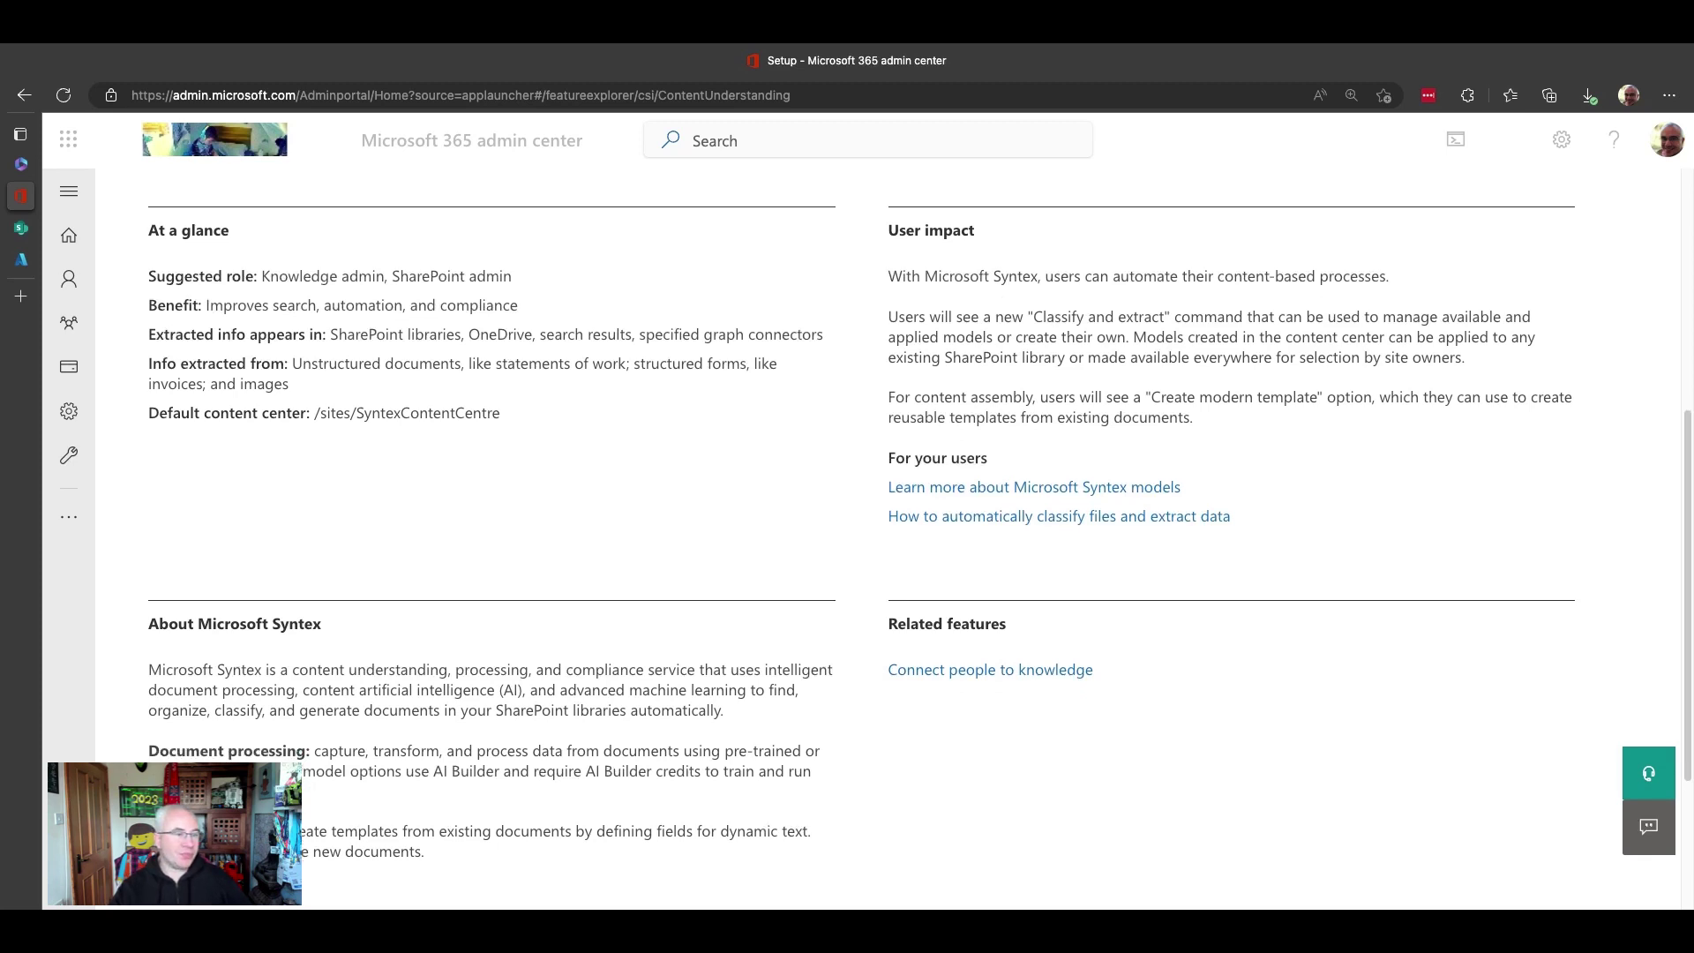
Step: Switch to the SyntexContentCentre site and look over its home page down to the model performance and Model sections
click(19, 227)
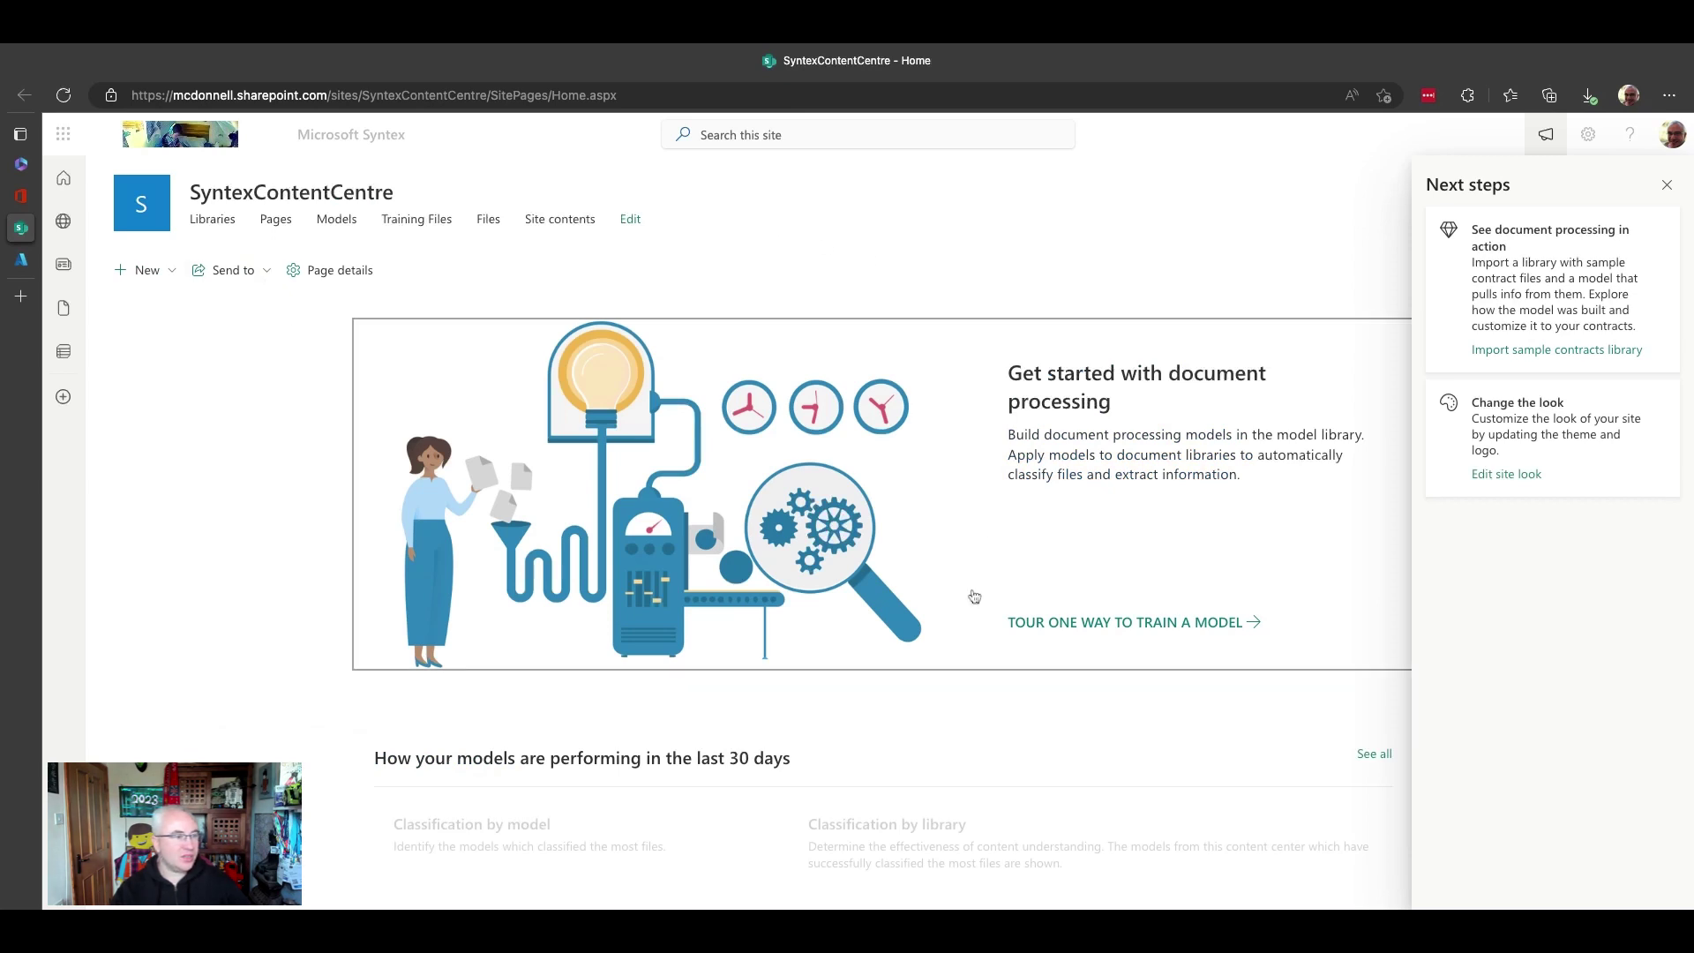
scroll(429, 700, down, 3)
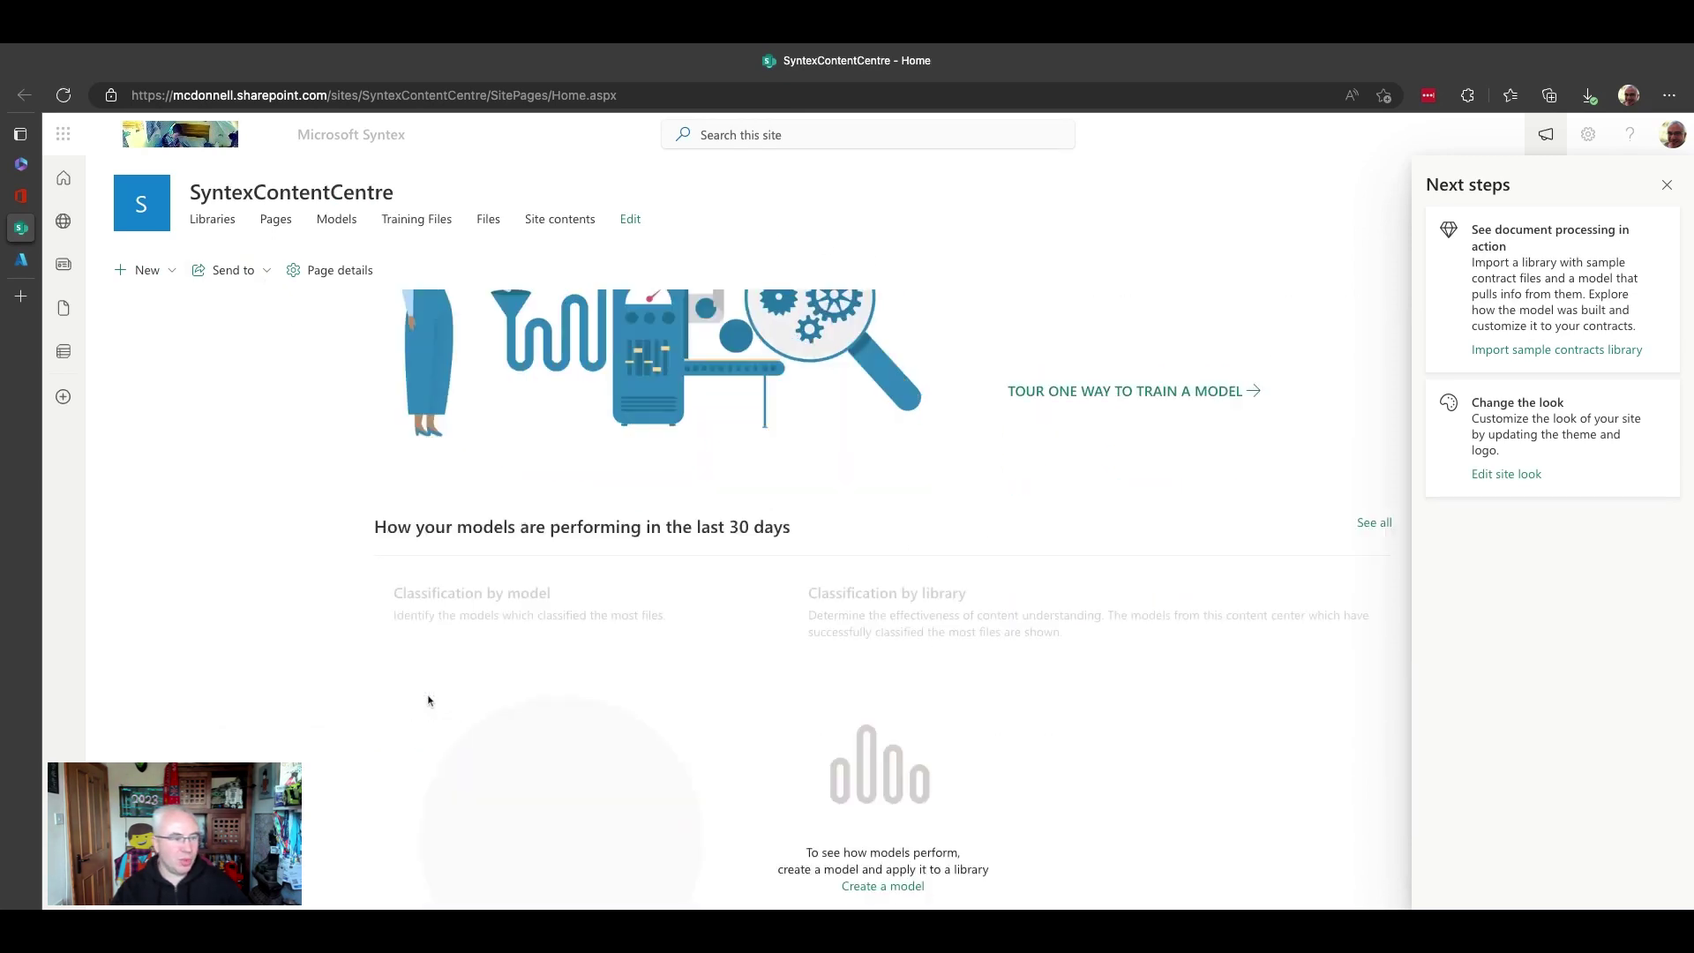
scroll(429, 700, down, 2)
scroll(430, 701, up, 5)
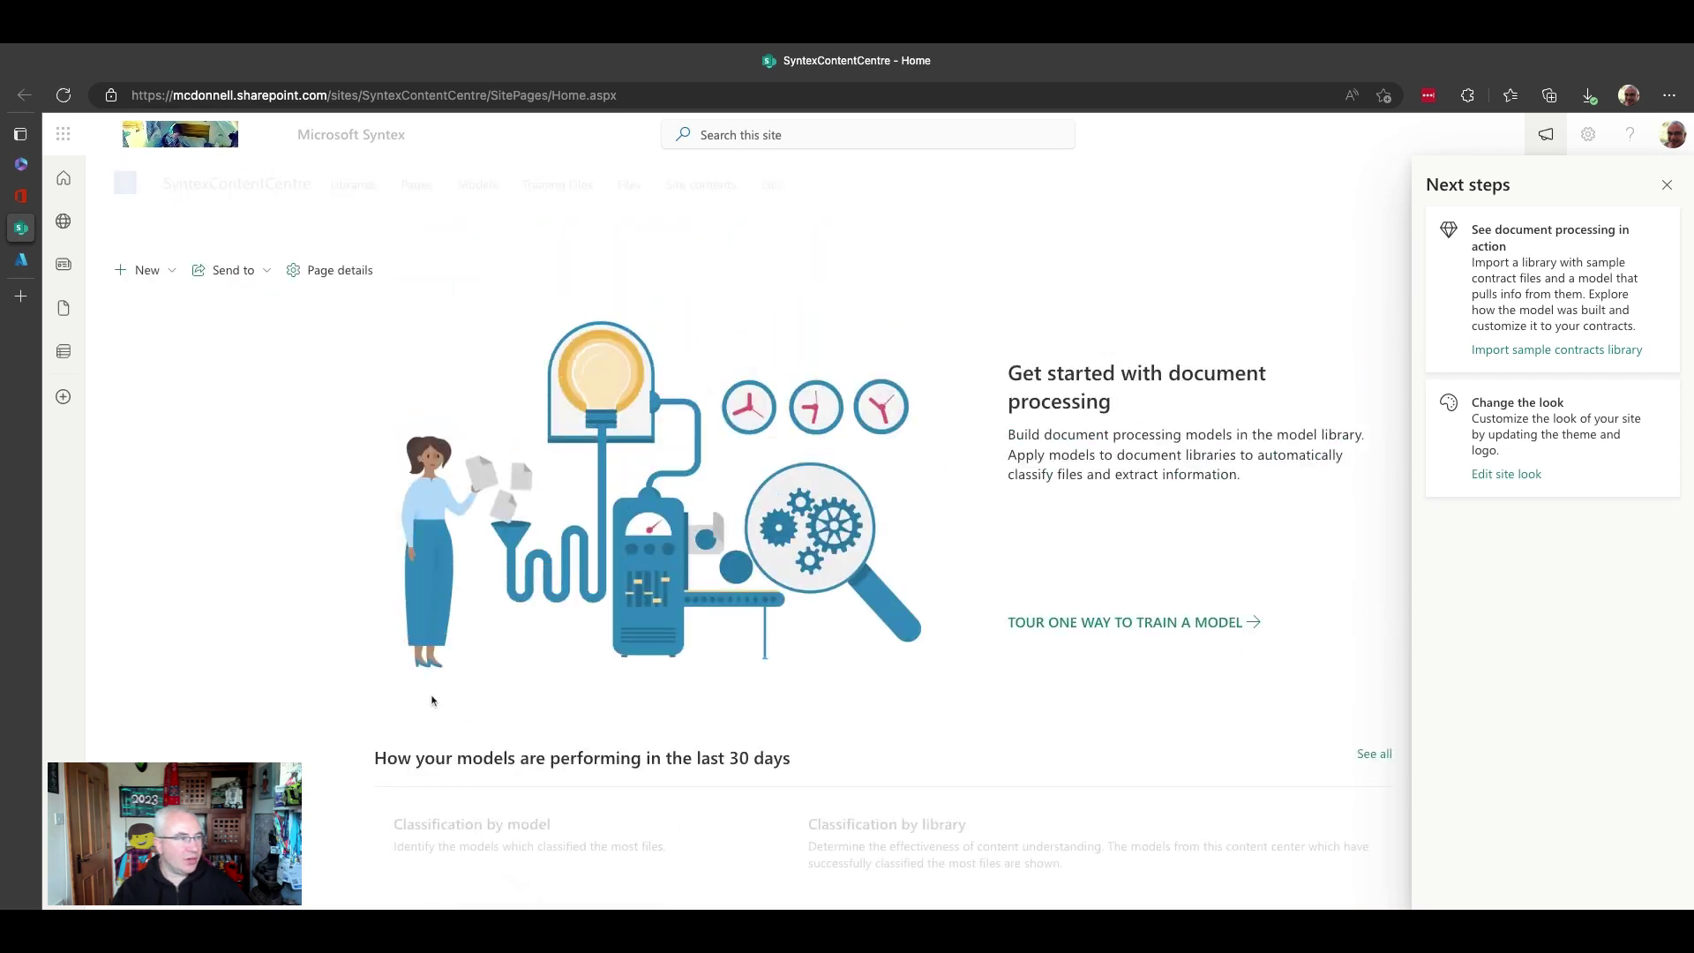
scroll(907, 719, down, 6)
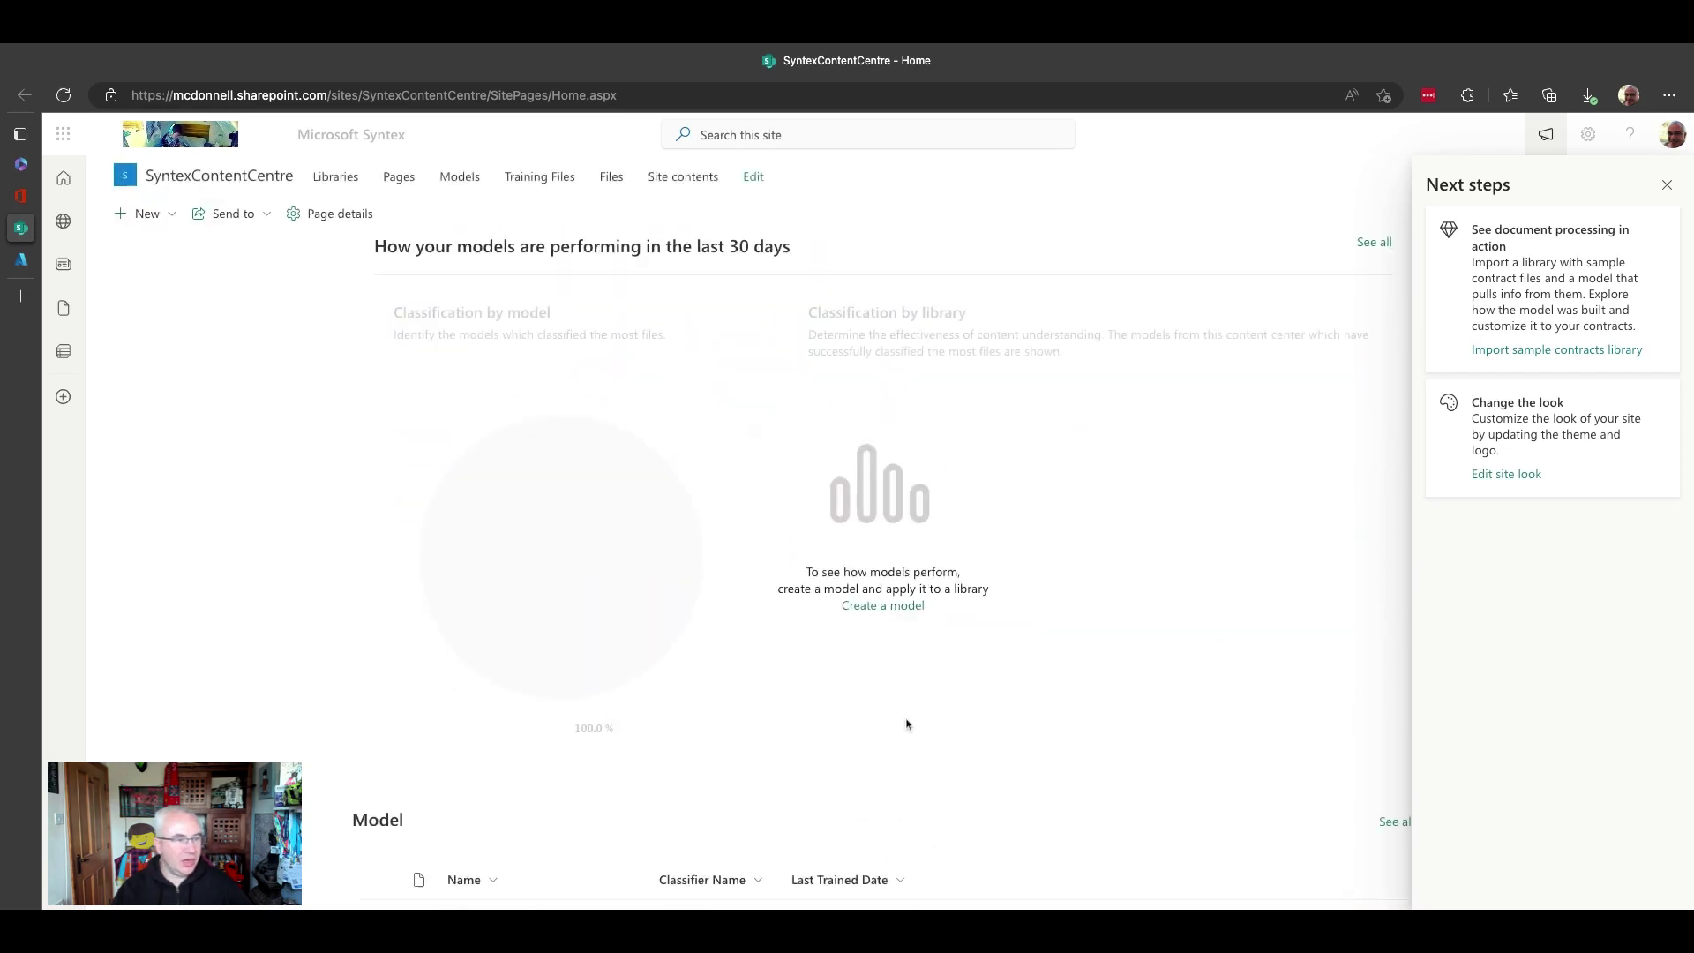
Step: Start creating a model from the prebuilt Receipt processing option, review its sample extraction details and proceed to the model form
click(883, 606)
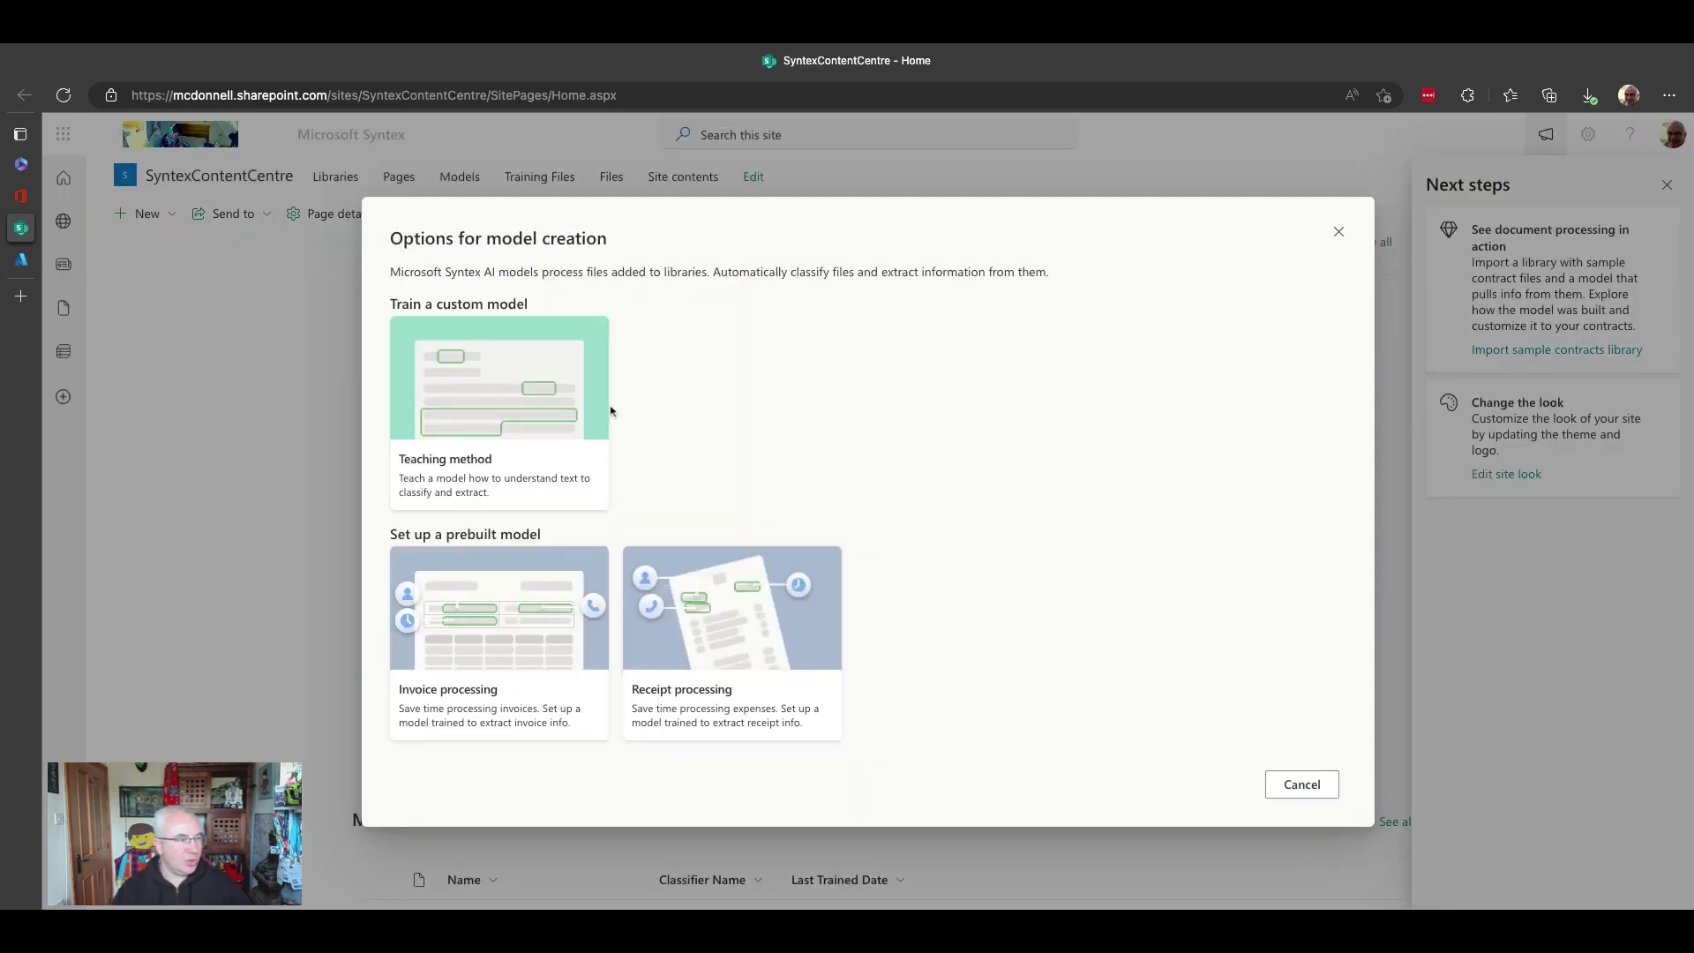
mouse_move(488, 379)
mouse_move(606, 644)
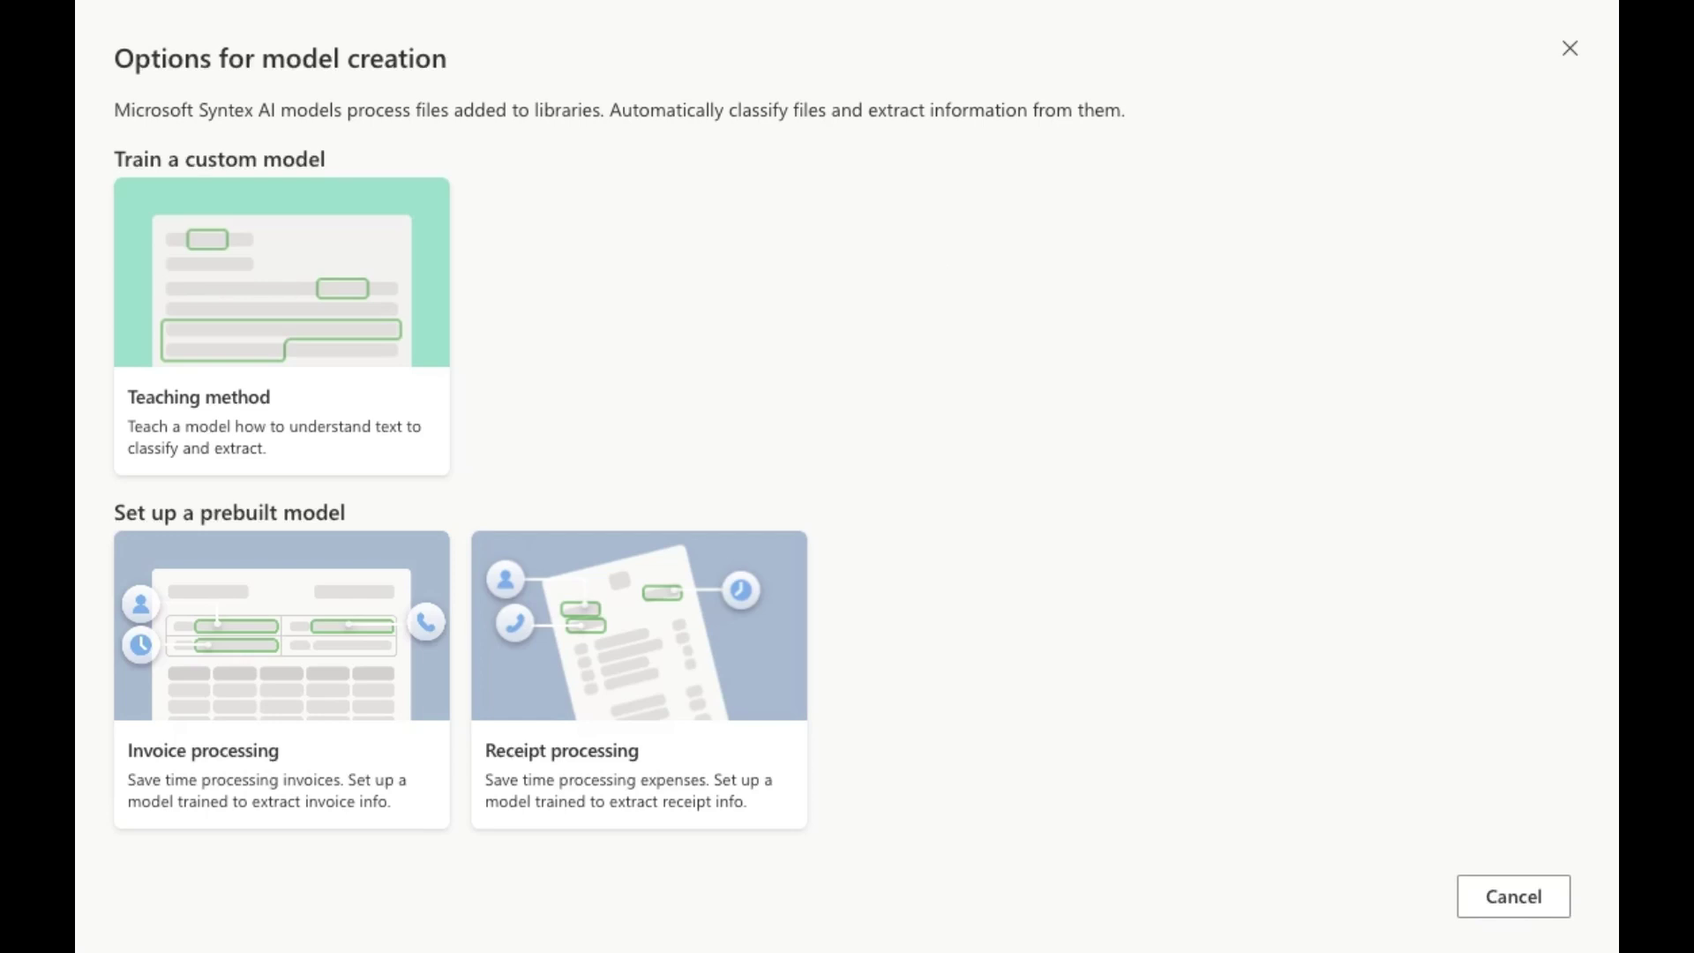
mouse_move(692, 670)
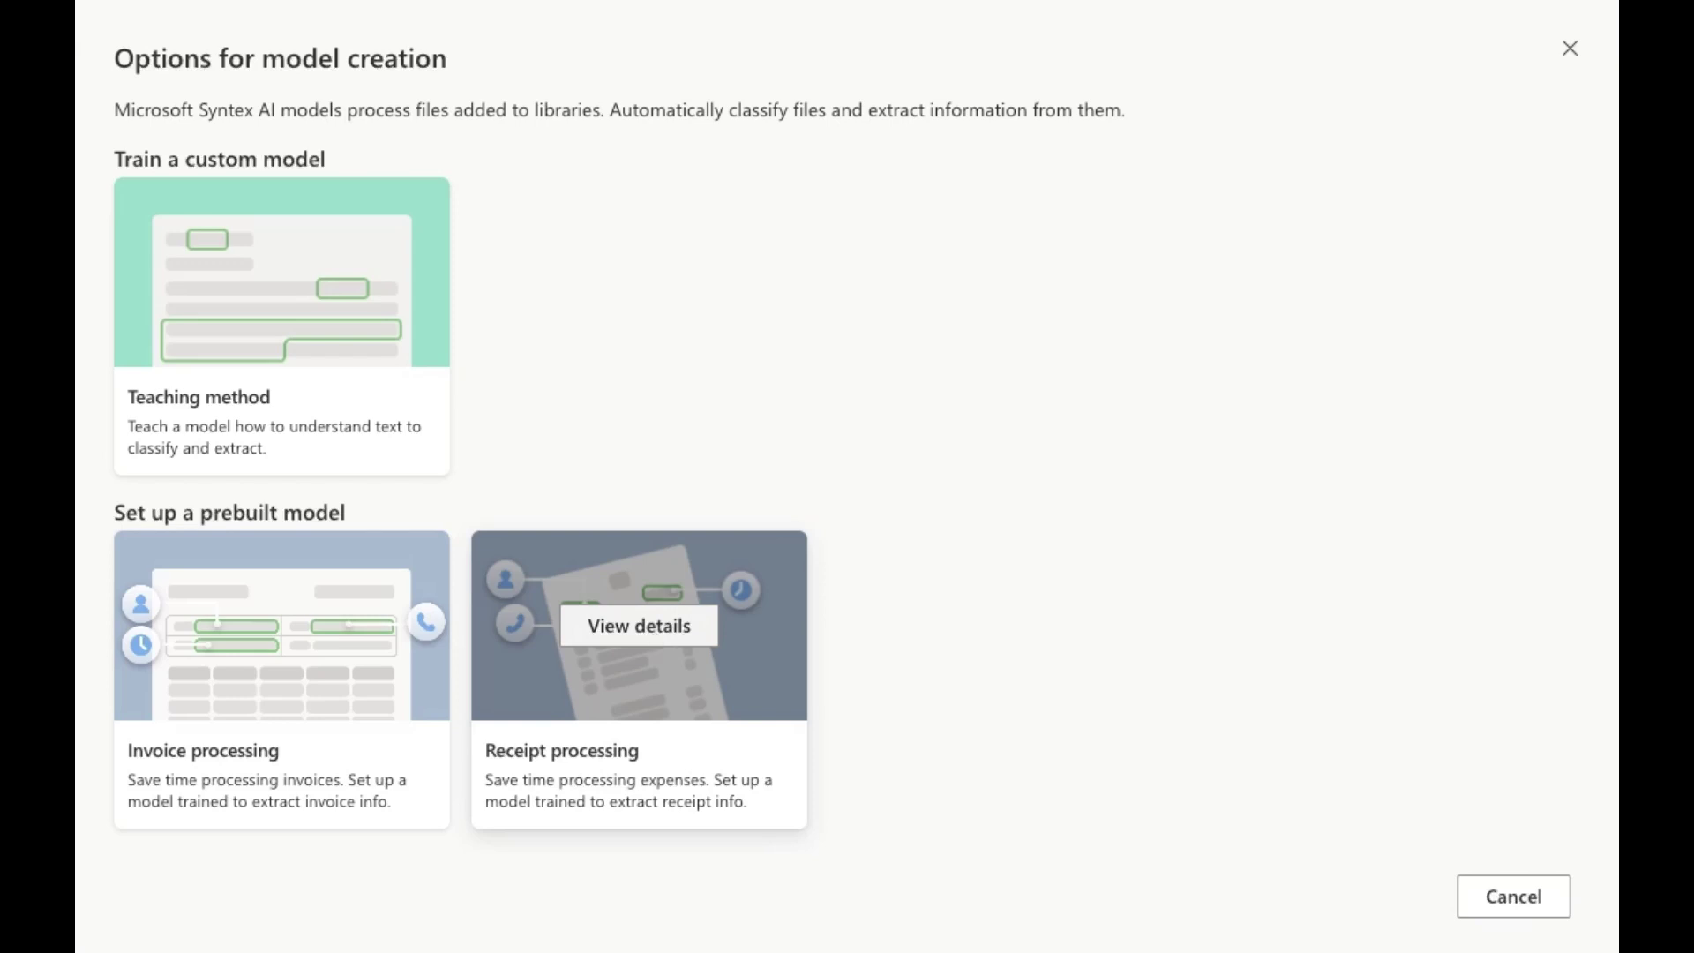
click(639, 626)
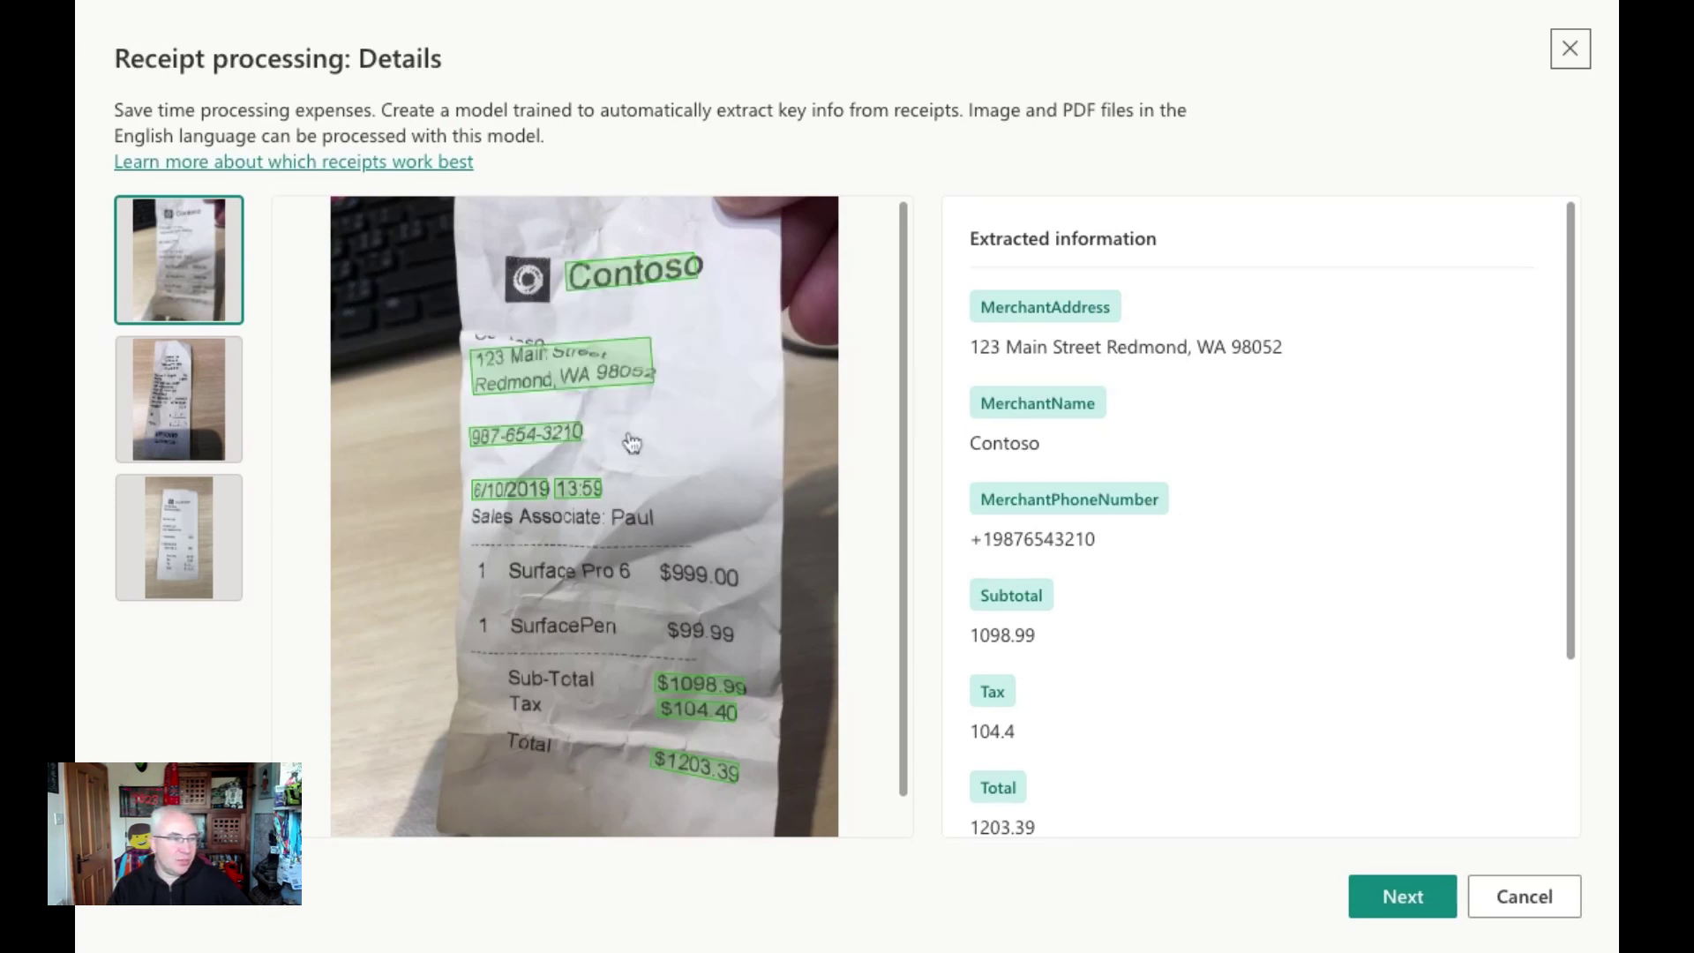
mouse_move(629, 381)
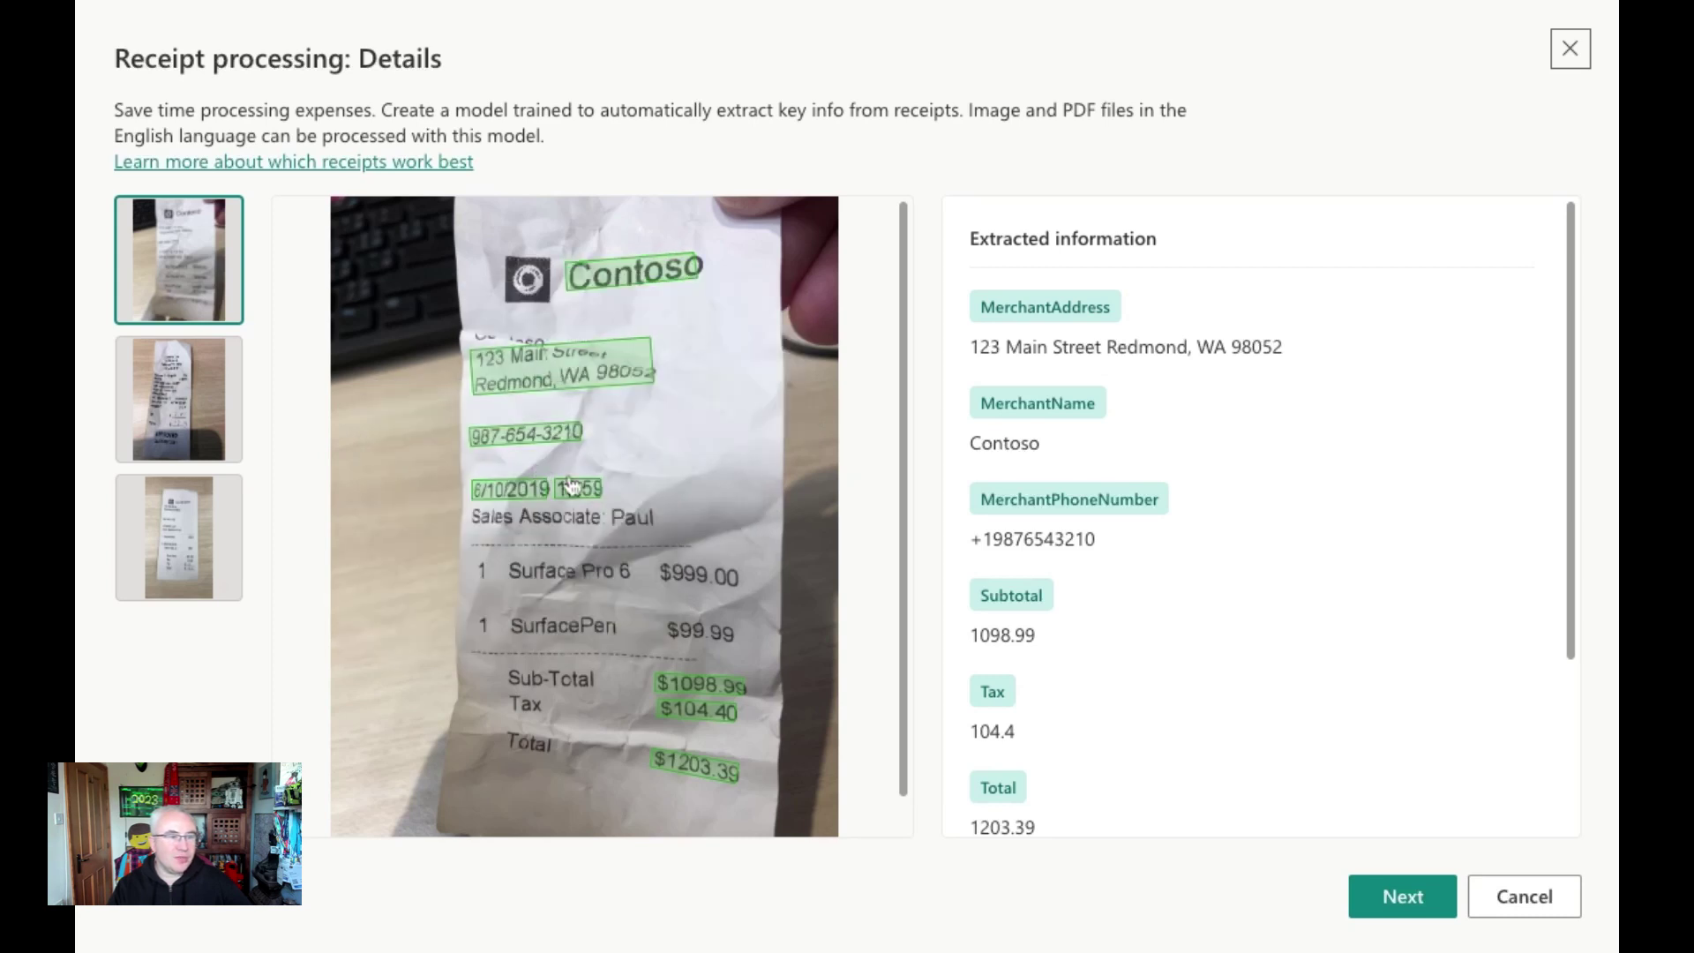
mouse_move(578, 488)
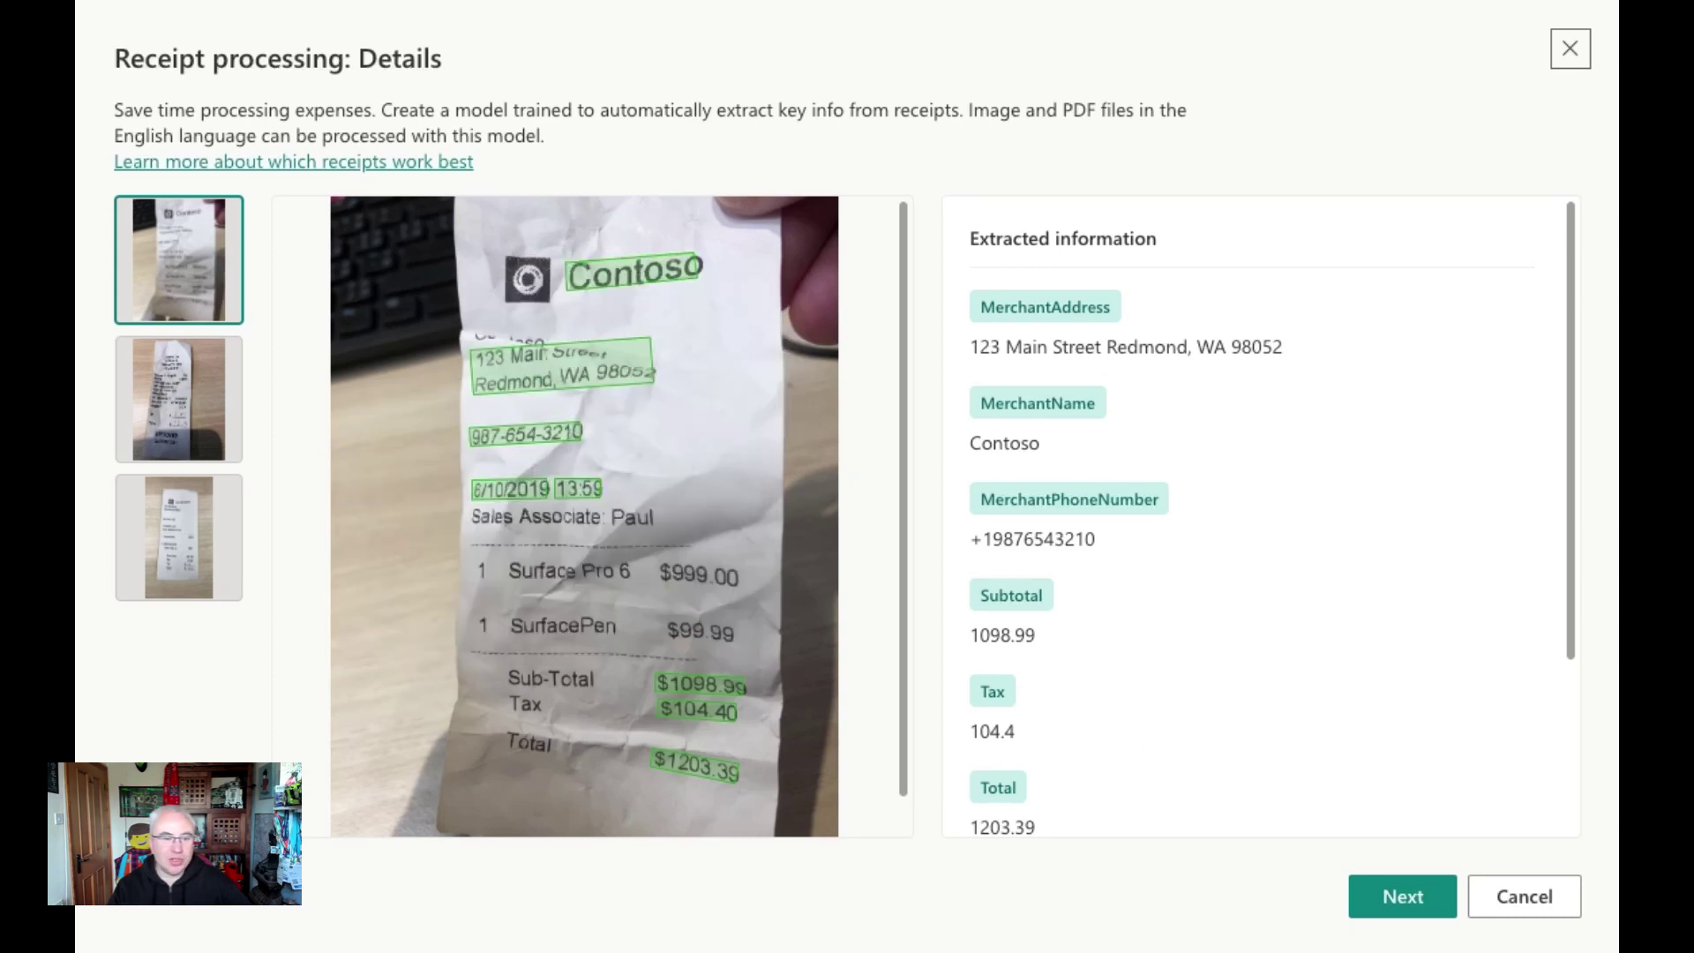
click(1403, 897)
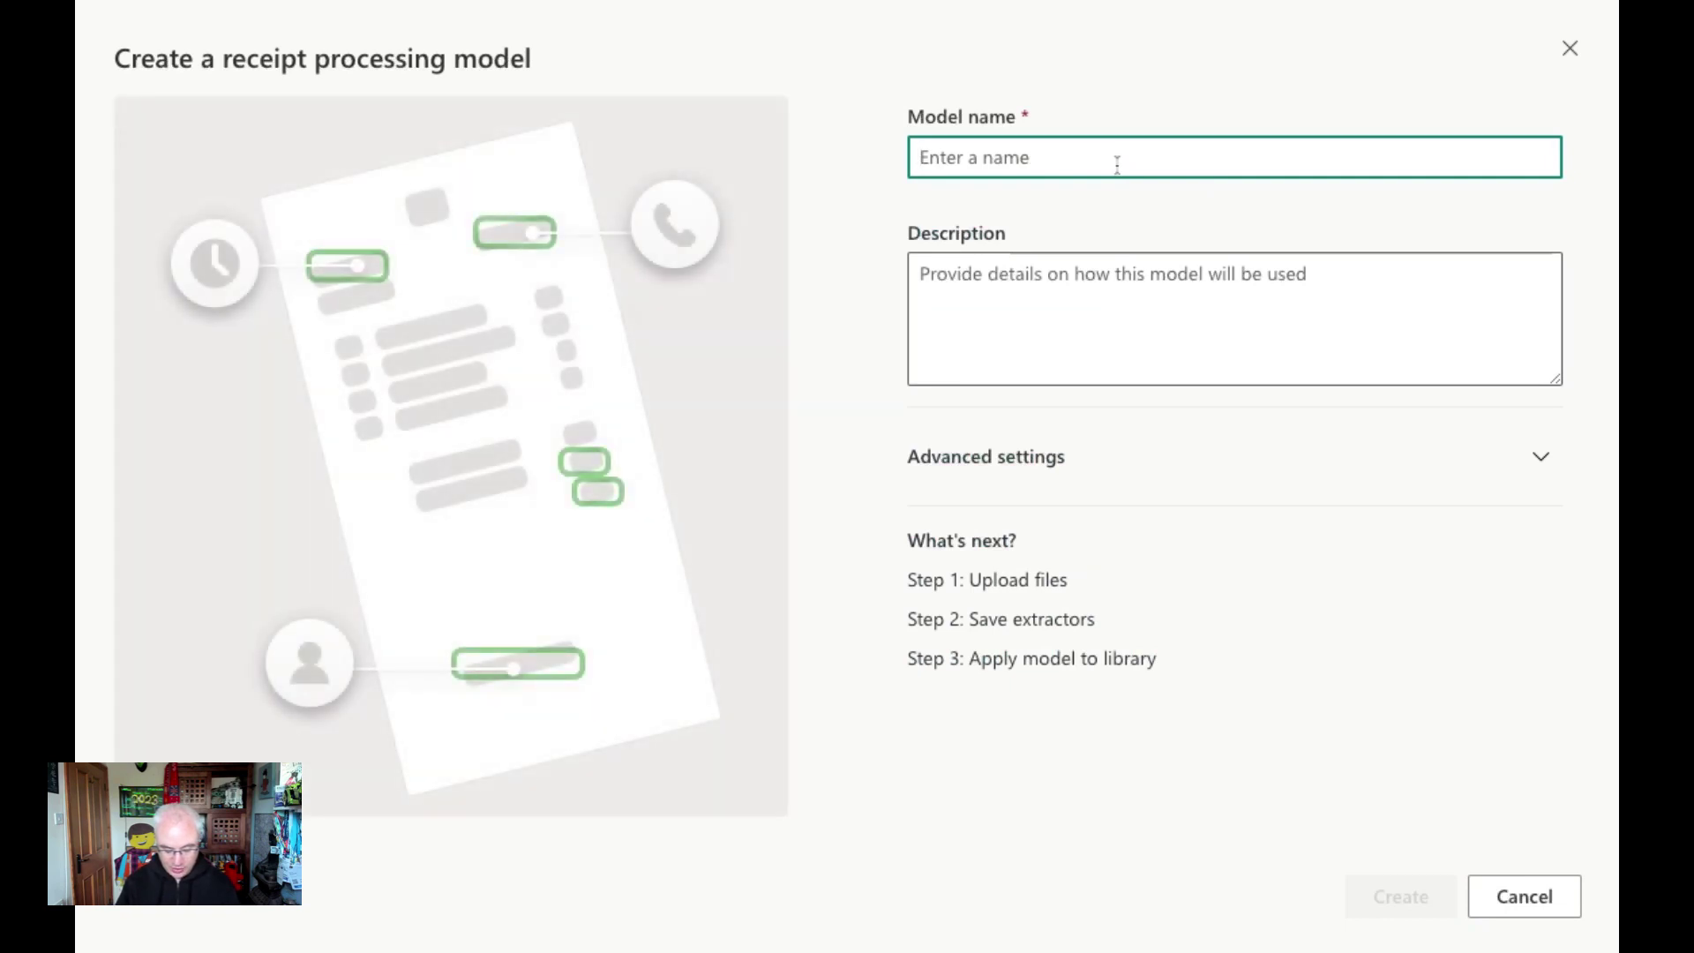
Step: Name the model Receipts, expand the advanced settings and describe it as "For processing of any receipts into libraries"
text(Receipts)
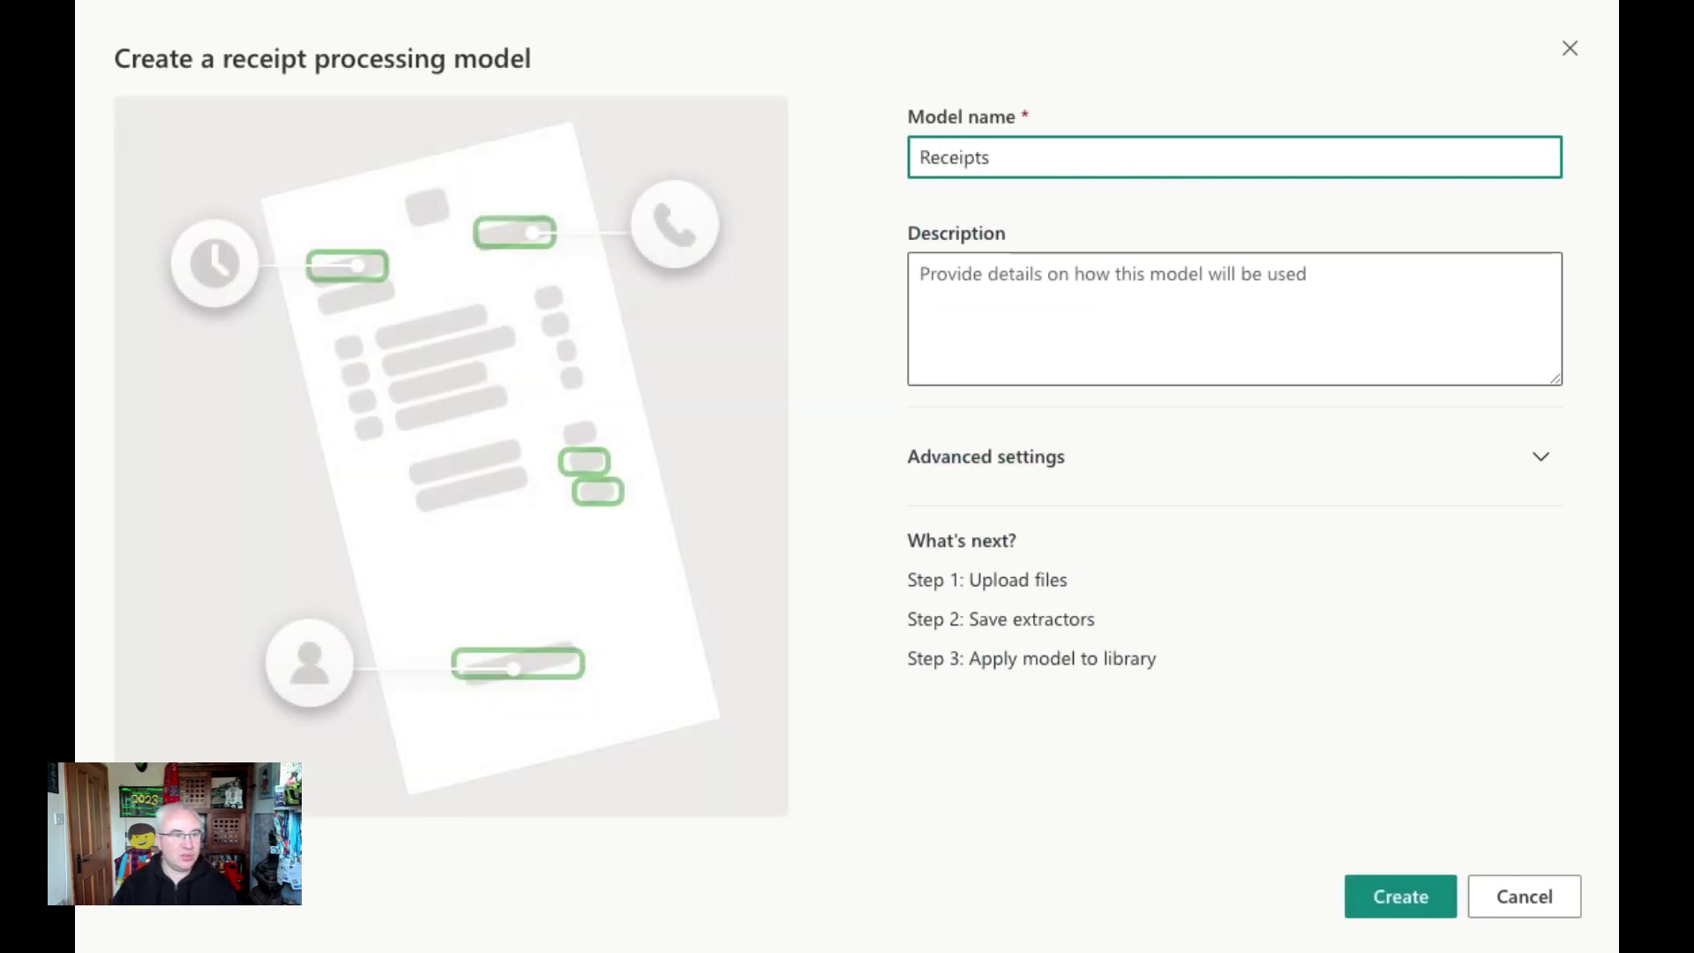
click(1087, 477)
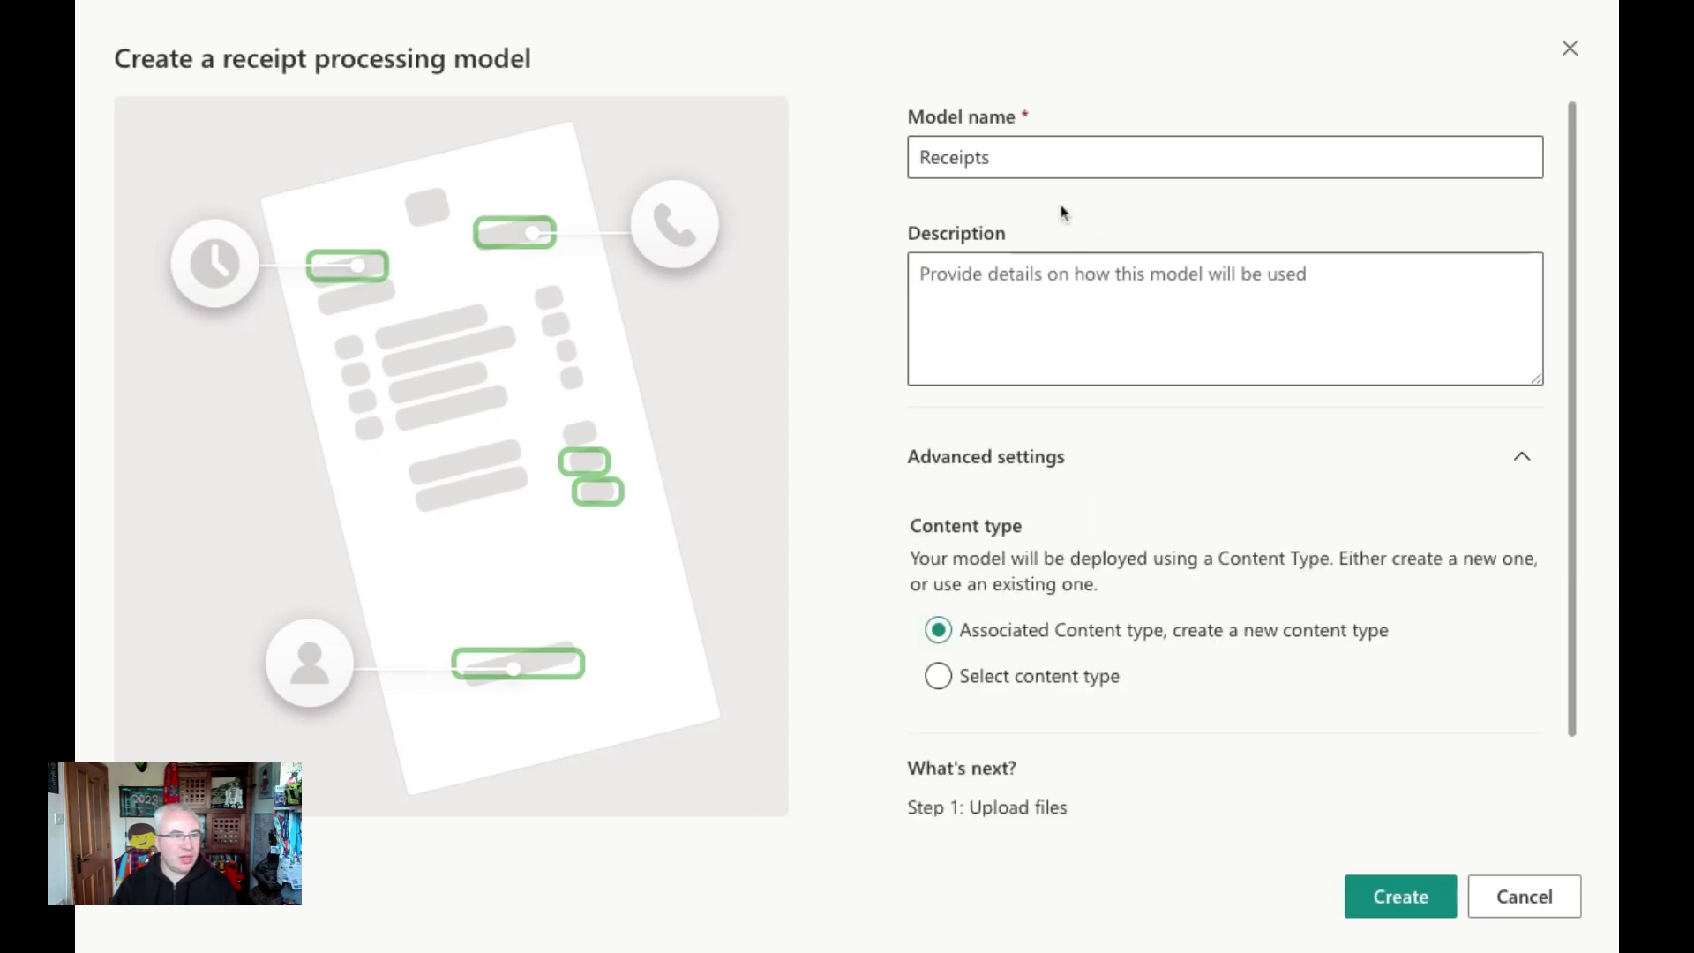
click(1010, 270)
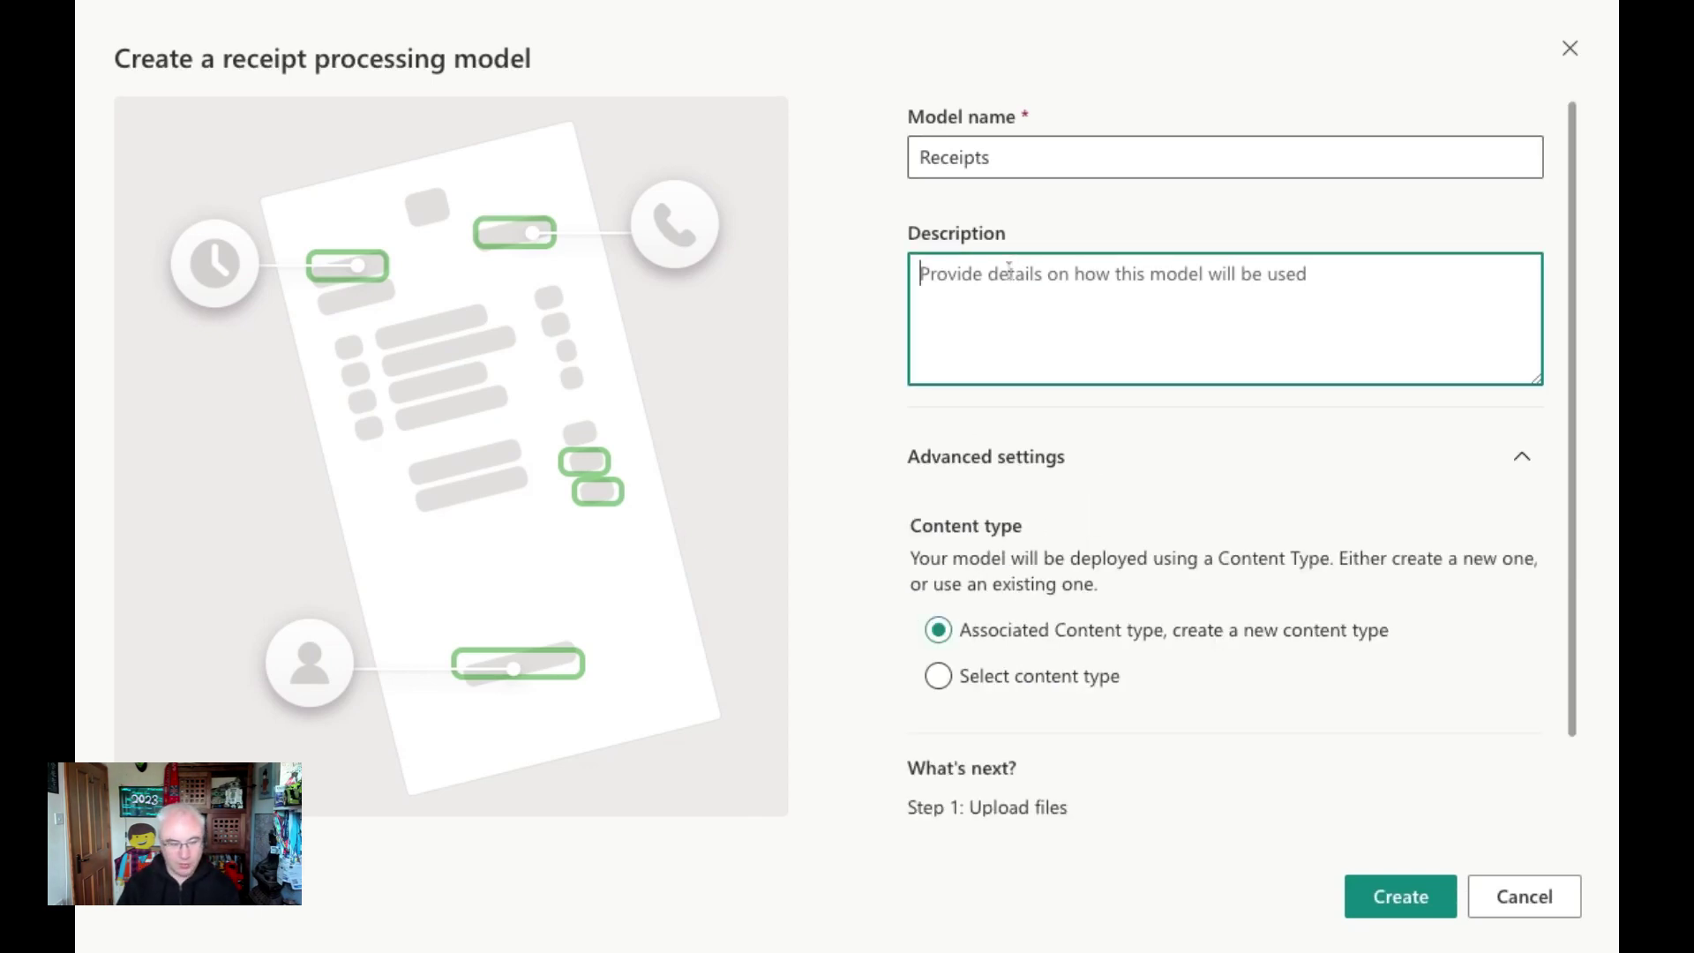
text(For processing)
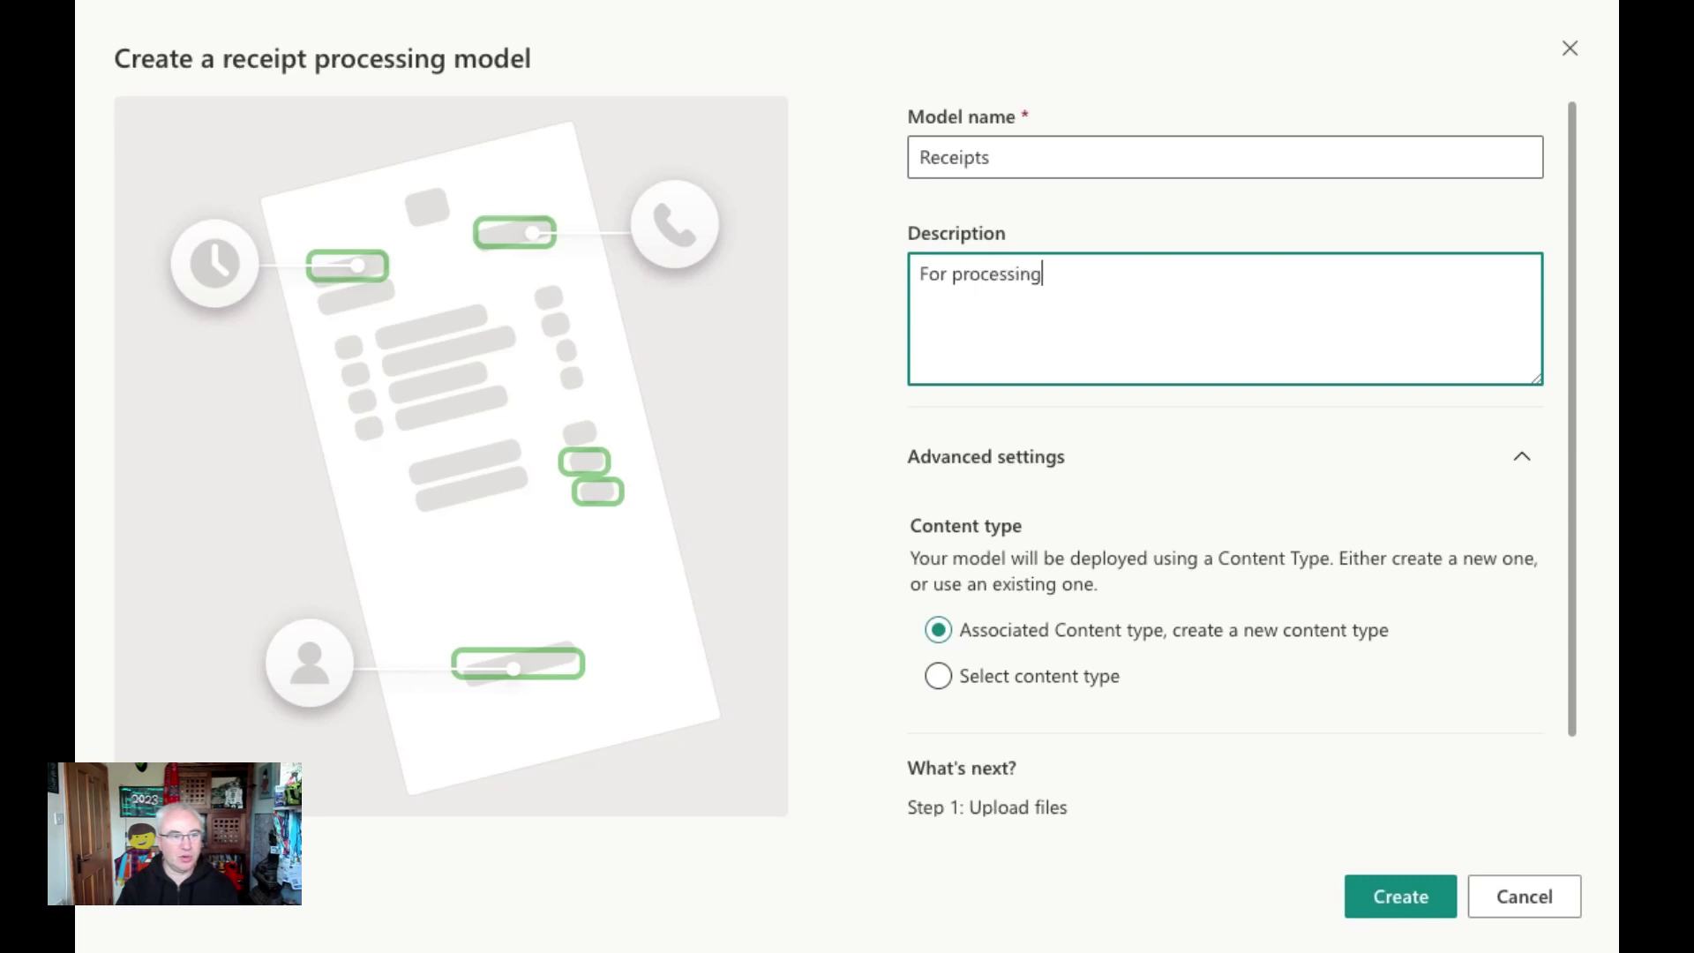
text( of any receip)
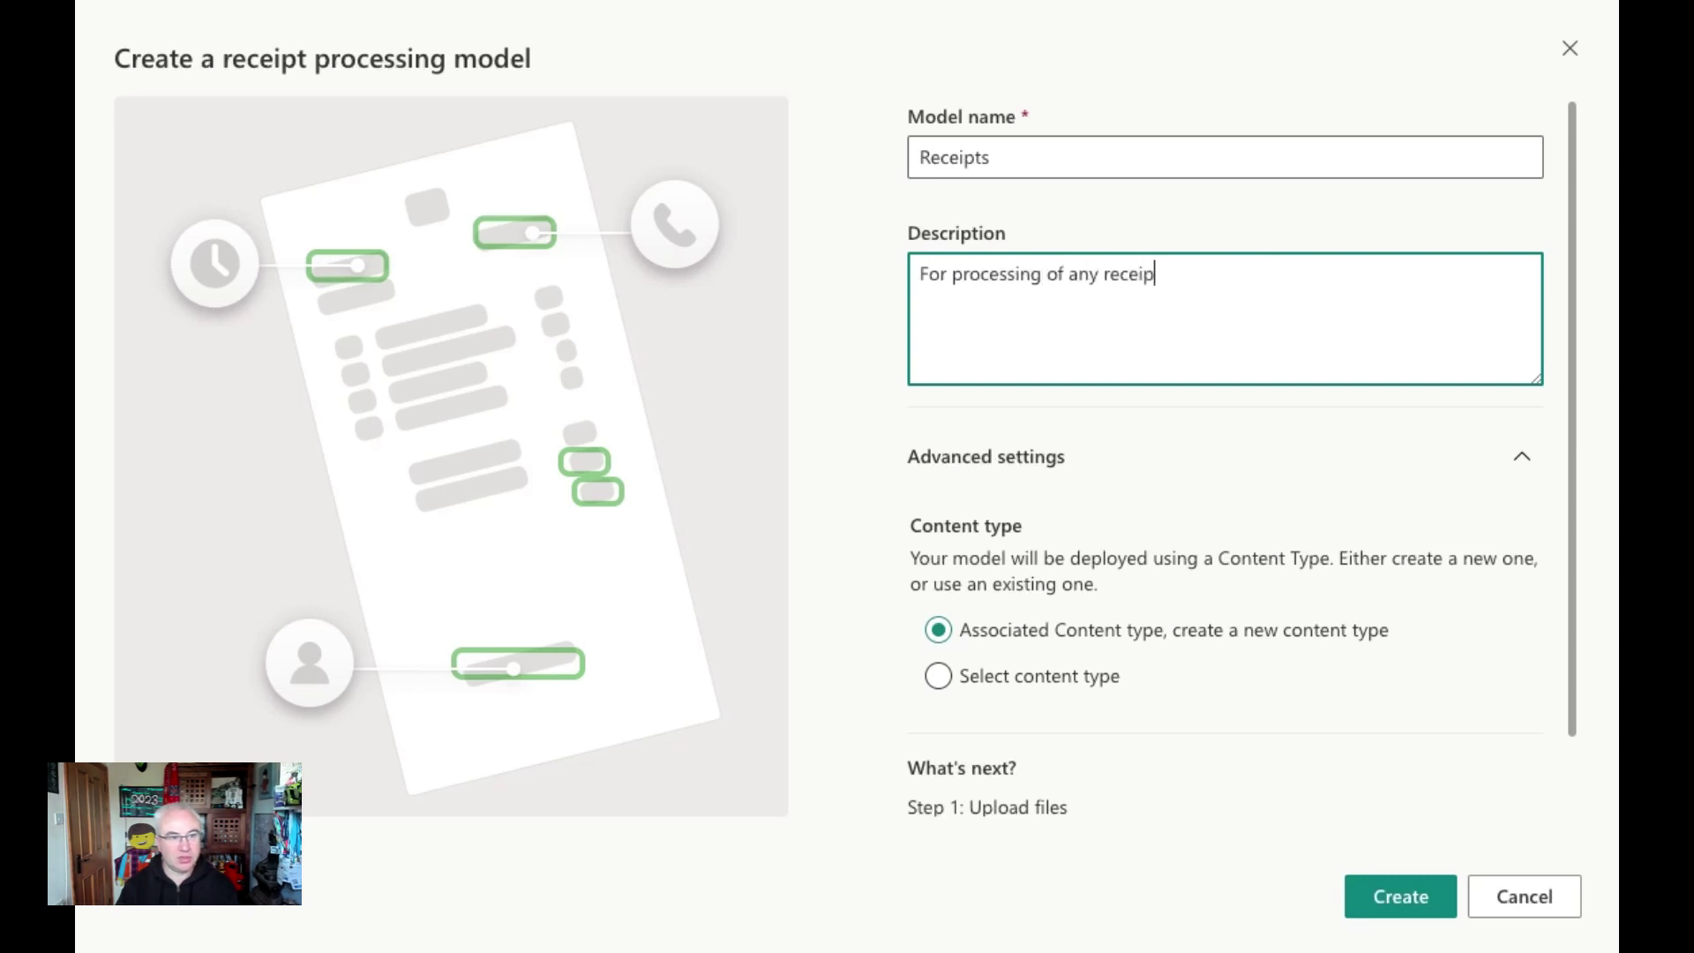
text(ts into libr)
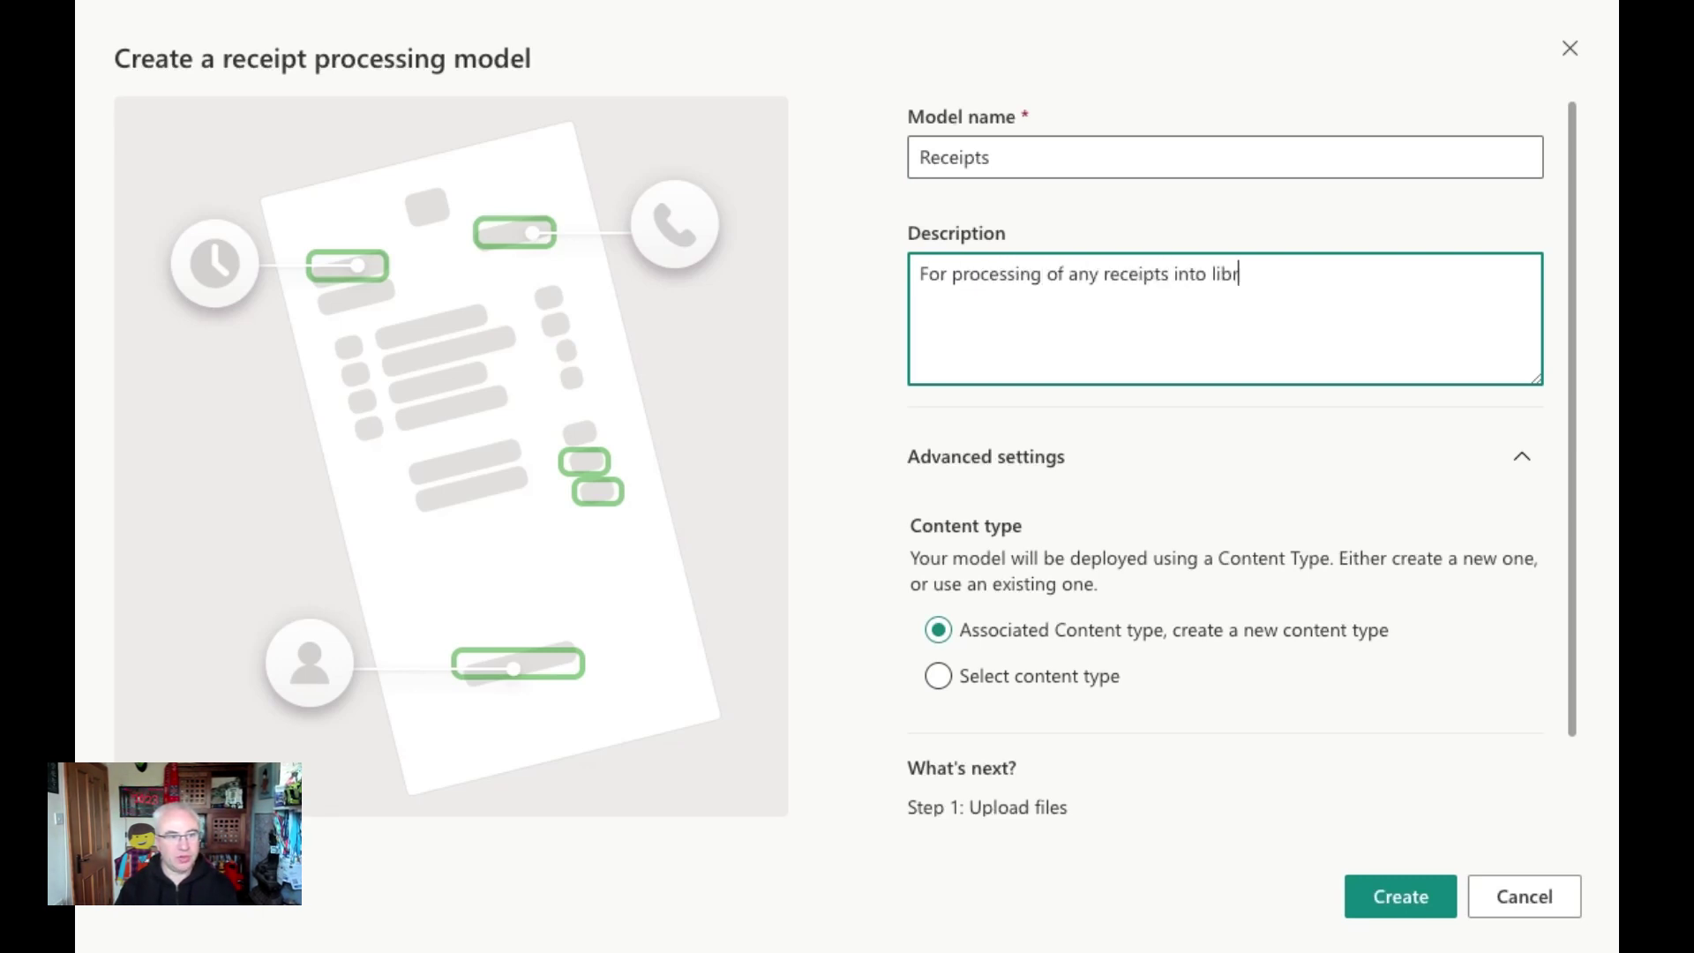
text(aries)
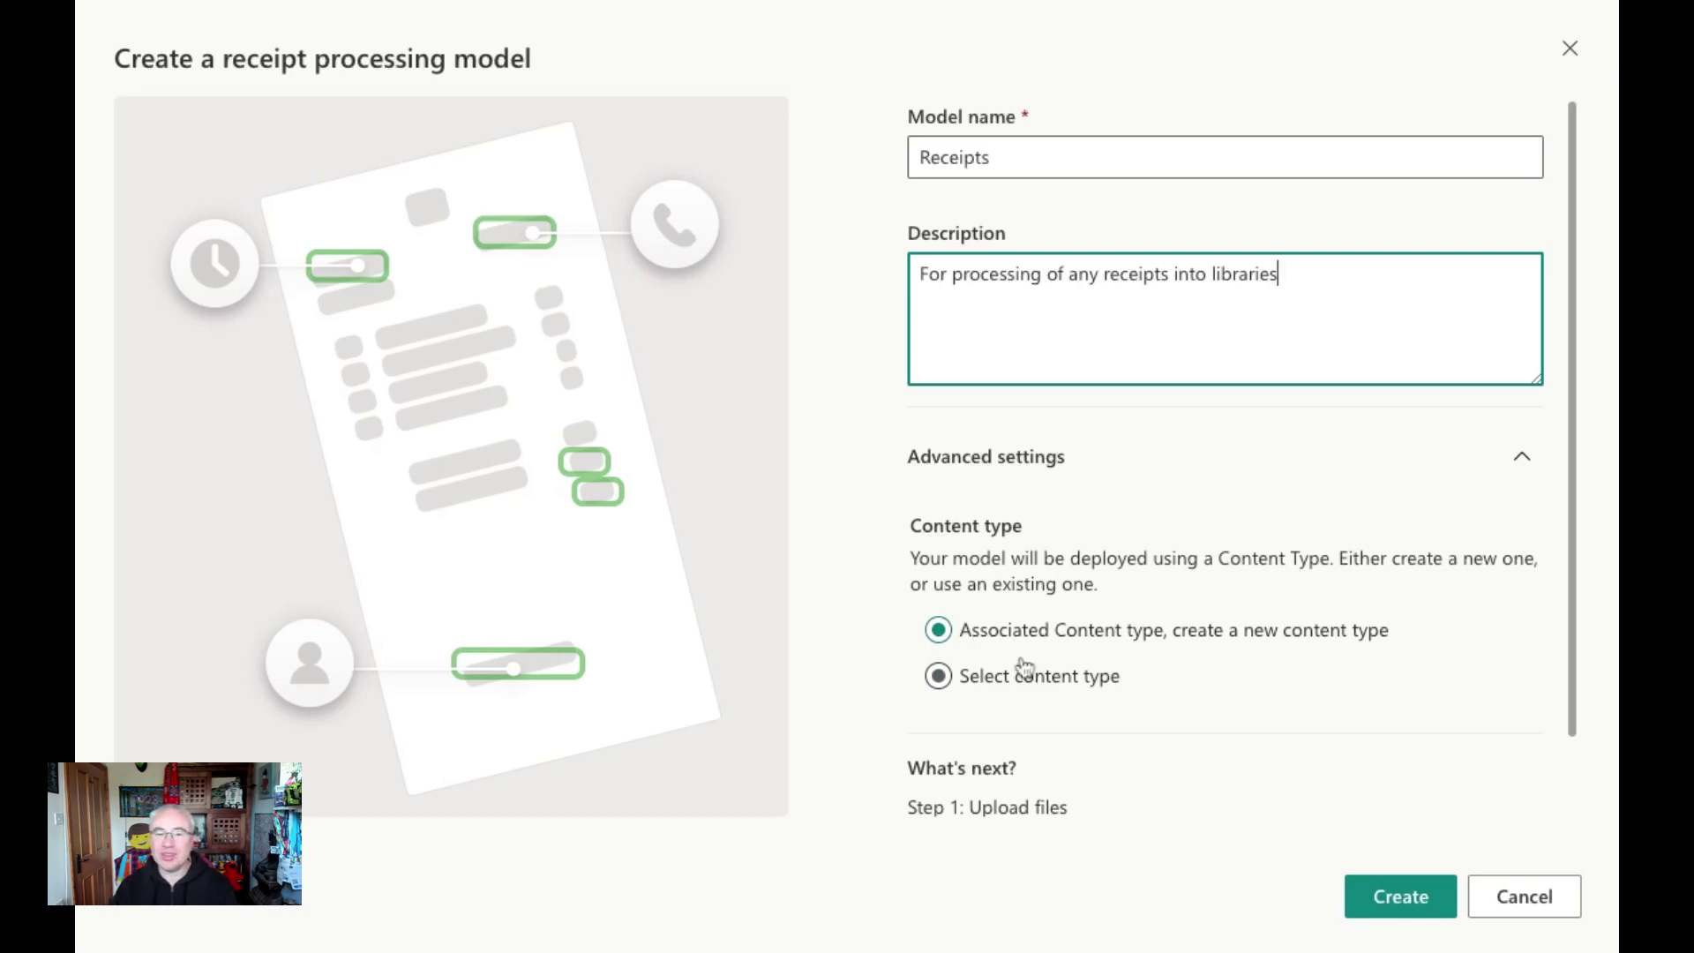
Step: Review the content type options and next steps, then create the model with a new associated content type
scroll(1151, 648, down, 1)
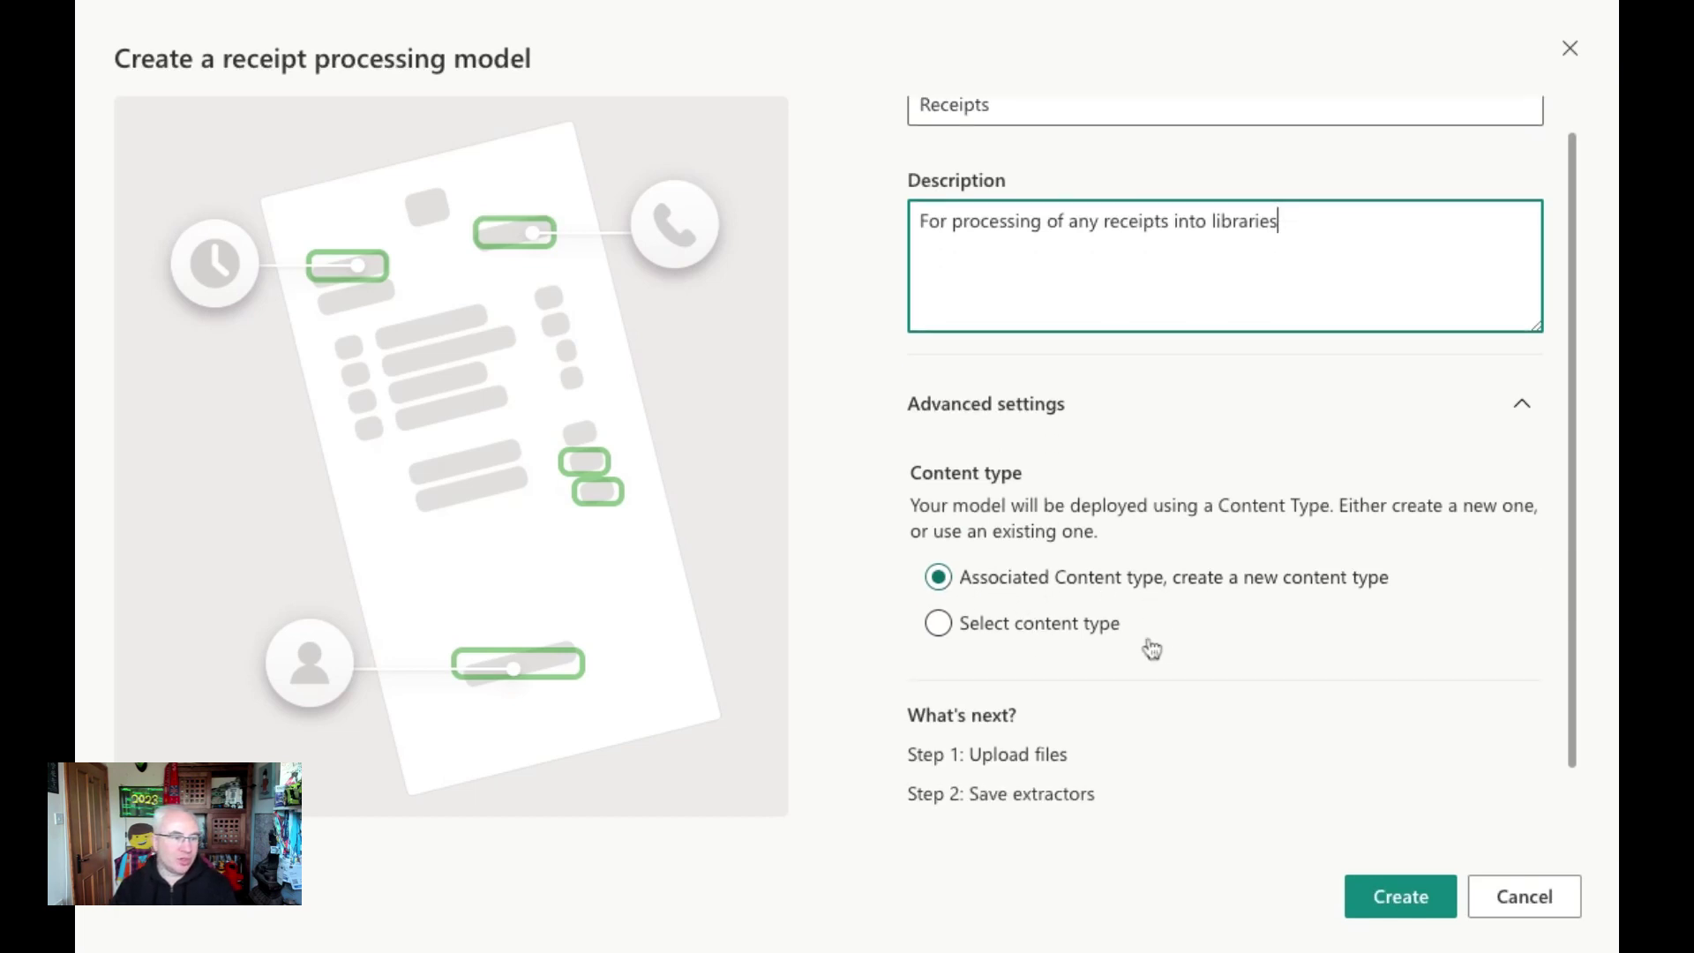
scroll(1152, 649, down, 1)
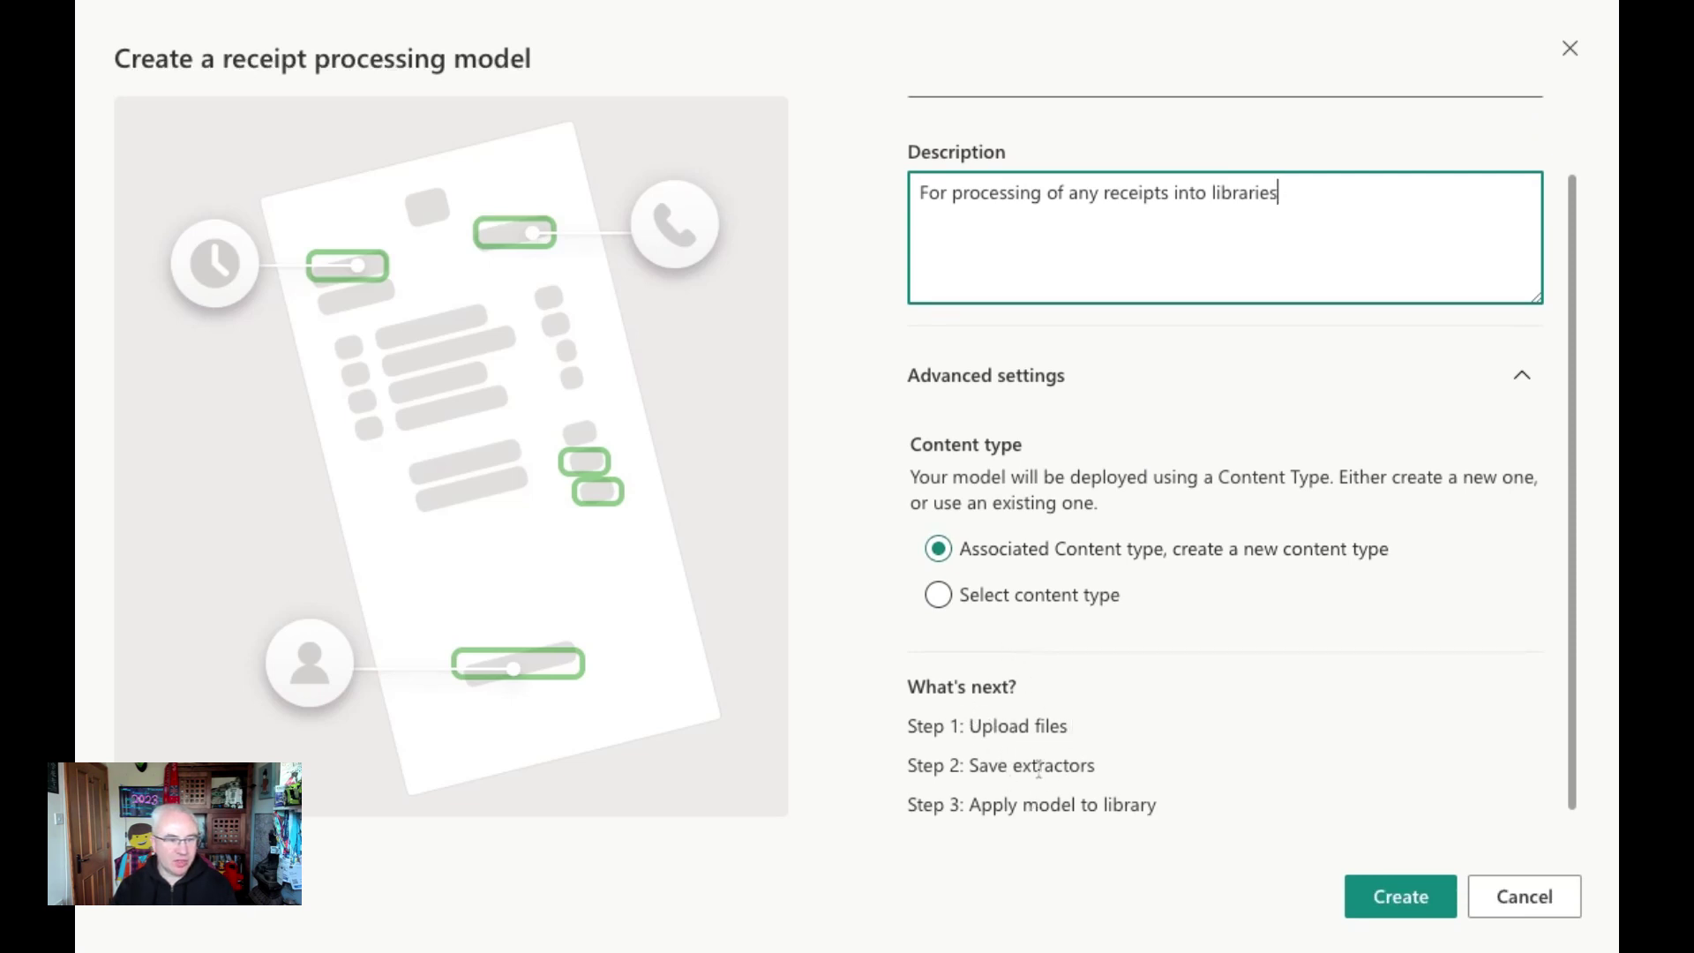
click(1392, 897)
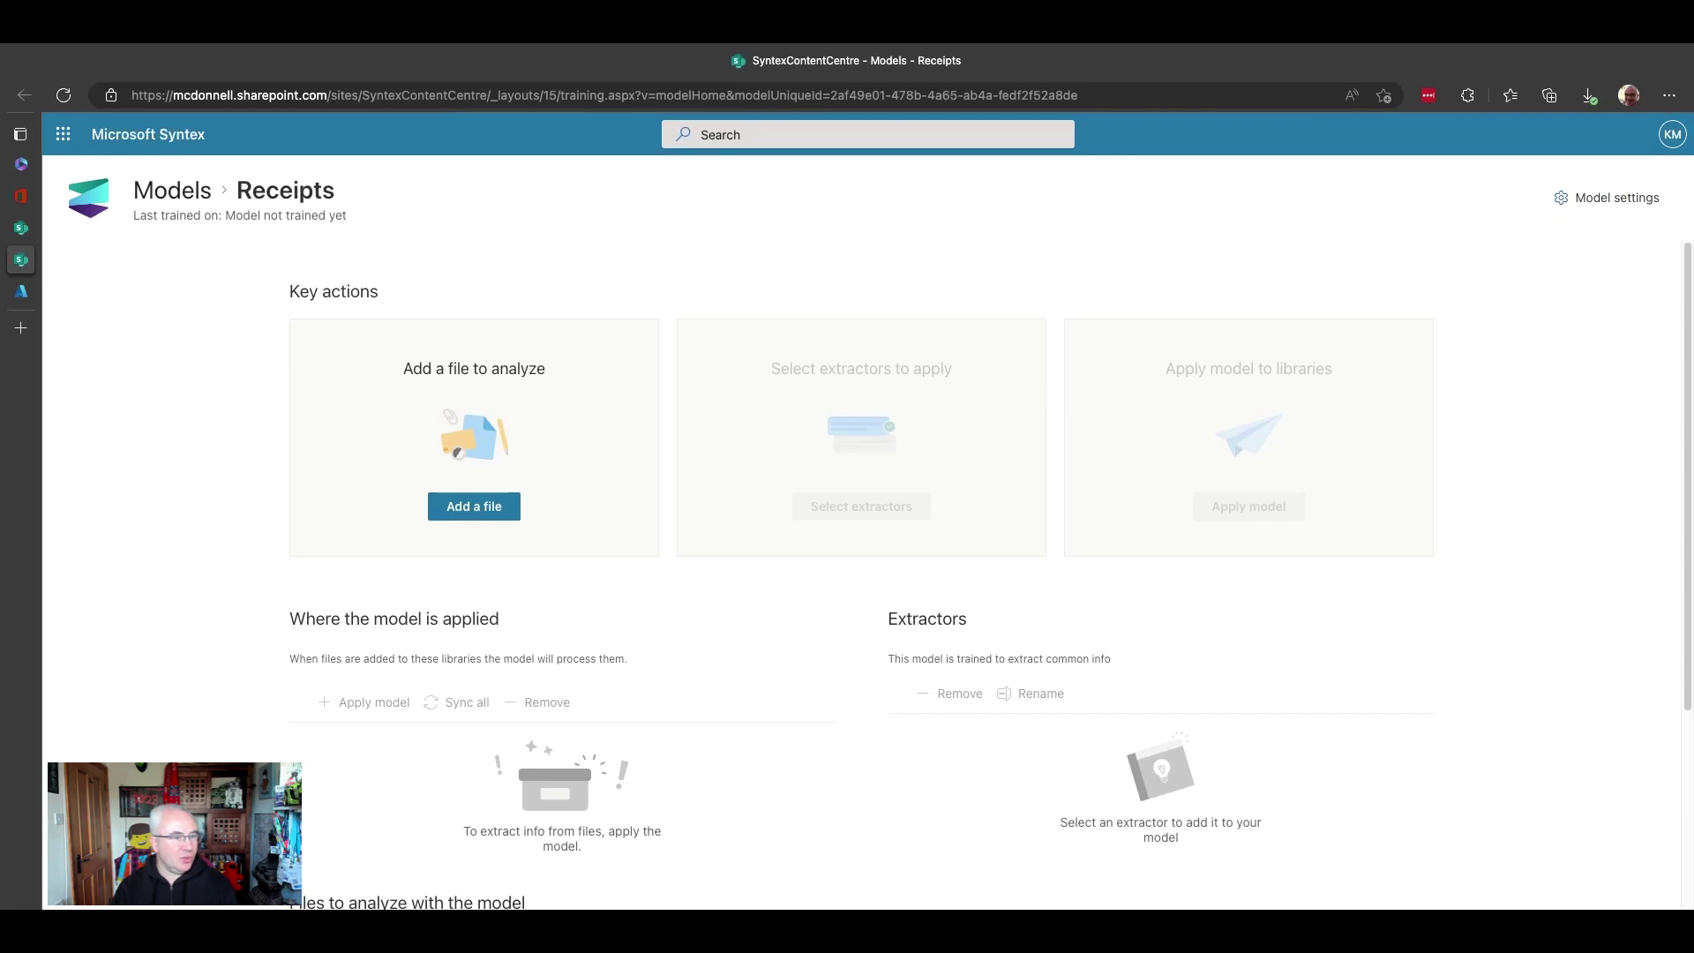
Step: Look over the Receipts model page and start adding a file to analyze from the training files library
scroll(643, 643, down, 5)
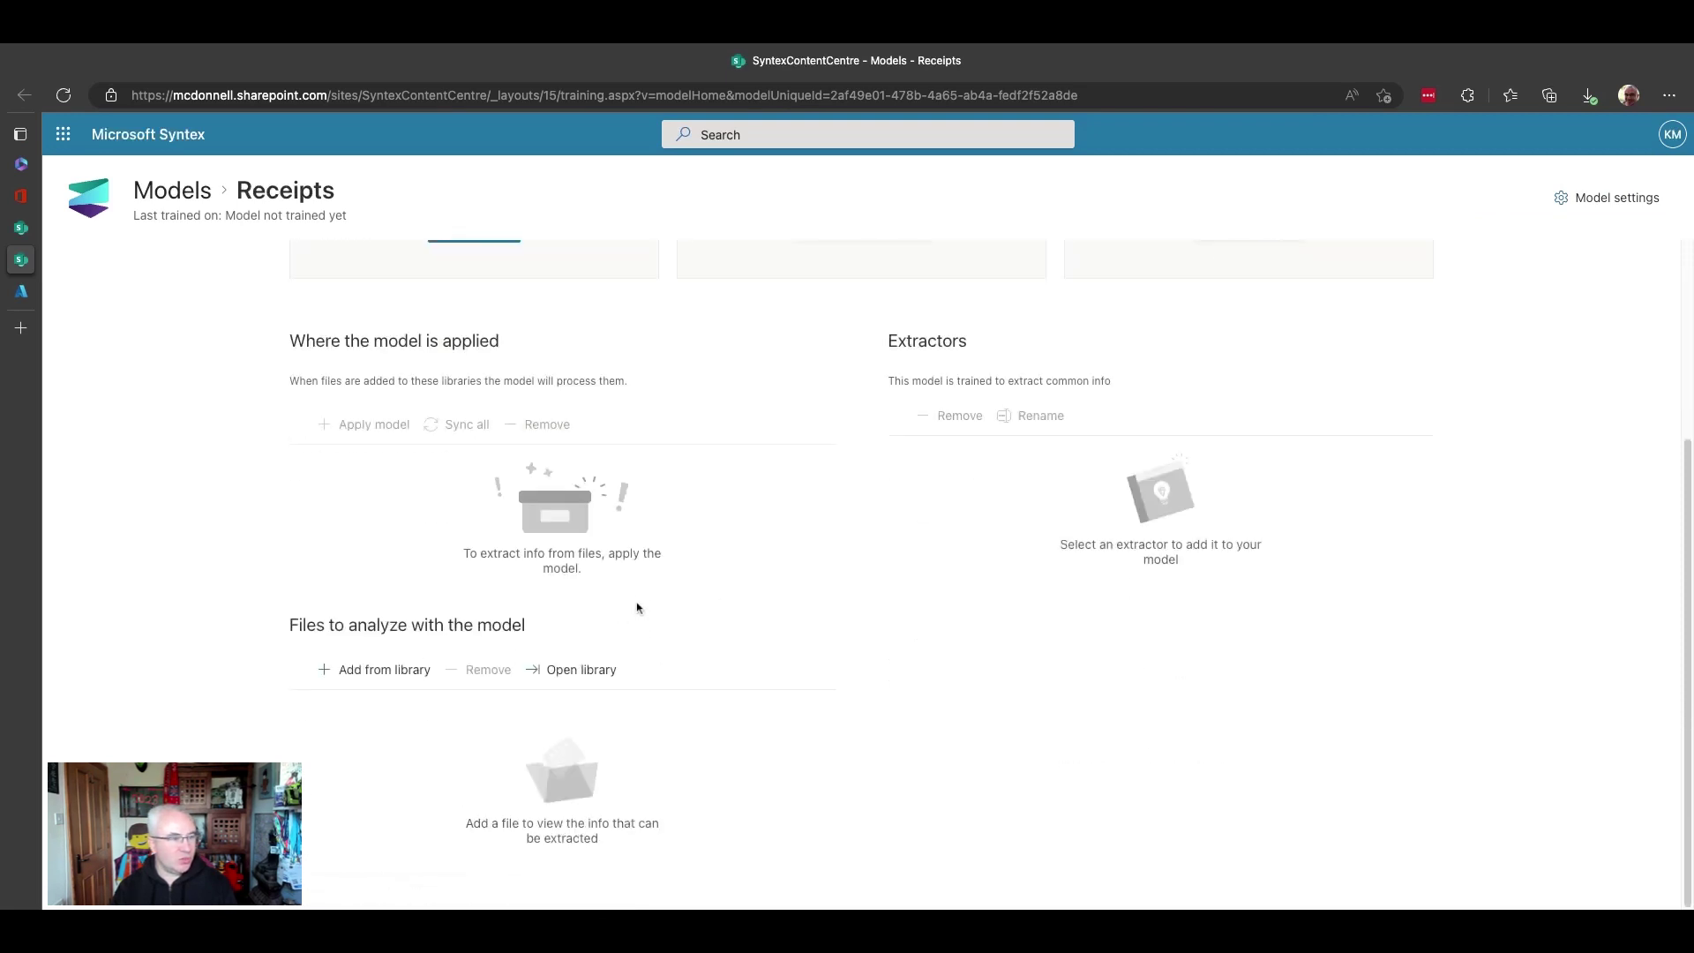
scroll(444, 346, up, 5)
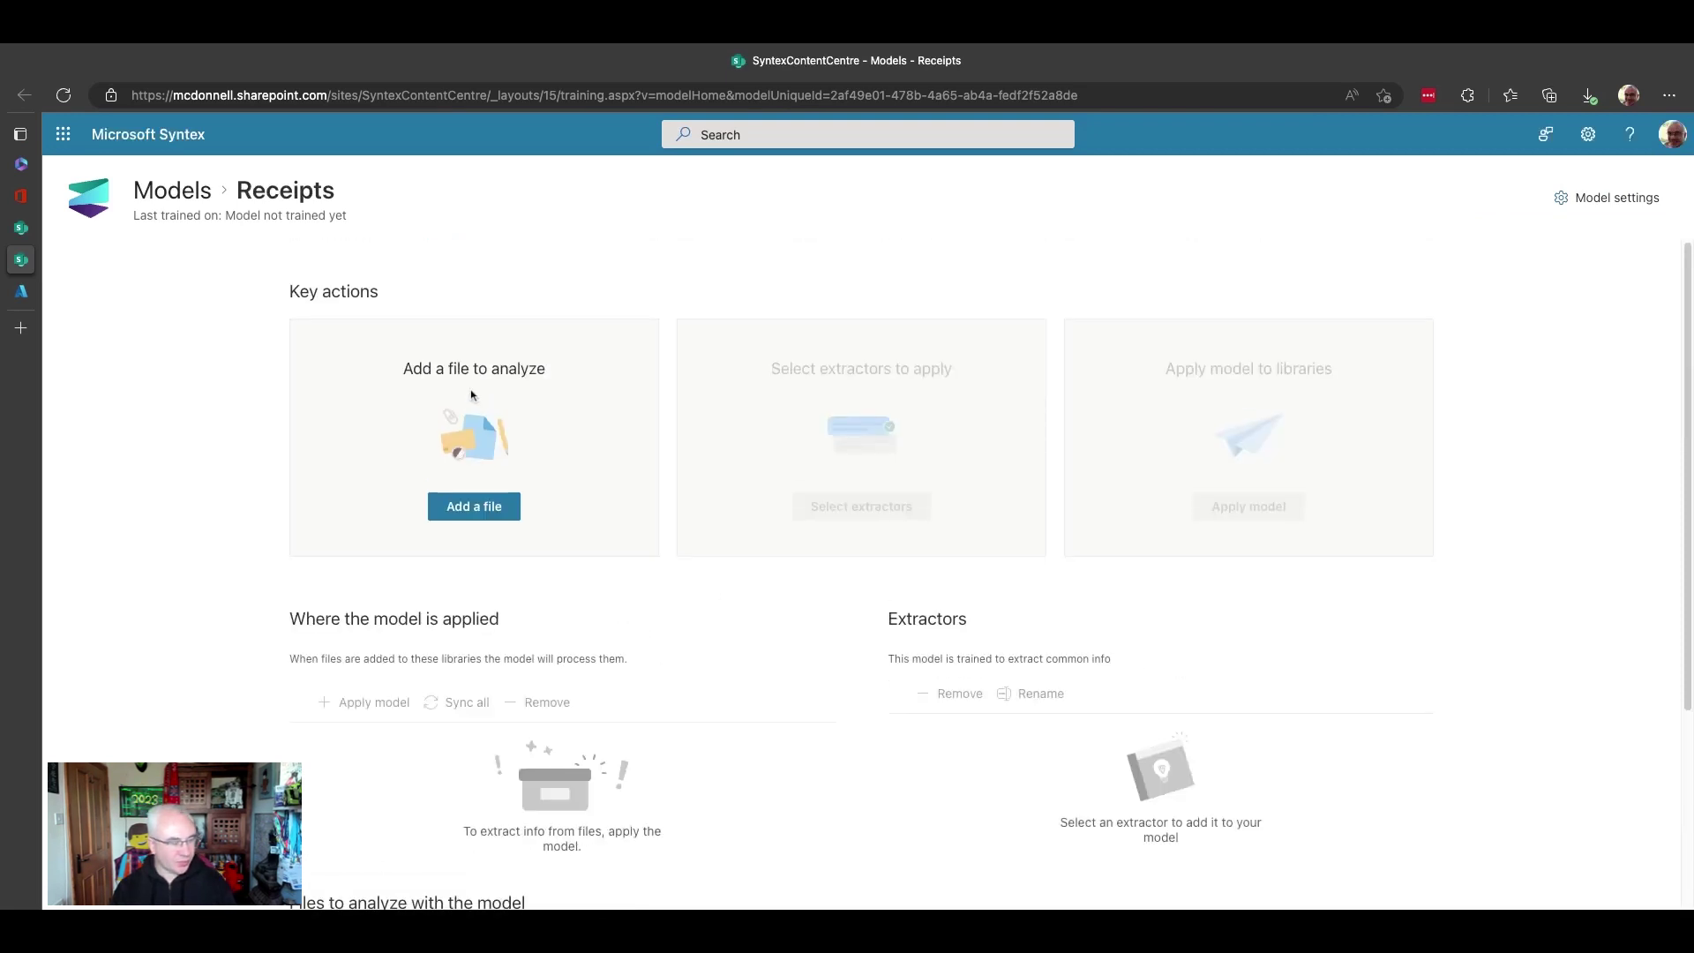
click(475, 503)
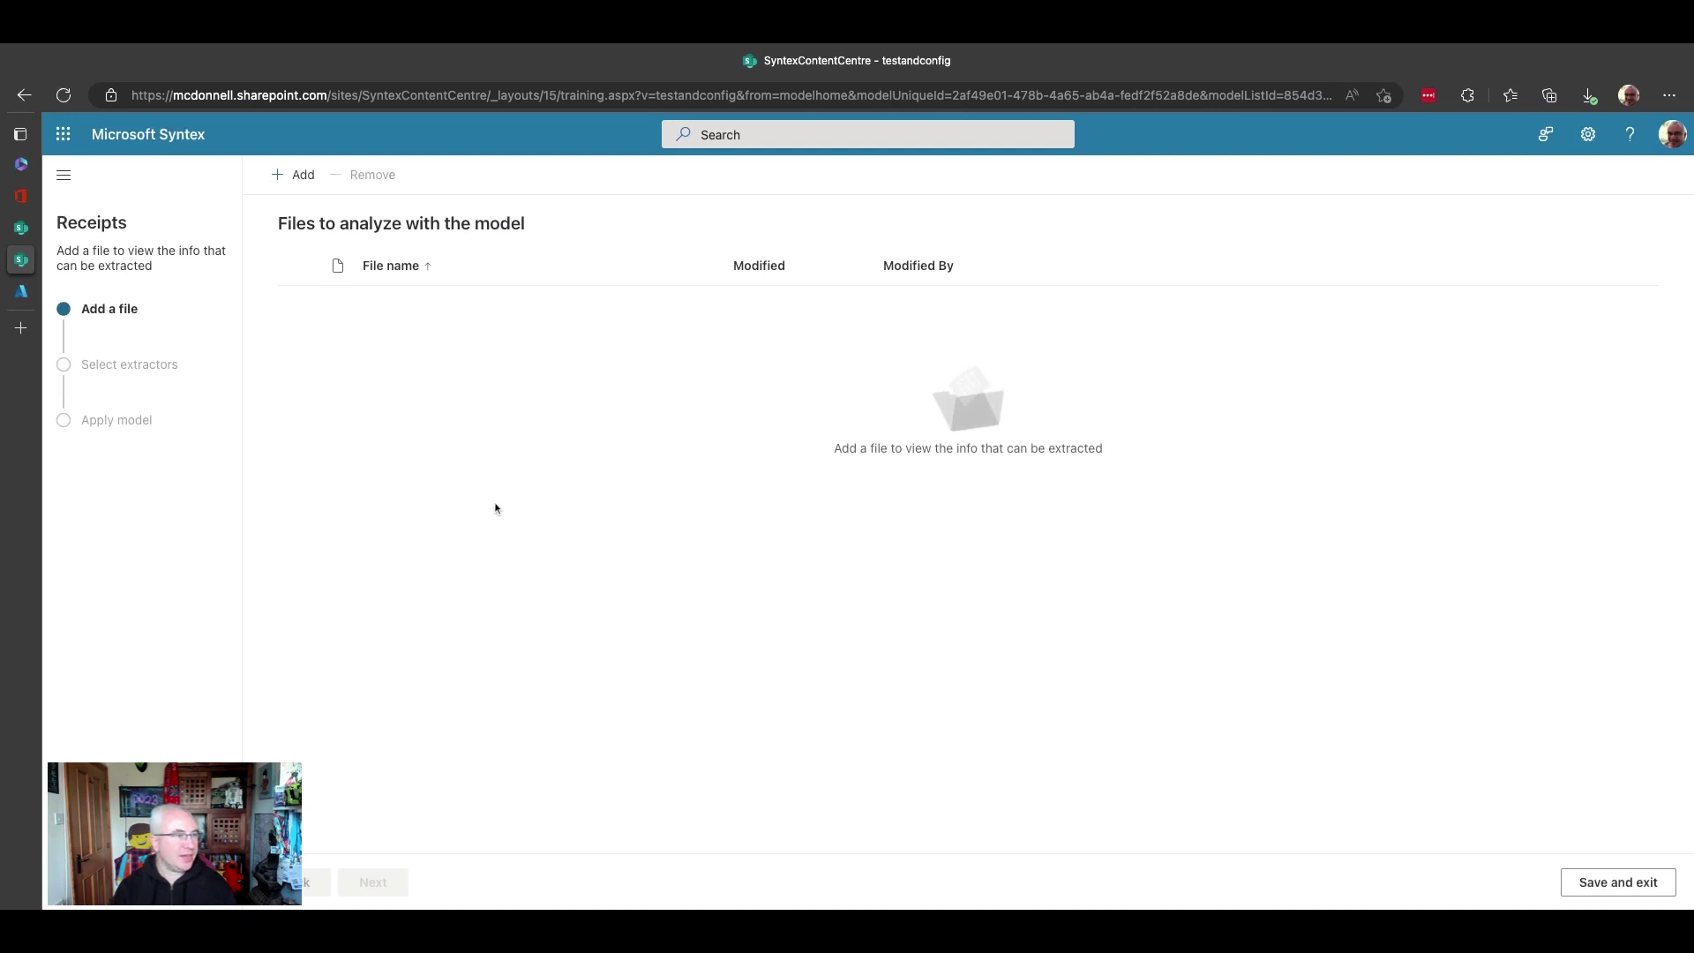
click(298, 176)
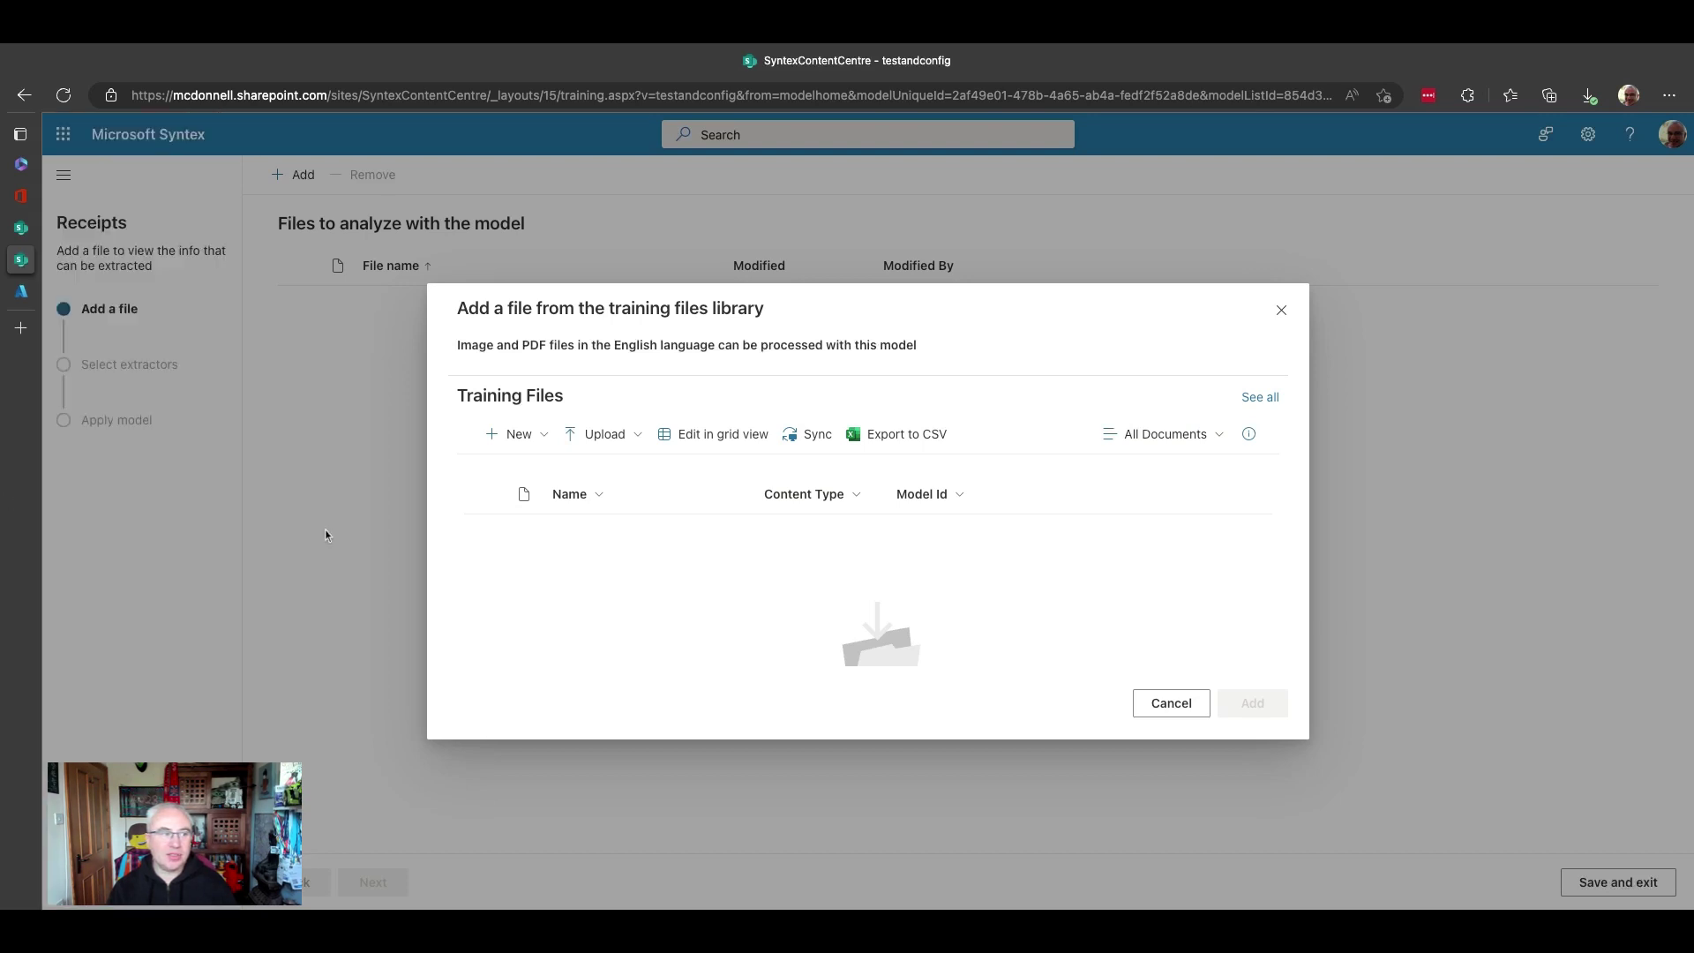
mouse_move(2, 500)
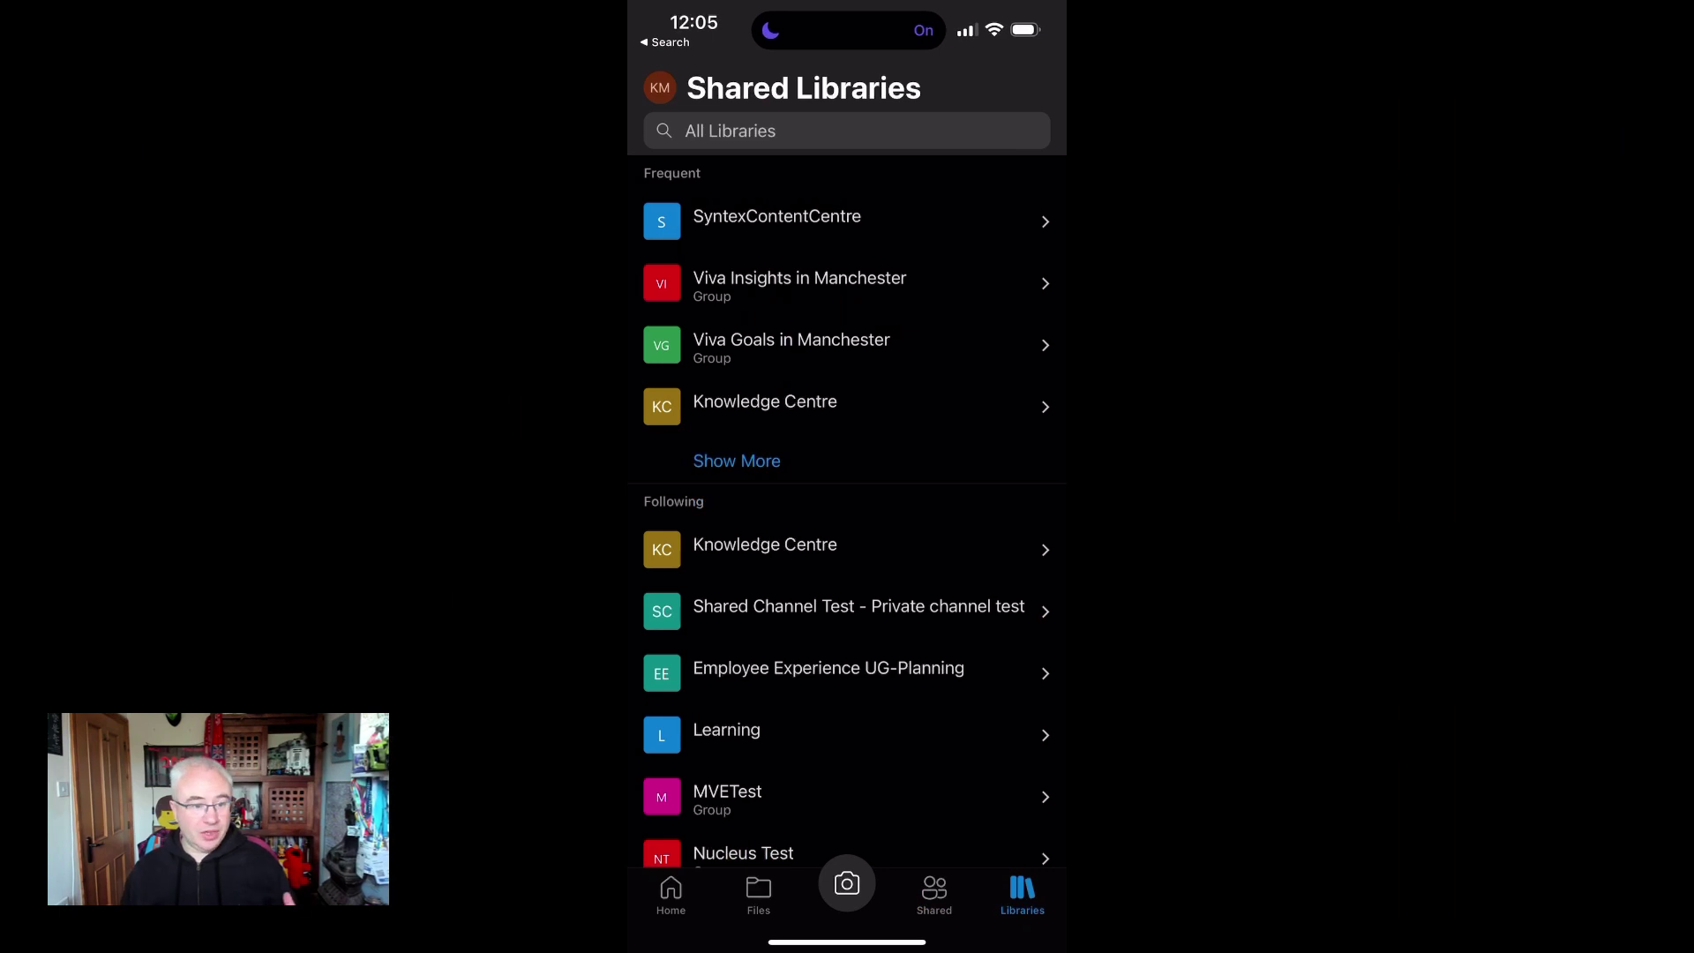
Step: On the phone, open the SyntexContentCentre library, capture the paper receipt as a document scan and accept the detected border
click(777, 221)
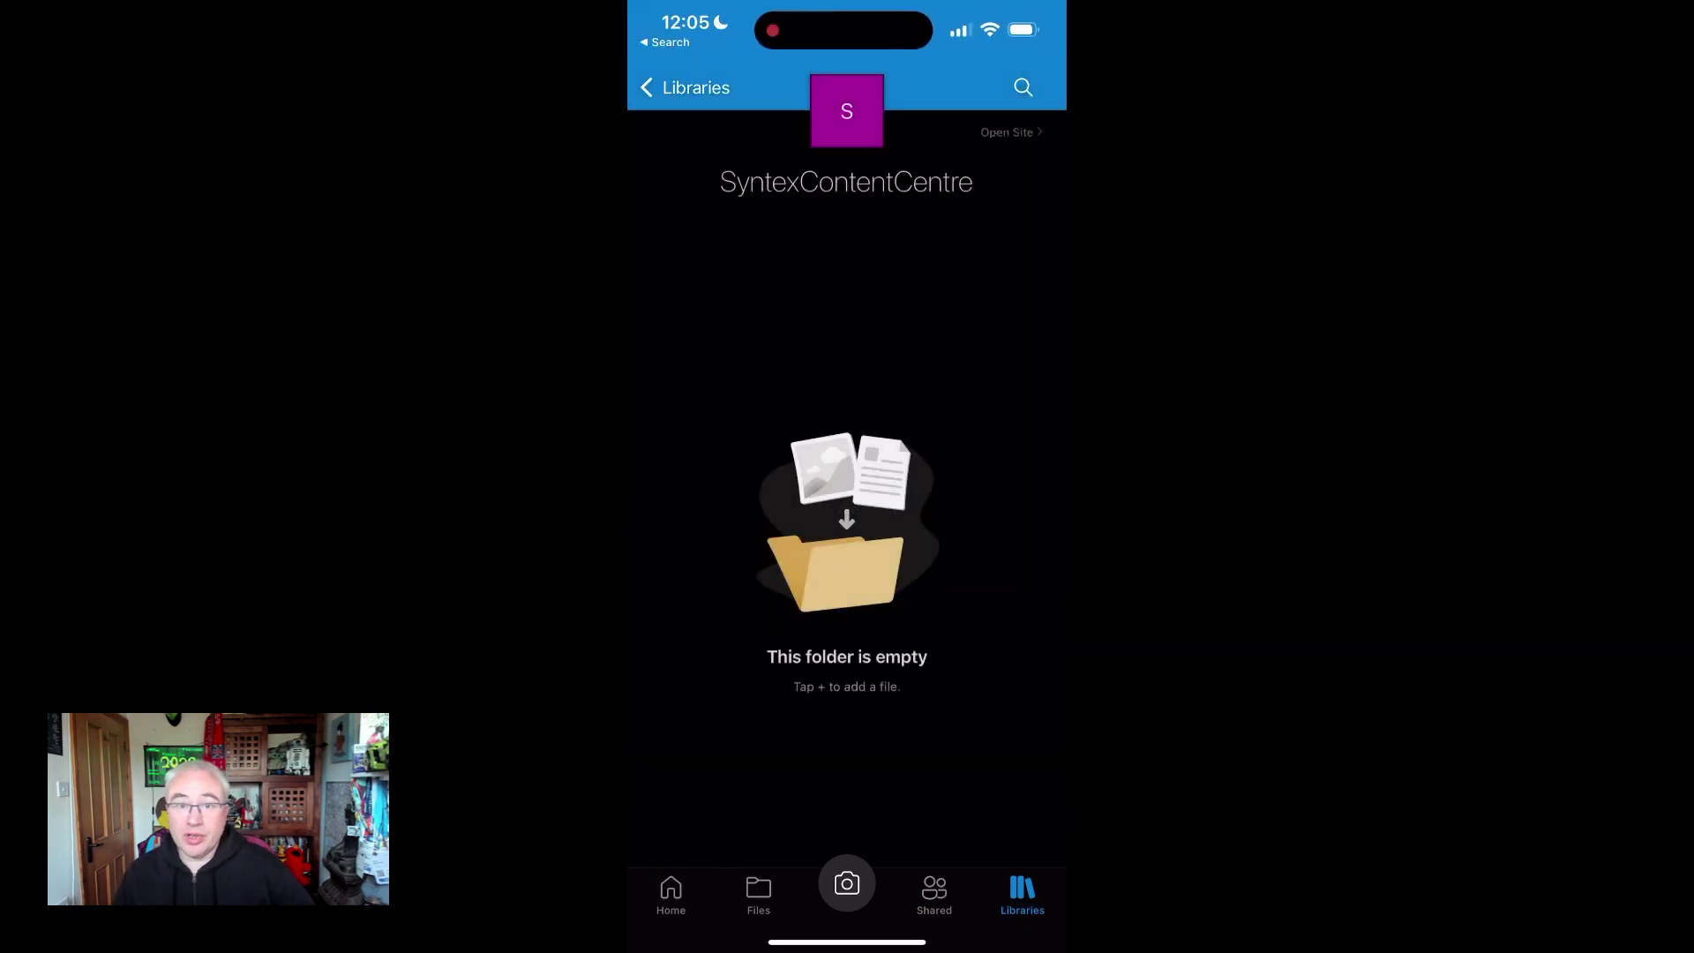
click(847, 883)
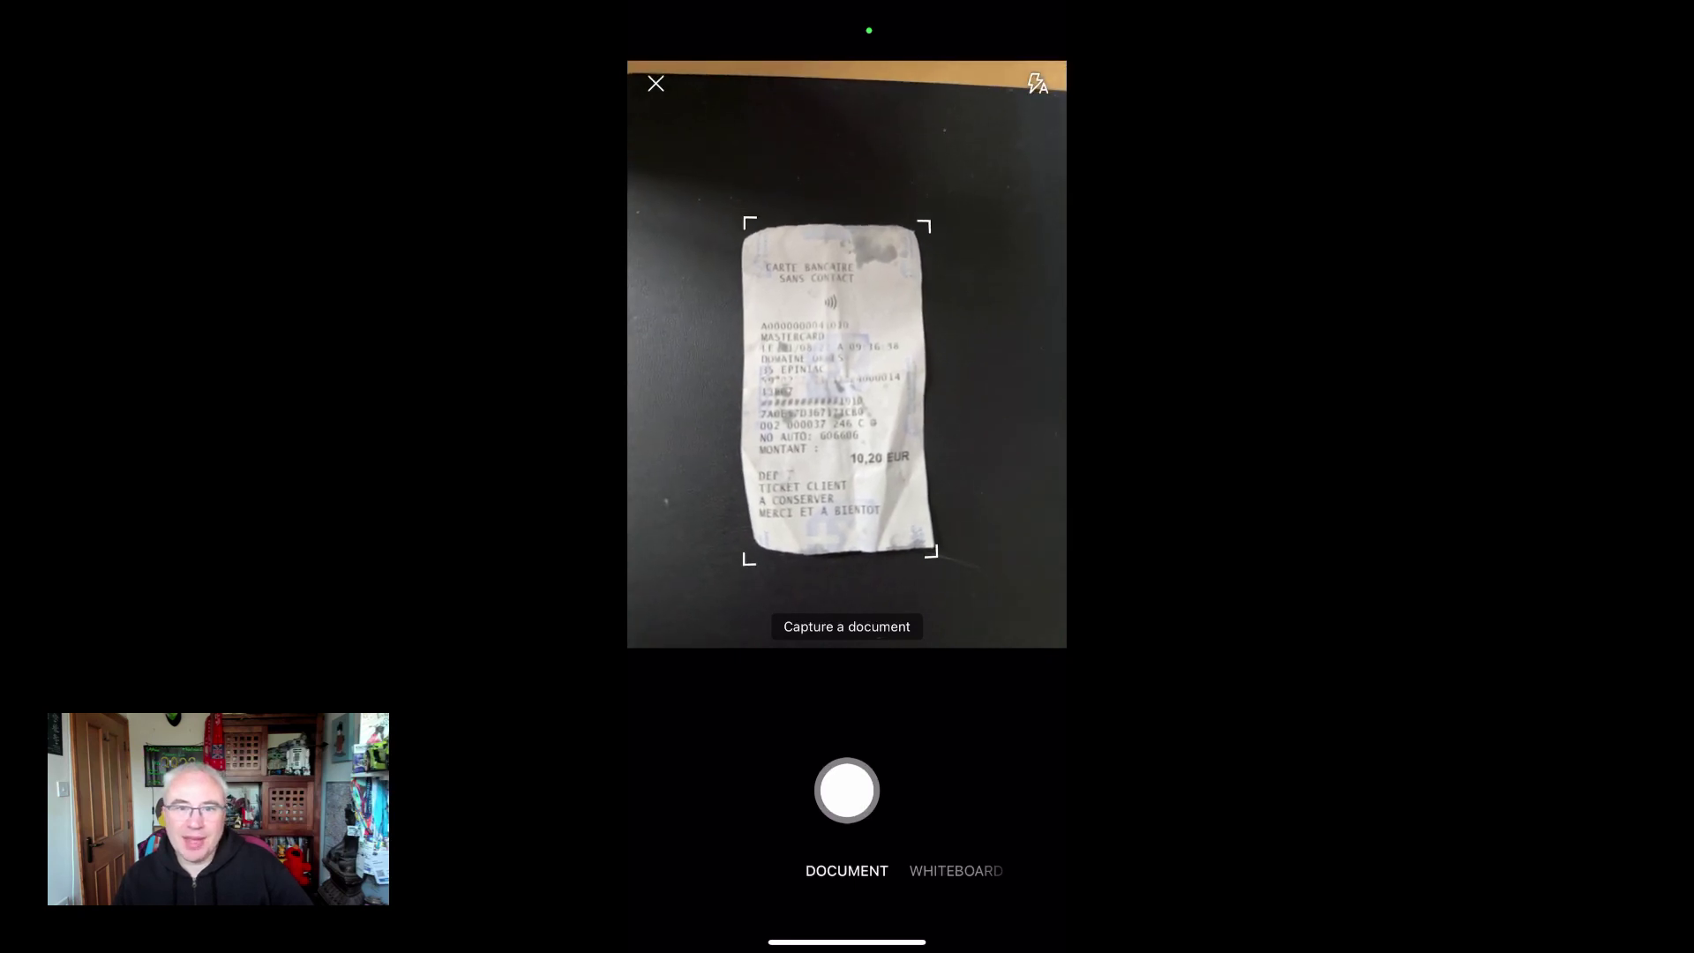
click(847, 791)
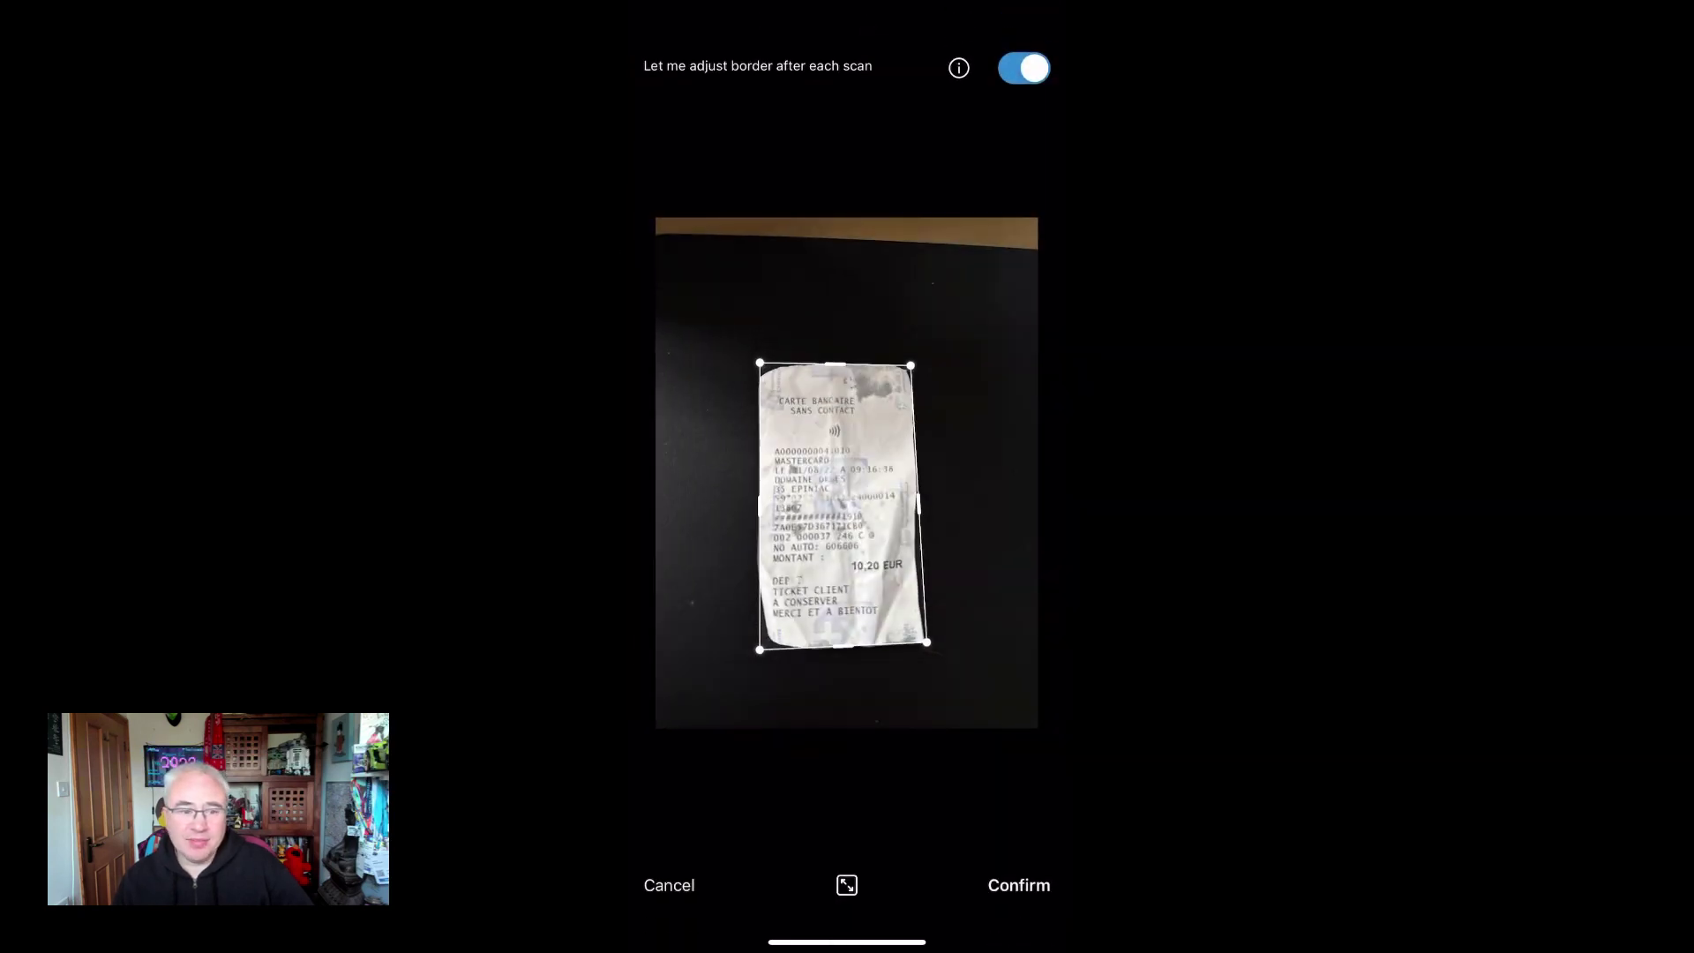
click(1019, 885)
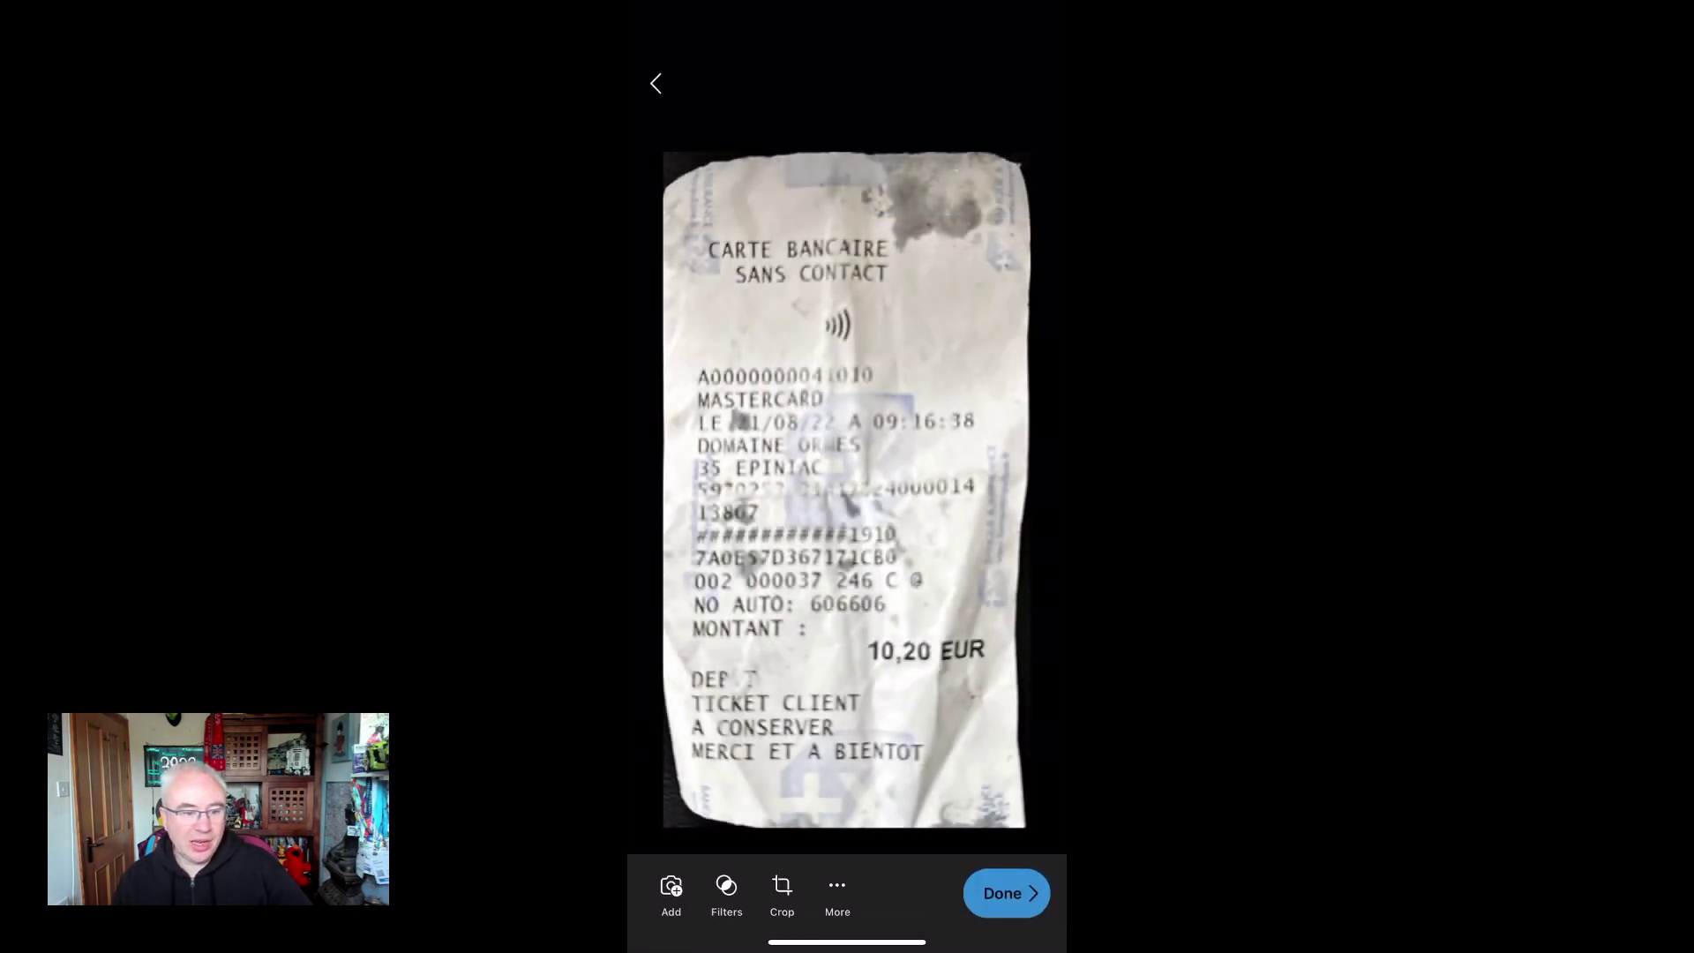
Step: Finish the receipt scan and save it to the Training Files folder of SyntexContentCentre
click(1006, 894)
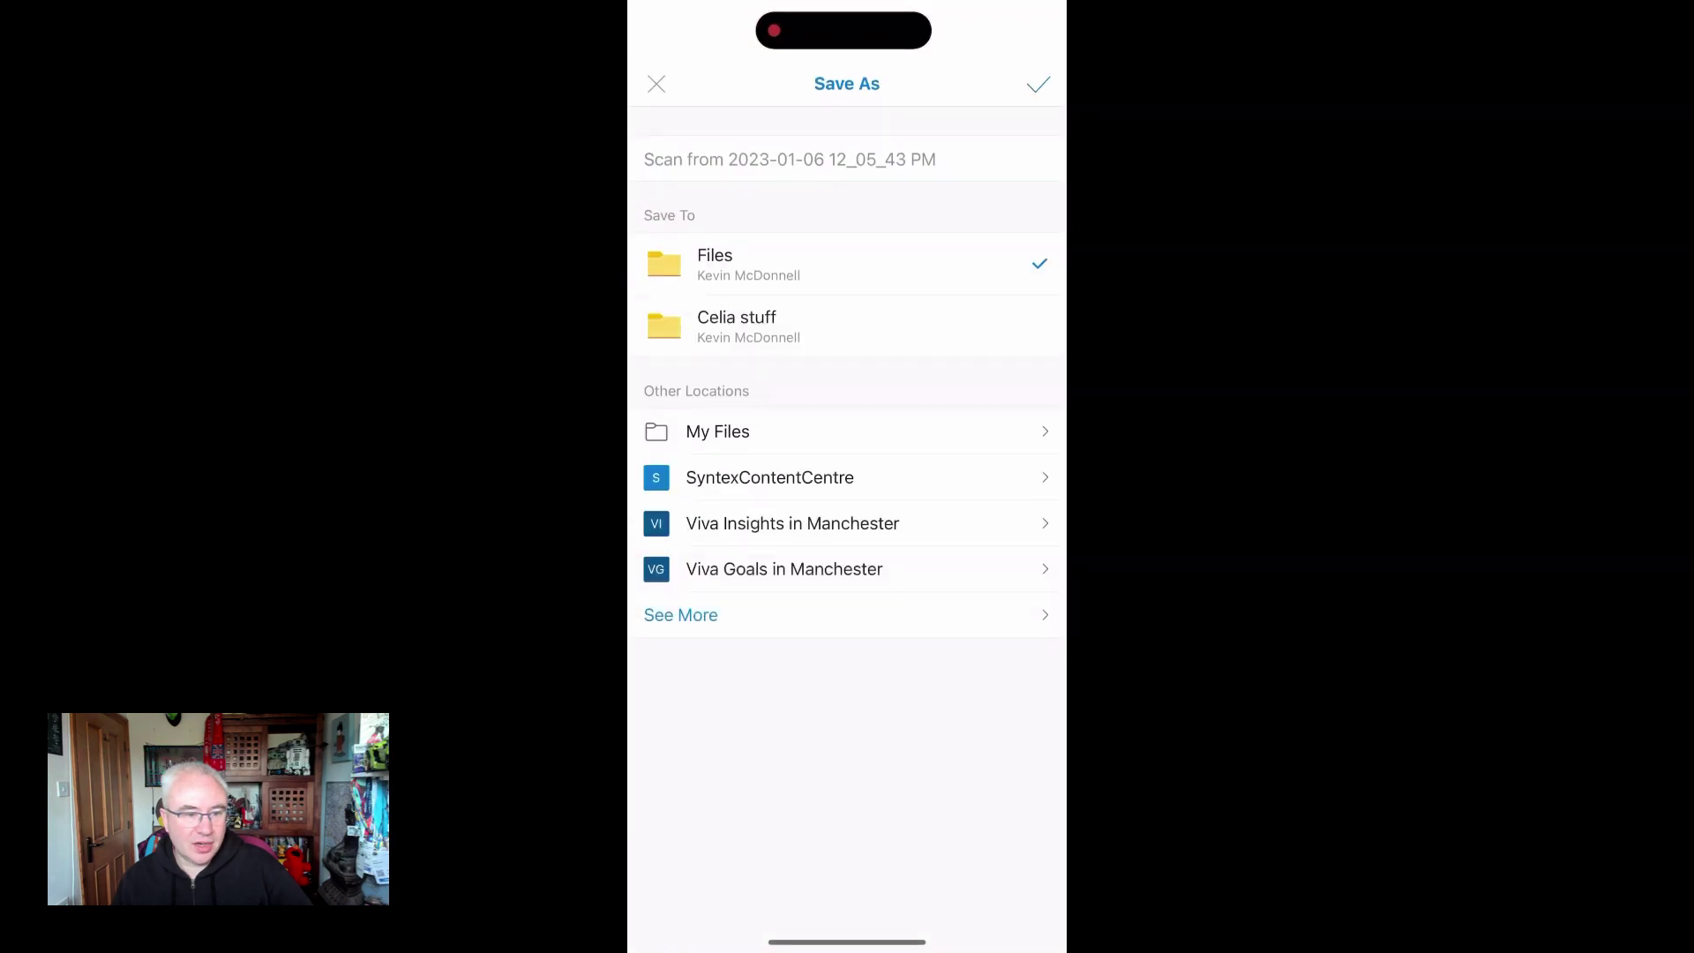
click(770, 478)
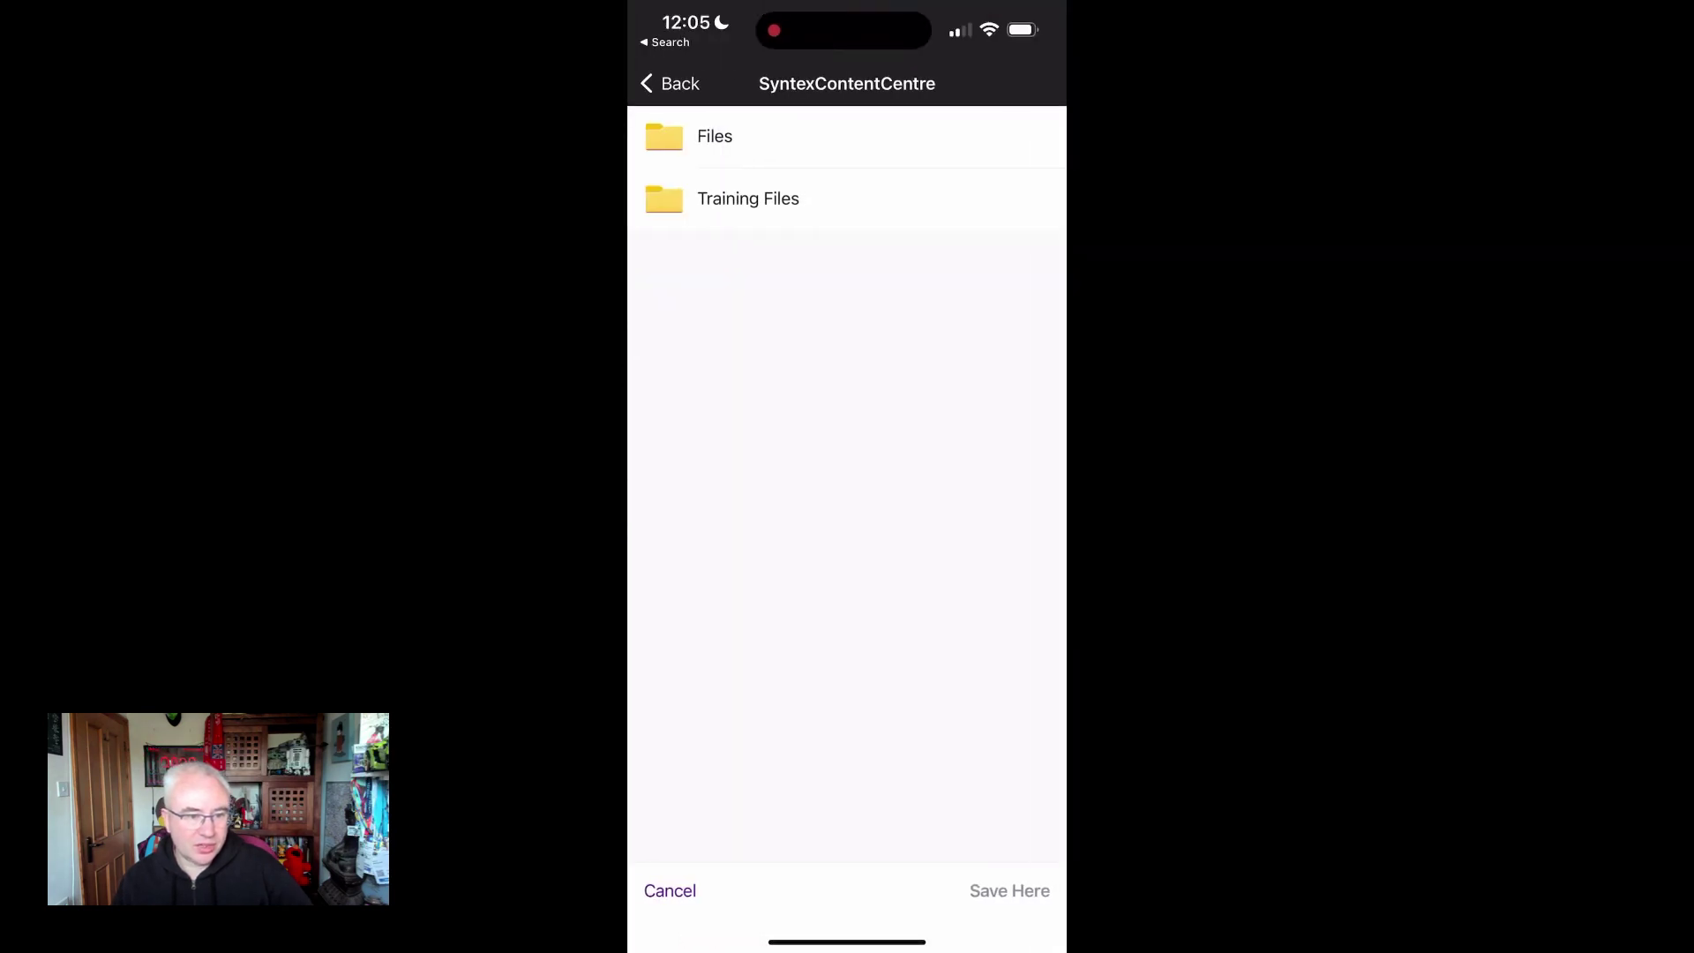
click(748, 199)
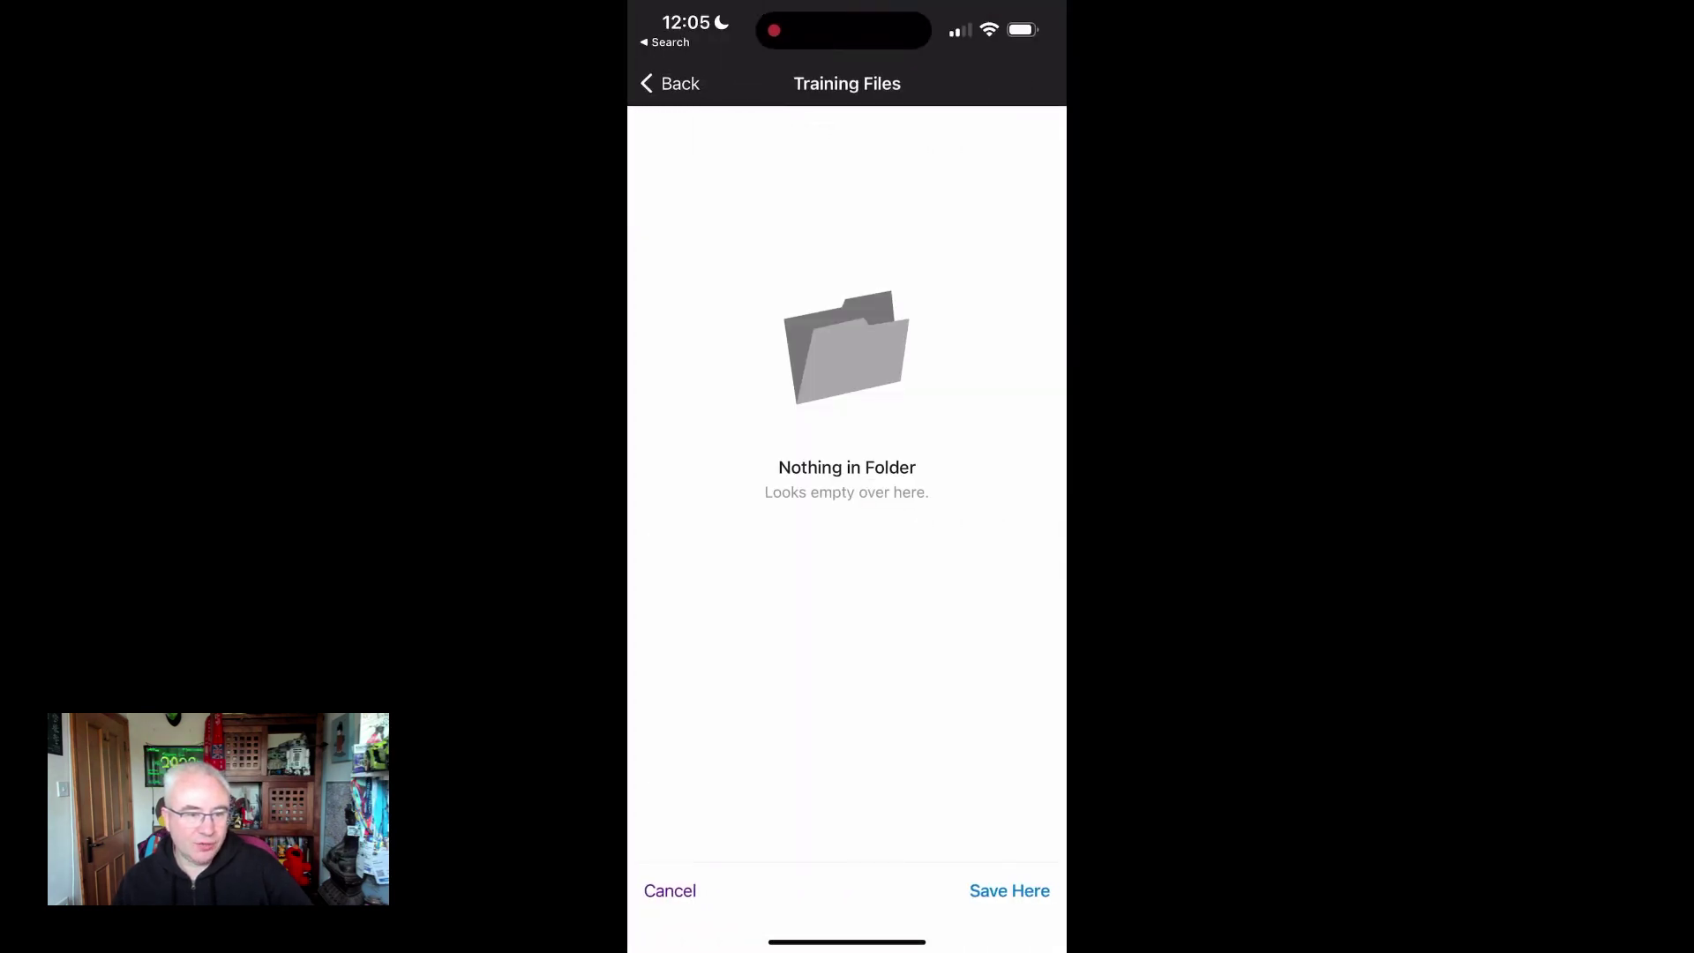
click(1010, 890)
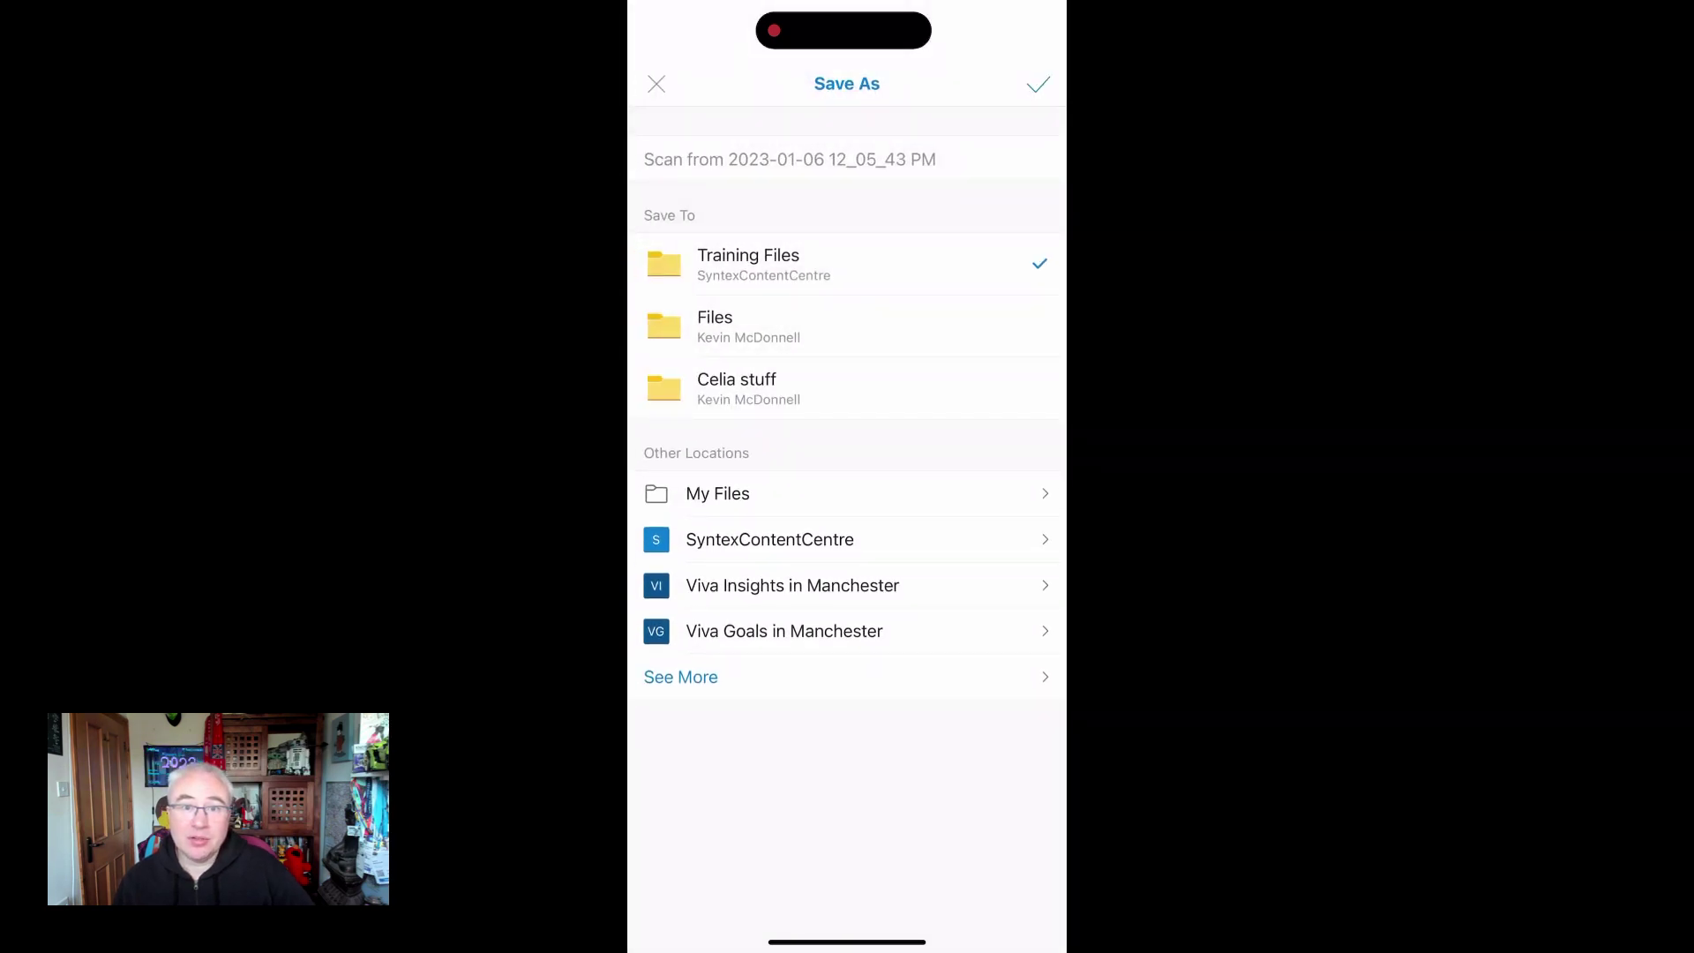
click(1038, 84)
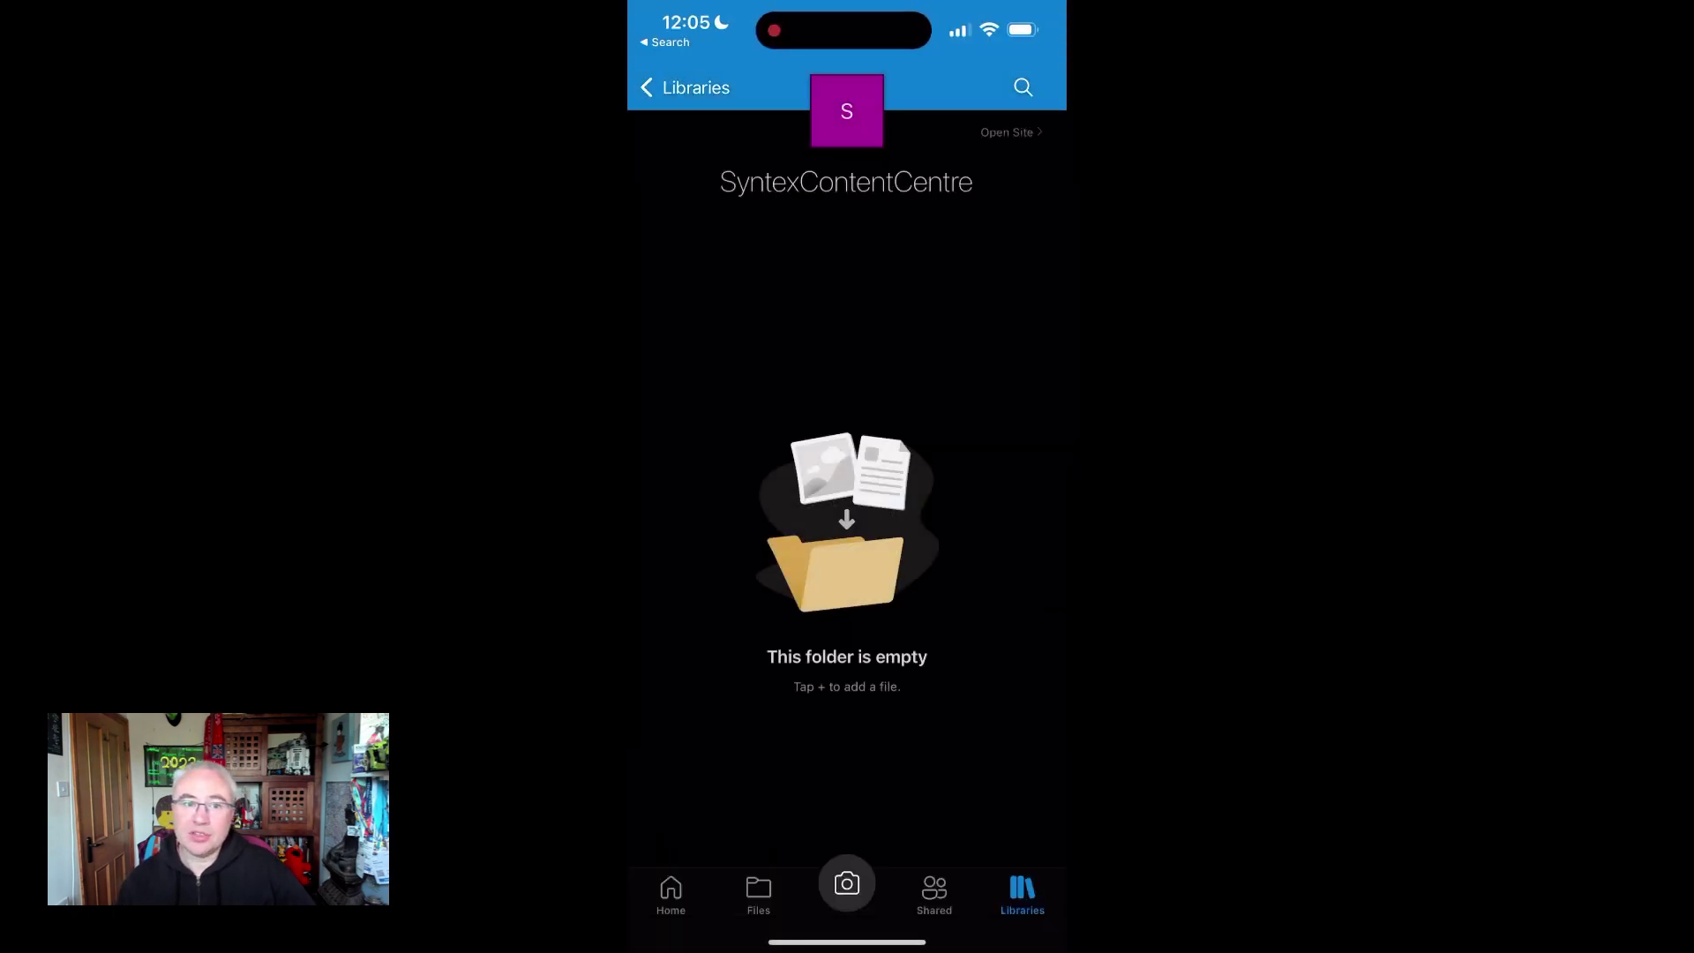
Step: Return to the SharePoint Training Files library in the browser, enlarge the page and look over the uploaded receipt scans
drag(1006, 11, 989, 265)
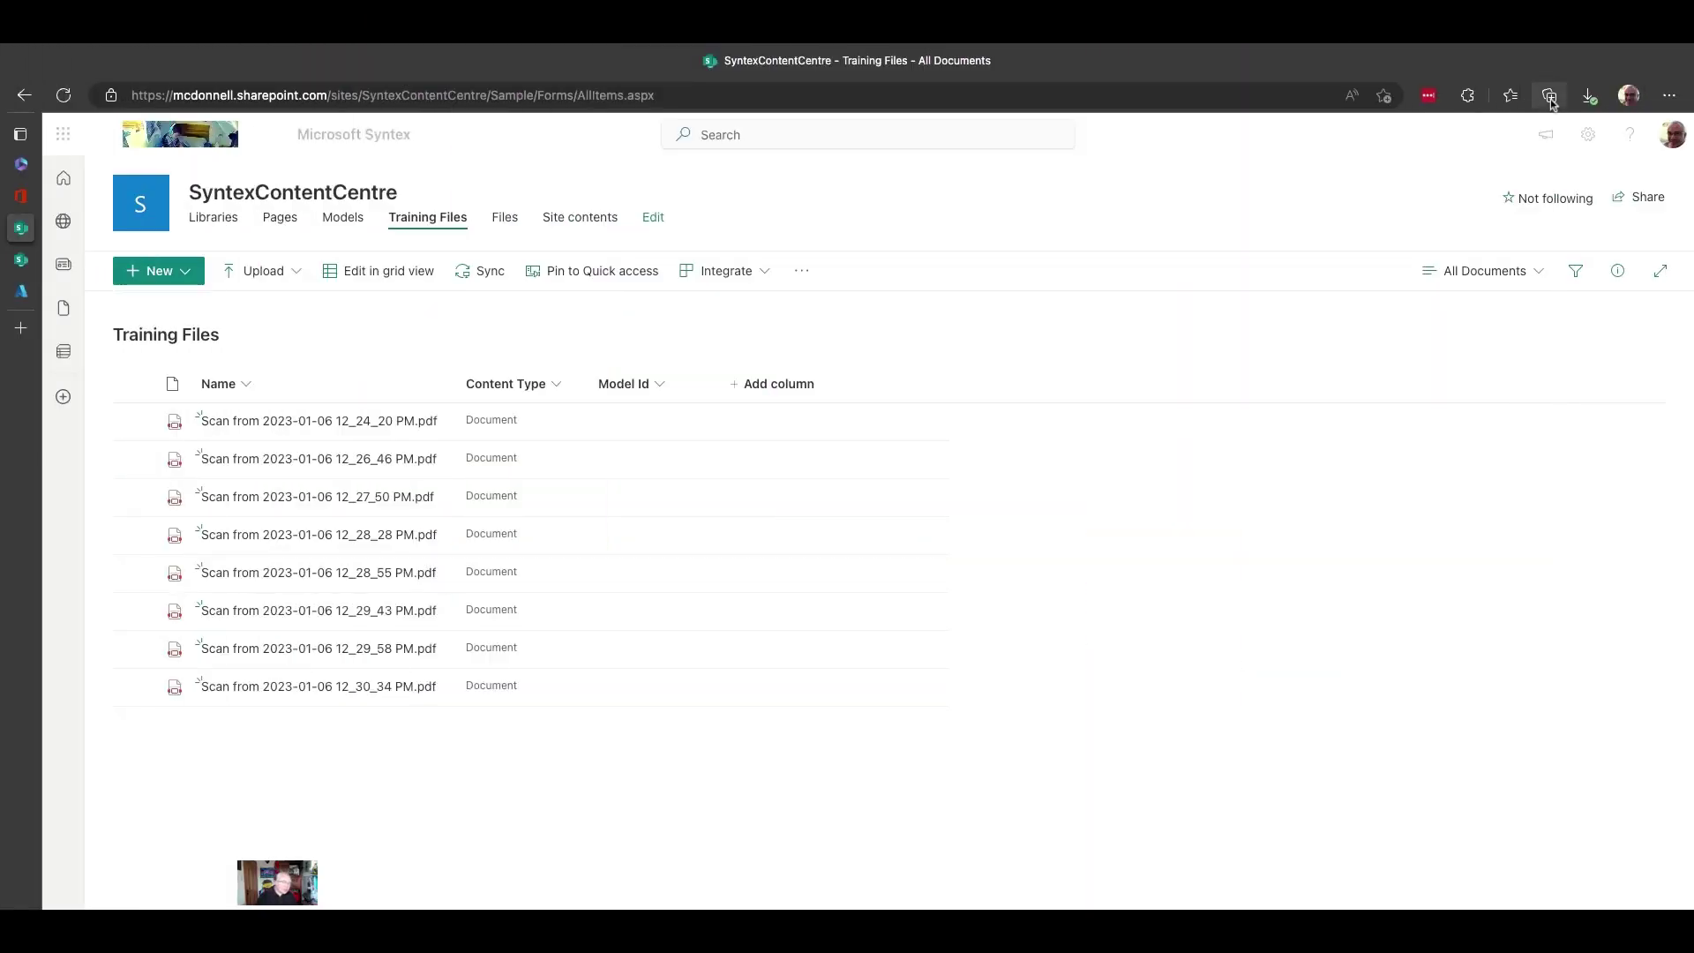
key(super+equal)
key(super+equal)
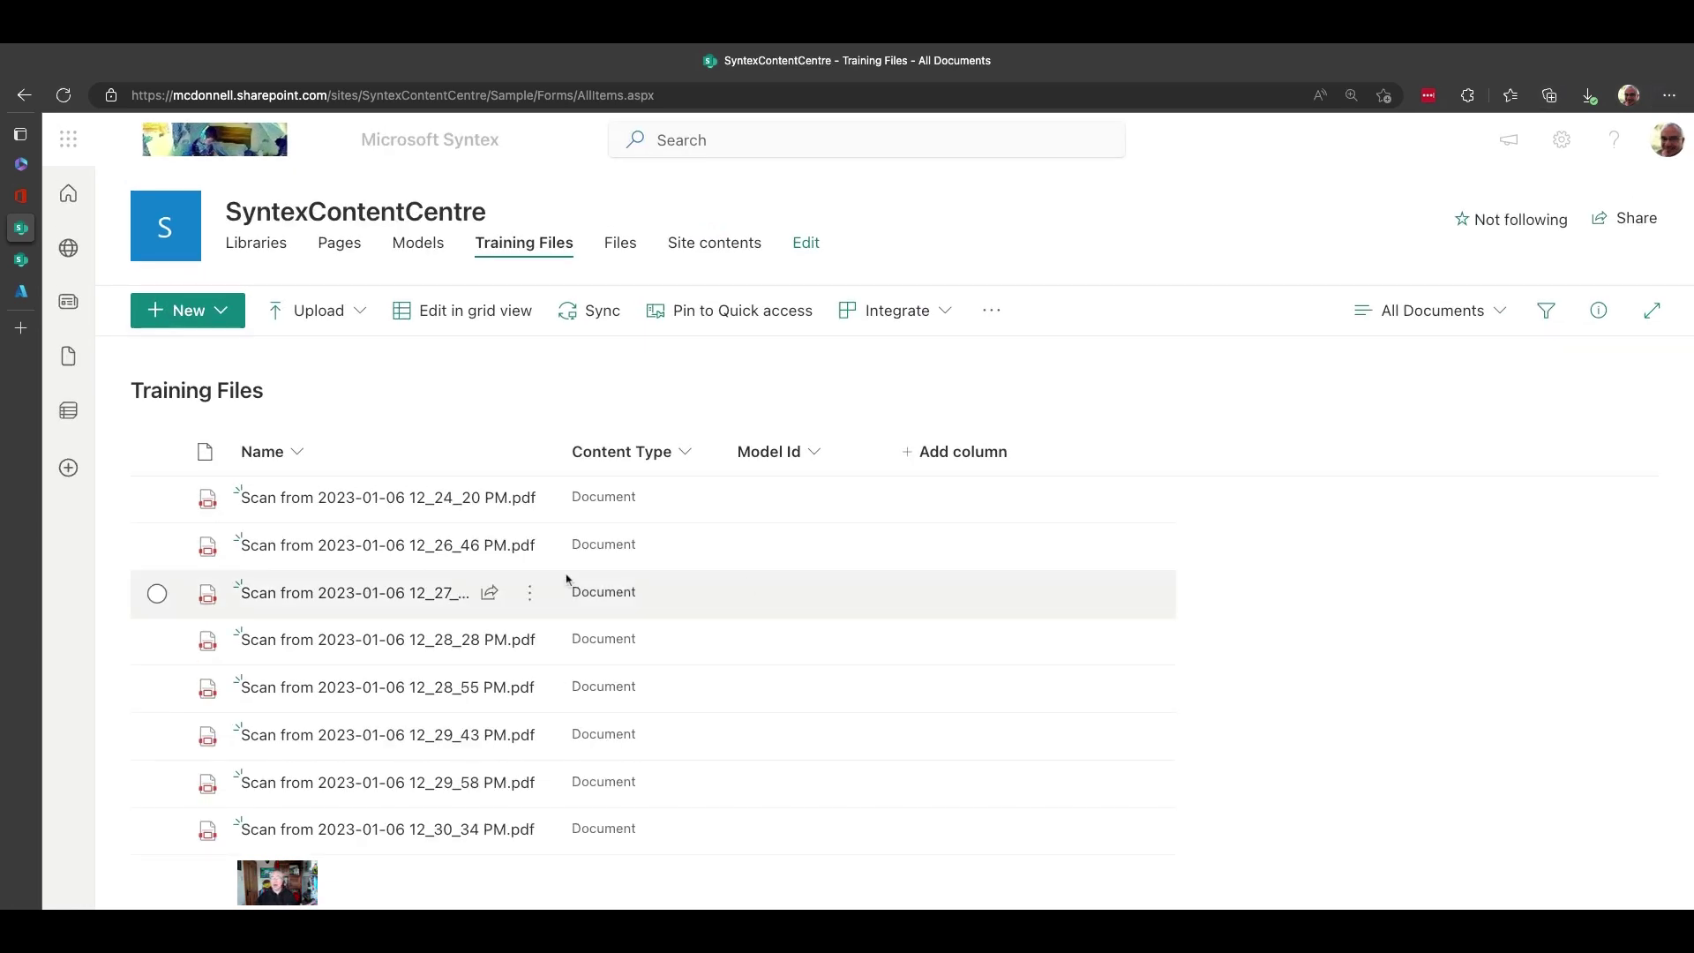
mouse_move(237, 536)
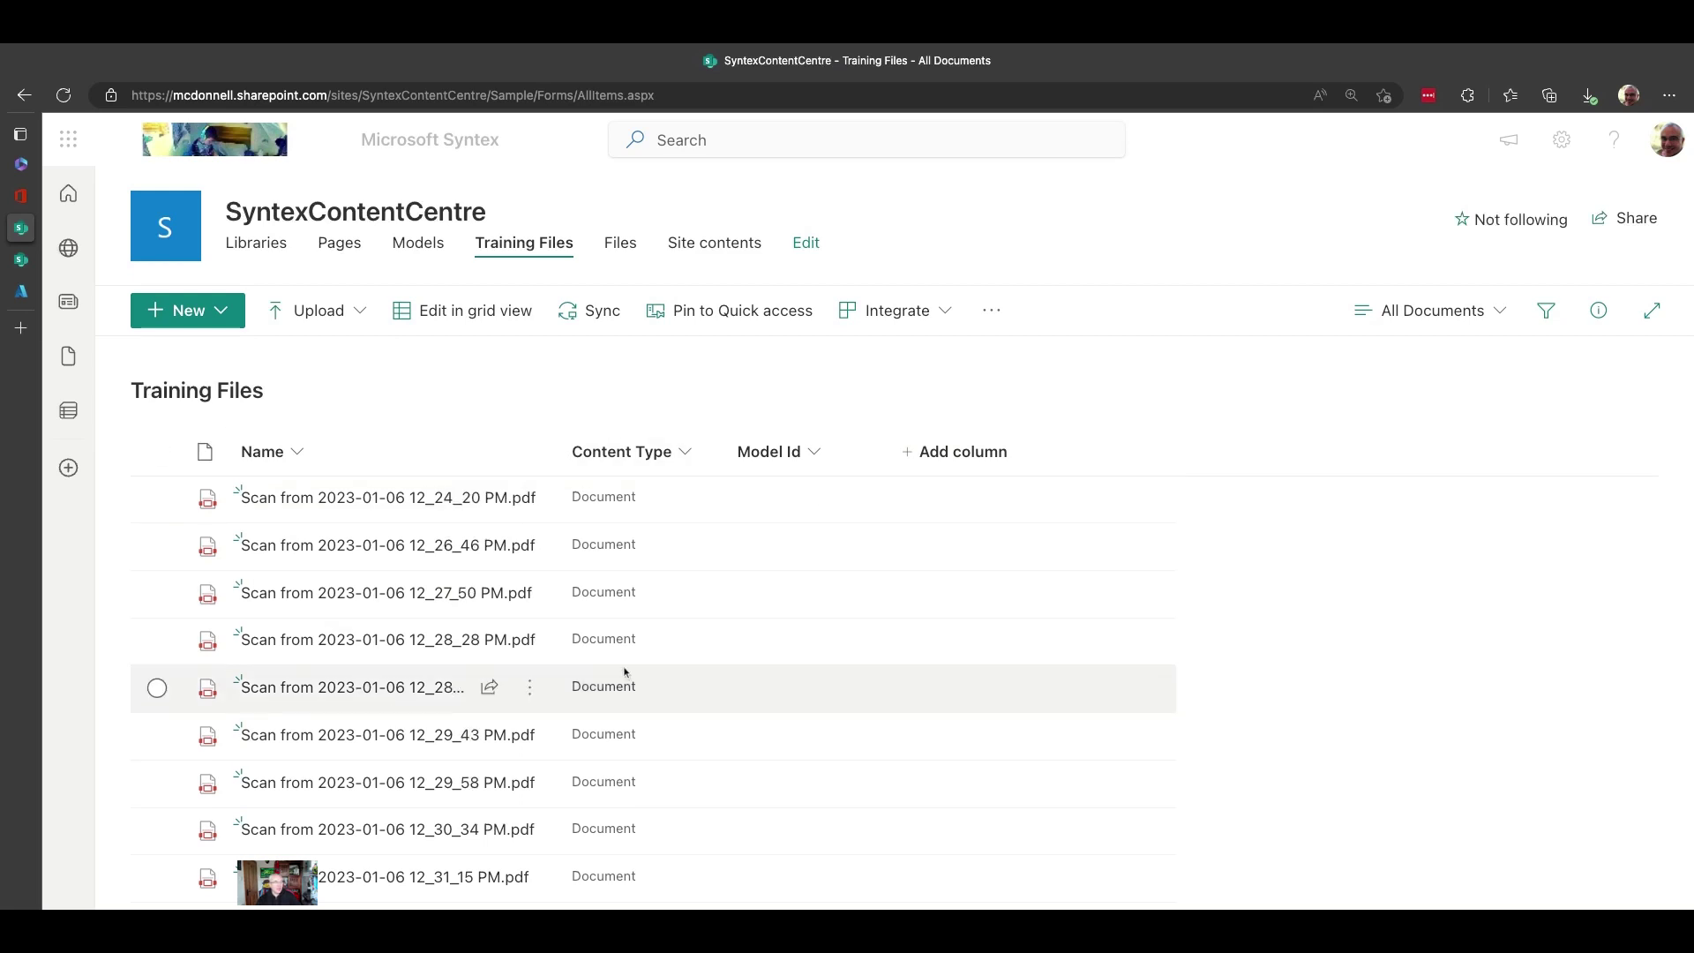
mouse_move(450, 640)
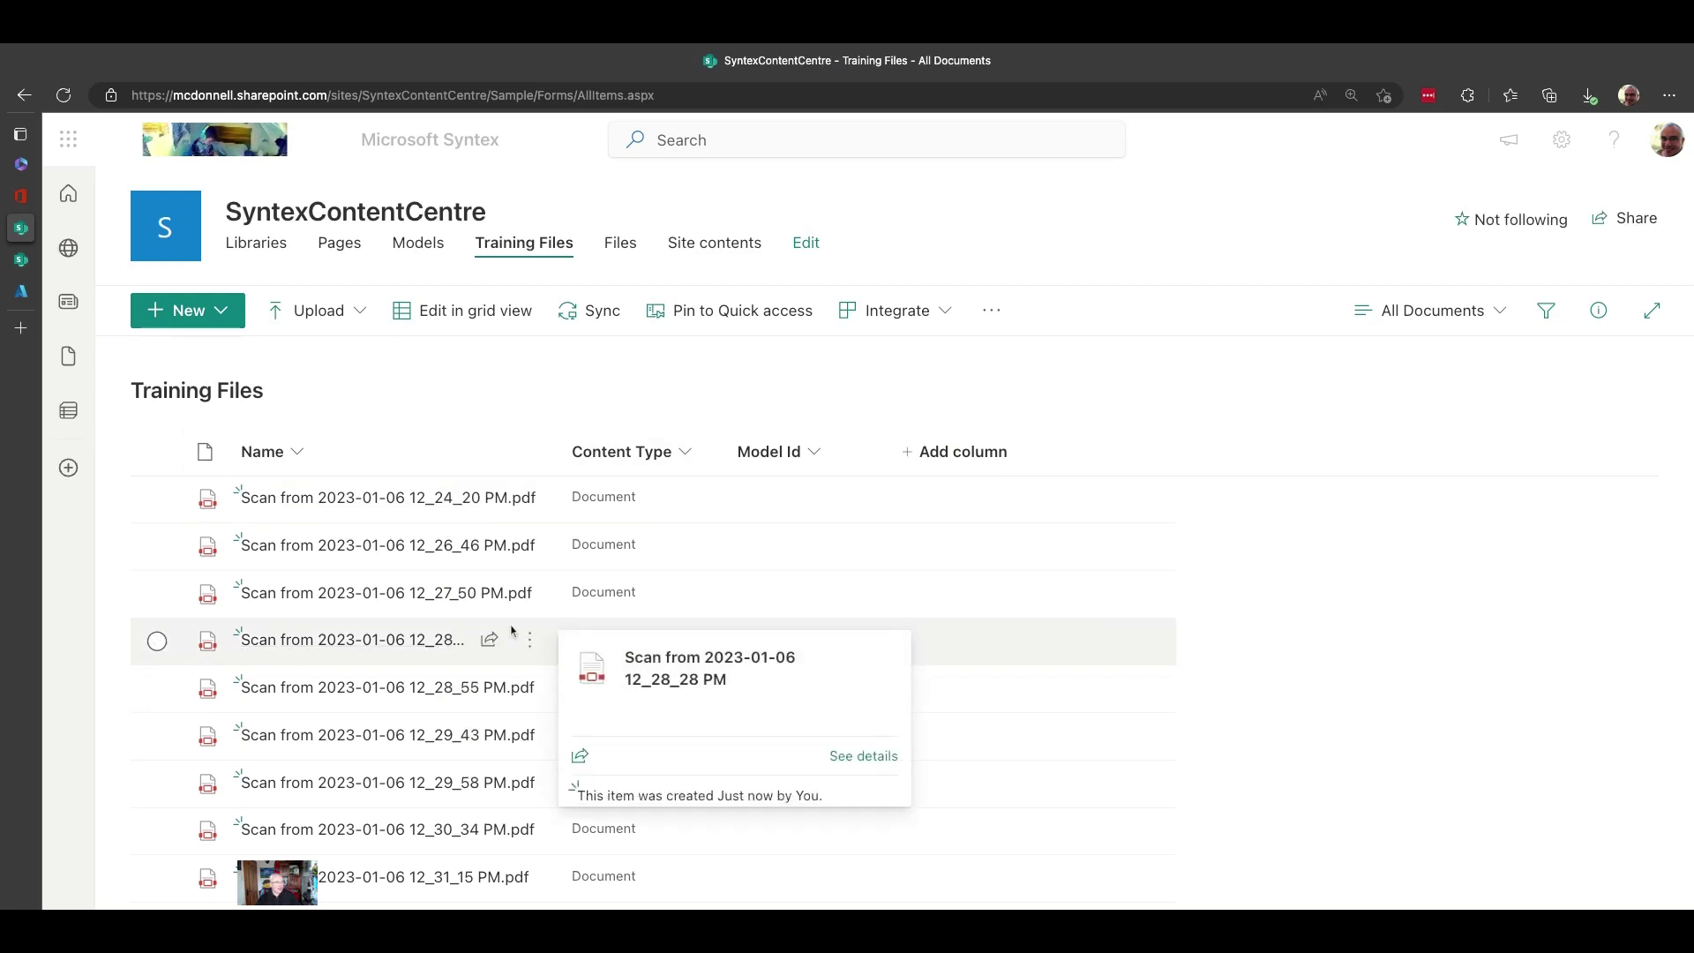
Step: Add the 2023-01-06 scans 12_24_20, 12_26_46, 12_27_50, 12_28_28, 12_29_43 and 12_31_15 PM to the Receipts model's files to analyze
click(19, 263)
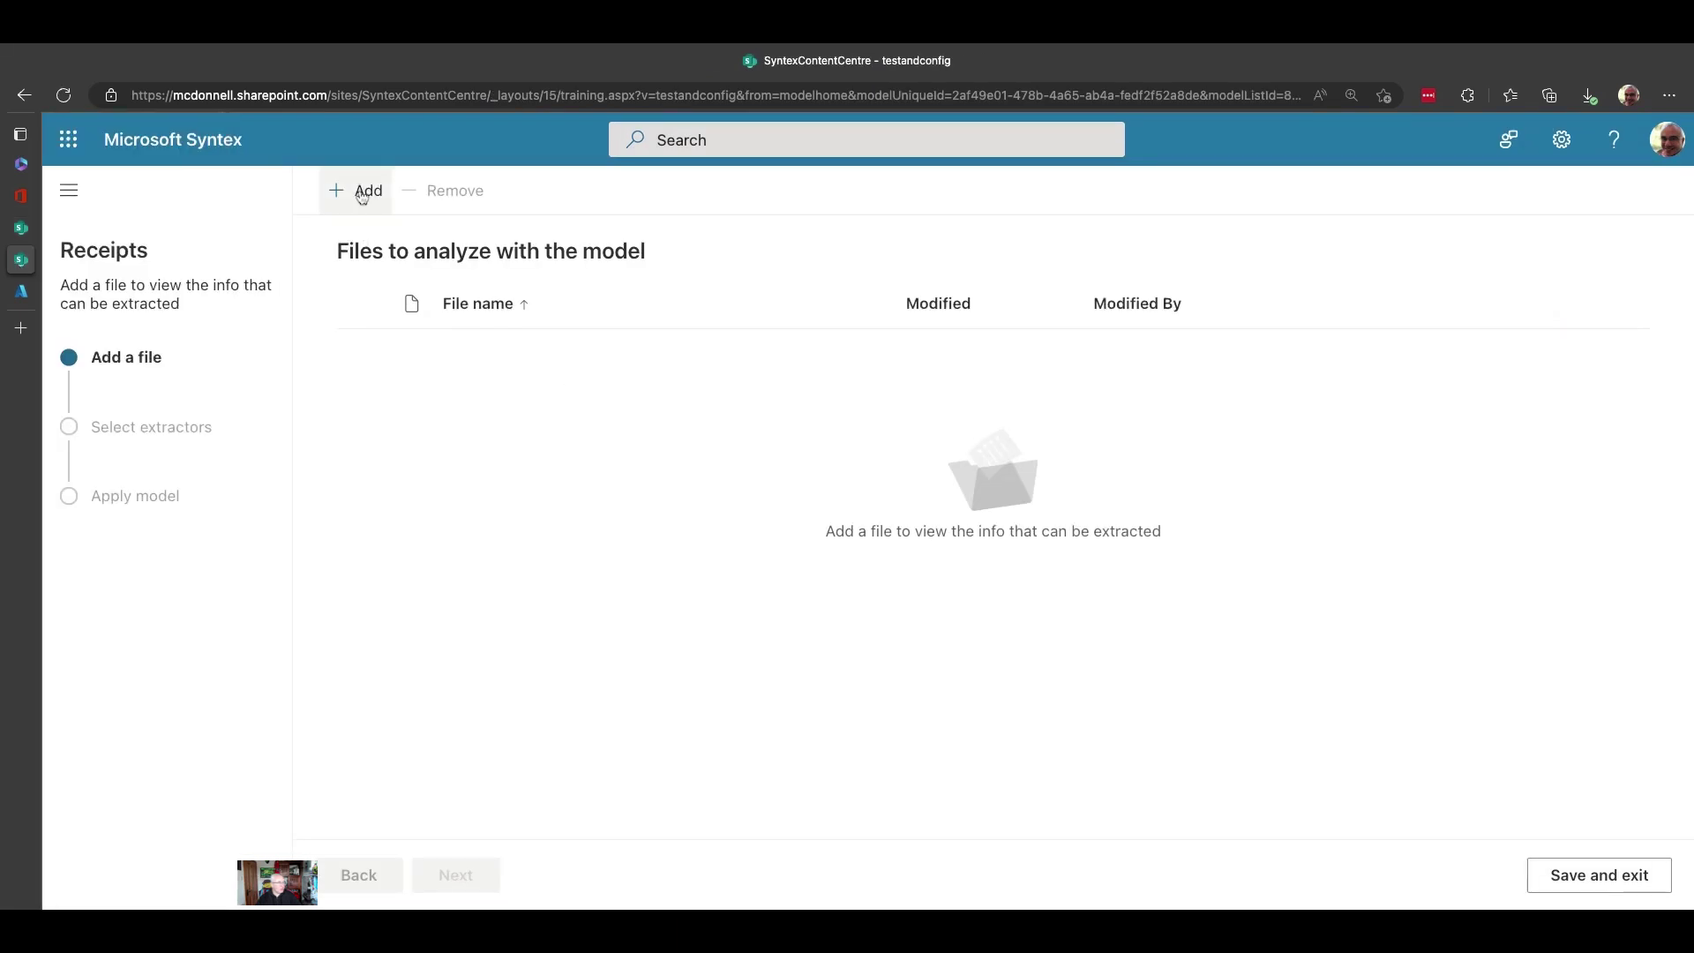
click(362, 196)
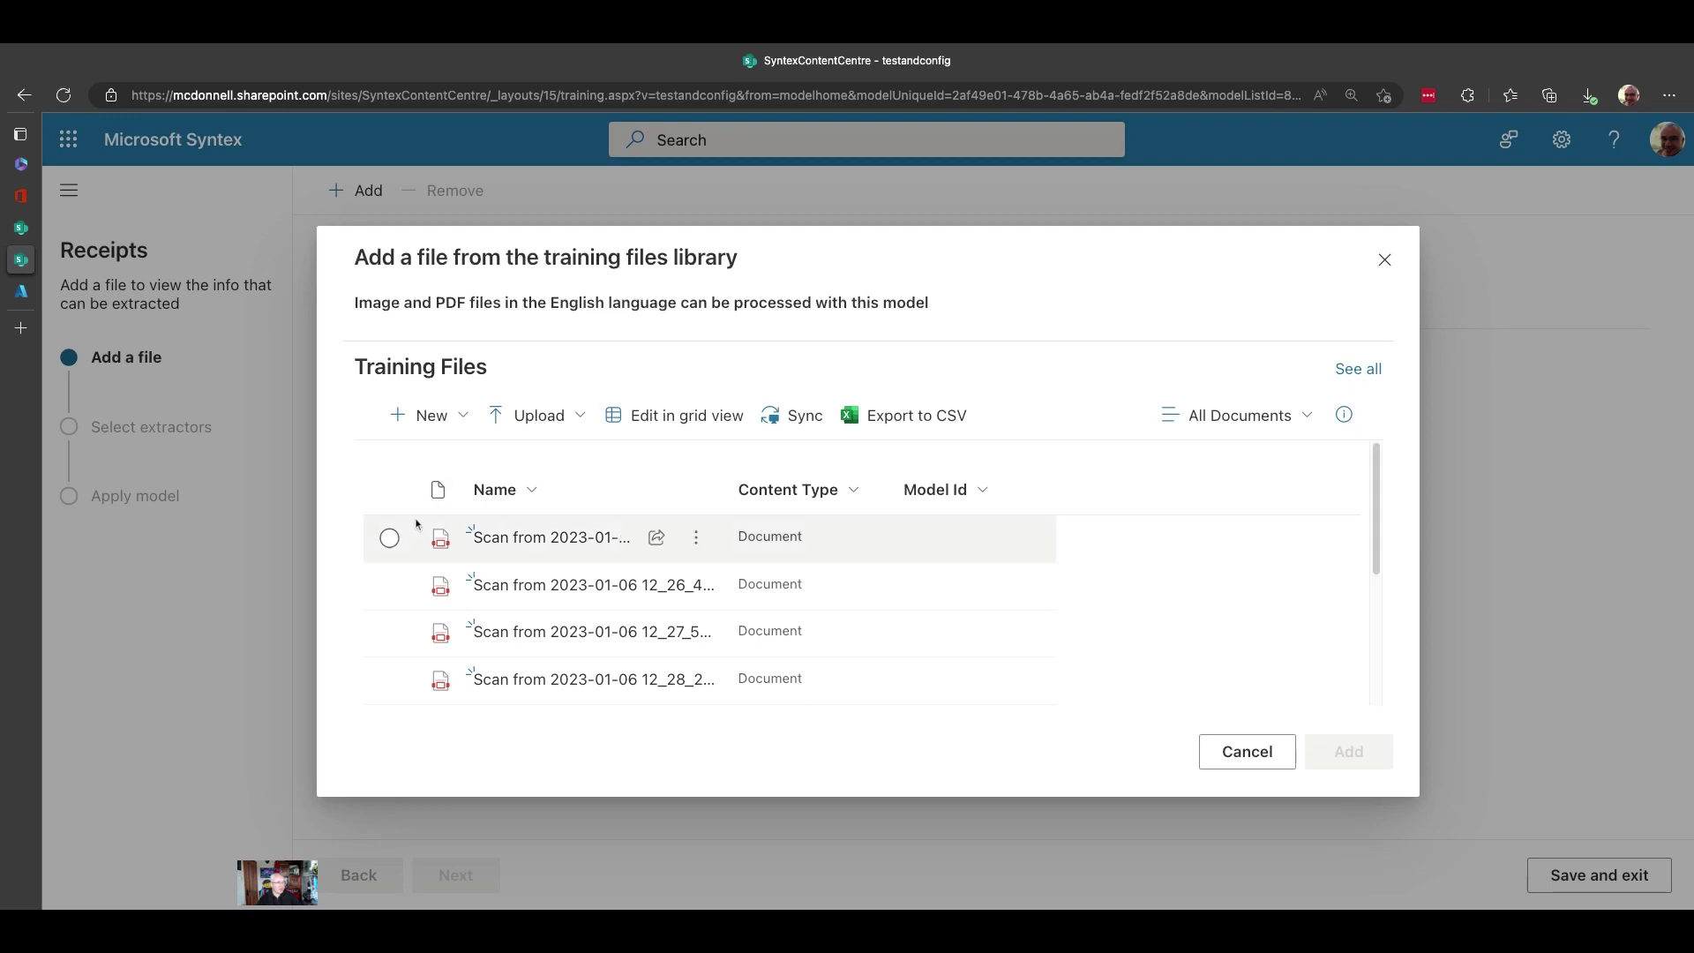
click(389, 537)
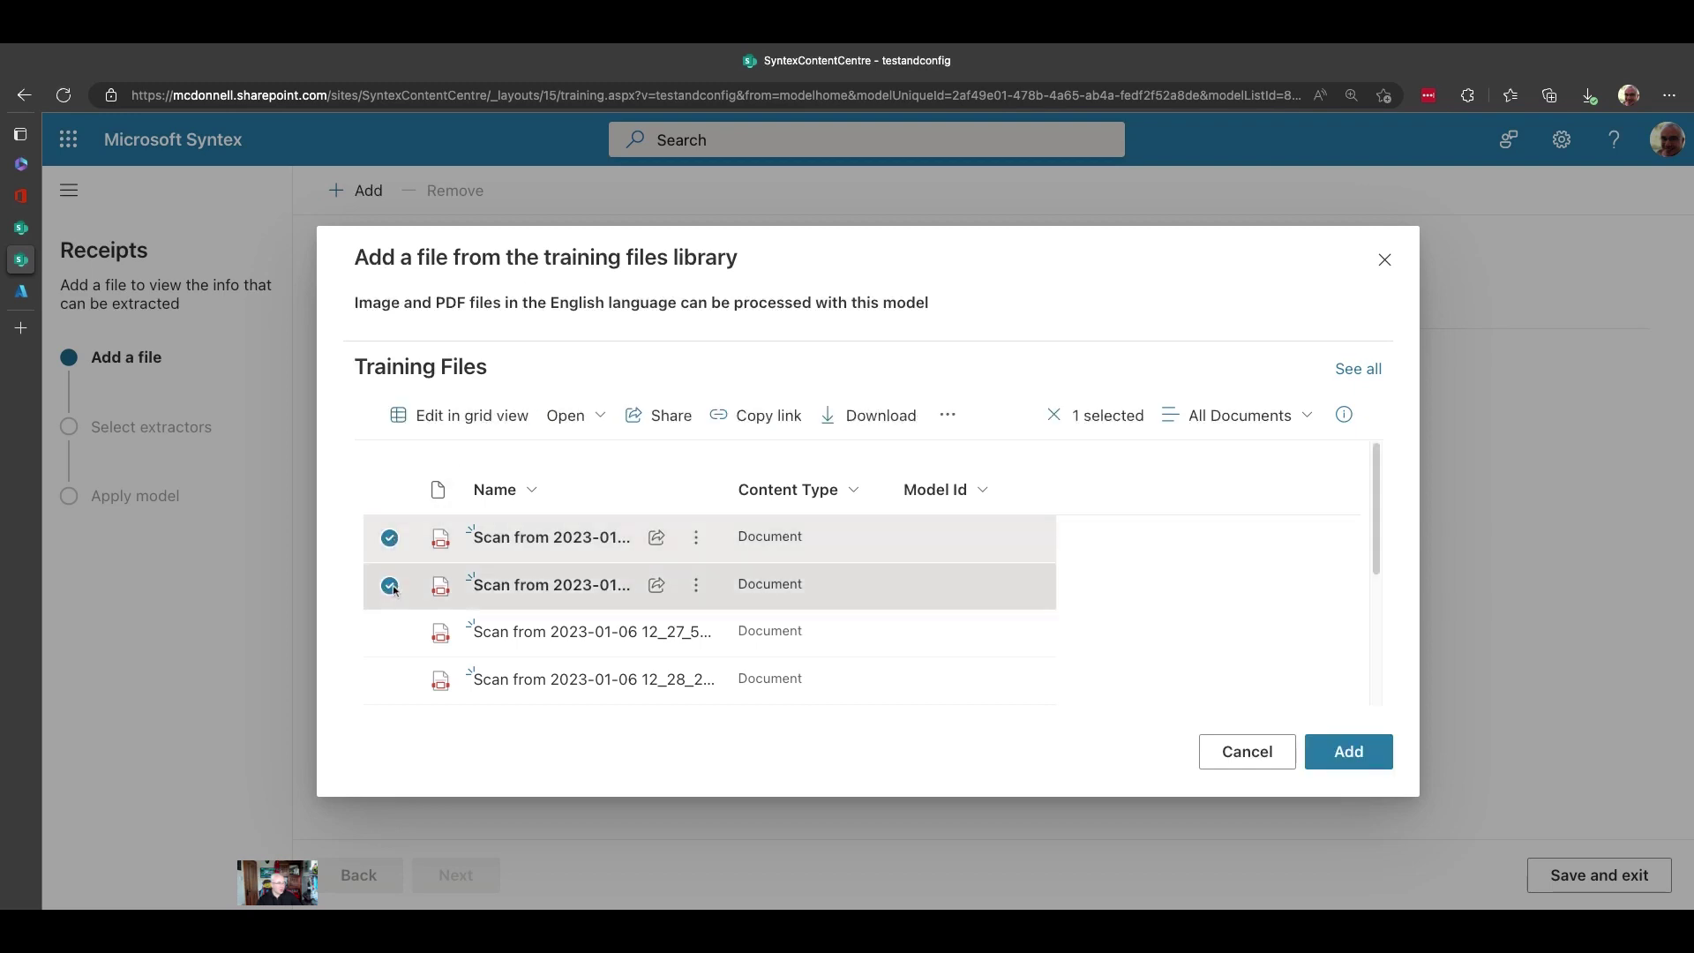
click(389, 585)
click(389, 632)
click(389, 680)
scroll(421, 645, down, 3)
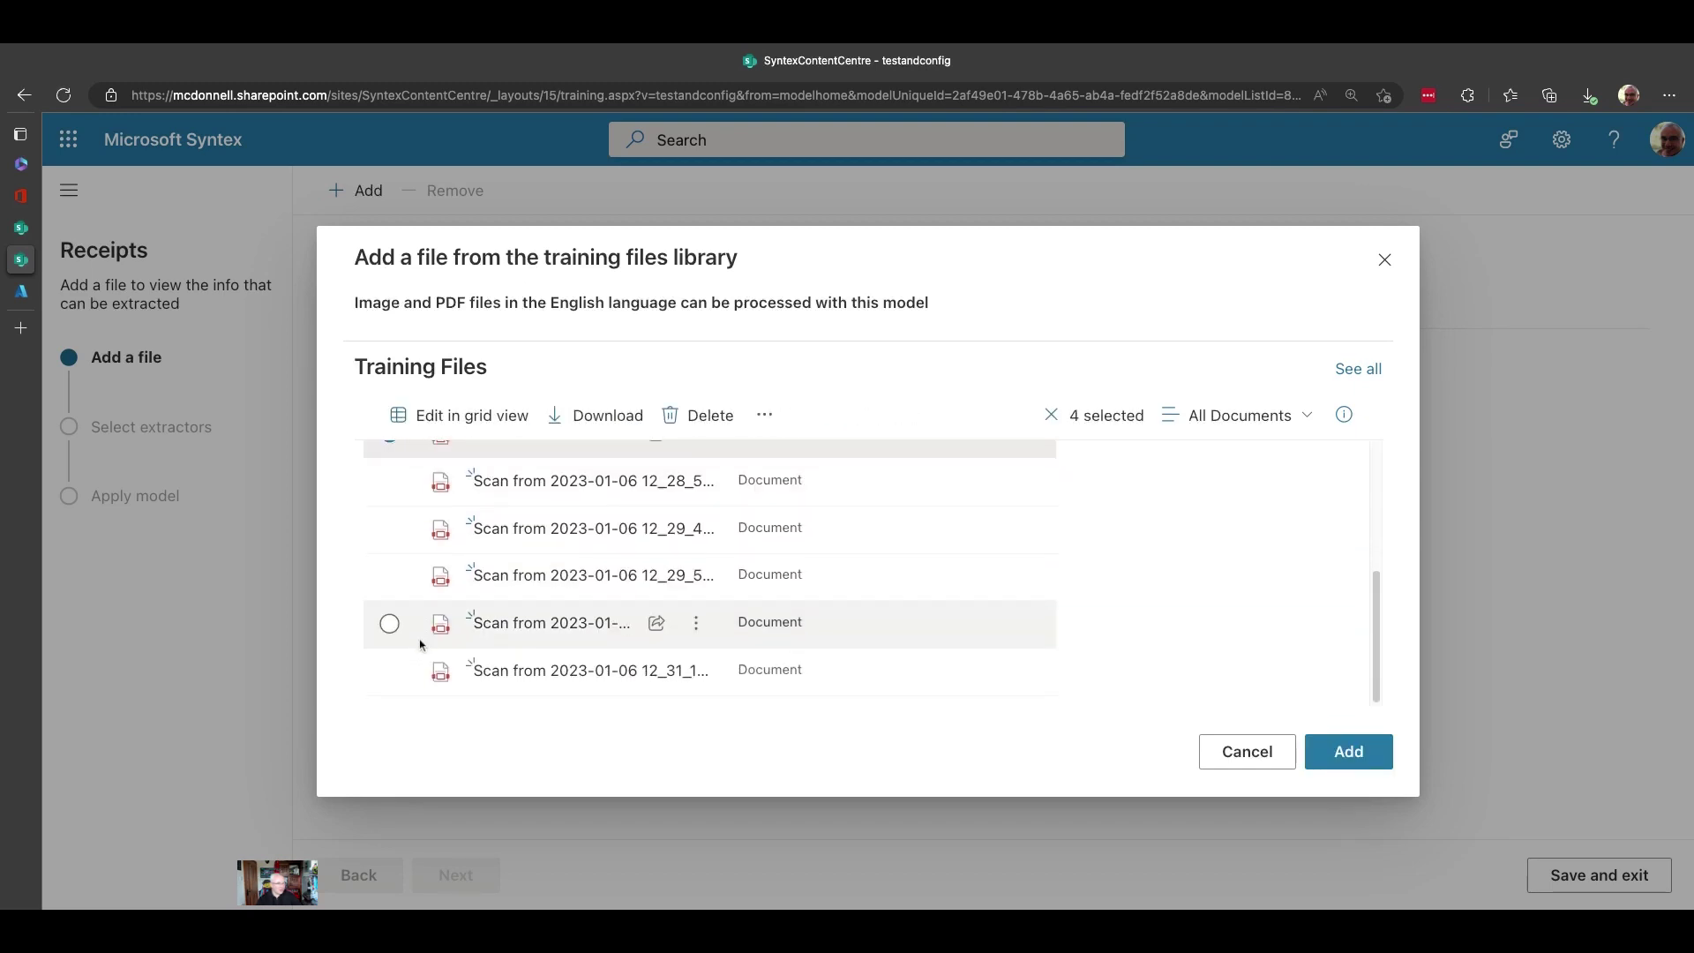
click(389, 670)
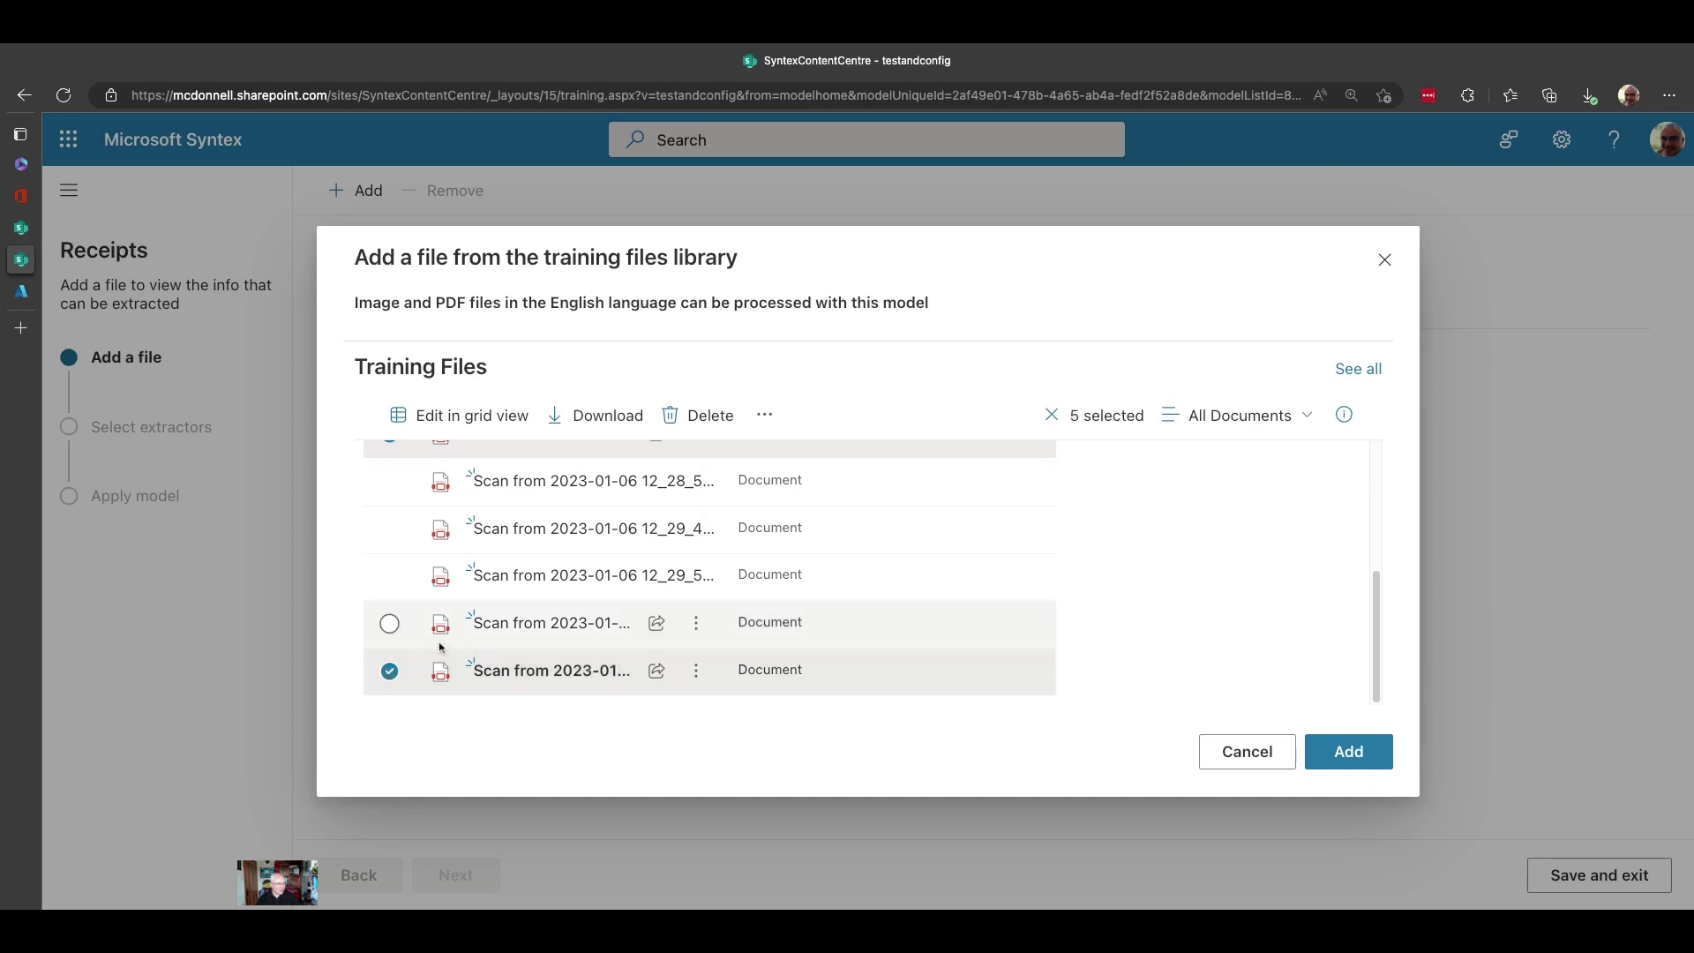
scroll(420, 617, up, 1)
click(390, 577)
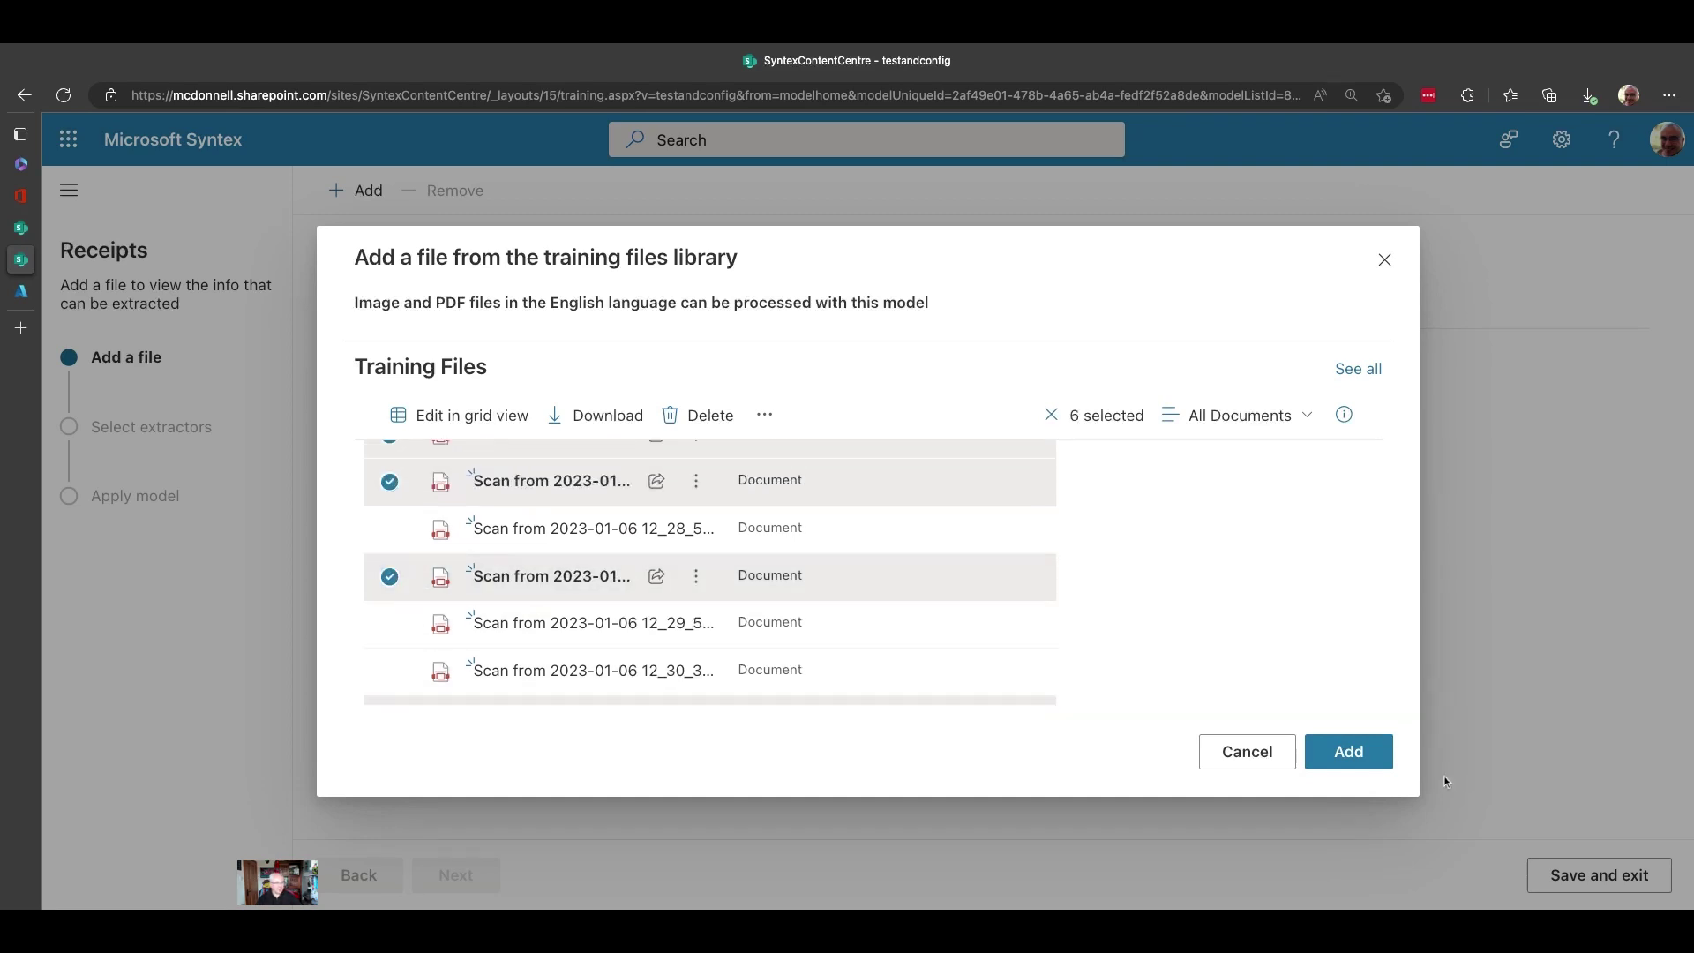
click(1382, 753)
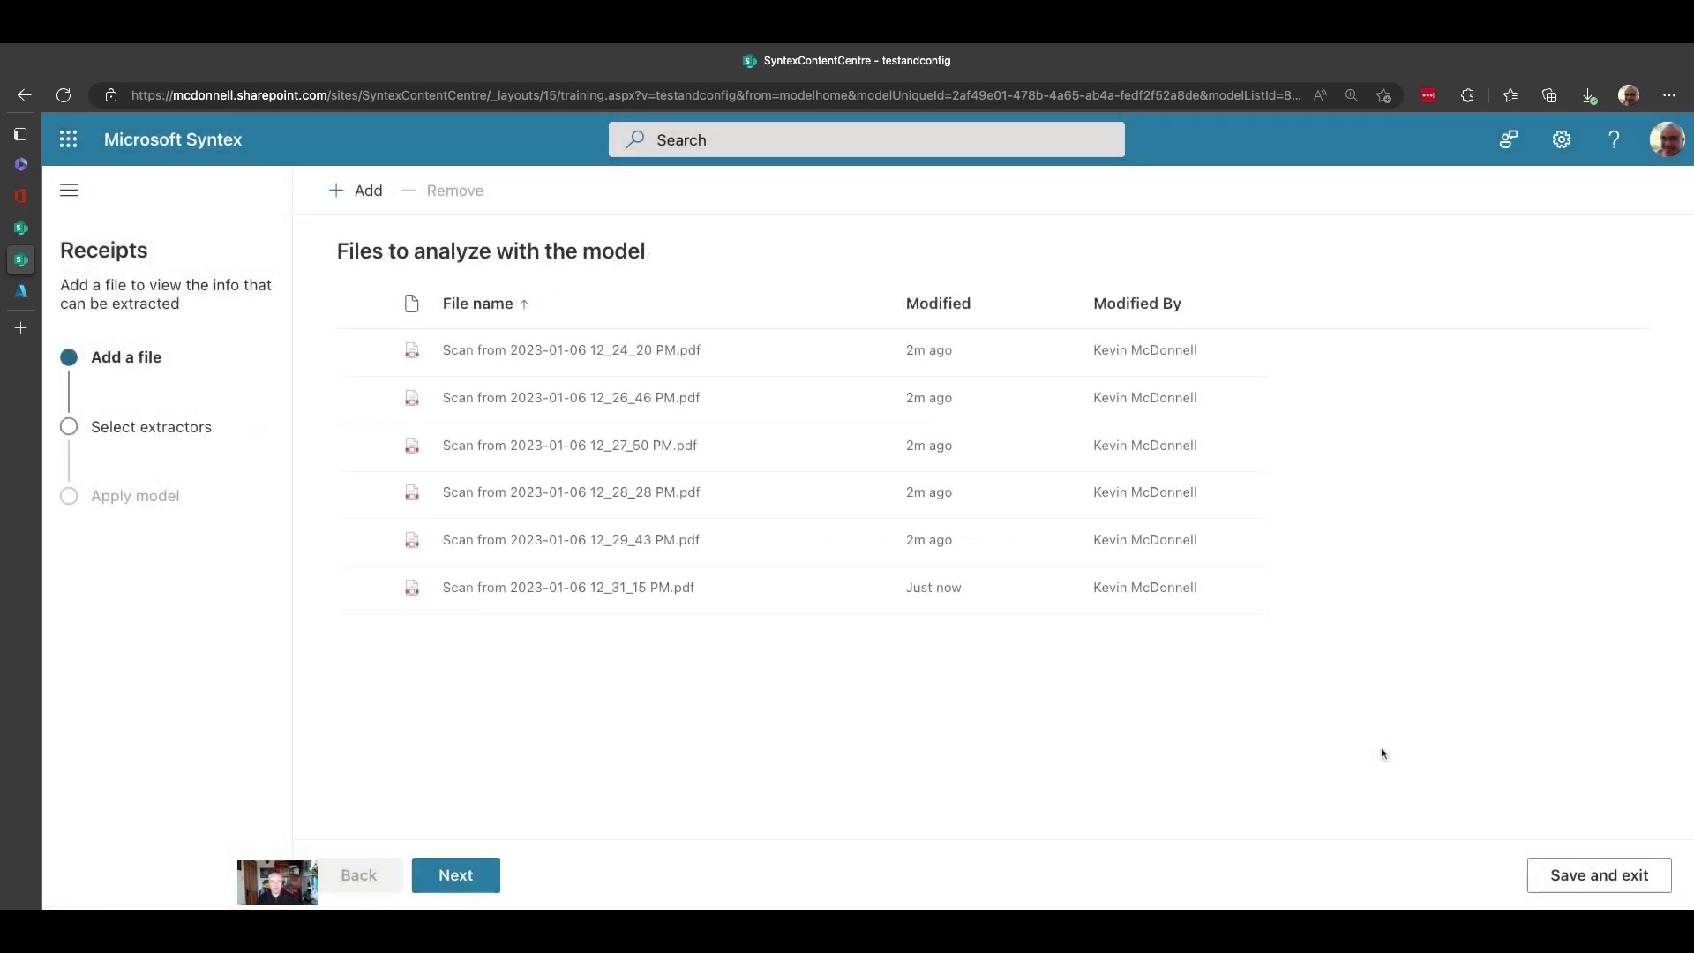
Step: Proceed to the extractors, accept MerchantAddress, decline MerchantName and compare the merchant name value with the scanned receipt
click(458, 883)
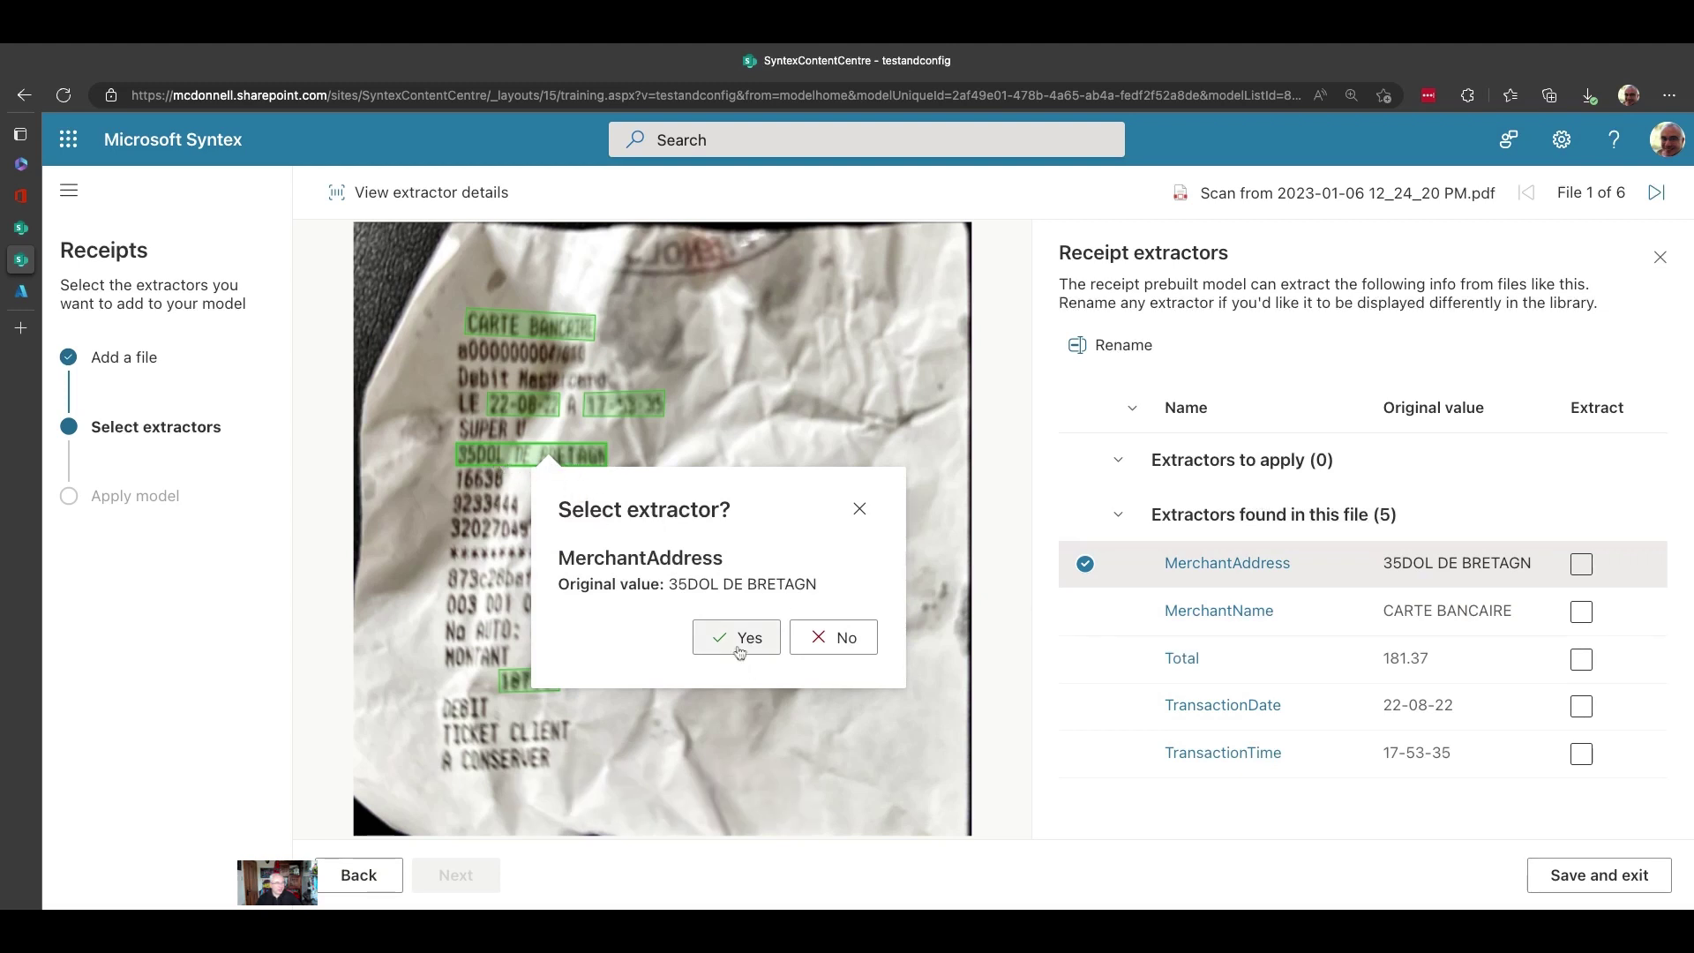
click(739, 639)
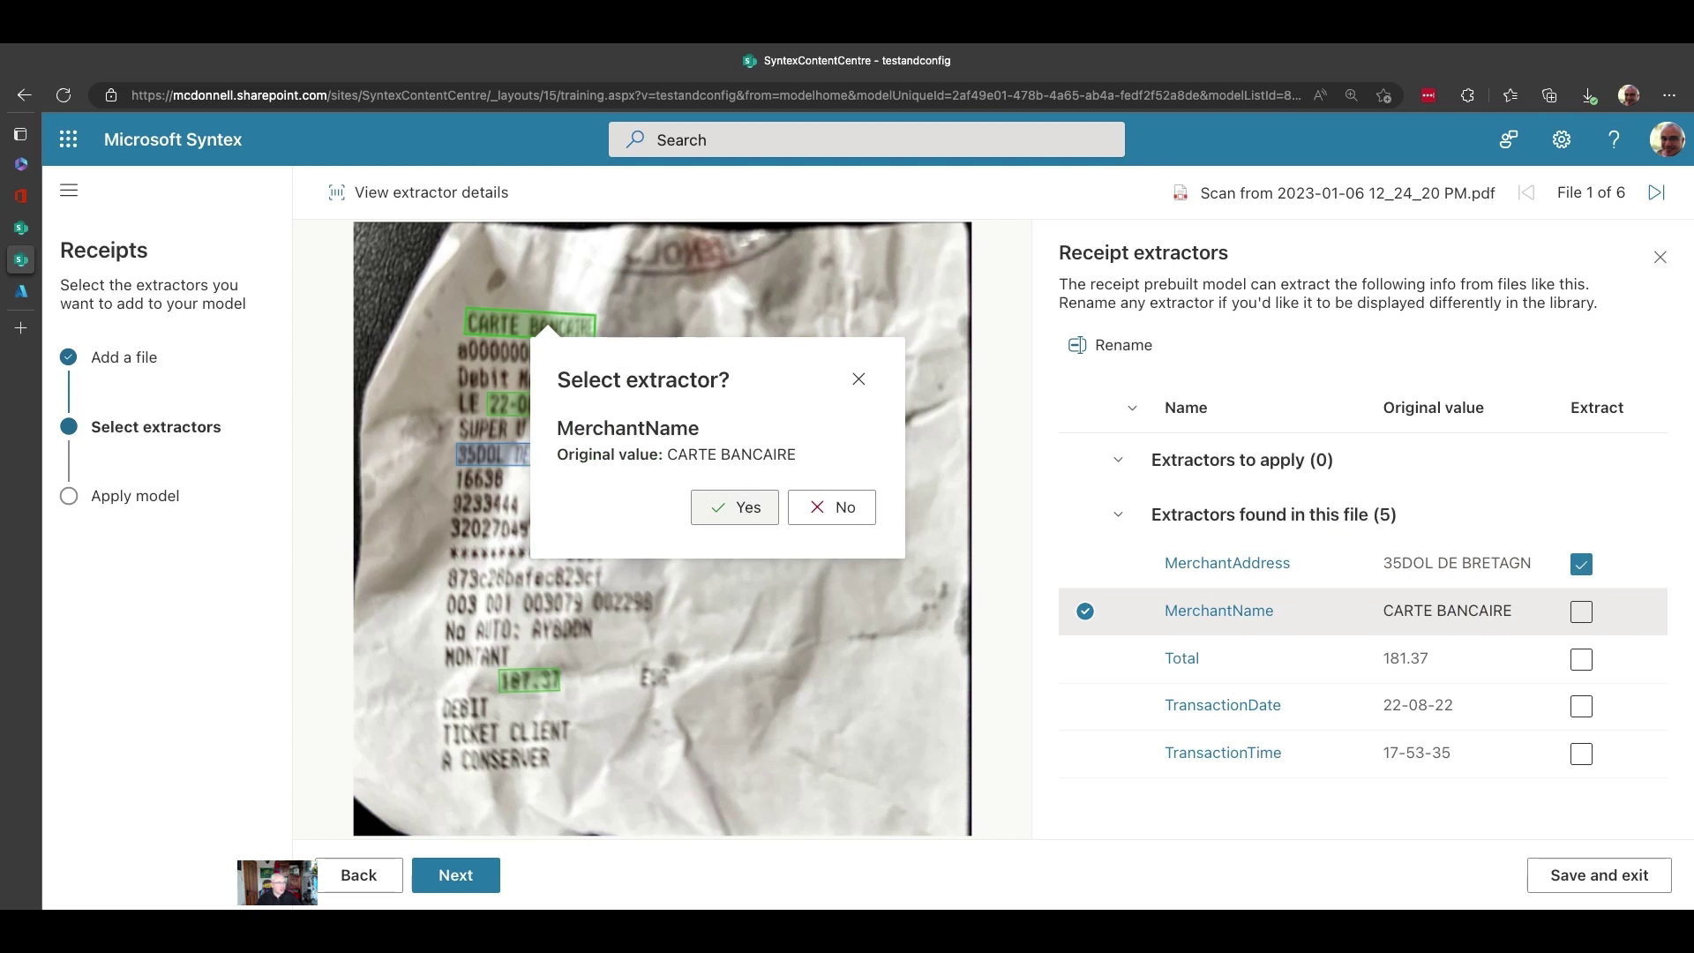
click(854, 527)
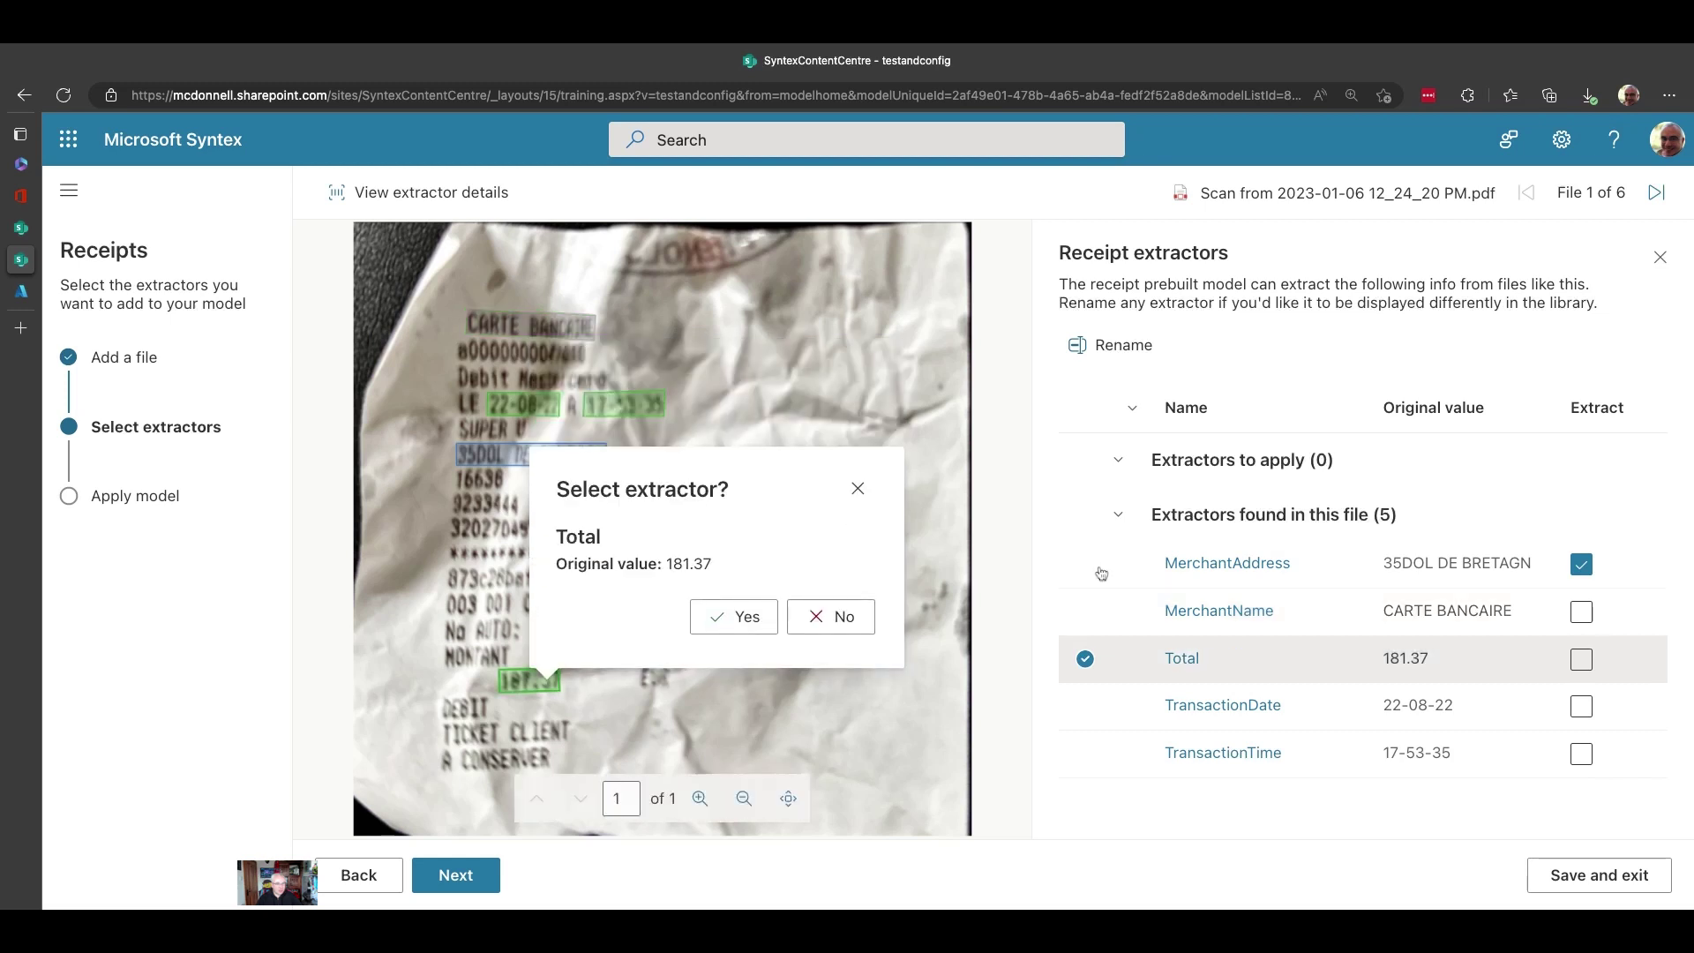
click(1408, 609)
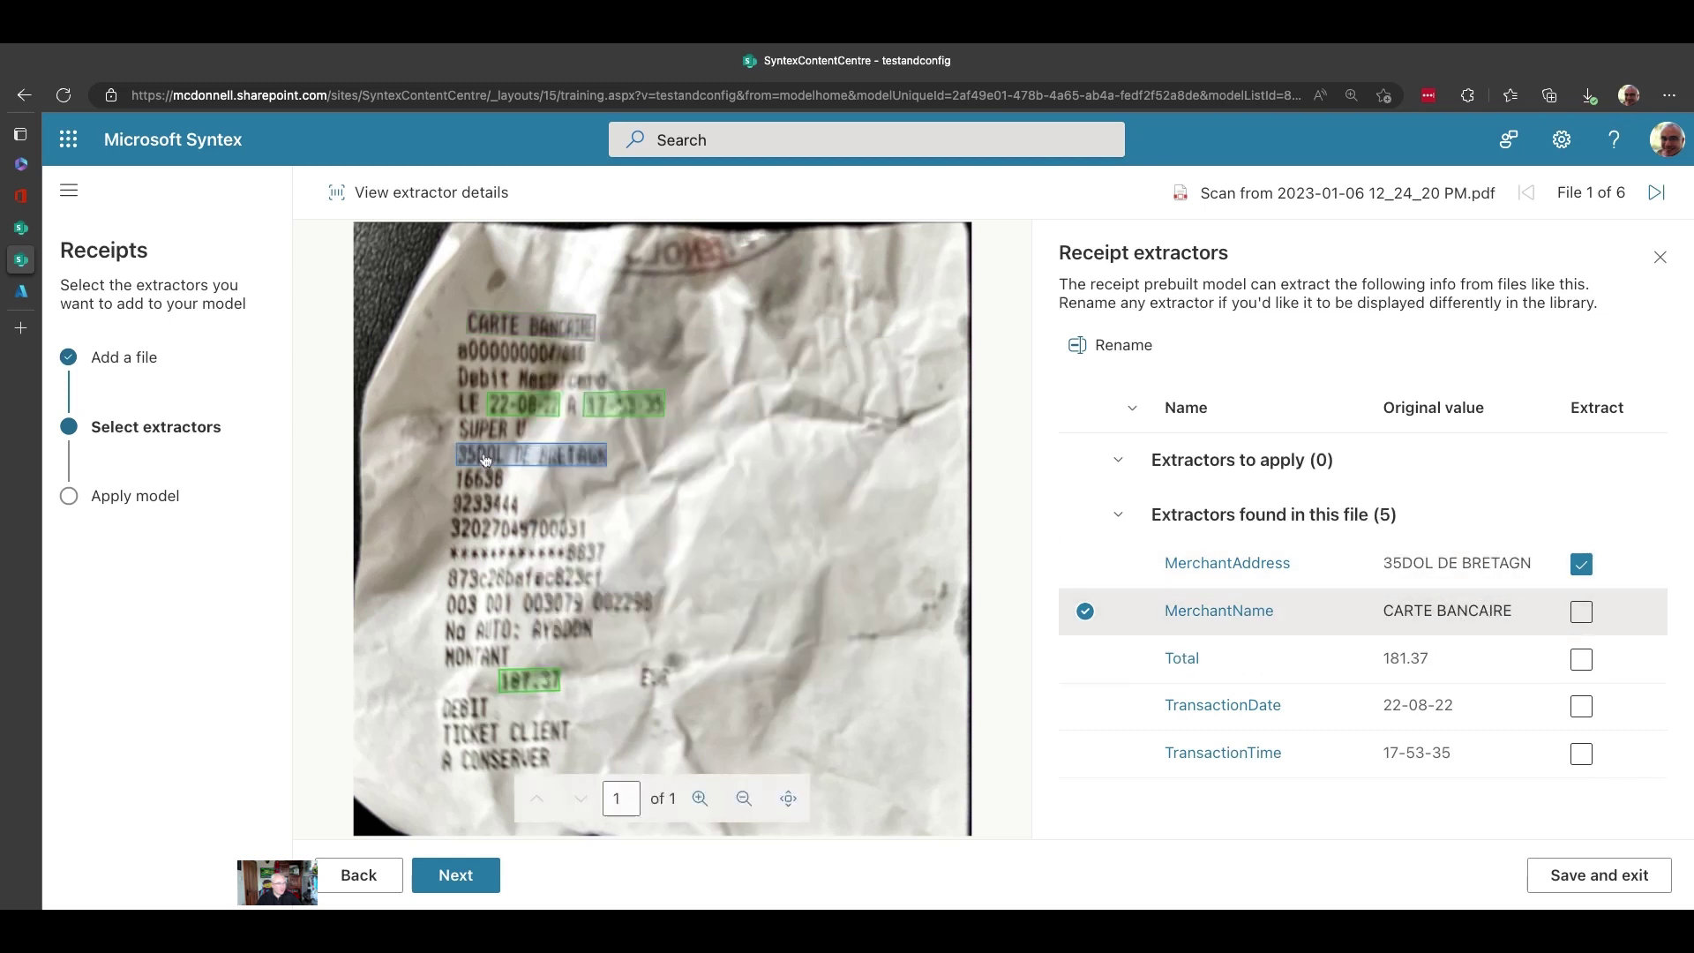
drag(472, 441, 541, 437)
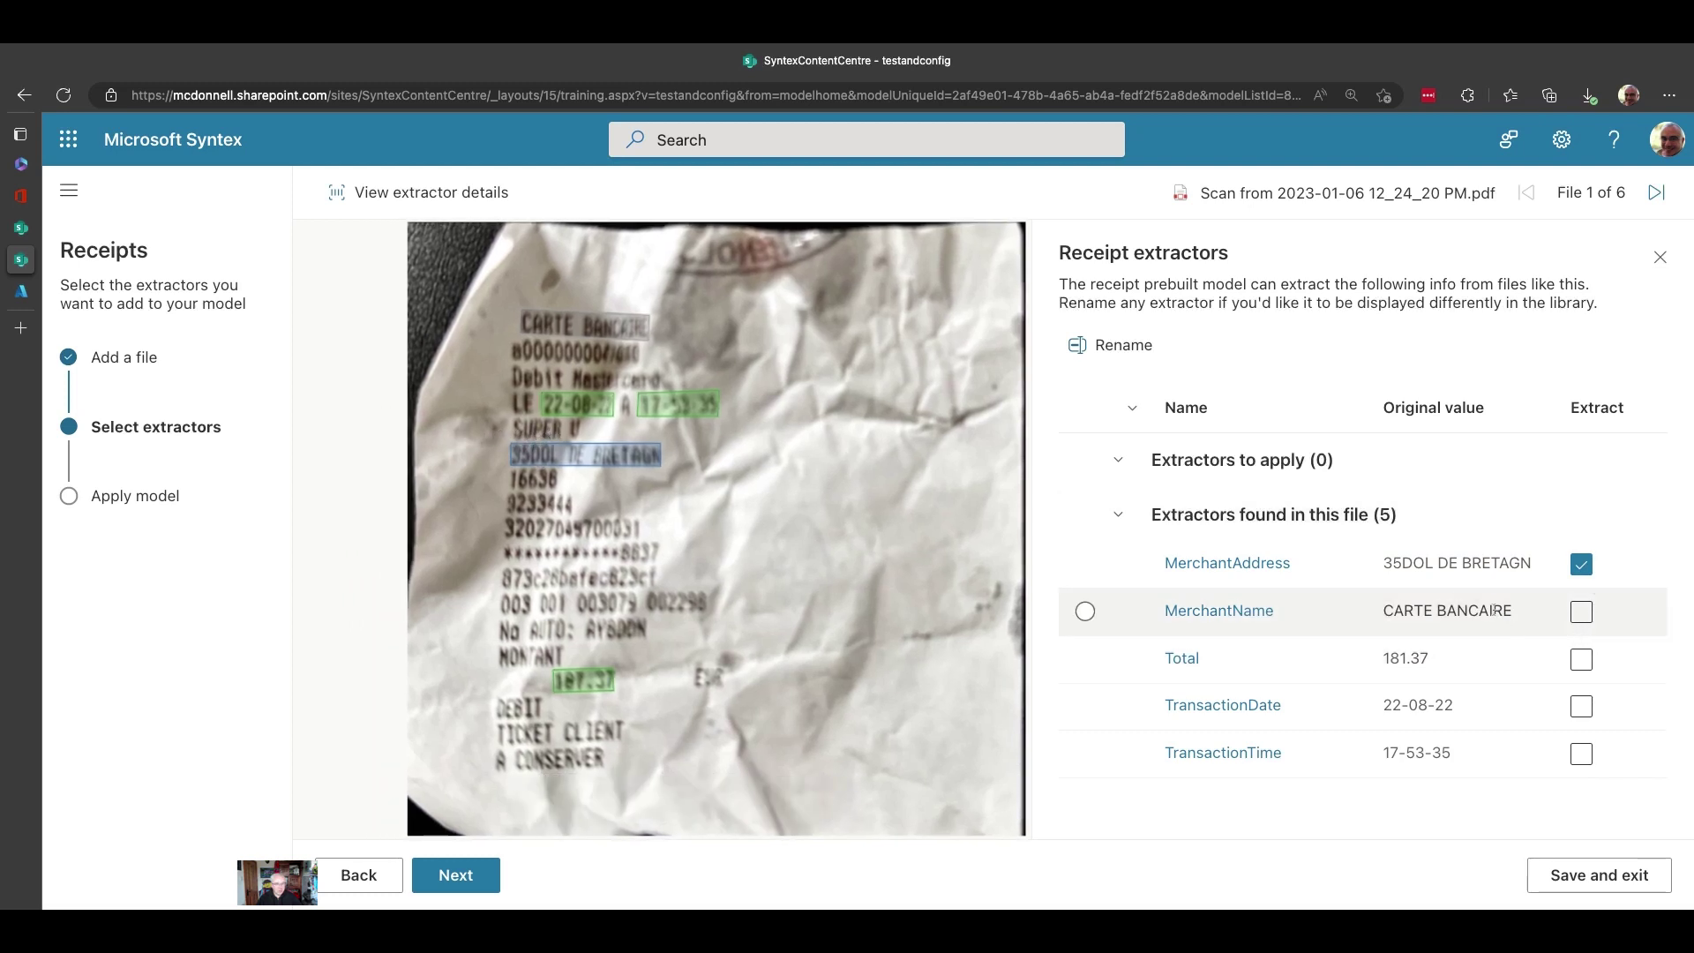
click(1494, 610)
double_click(1493, 609)
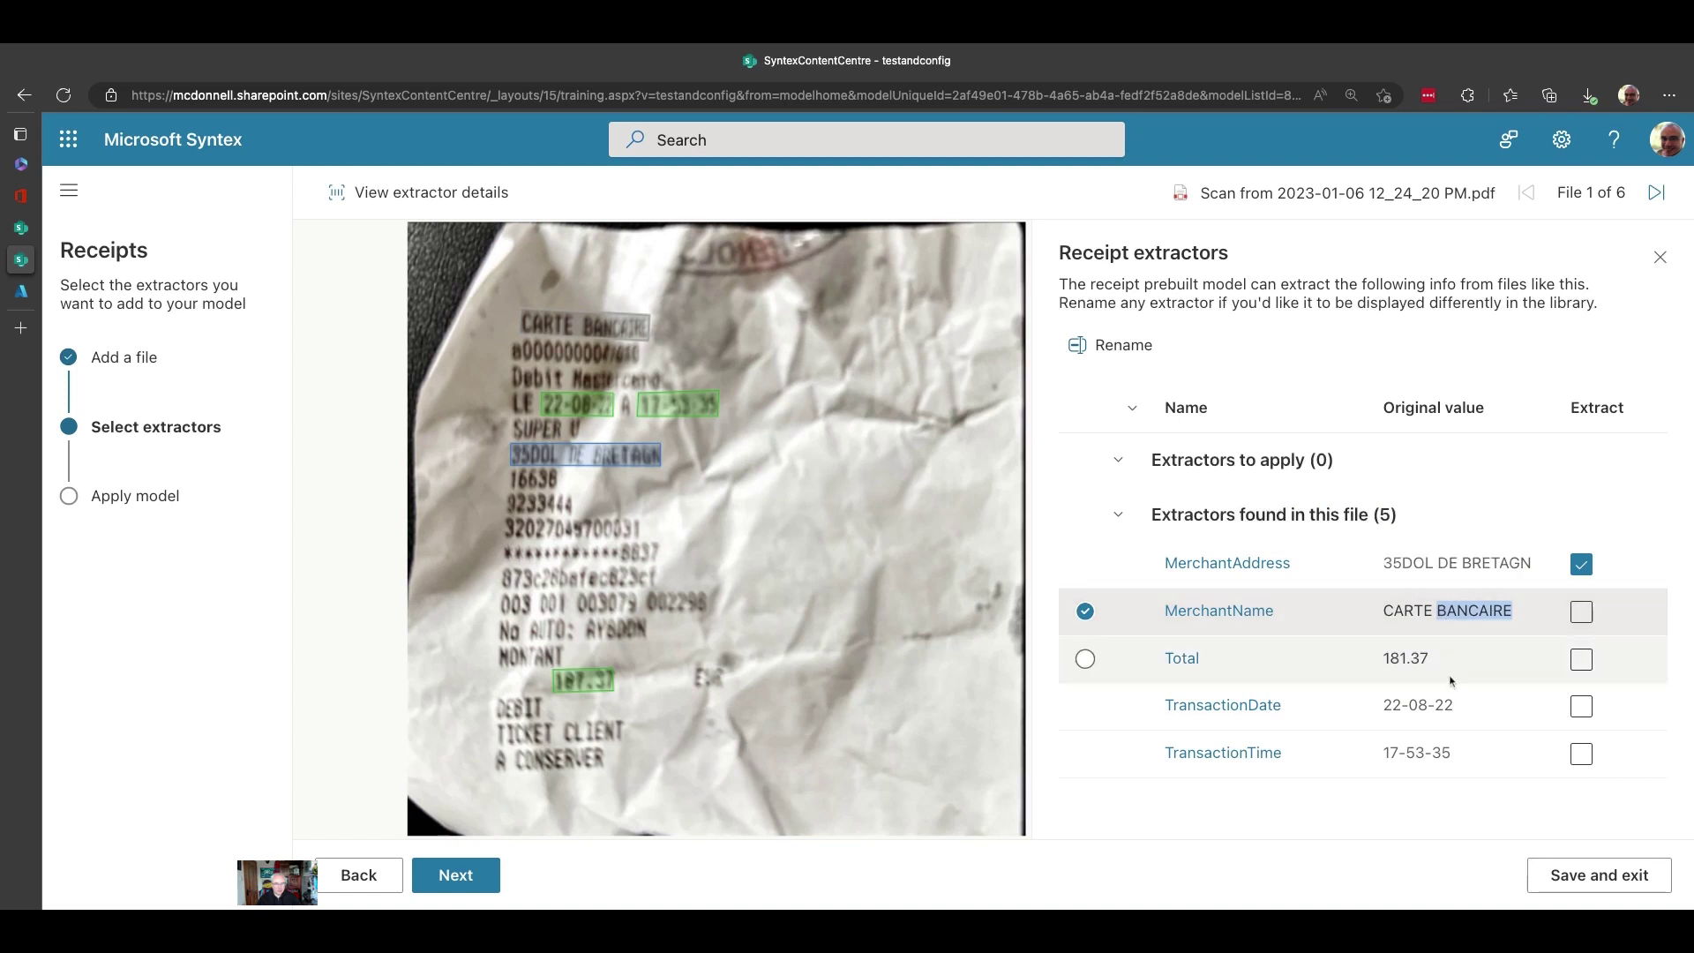
Step: Accept the Total, TransactionDate and TransactionTime extractors for the Receipts model
click(1085, 659)
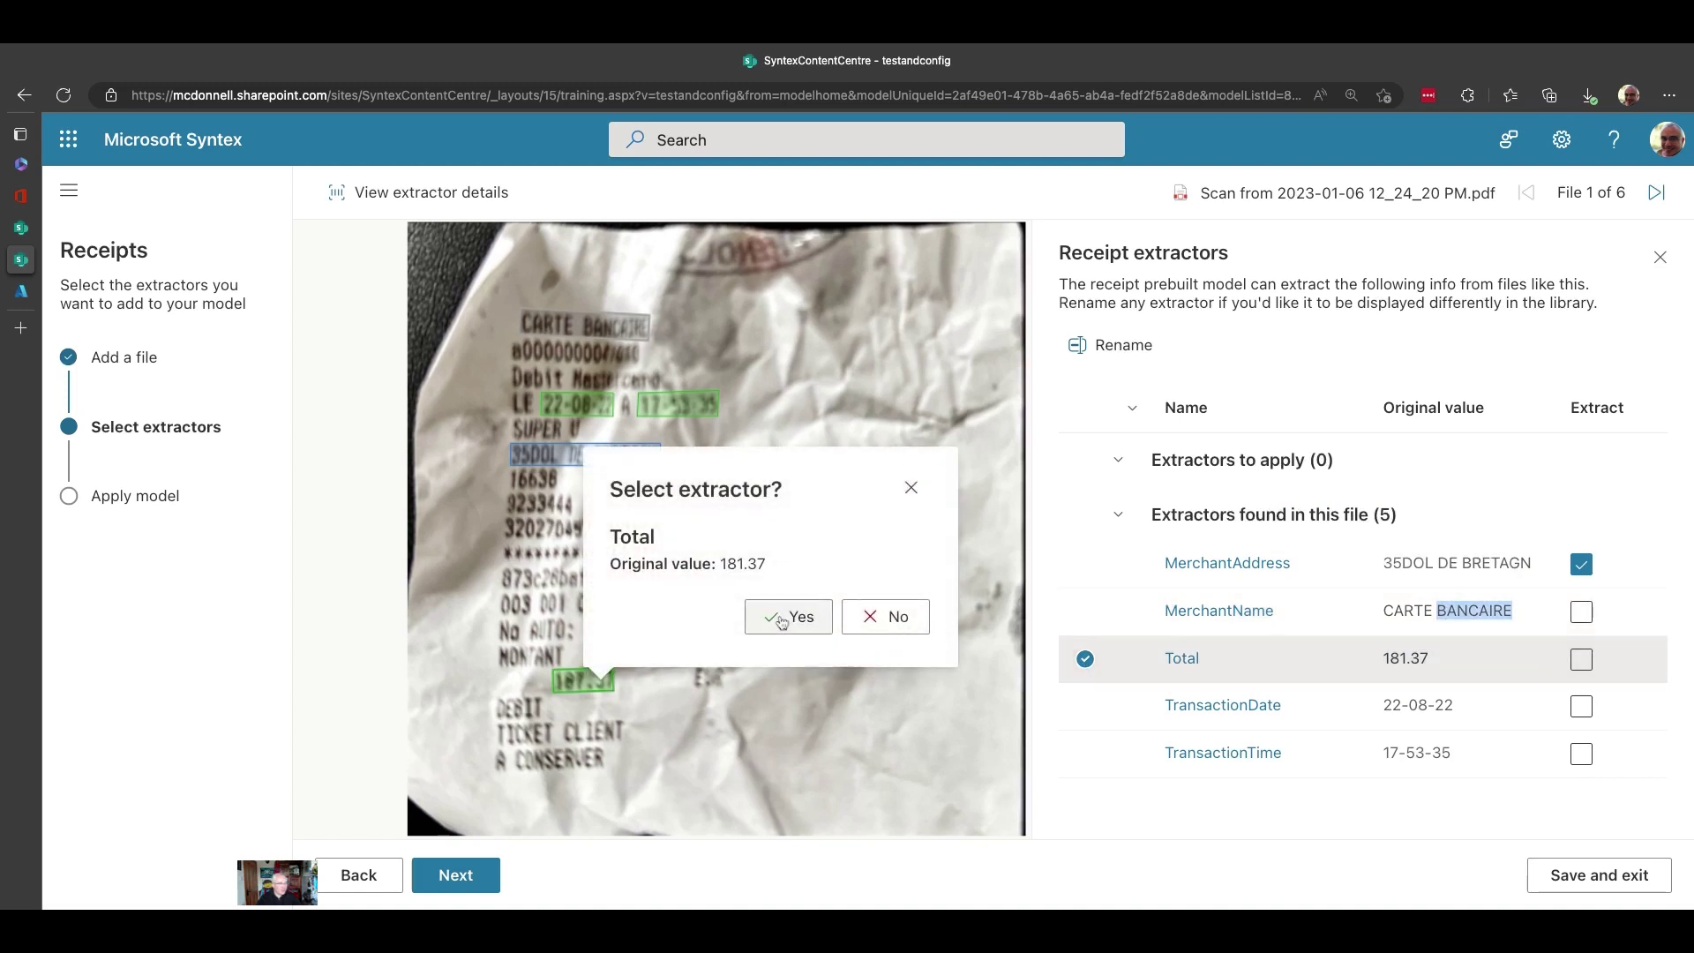
click(782, 618)
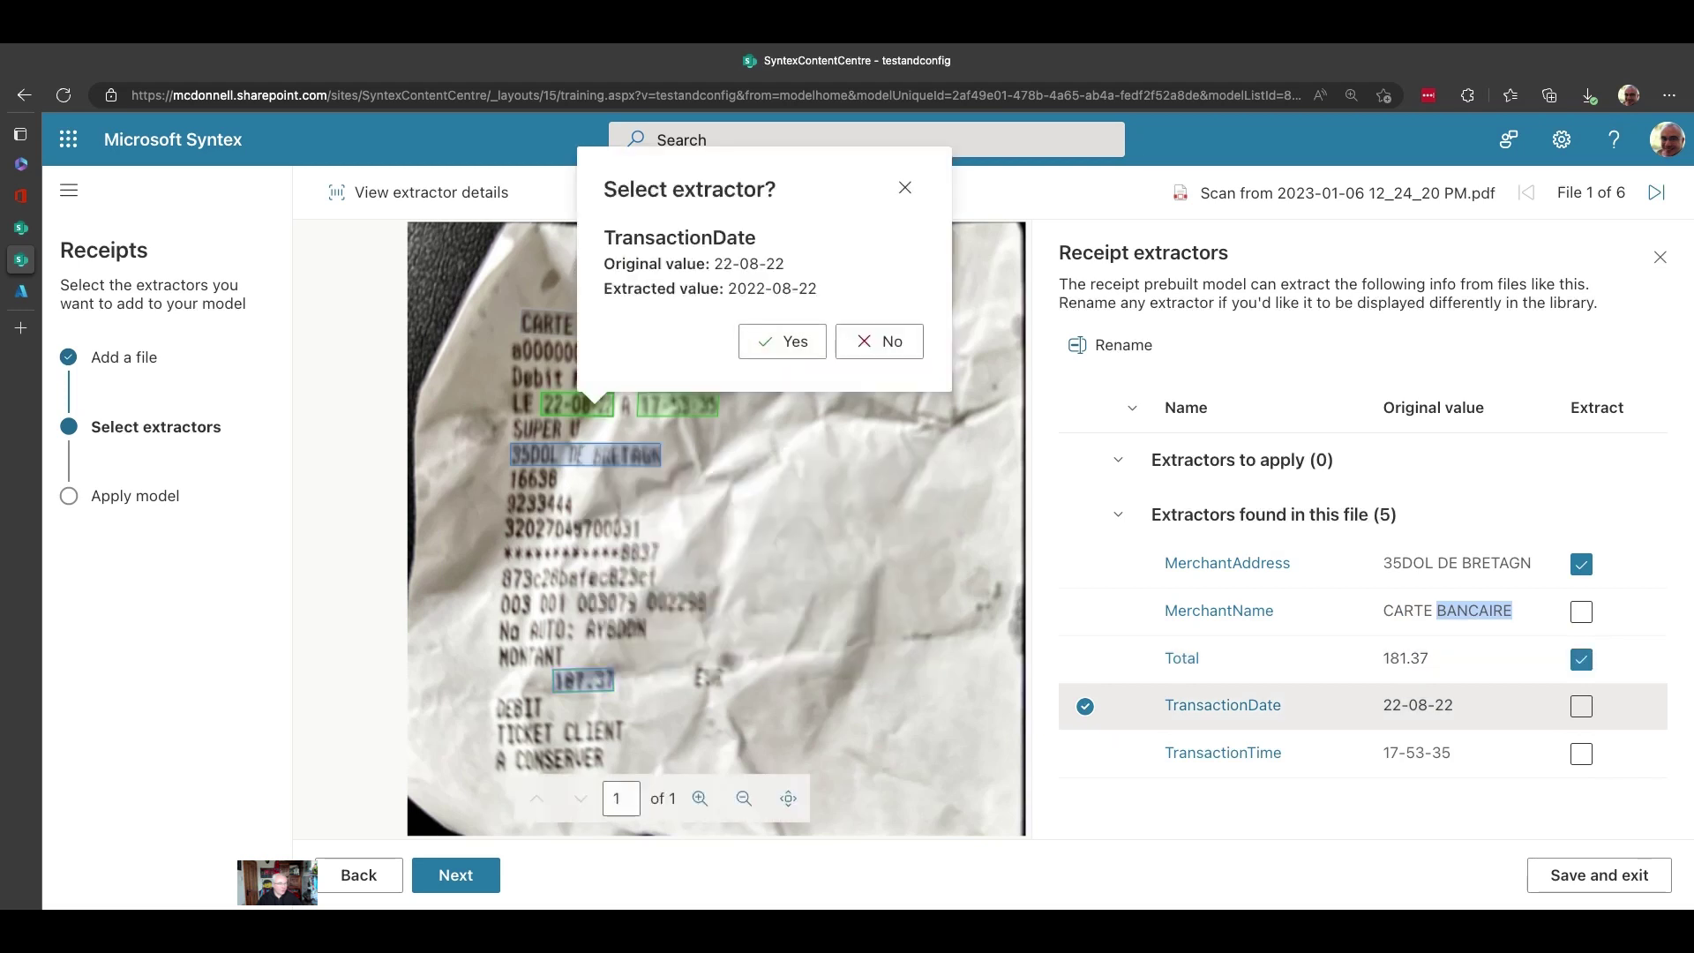
click(794, 346)
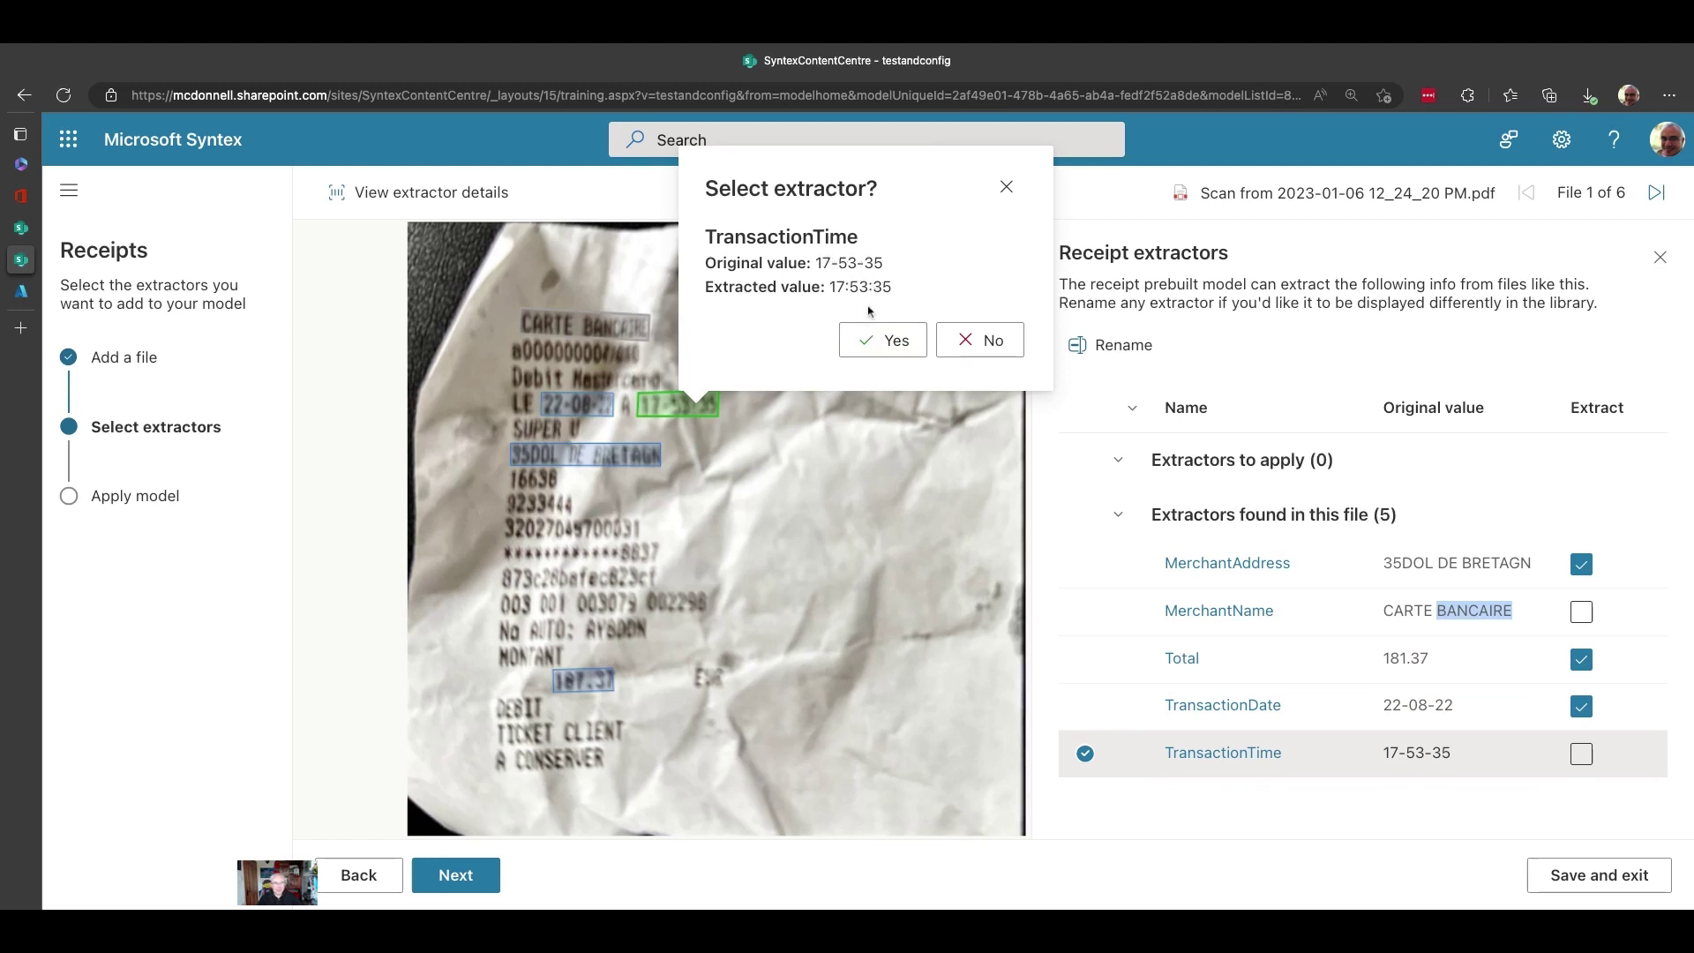
click(873, 340)
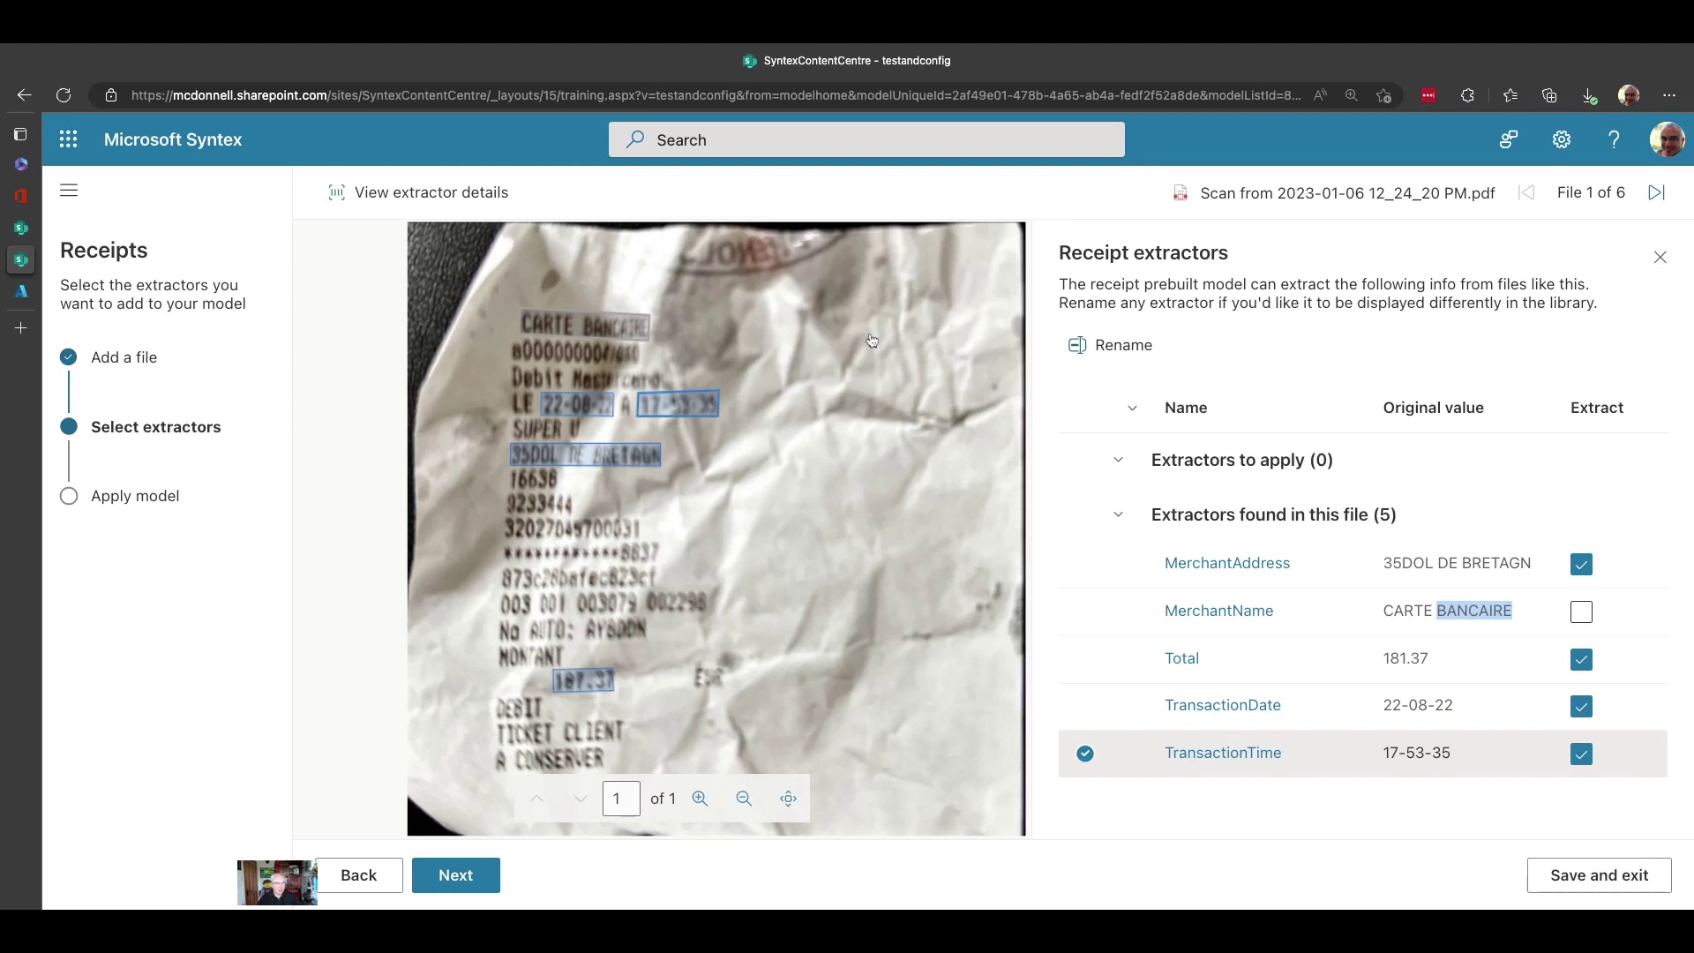
Step: Apply the Receipts model to the Receipts library of the Holidays site, using a new view with model info and file thumbnails
click(433, 878)
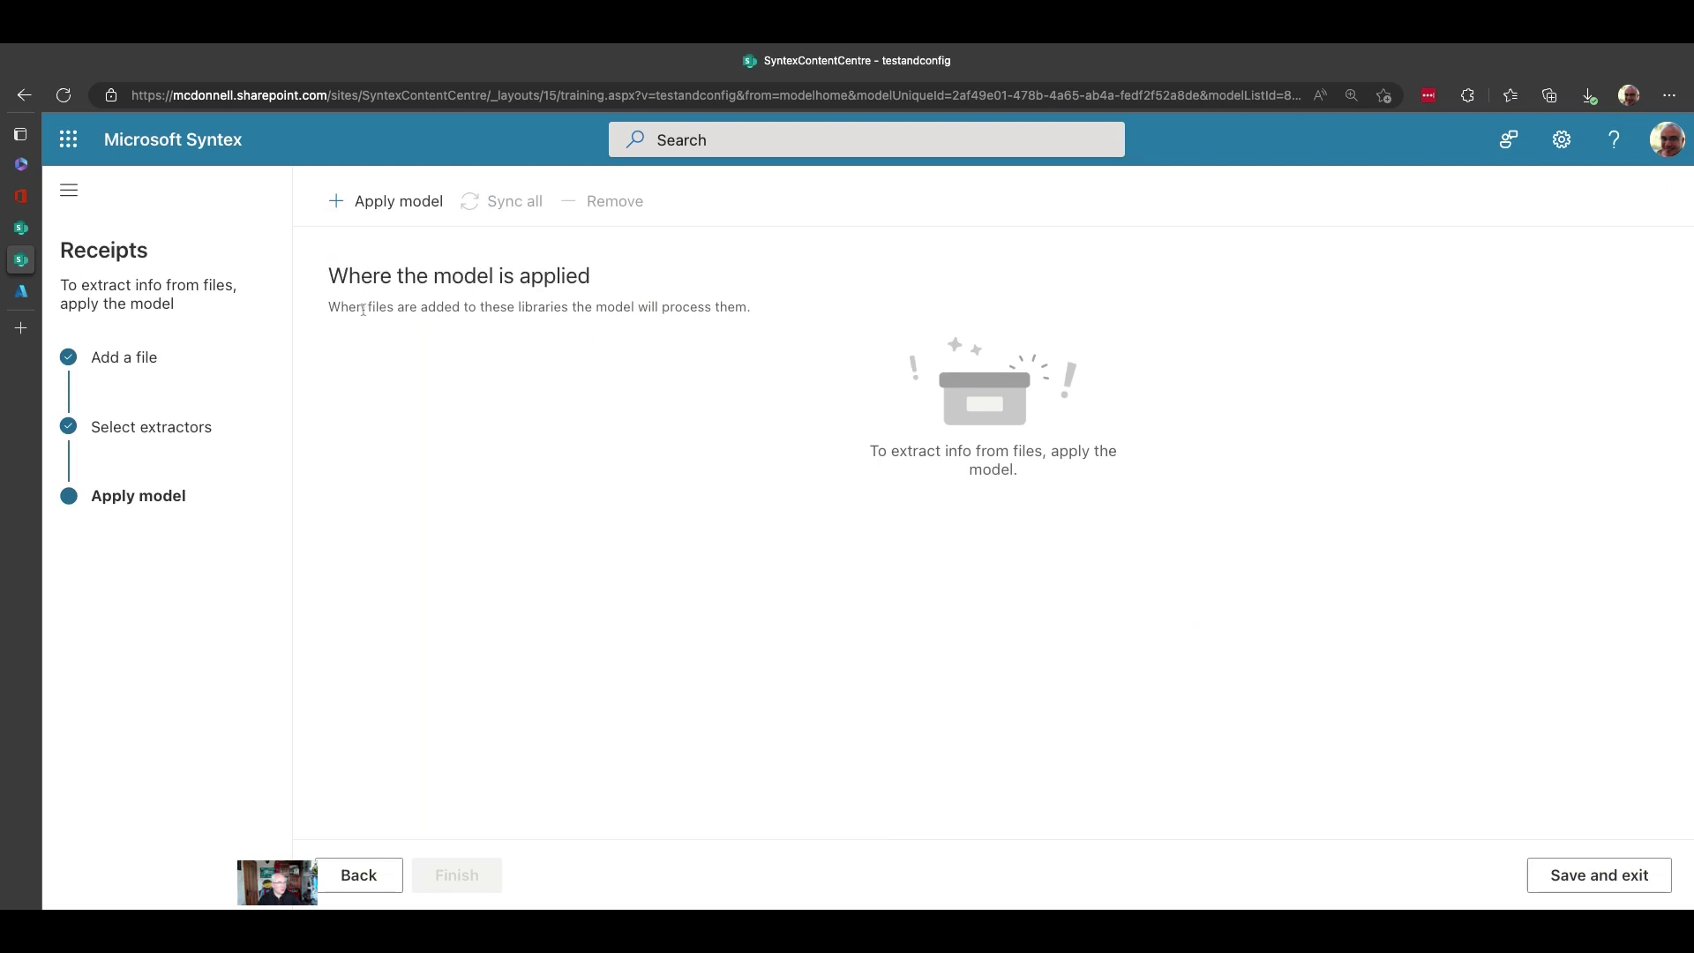
click(367, 201)
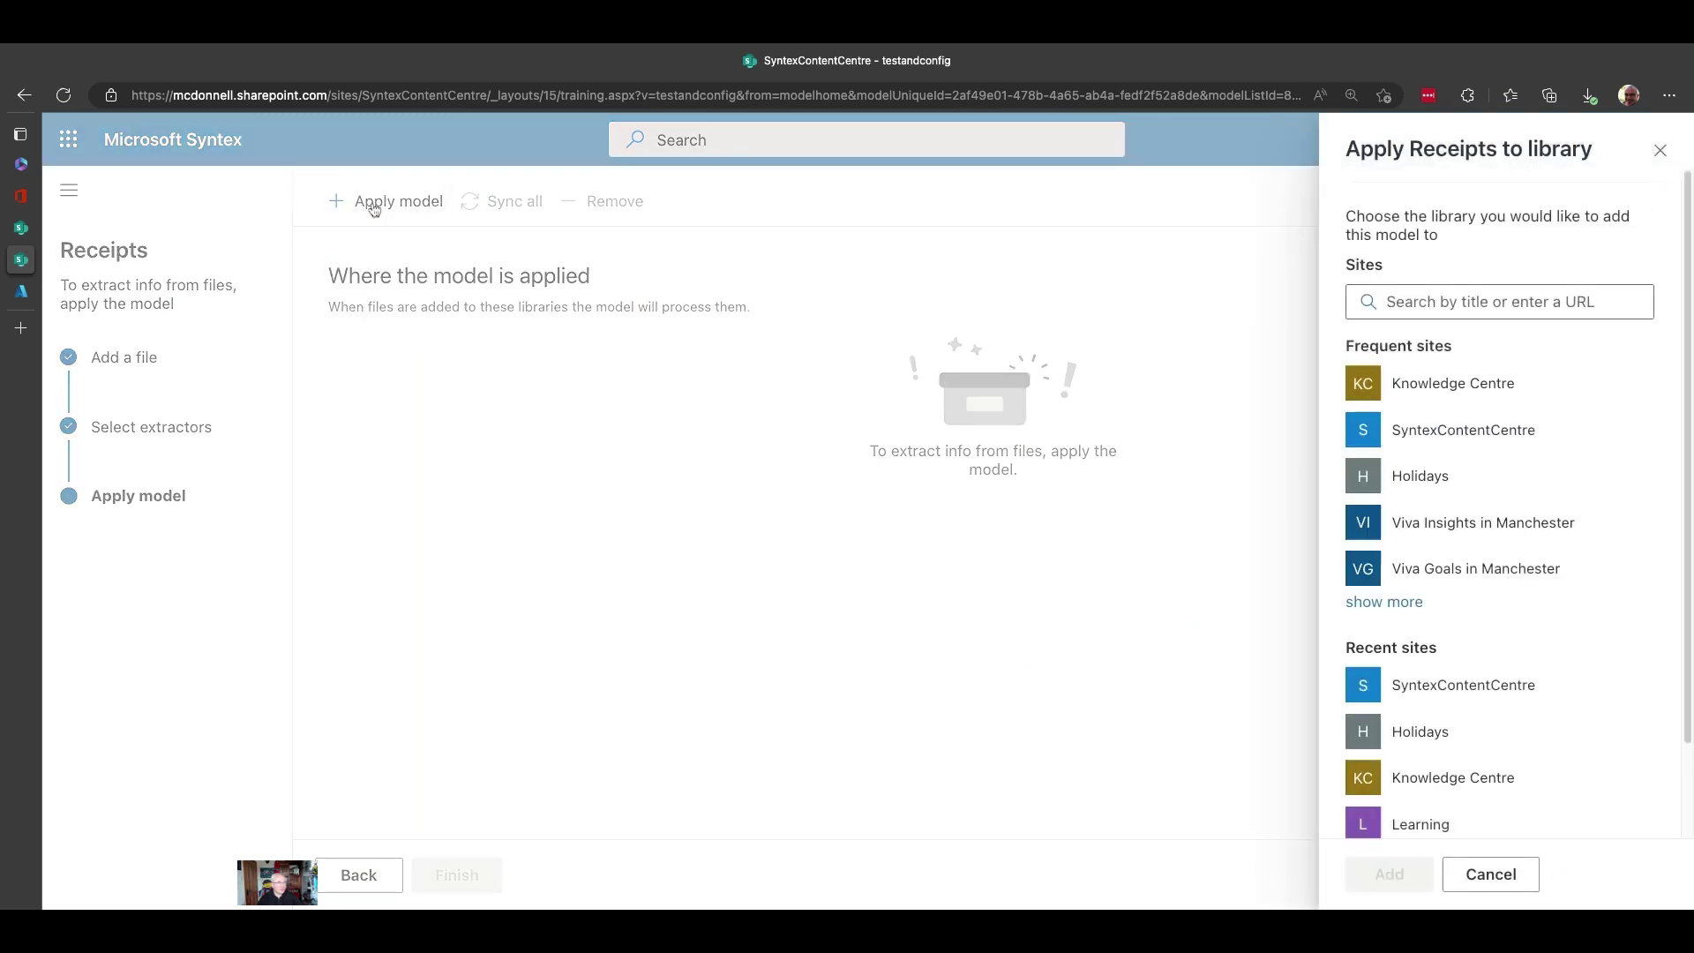
click(1416, 479)
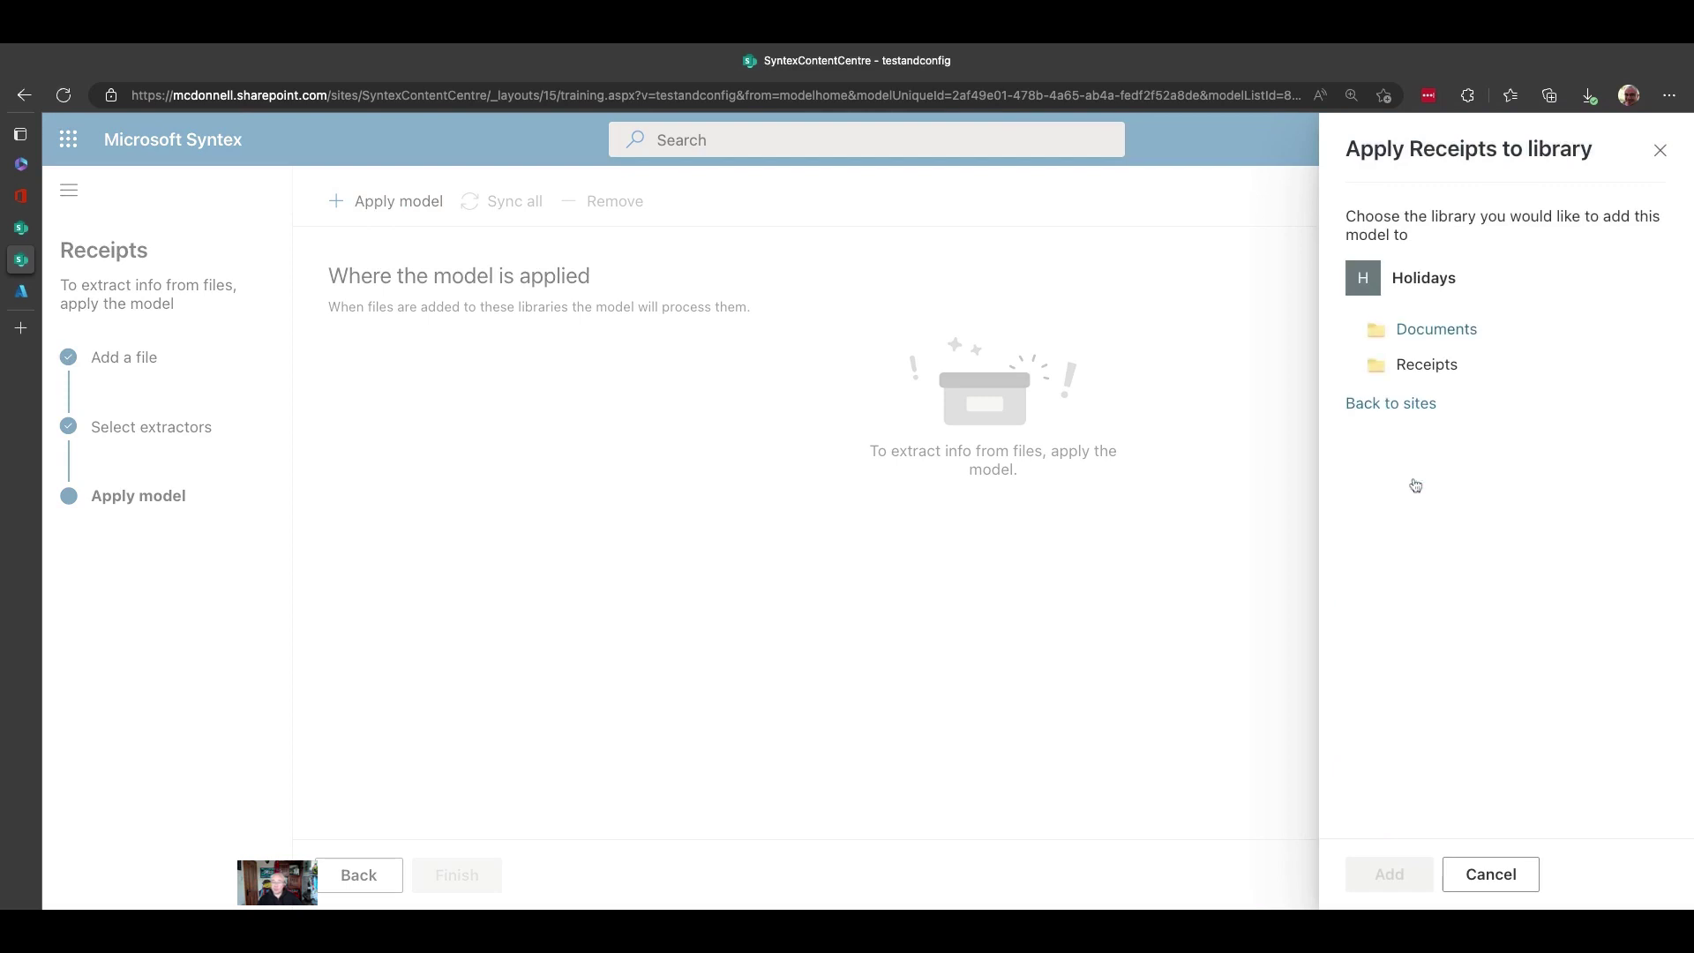
click(1438, 371)
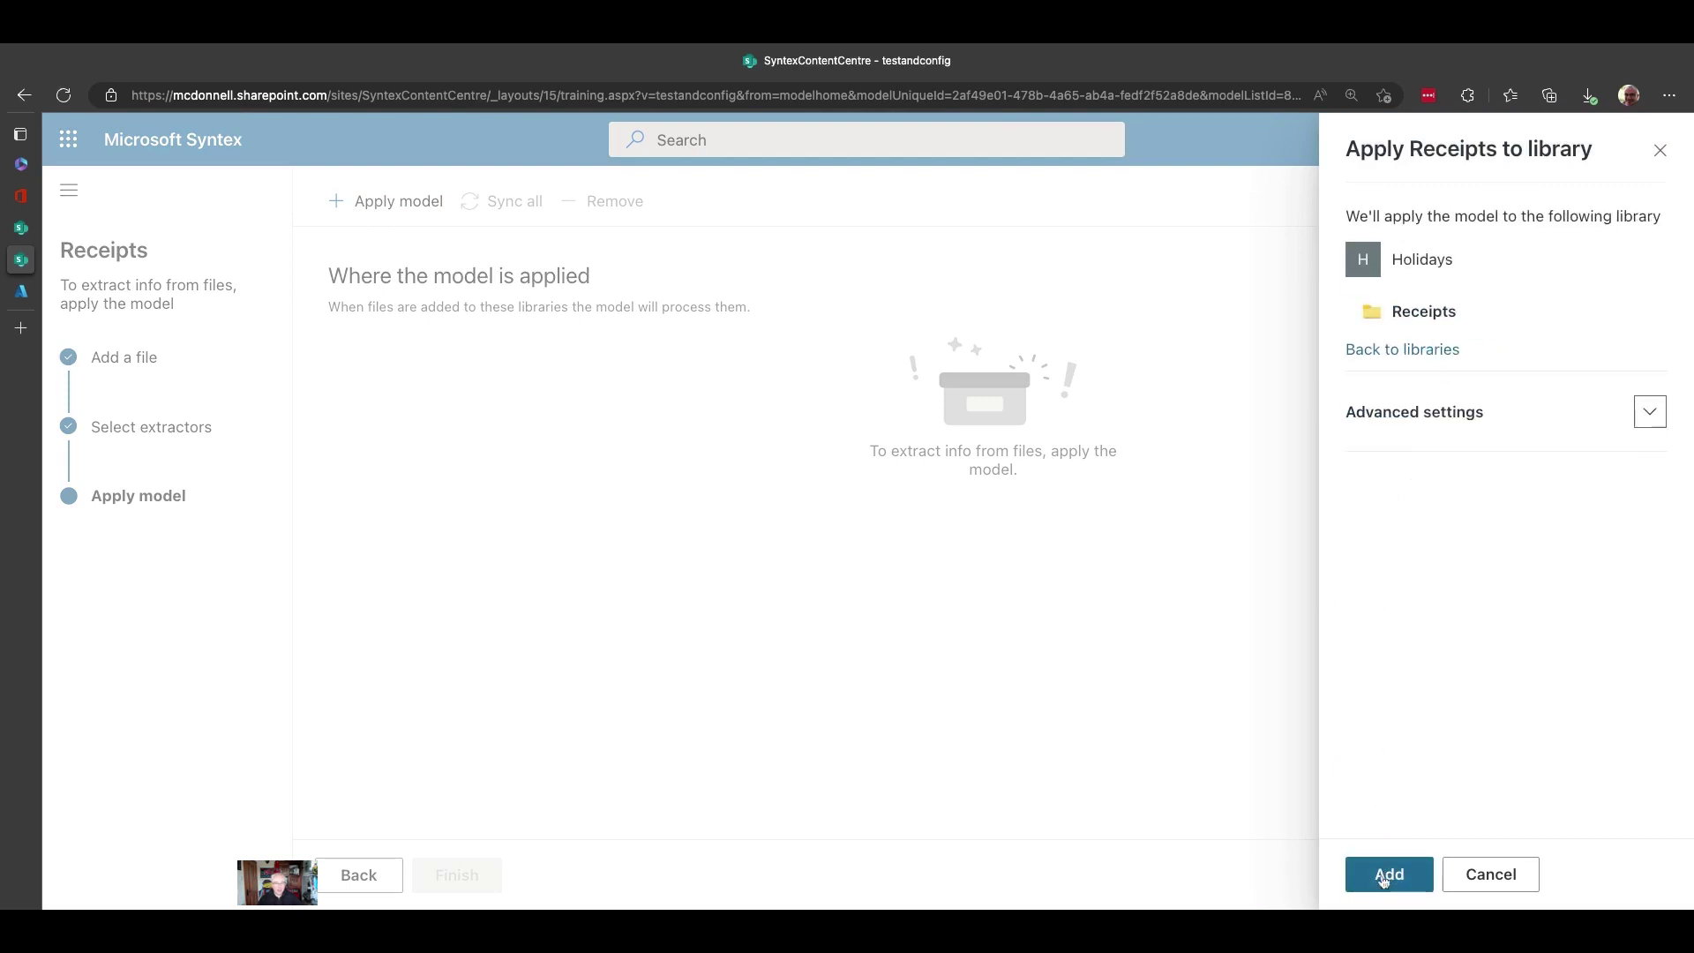
click(1649, 412)
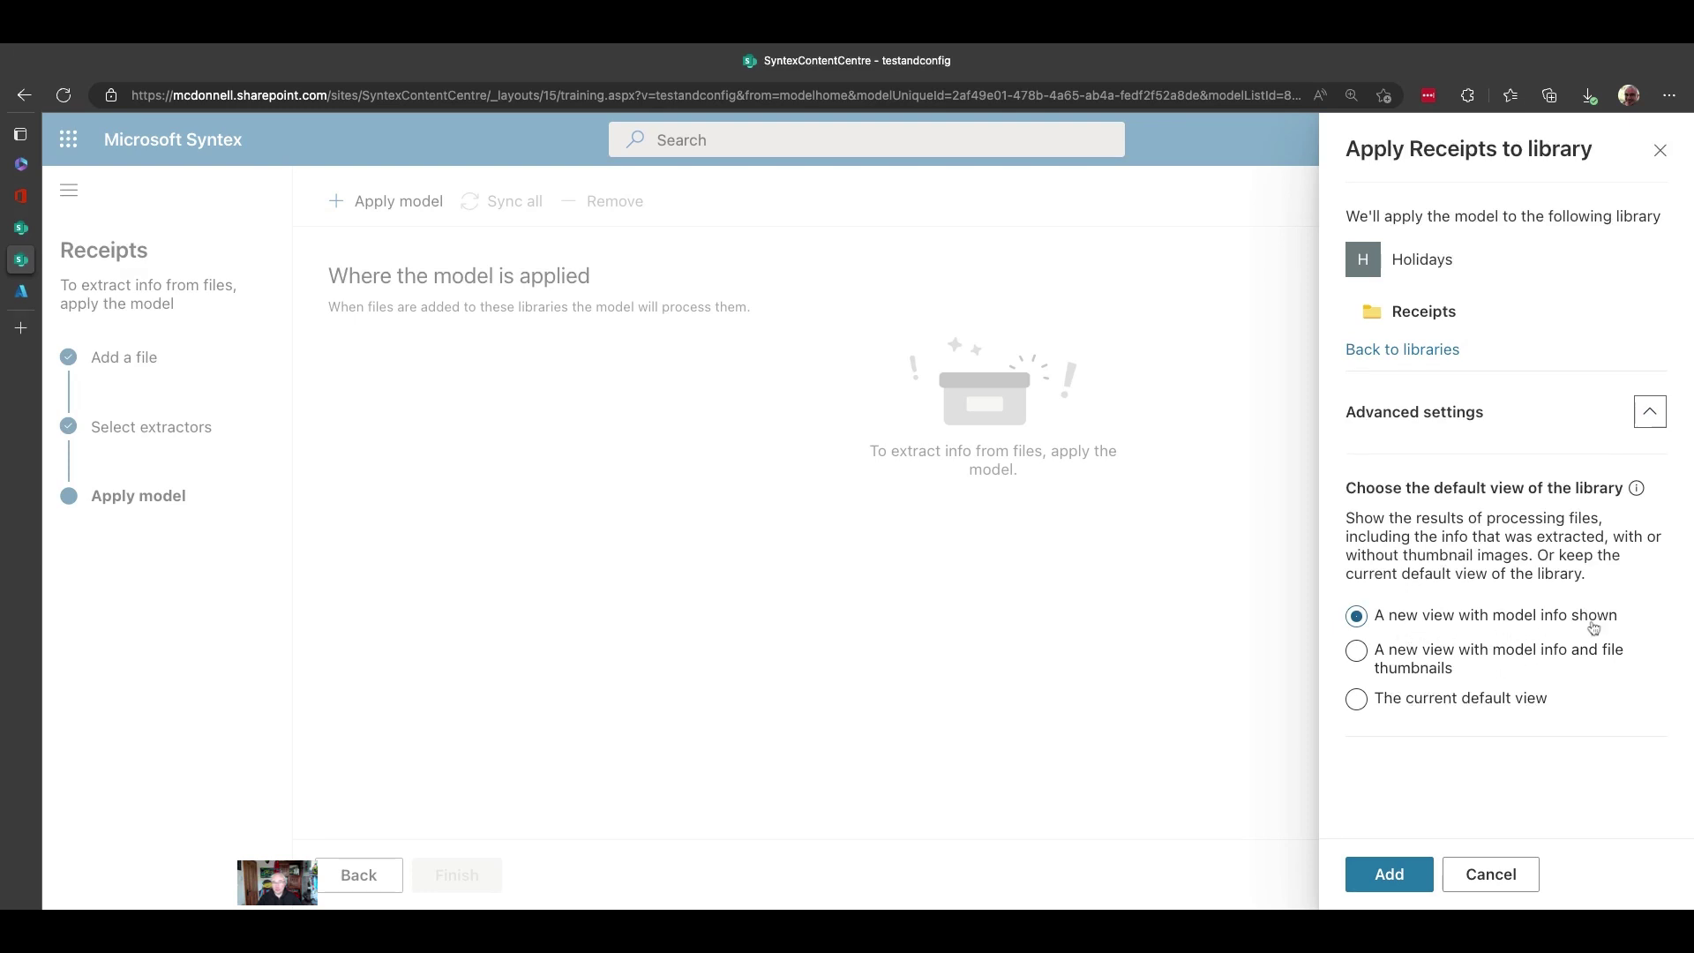
click(1359, 653)
click(1384, 872)
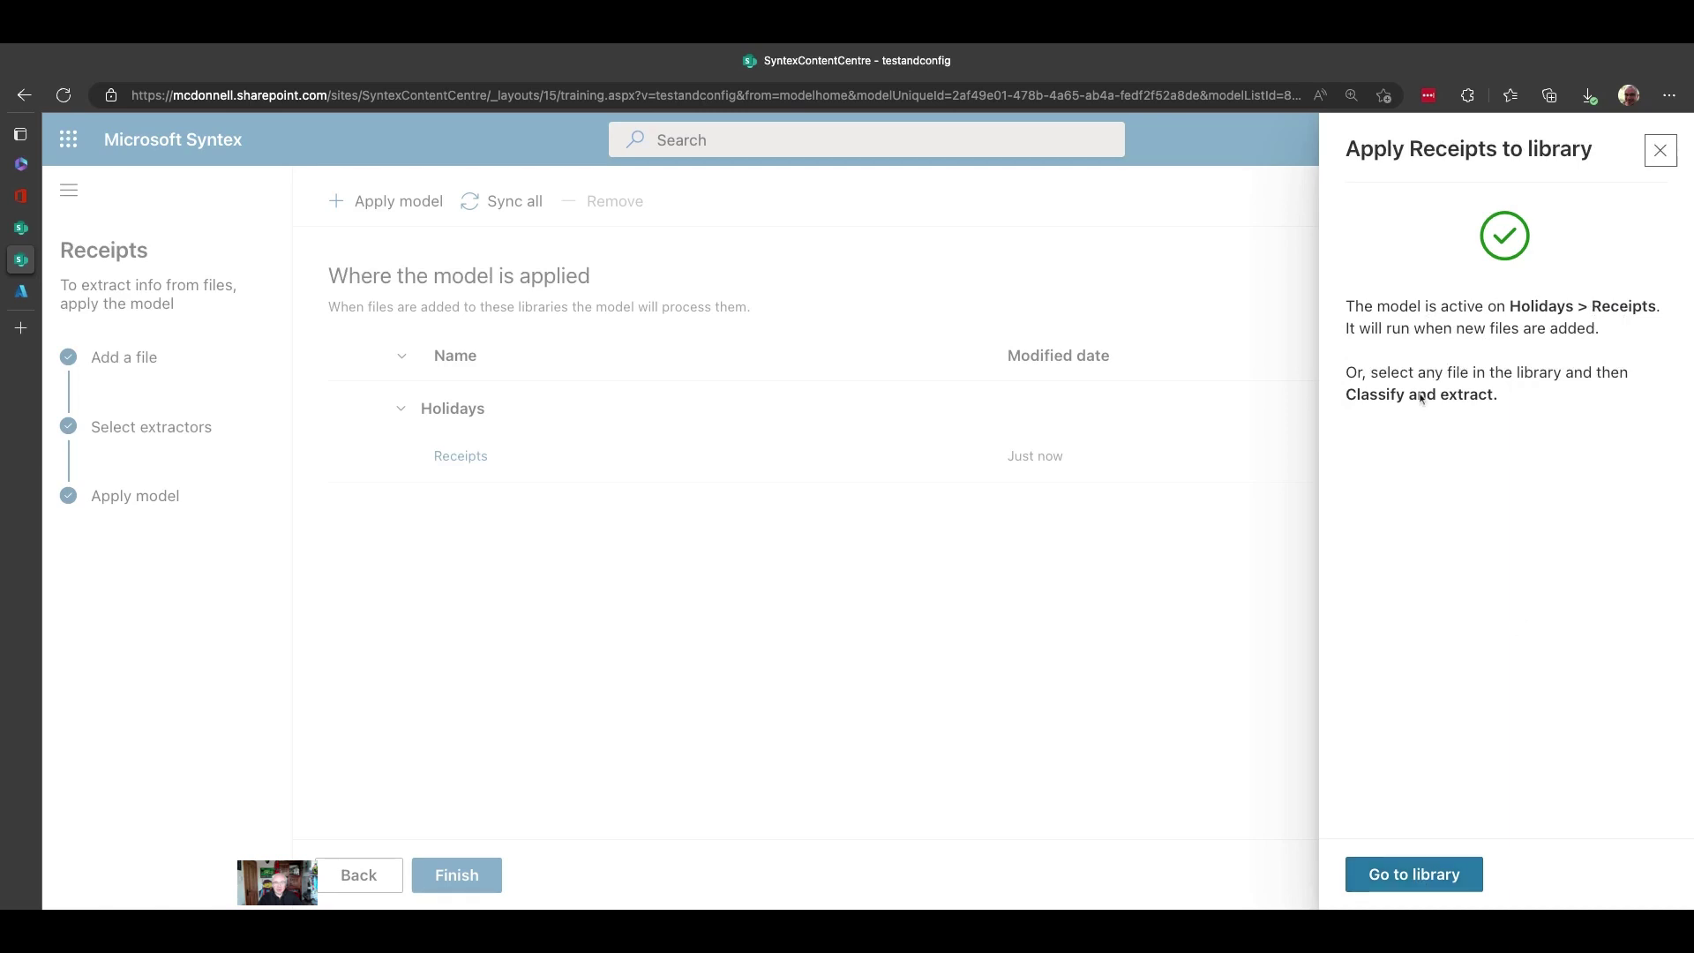
Step: Go to the Holidays Receipts library, open the France2022 folder and review which Syntex models are applied there
click(1431, 874)
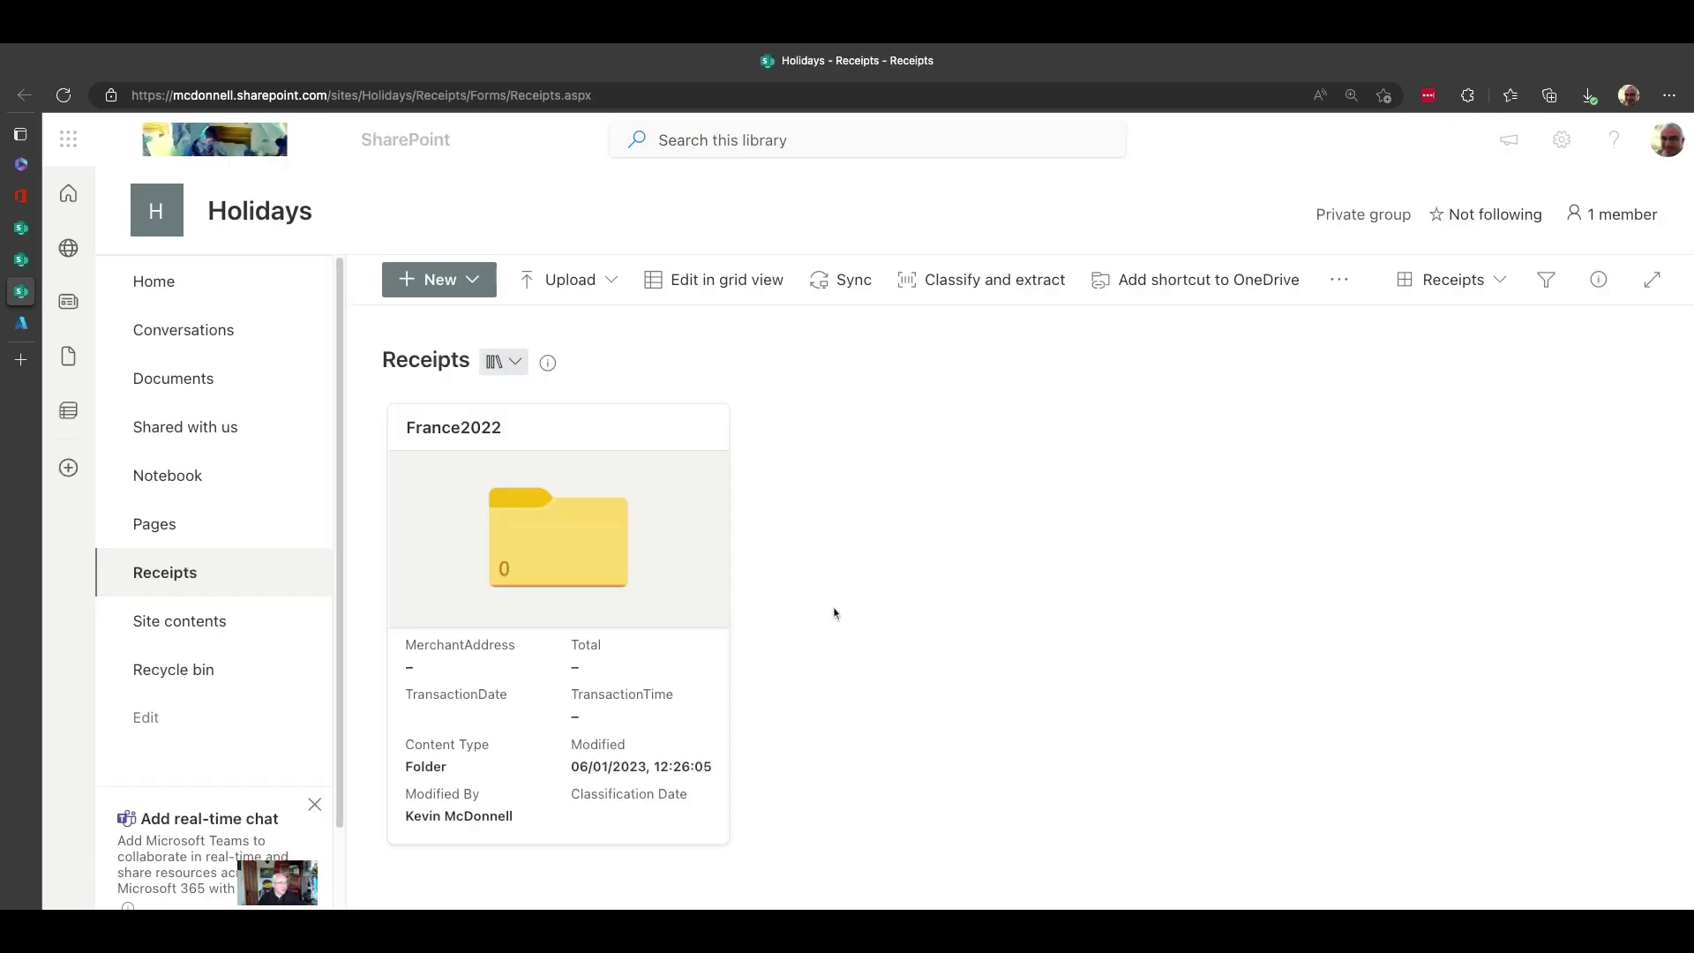
click(463, 436)
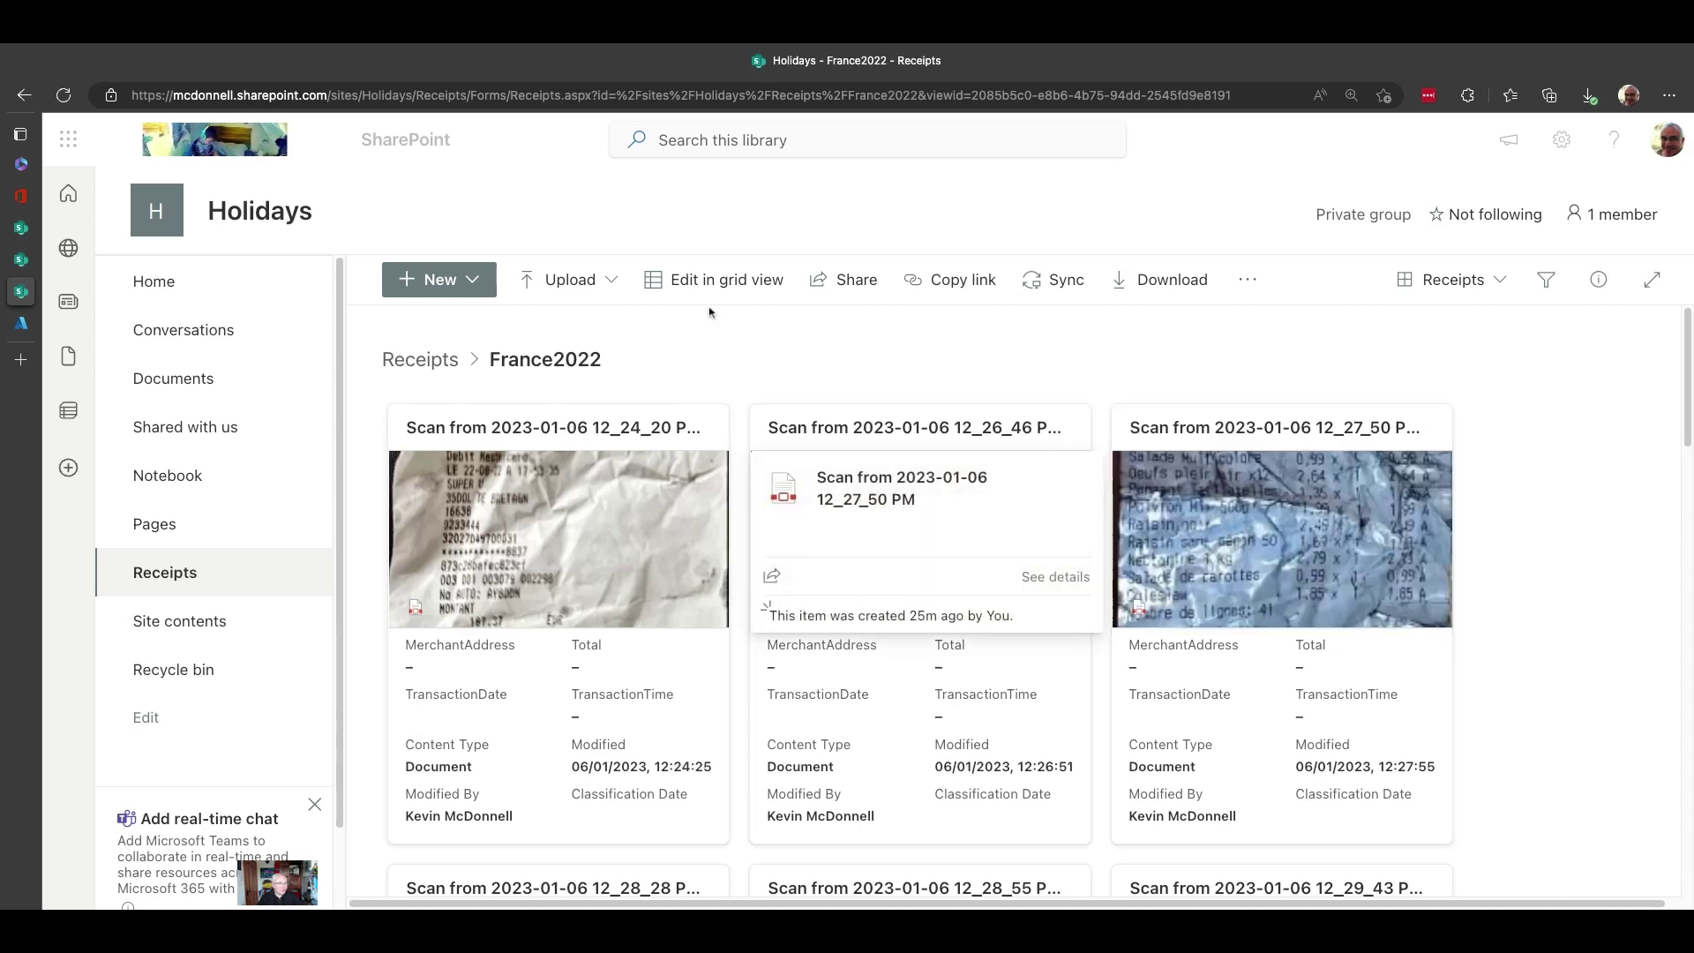
click(1247, 280)
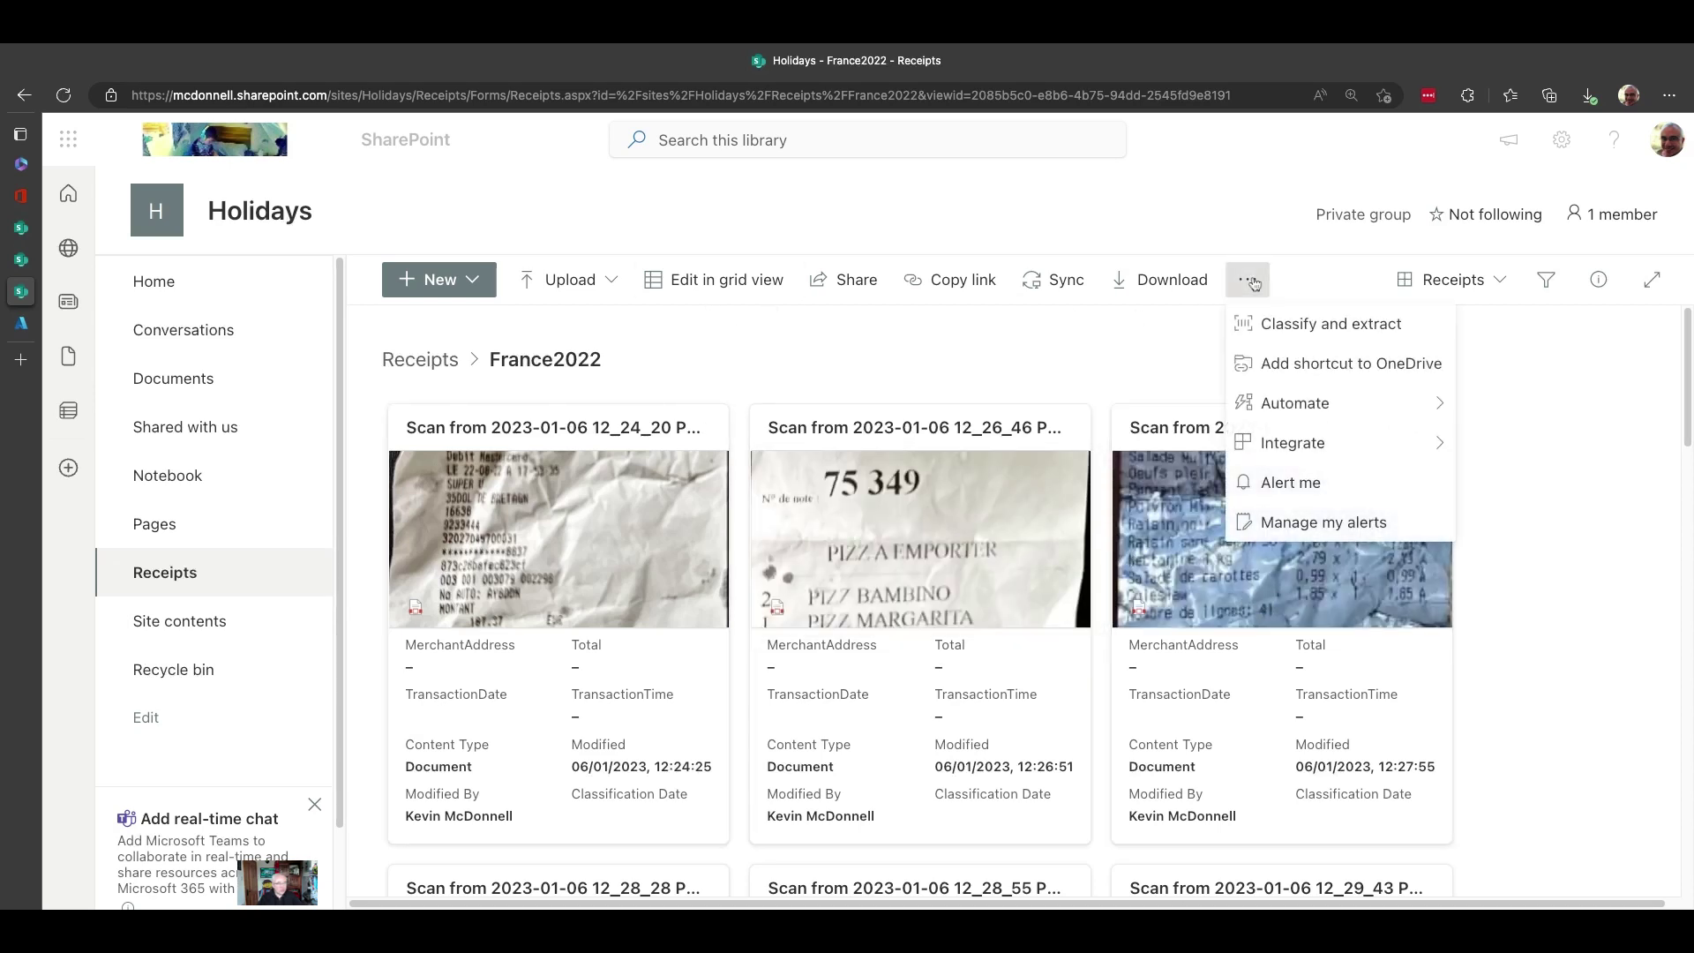
click(1290, 325)
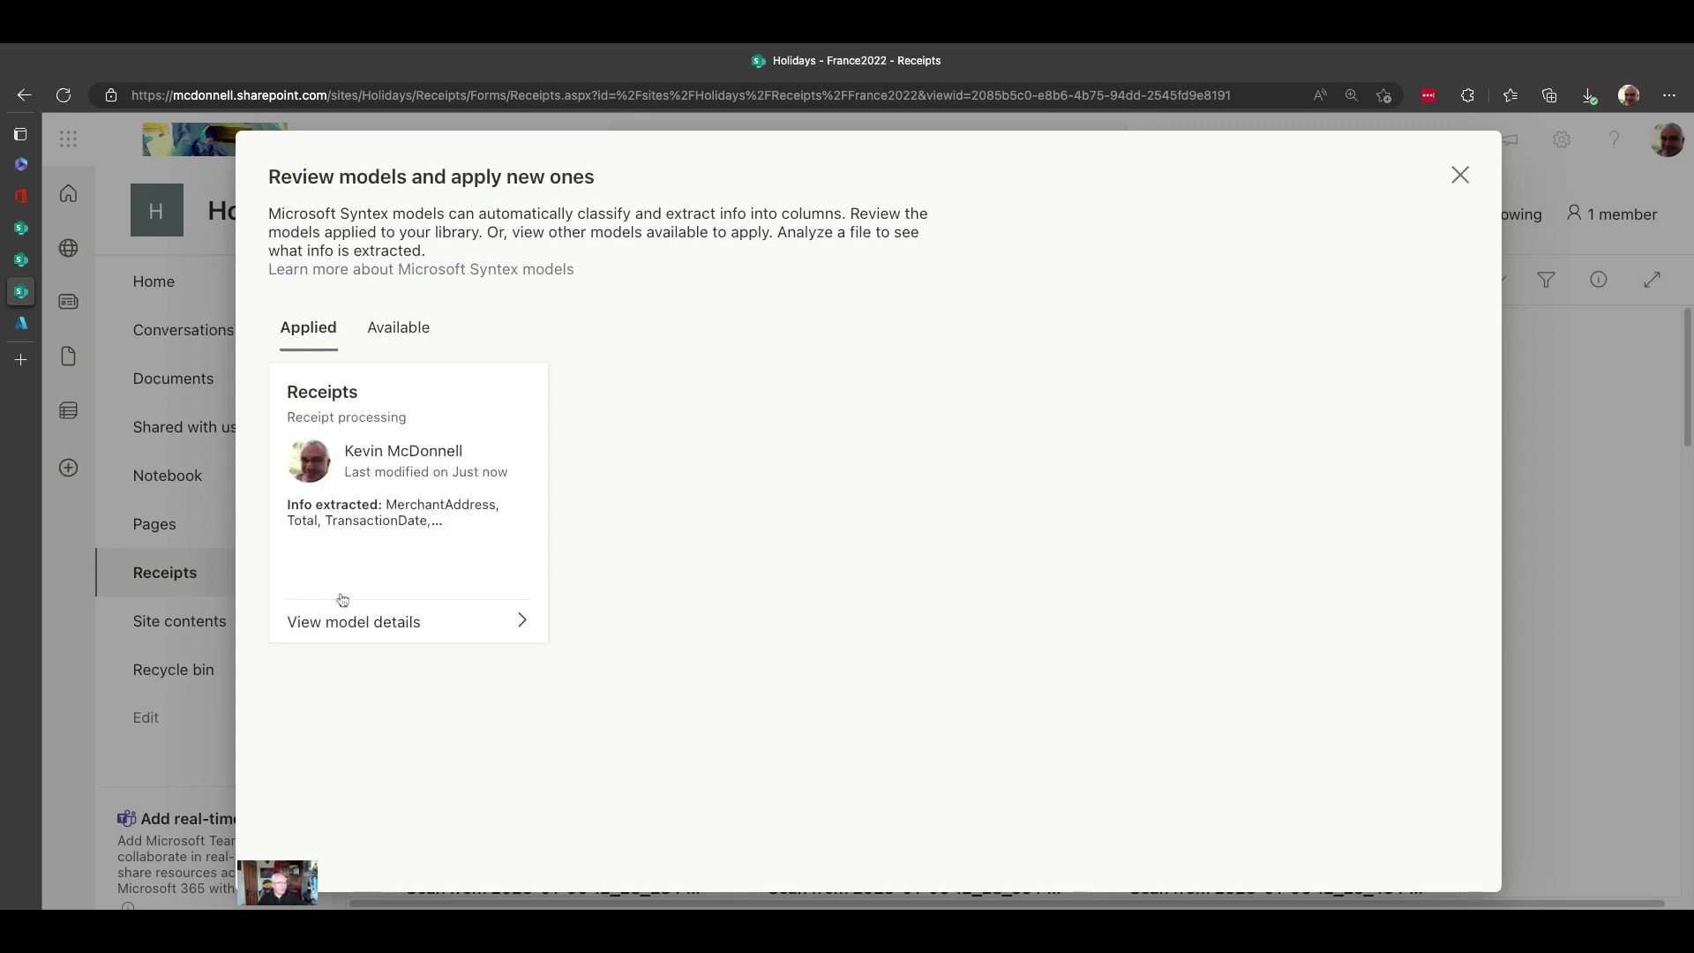
click(1461, 176)
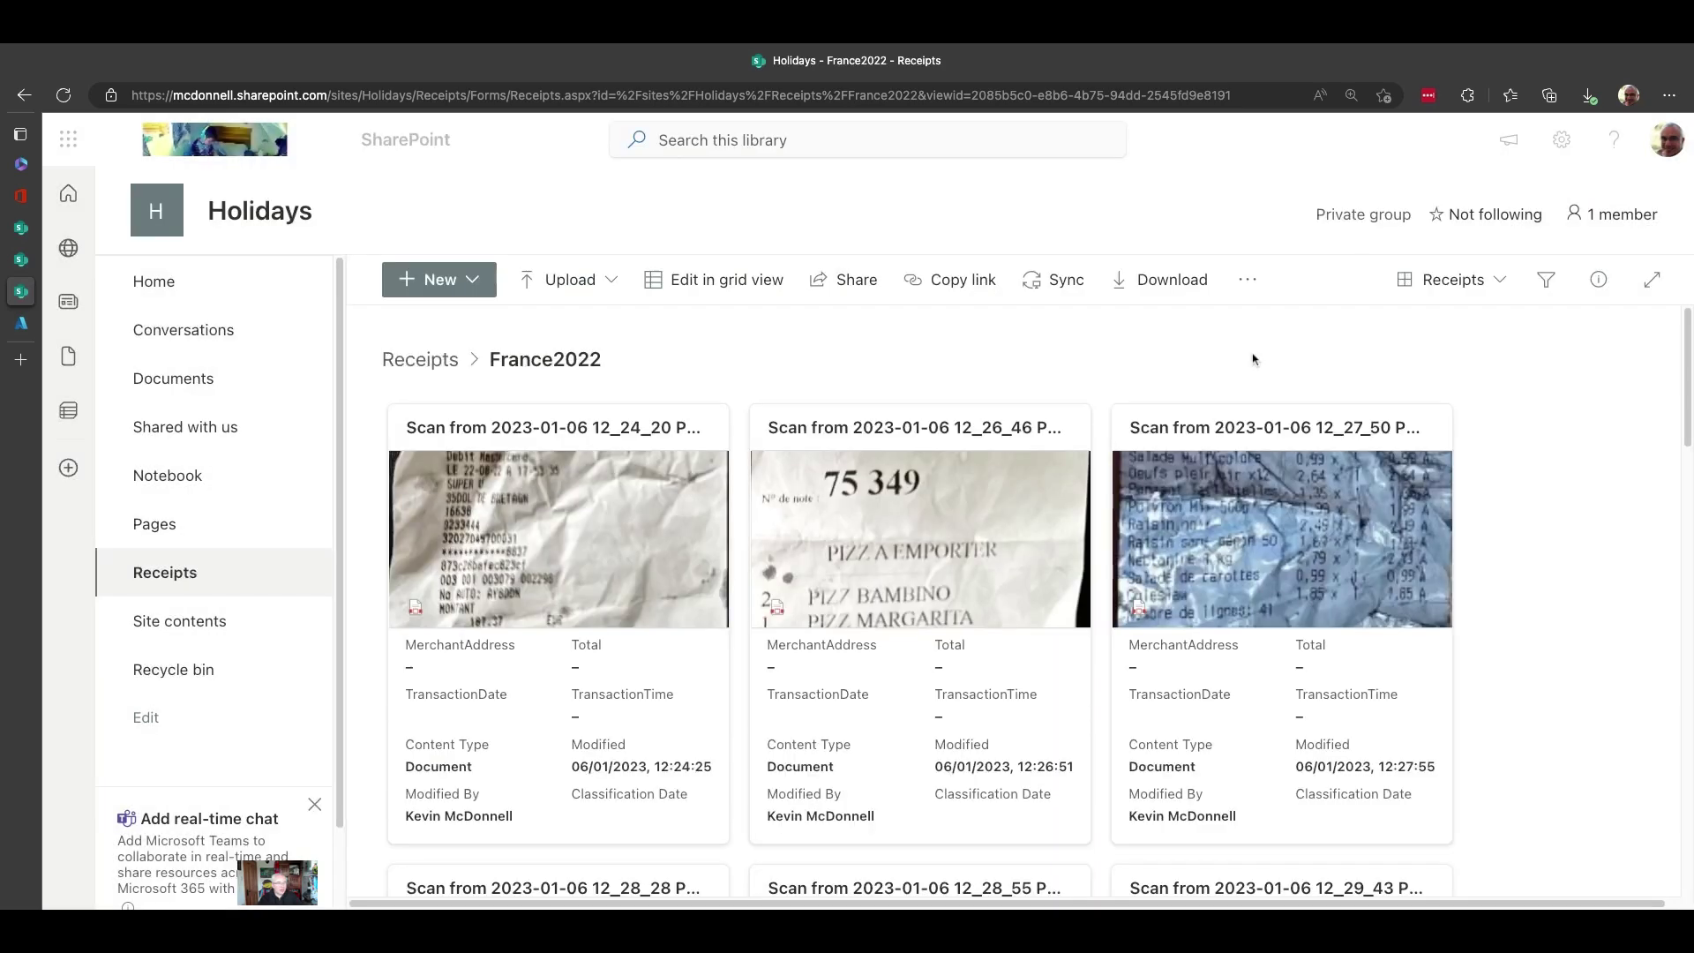
Step: Look through the receipt scans in the France2022 folder and check the extracted values on the 12_24_20 PM scan's card
scroll(987, 772, down, 3)
scroll(987, 772, down, 15)
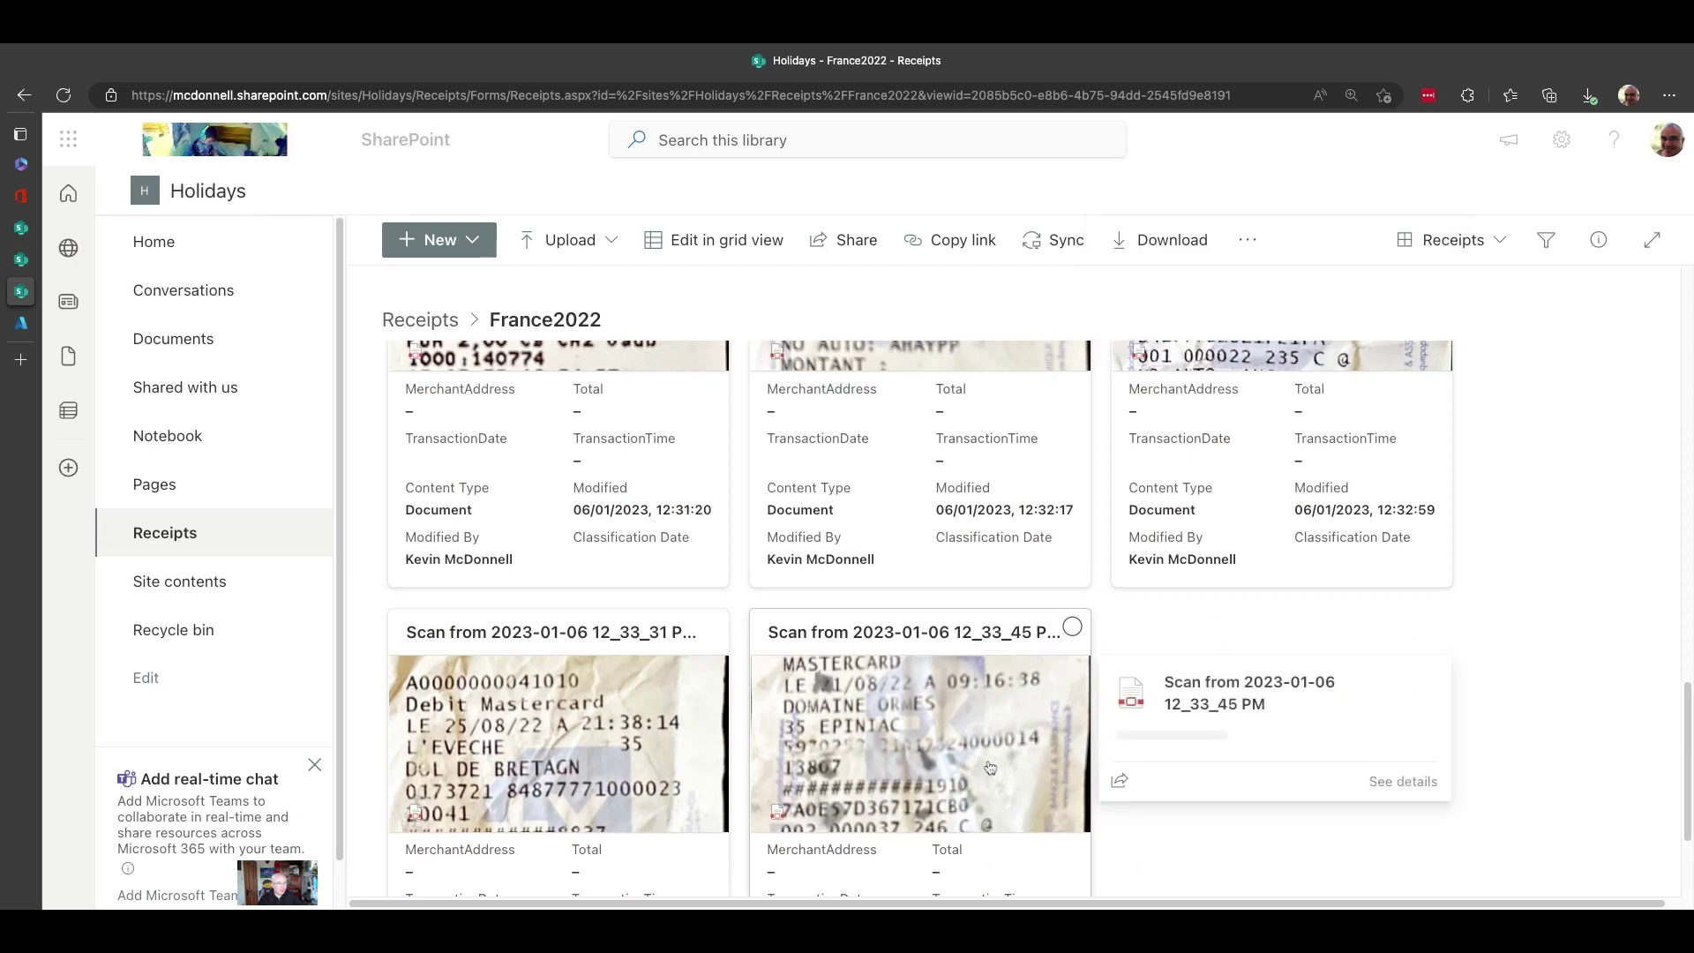
scroll(988, 770, down, 1)
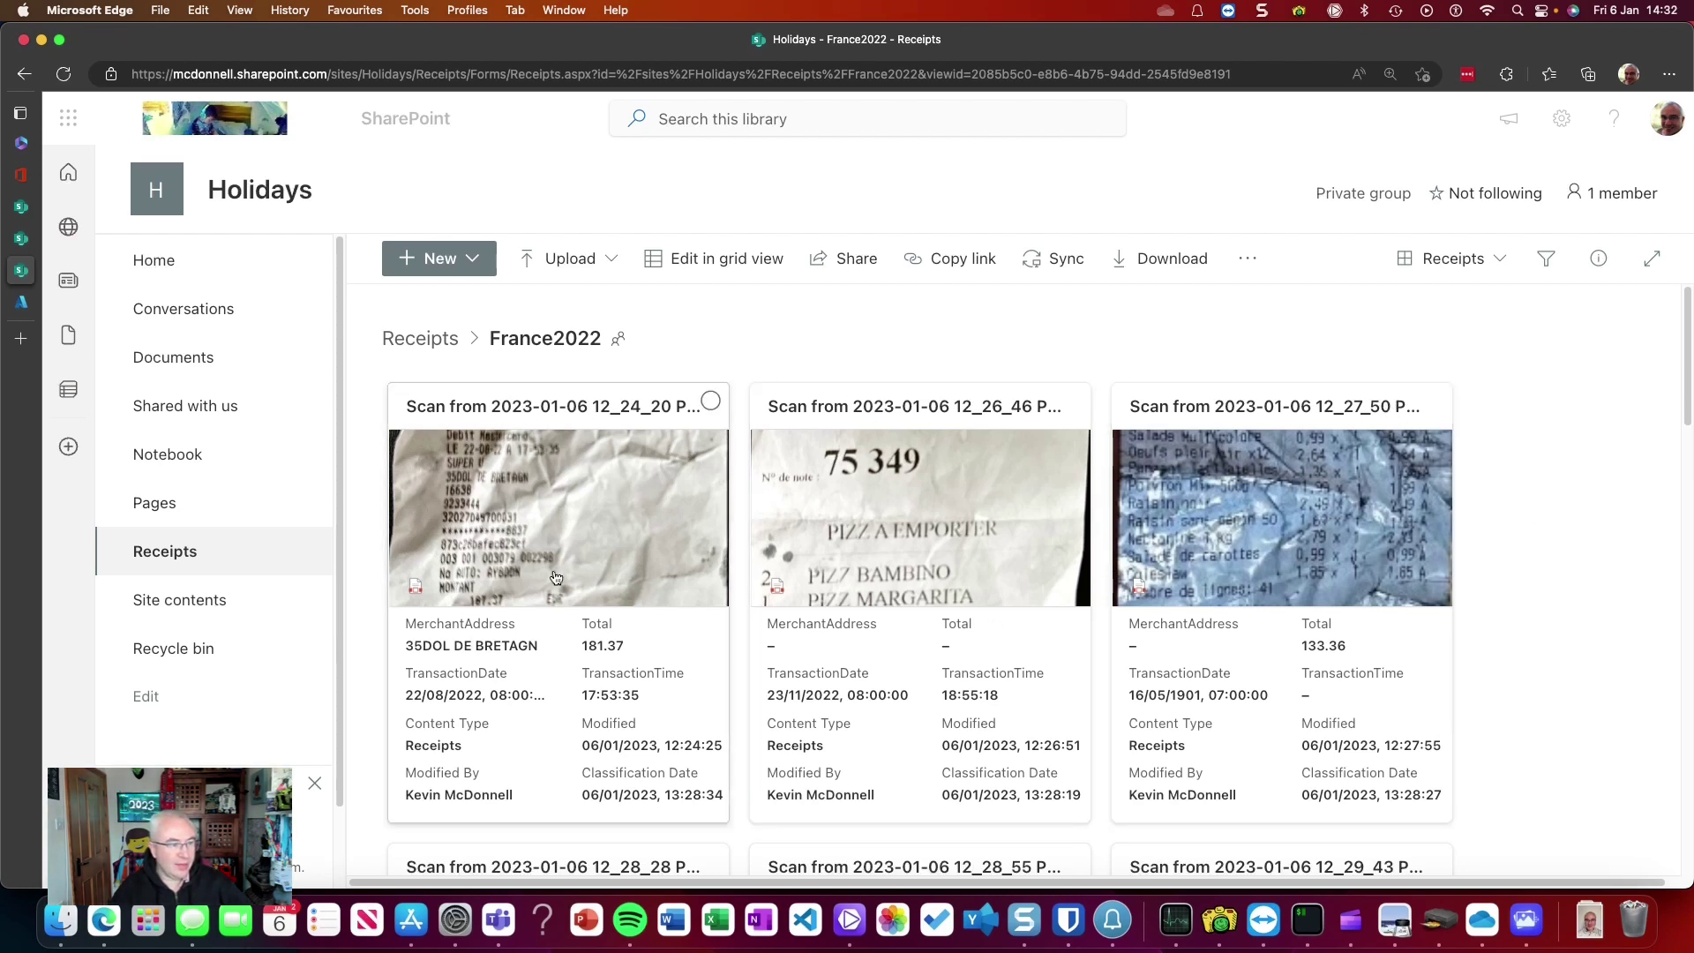
mouse_move(575, 471)
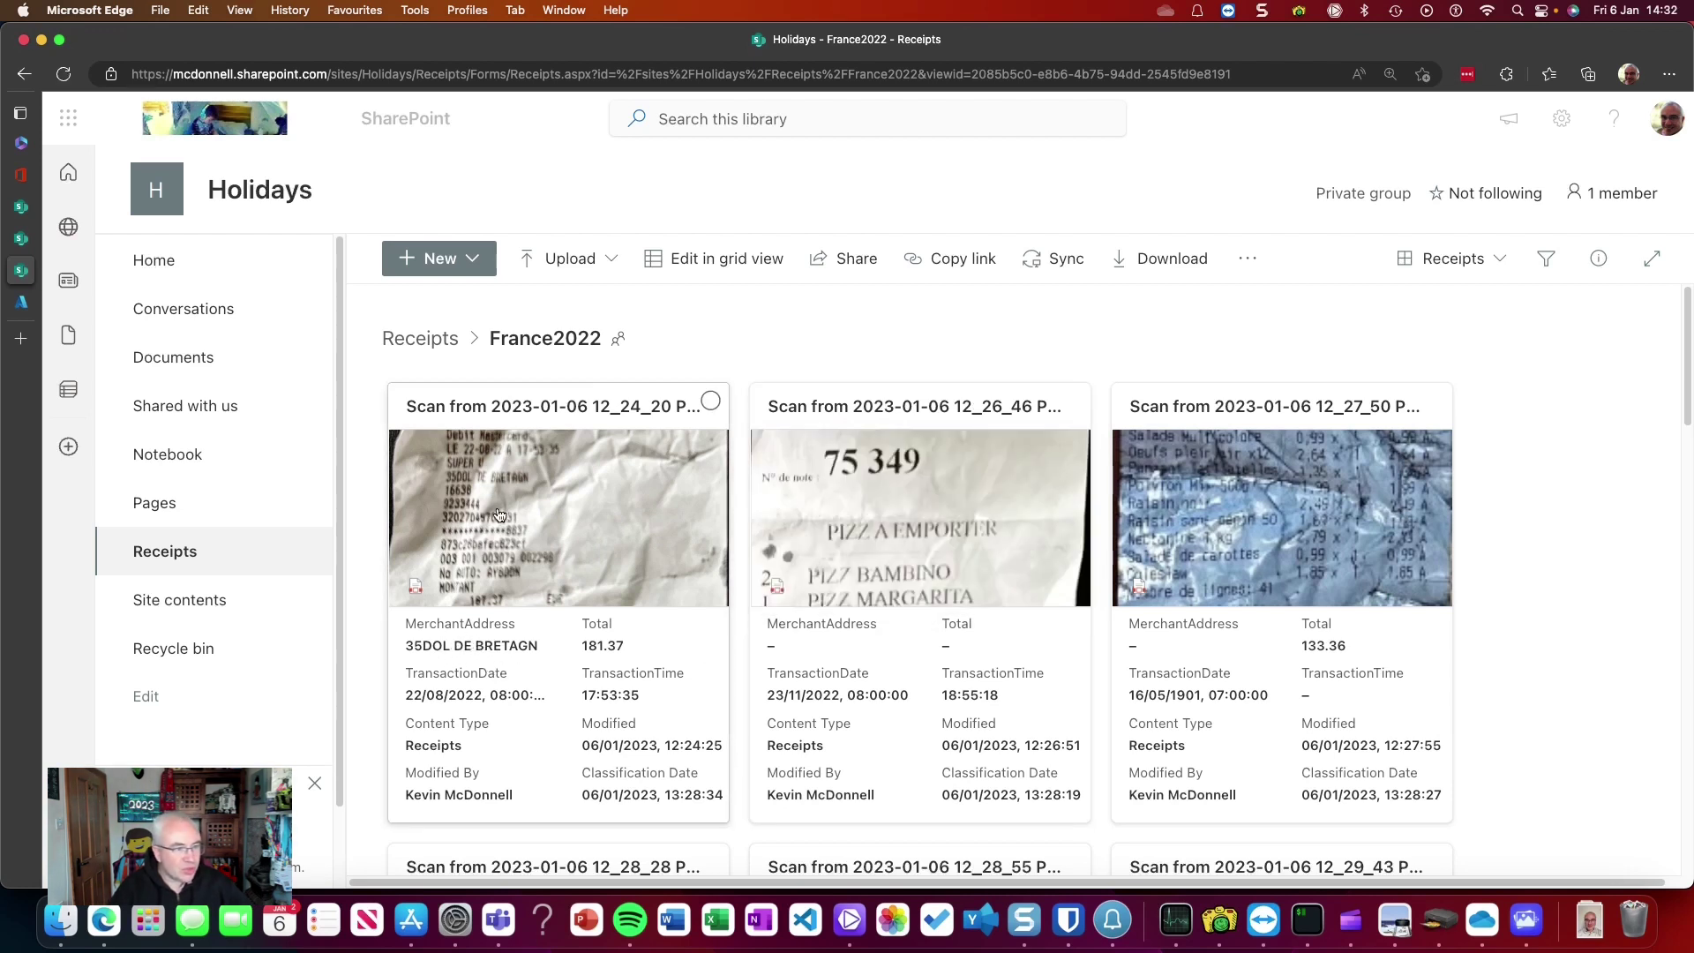
mouse_move(554, 517)
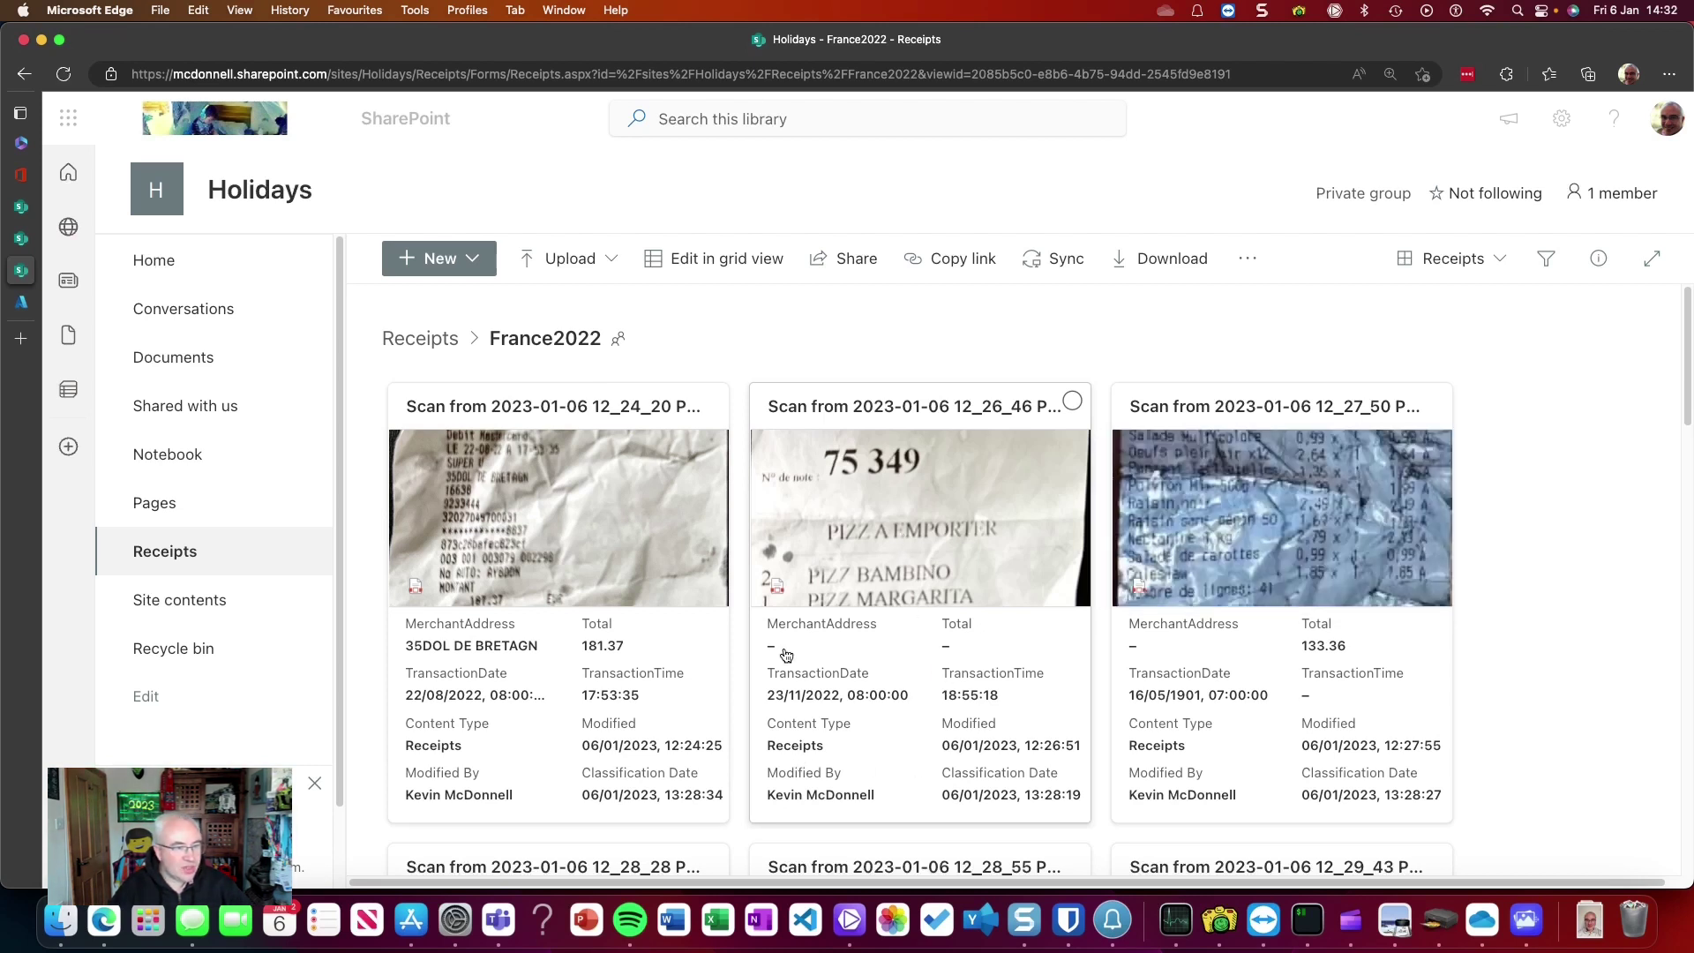
Step: Open the 12_26_46 PM scan with its details and compare the extracted address, total, date and time with the receipt
click(956, 527)
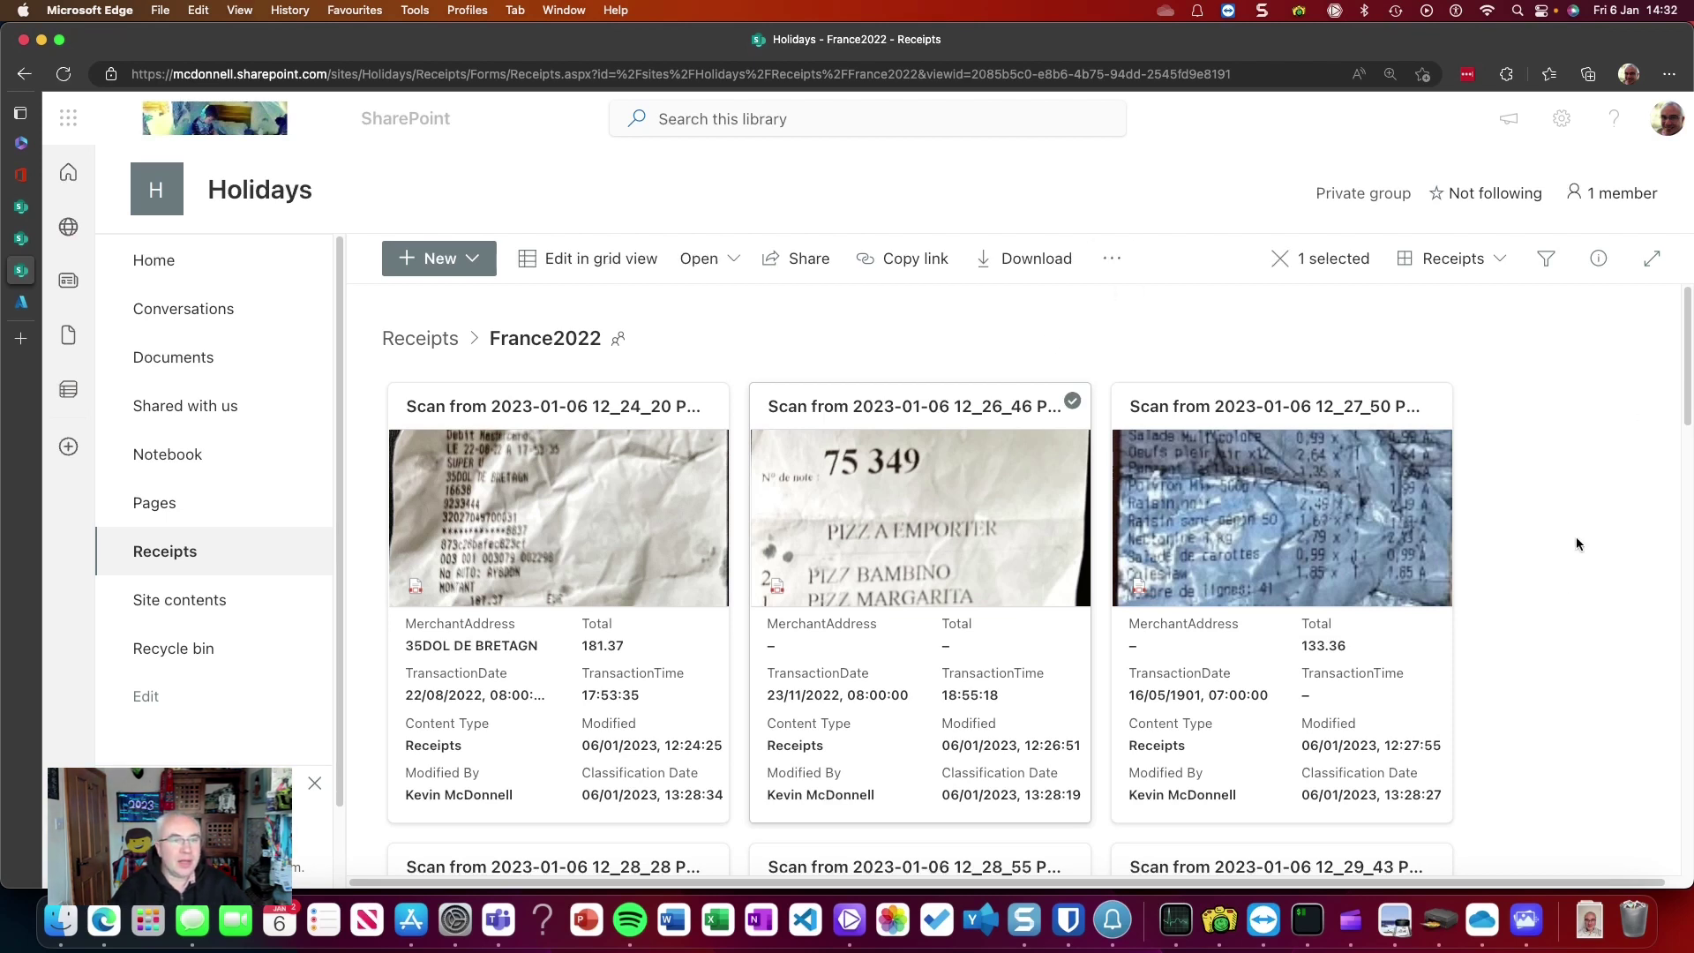
click(1569, 609)
click(933, 600)
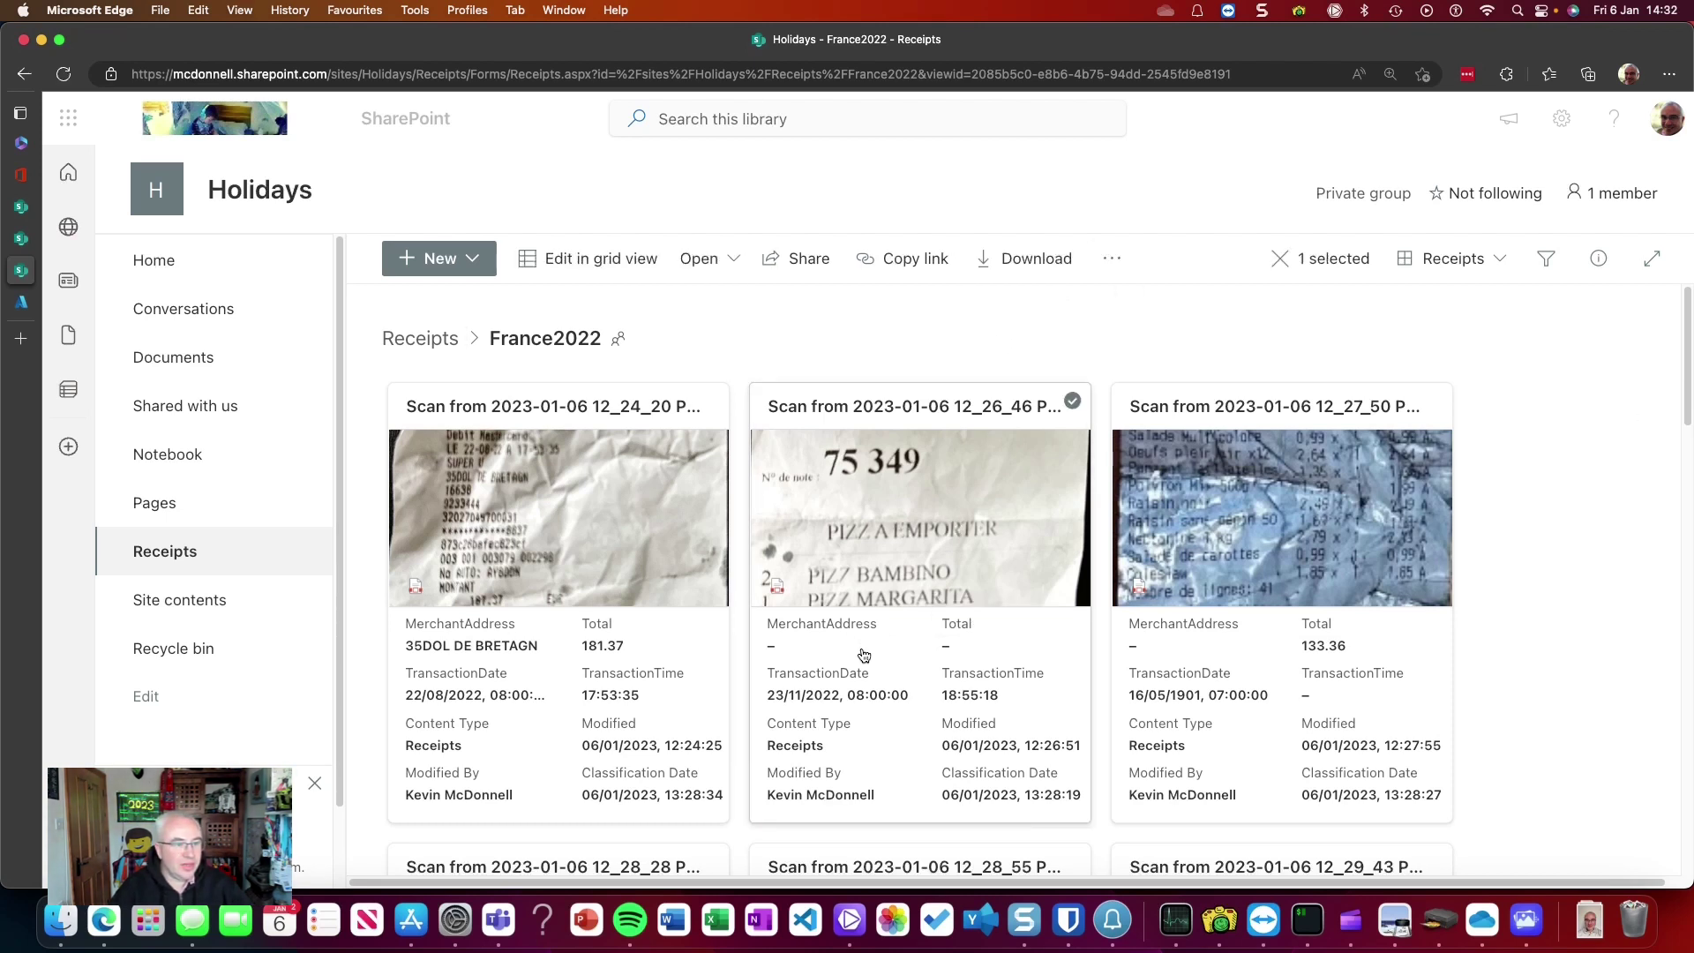
click(860, 653)
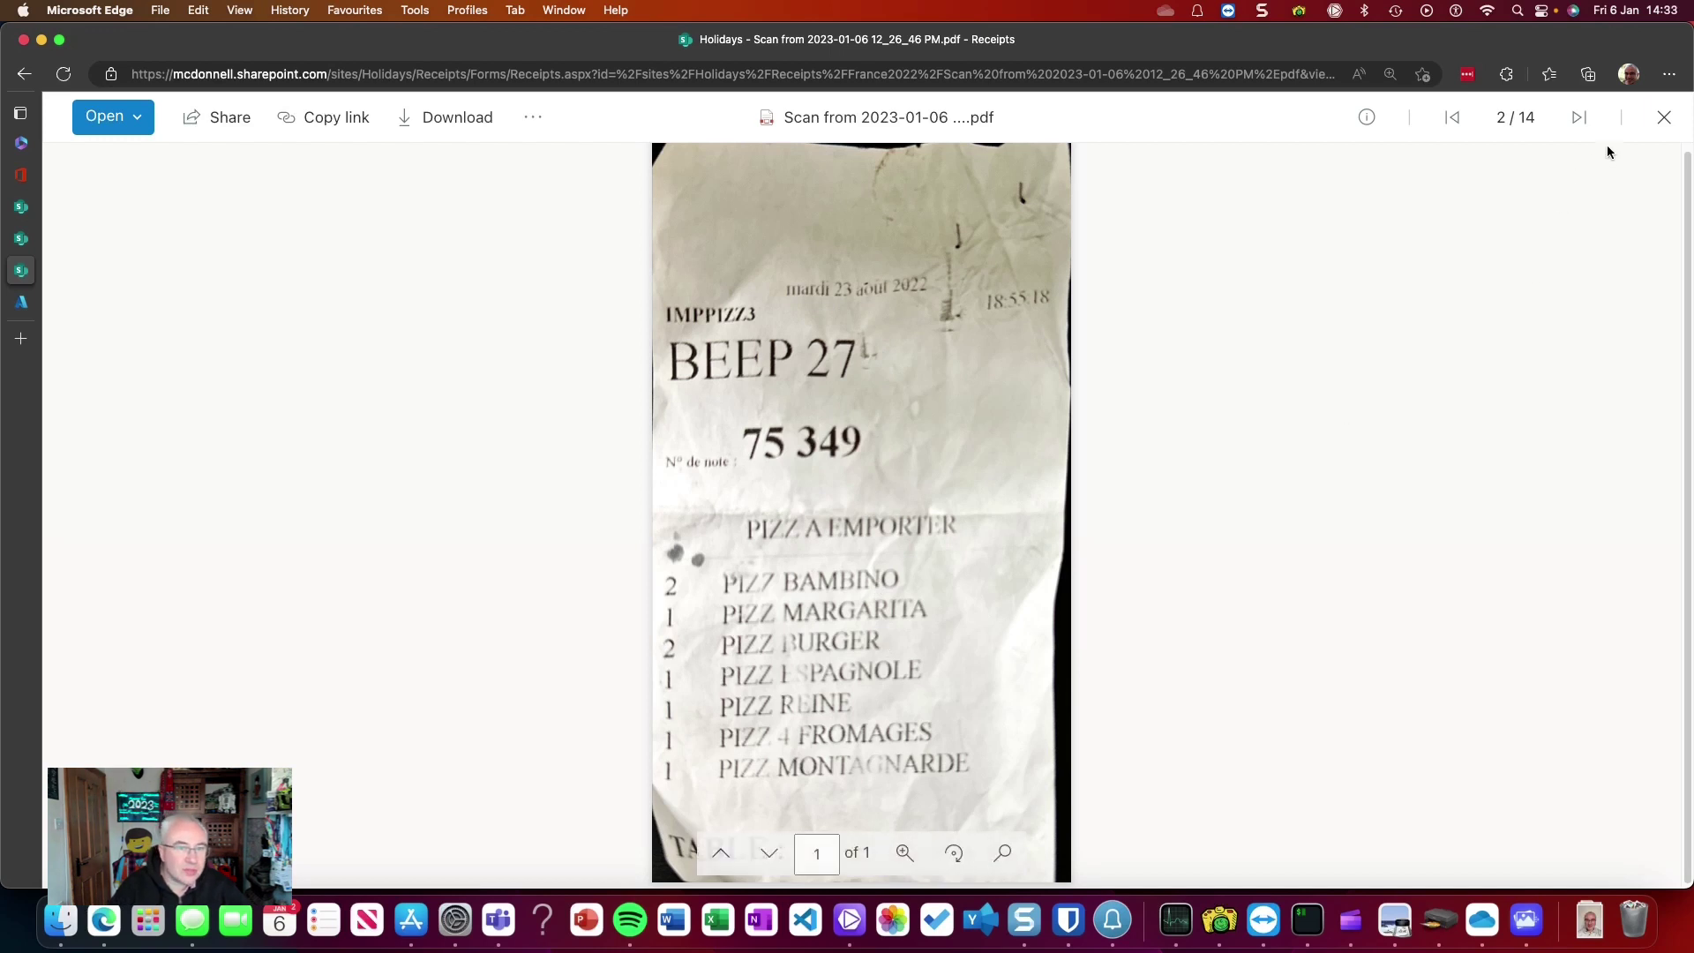
click(1369, 121)
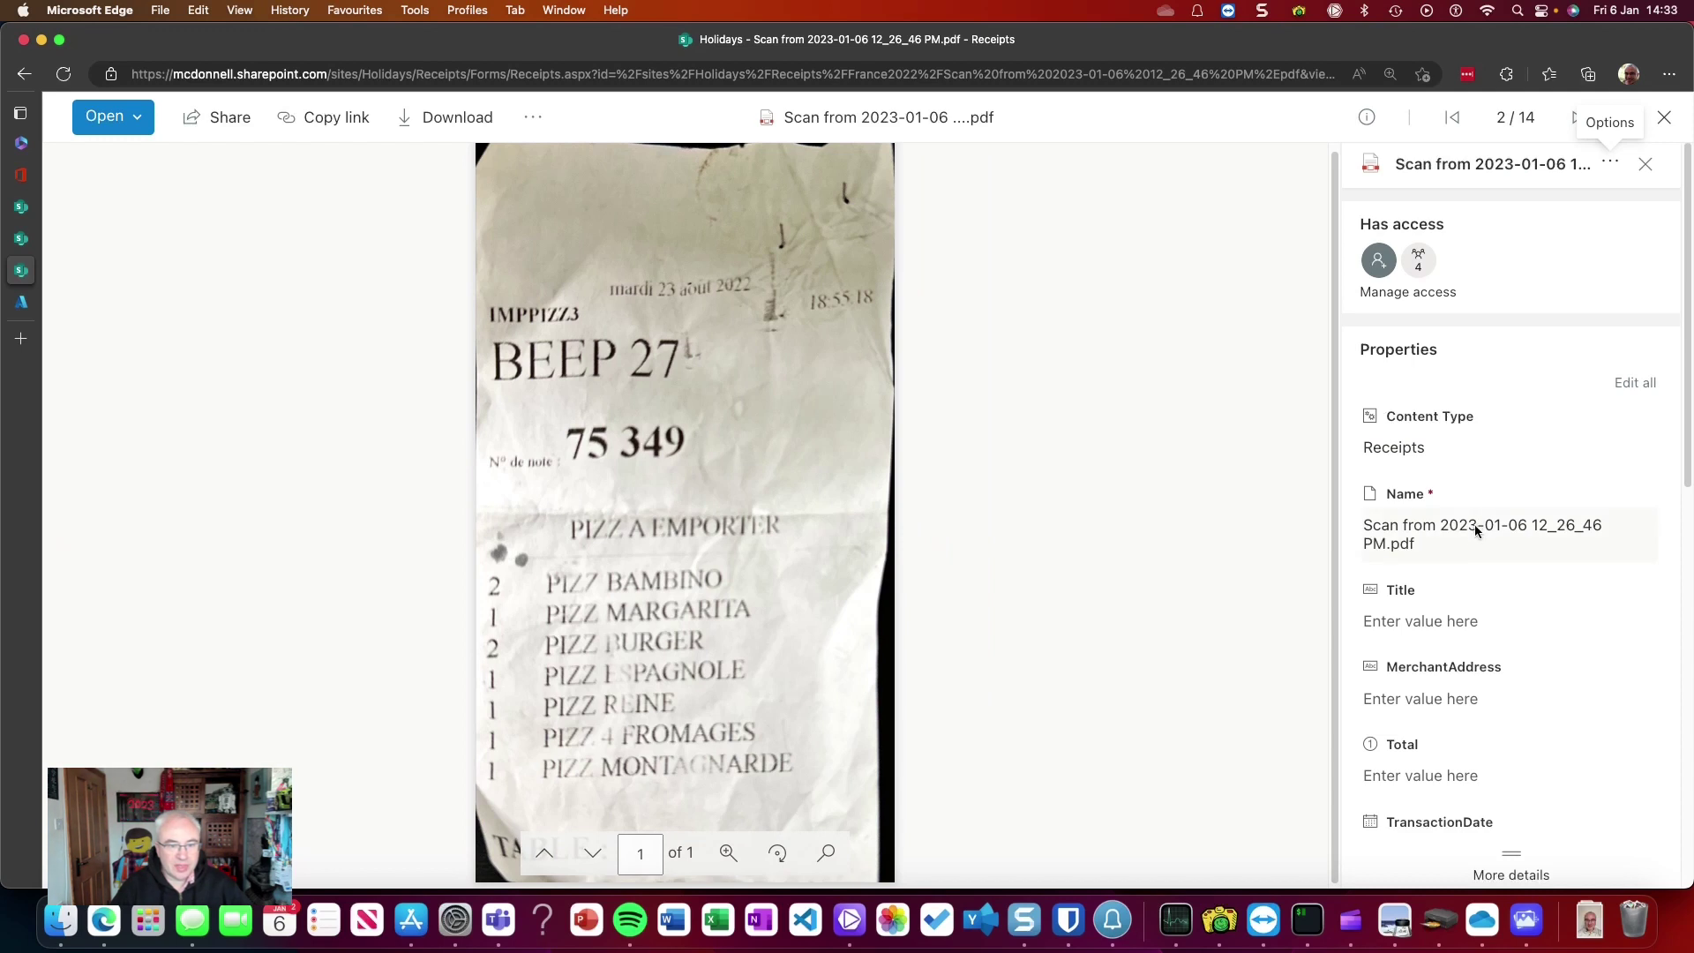
scroll(1469, 600, down, 4)
scroll(1464, 605, down, 1)
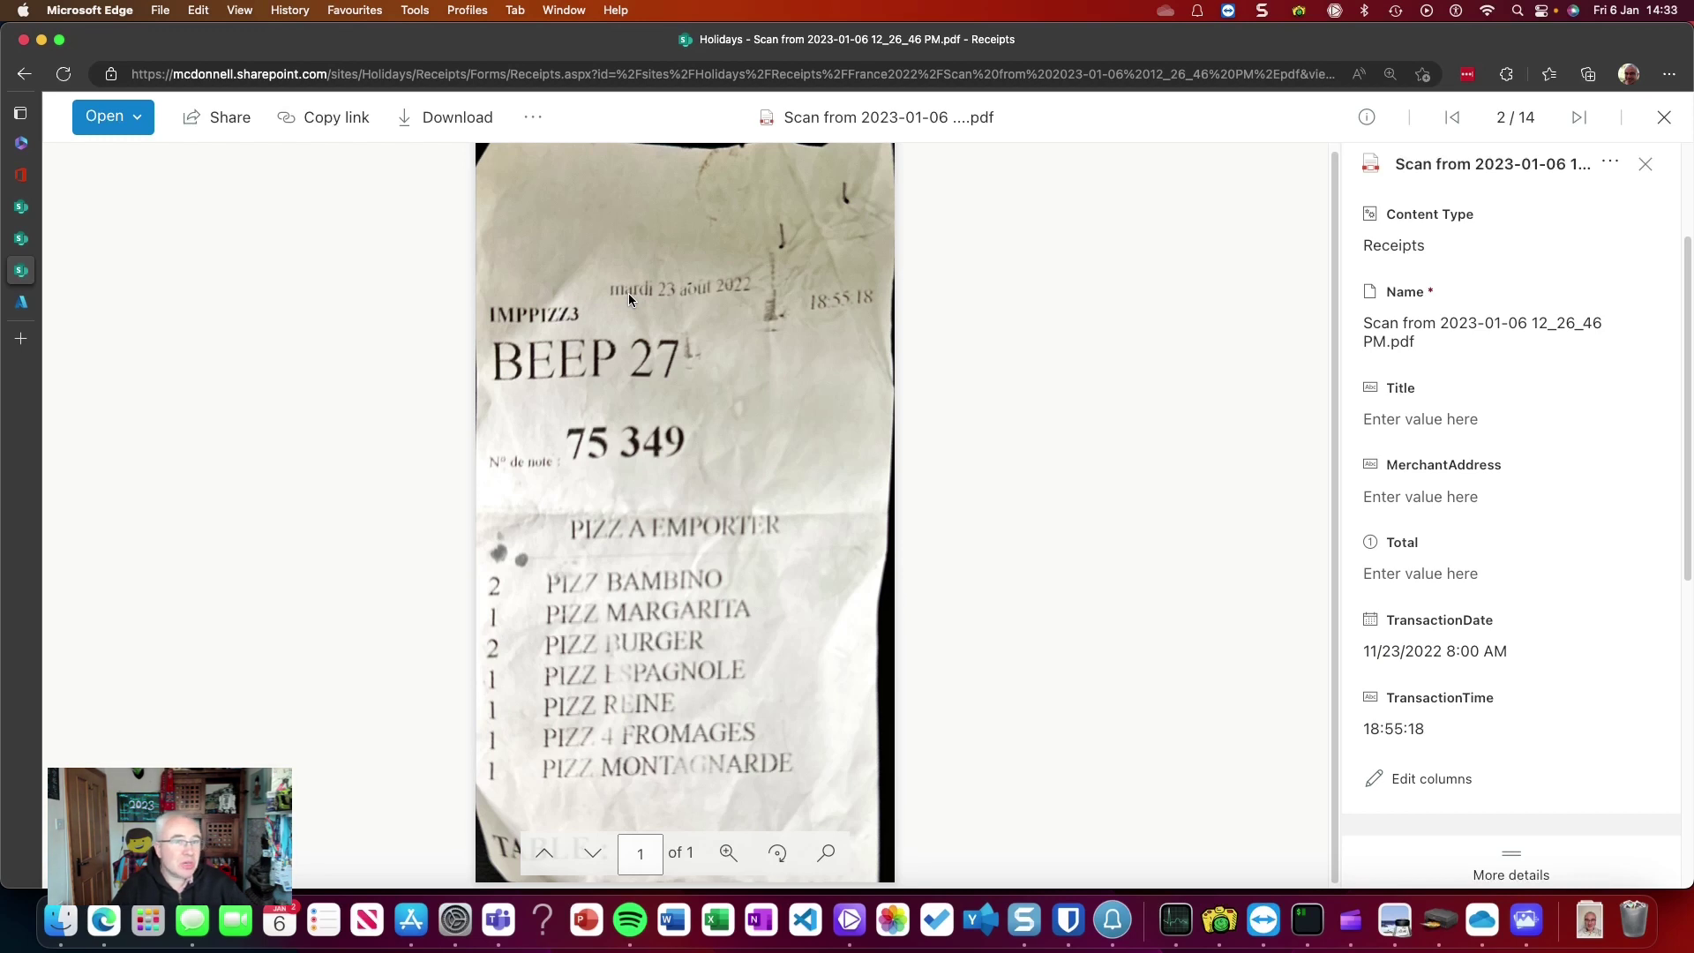
Step: Advance to the 12_27_50 PM scan and compare its extracted total and transaction date with the long receipt
click(1582, 120)
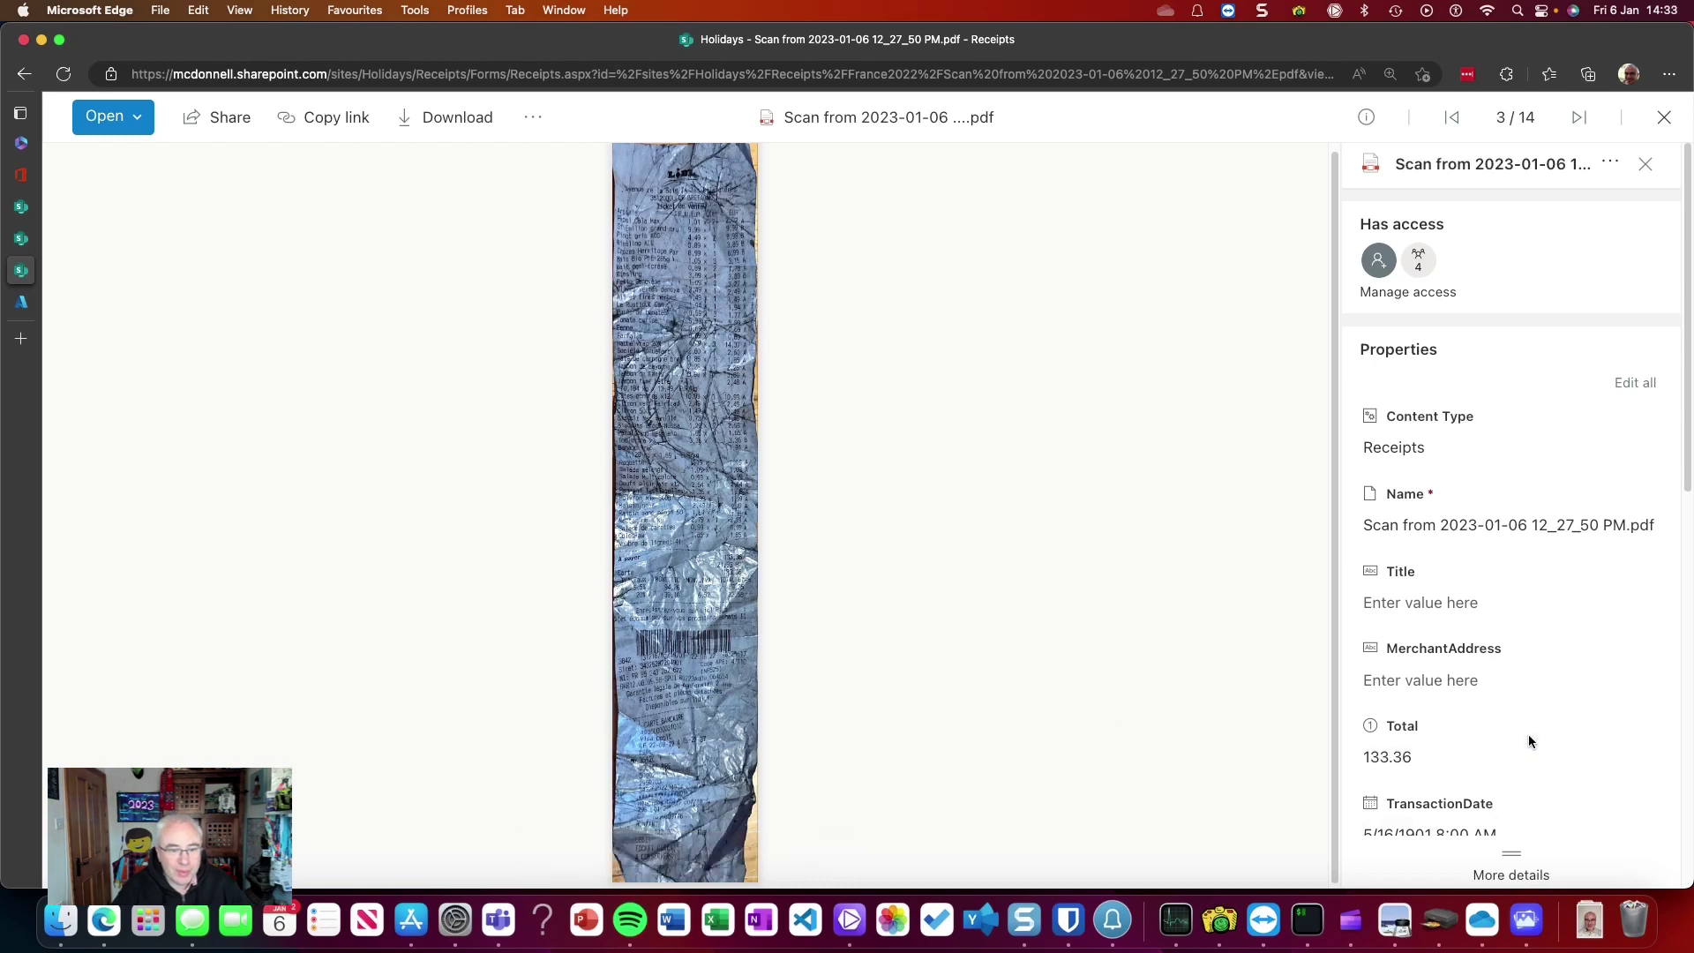
scroll(1464, 813, down, 1)
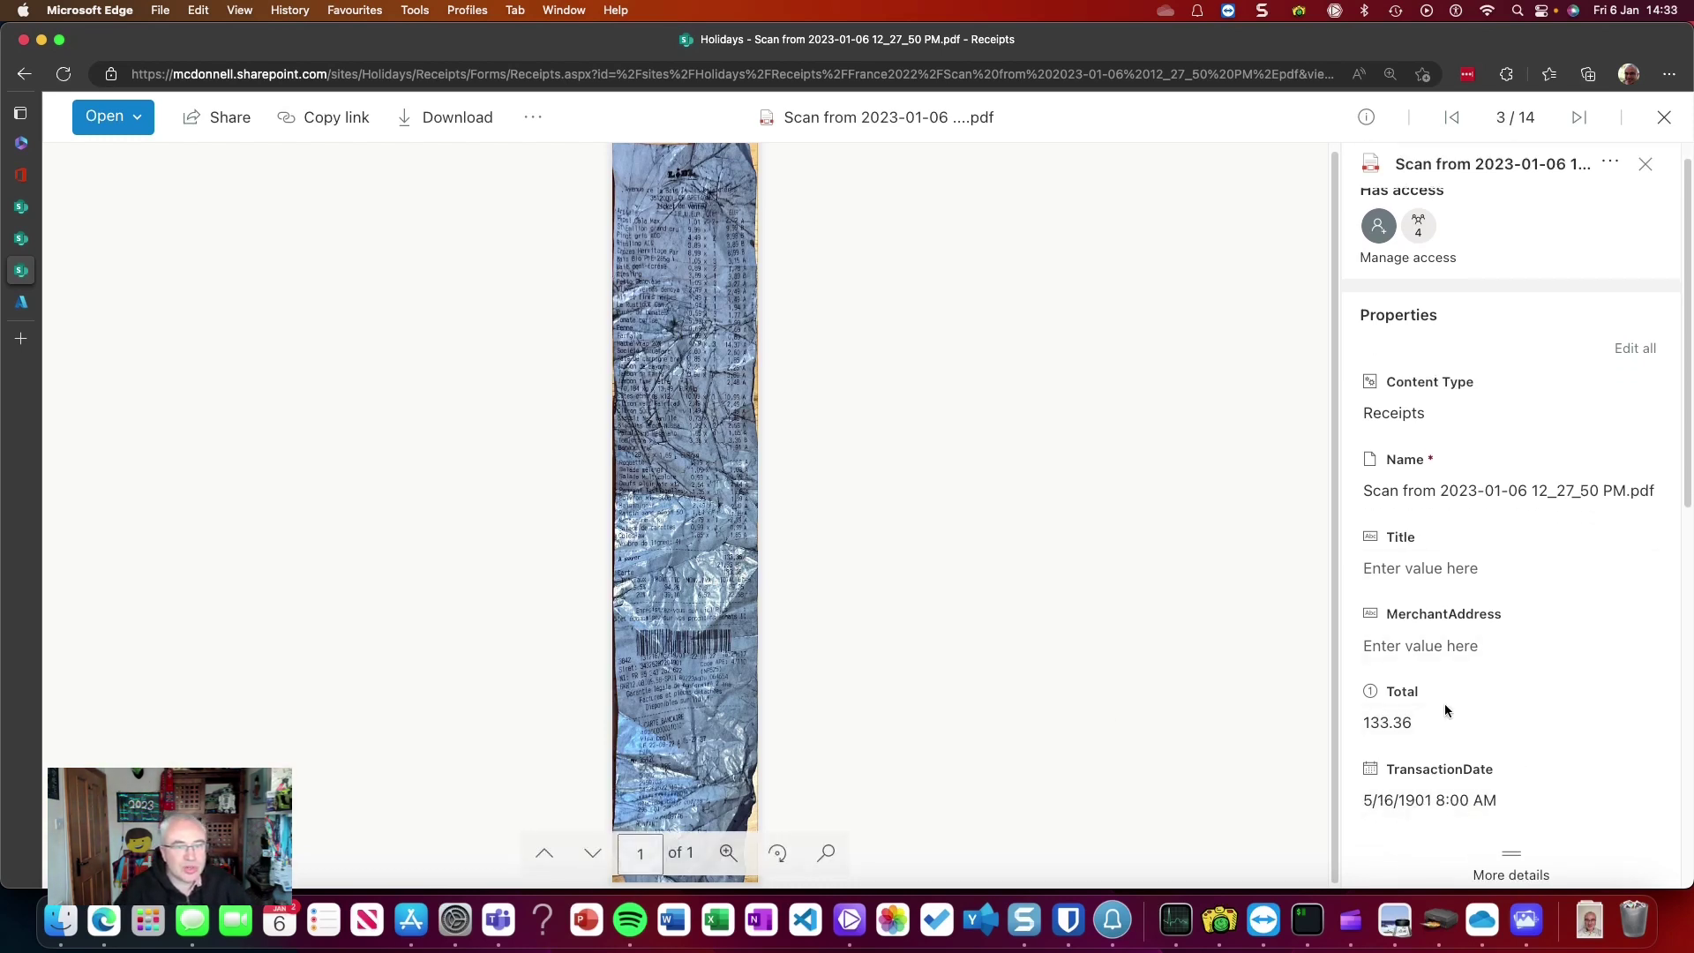
scroll(1475, 647, up, 1)
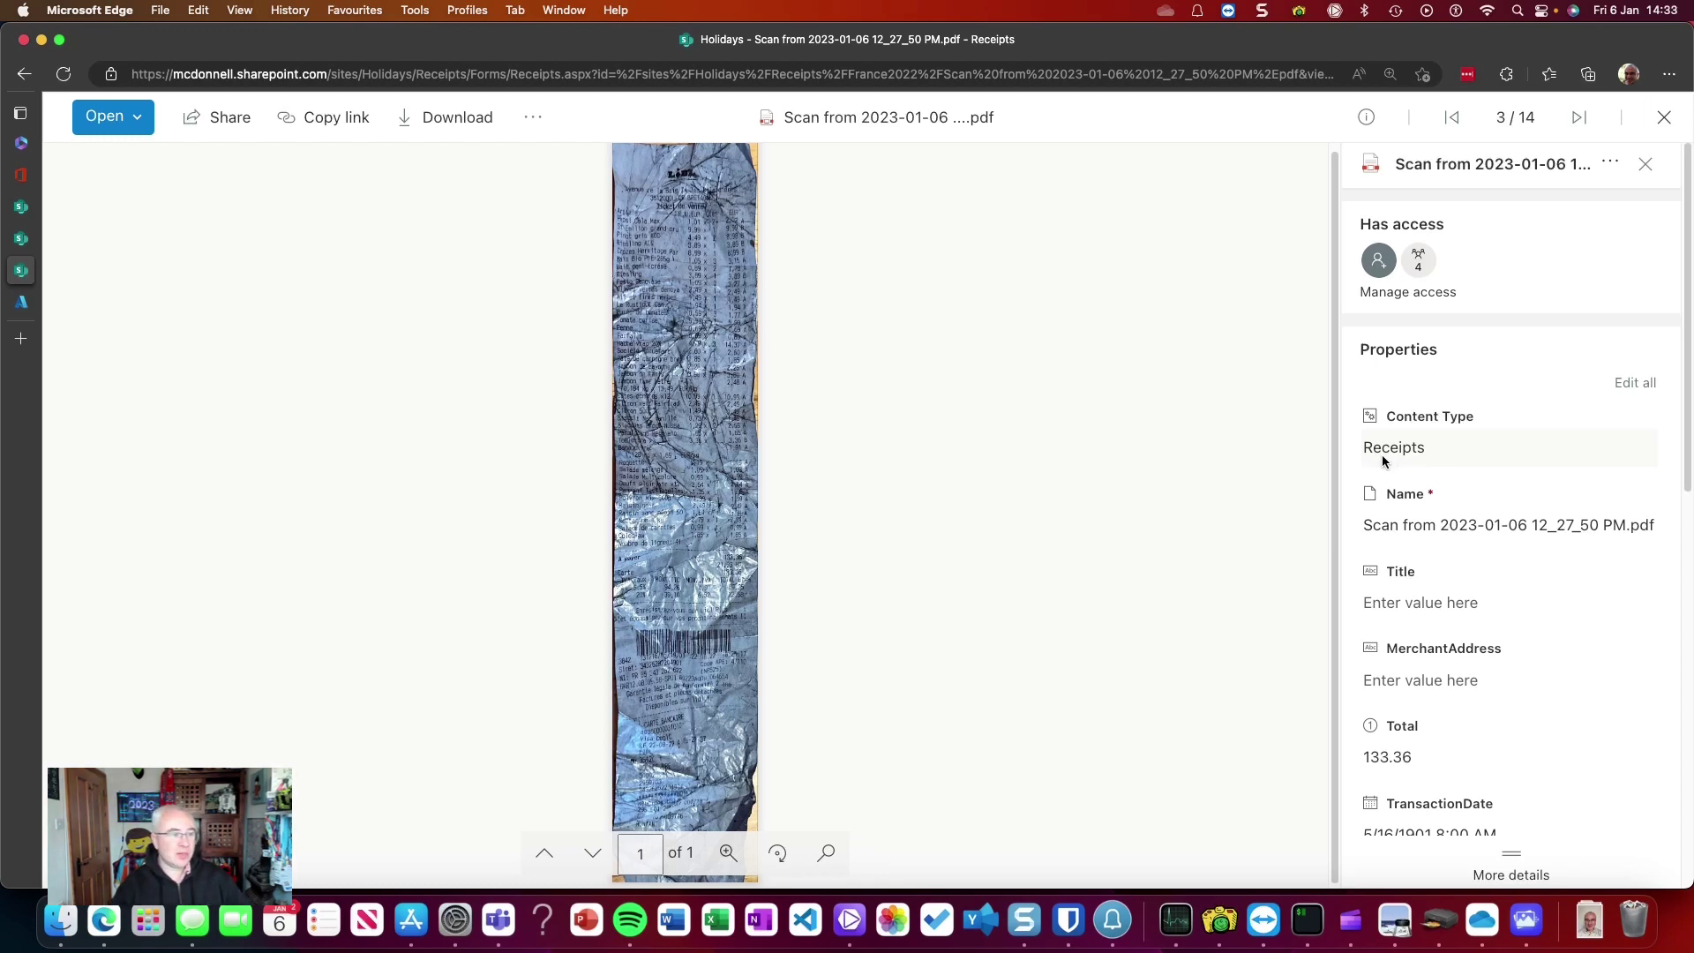
Step: View the 12_28_28 PM Super U receipt and check its extracted merchant address, total, transaction date and time
click(1579, 119)
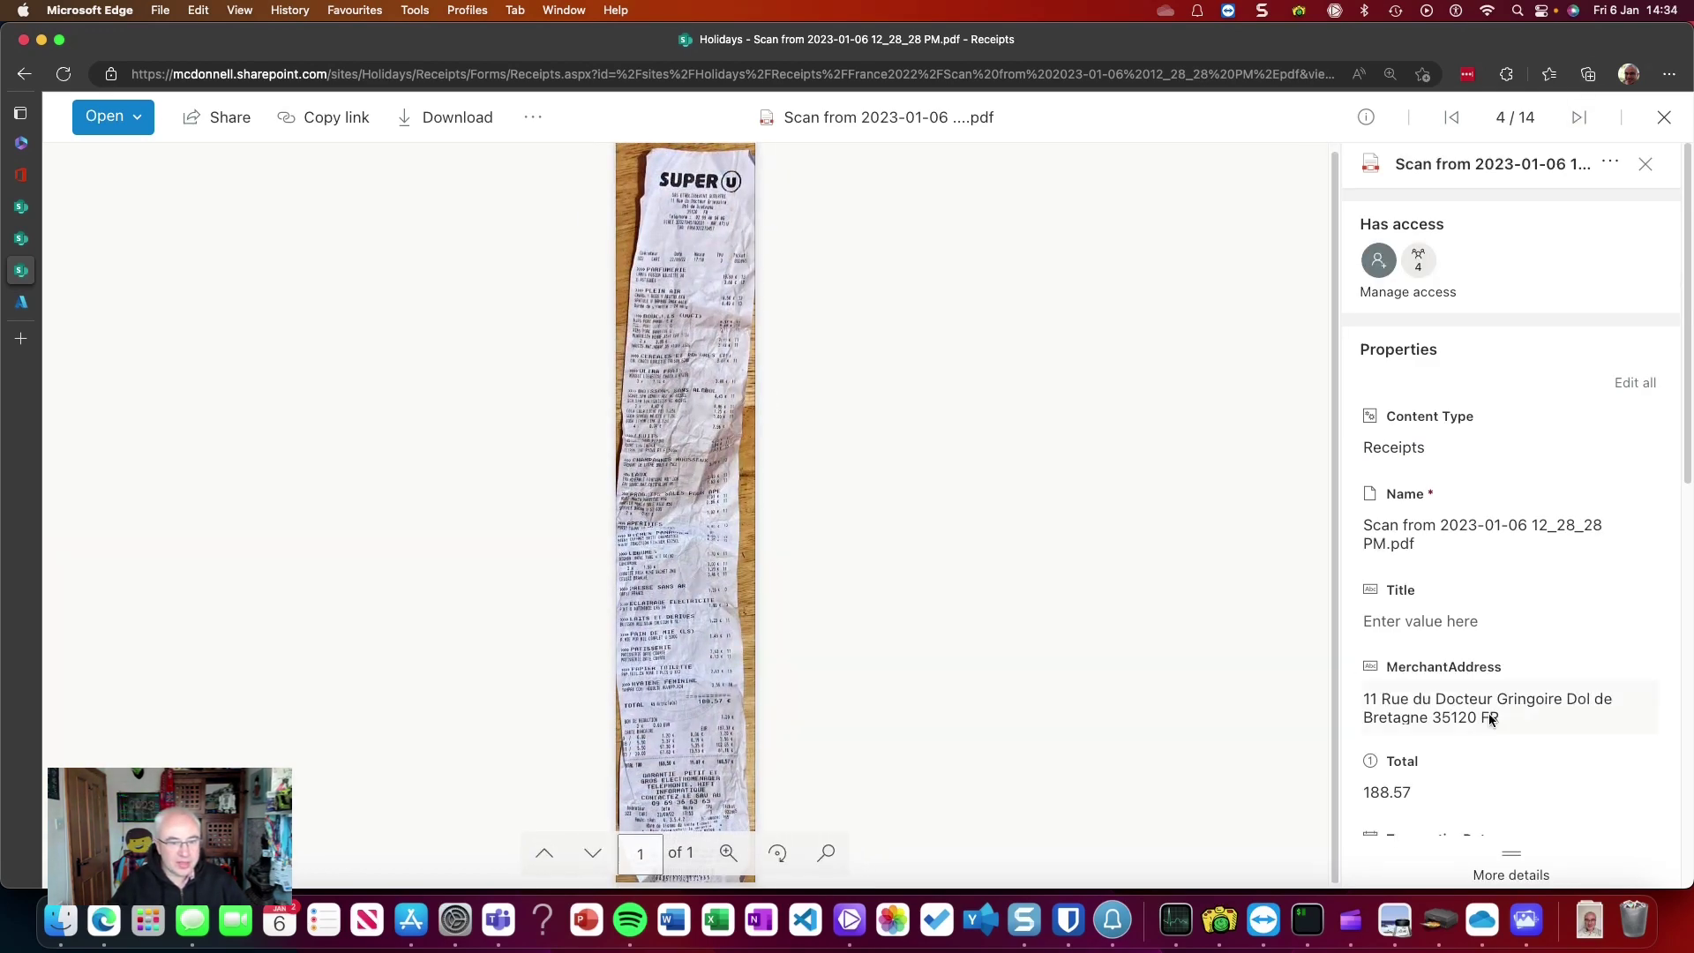
scroll(1445, 728, down, 1)
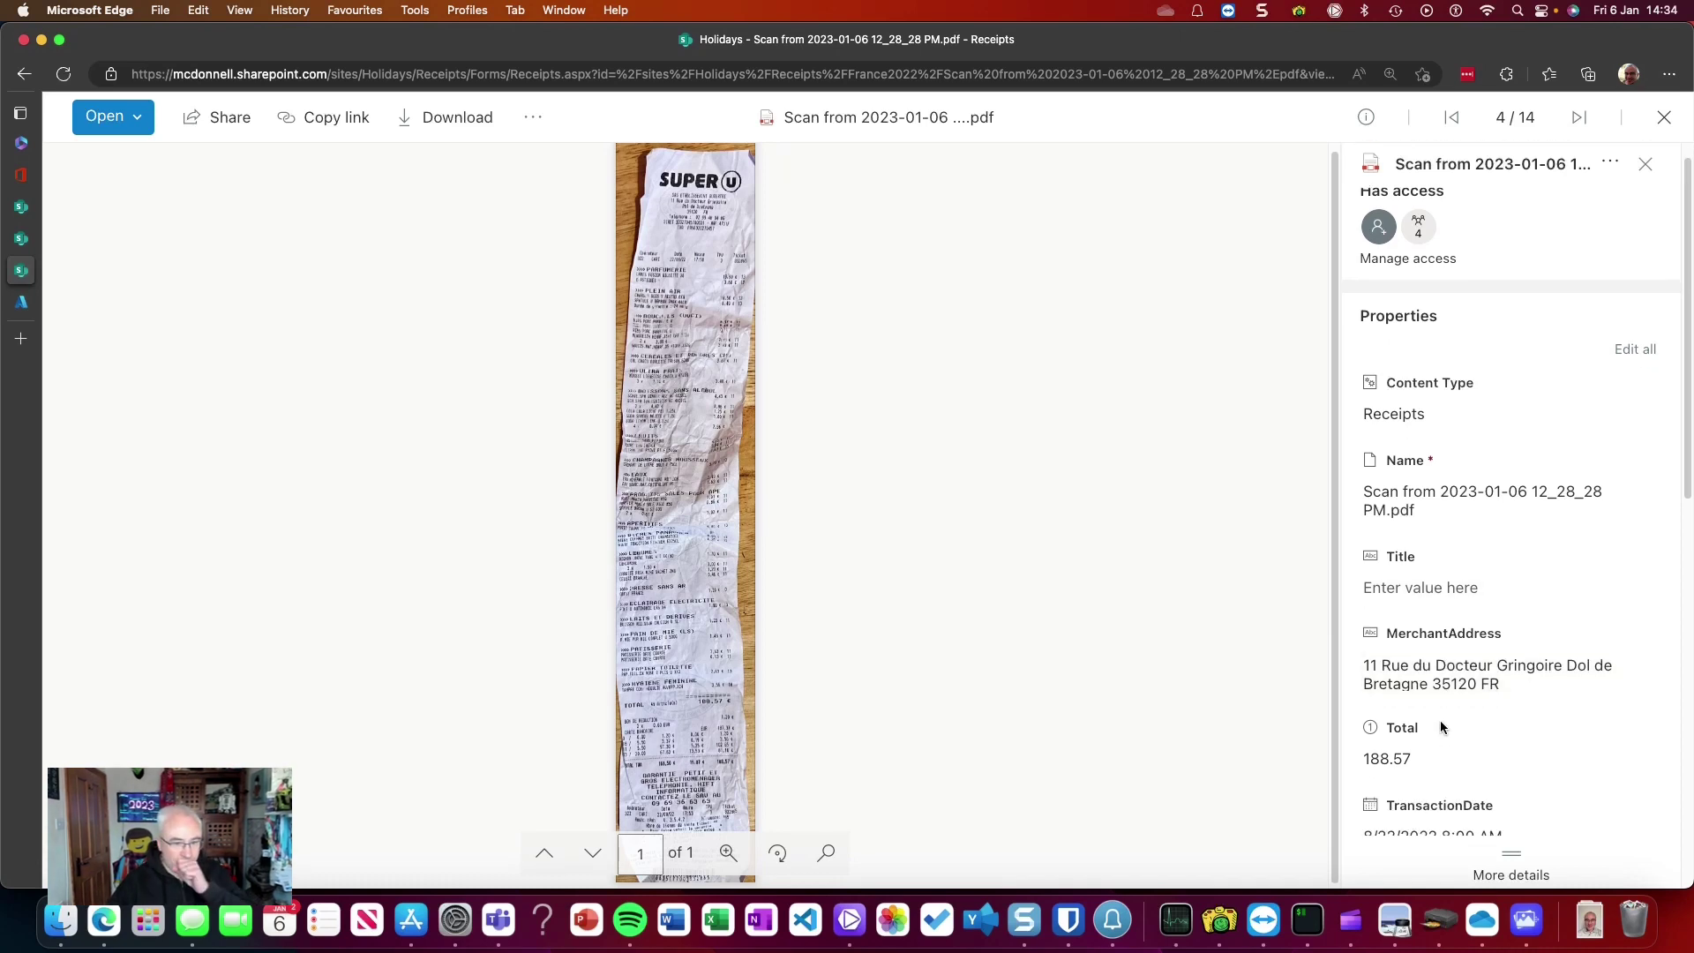
scroll(1440, 726, down, 1)
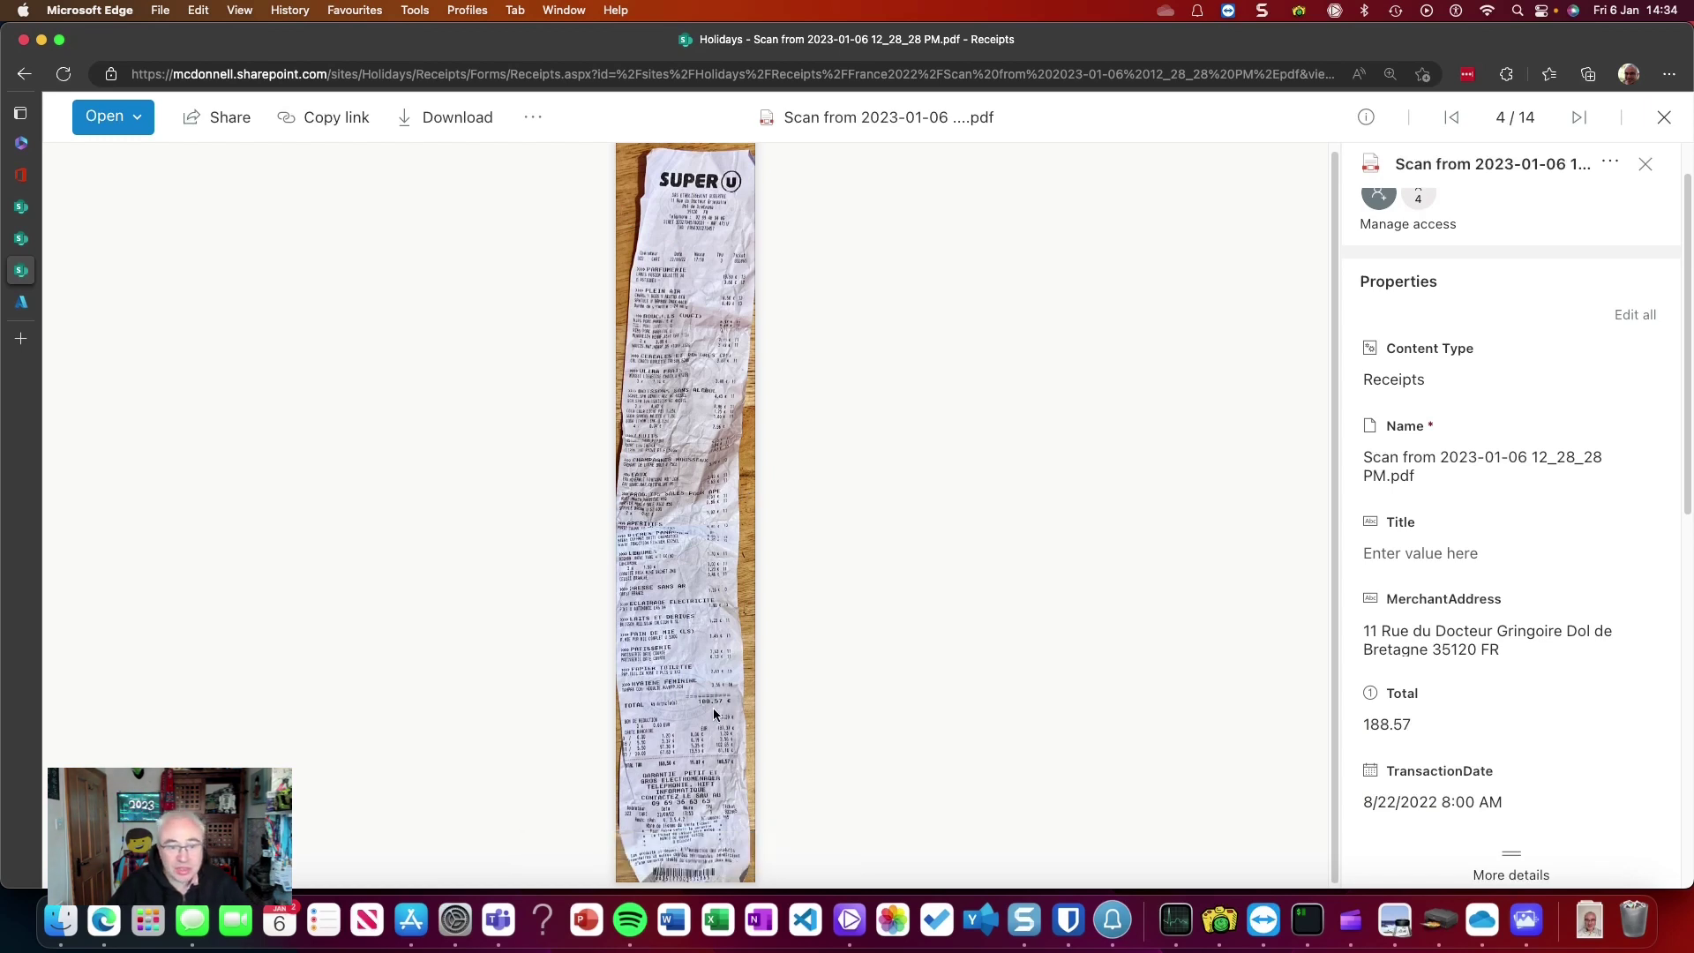
scroll(1498, 712, down, 1)
scroll(1453, 781, down, 3)
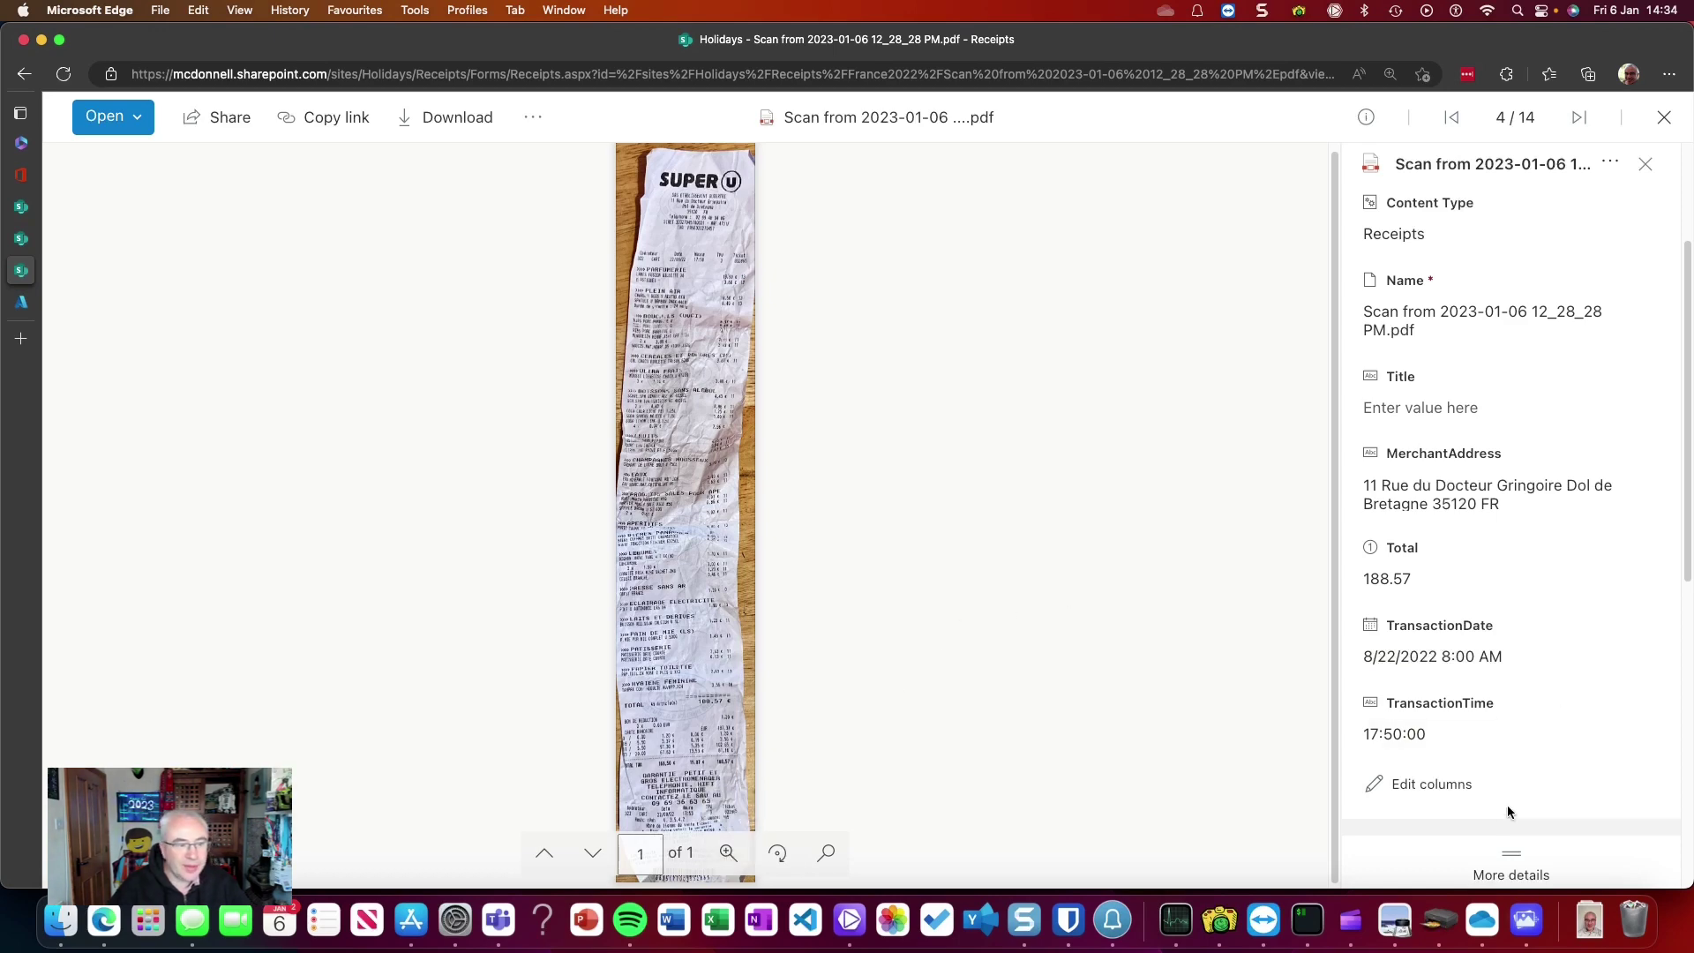
Step: Check the extracted properties of the 12_28_55 PM and 12_29_43 PM card receipts against their scans
click(1580, 119)
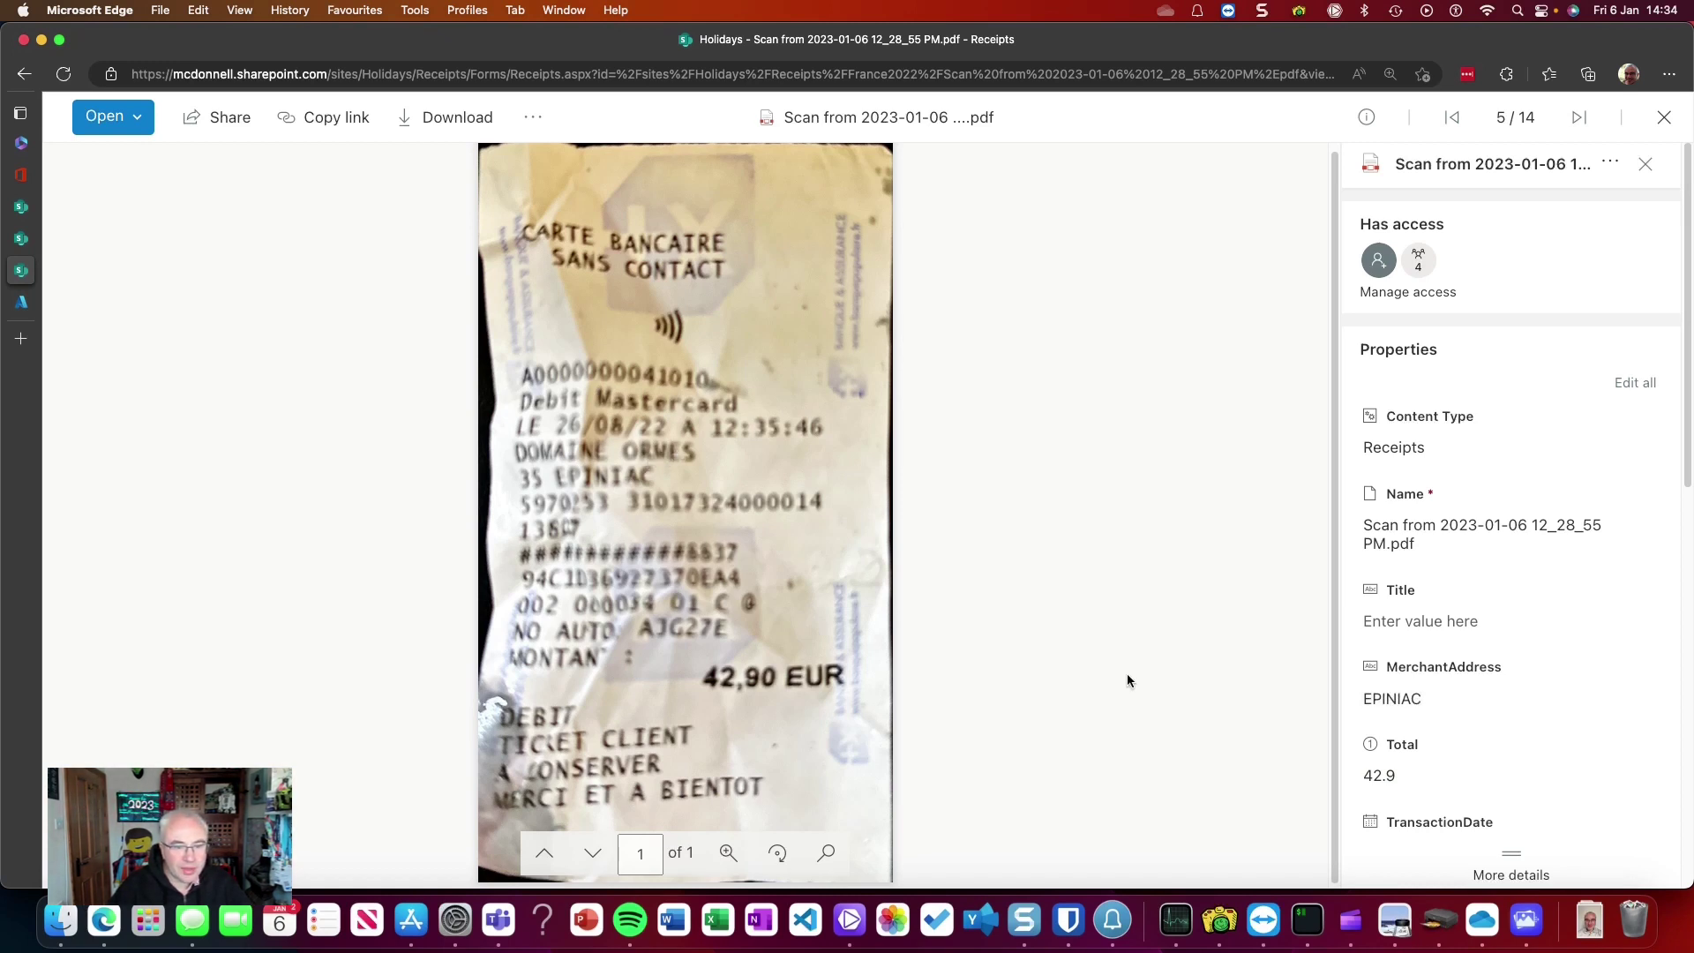
scroll(1464, 750, down, 3)
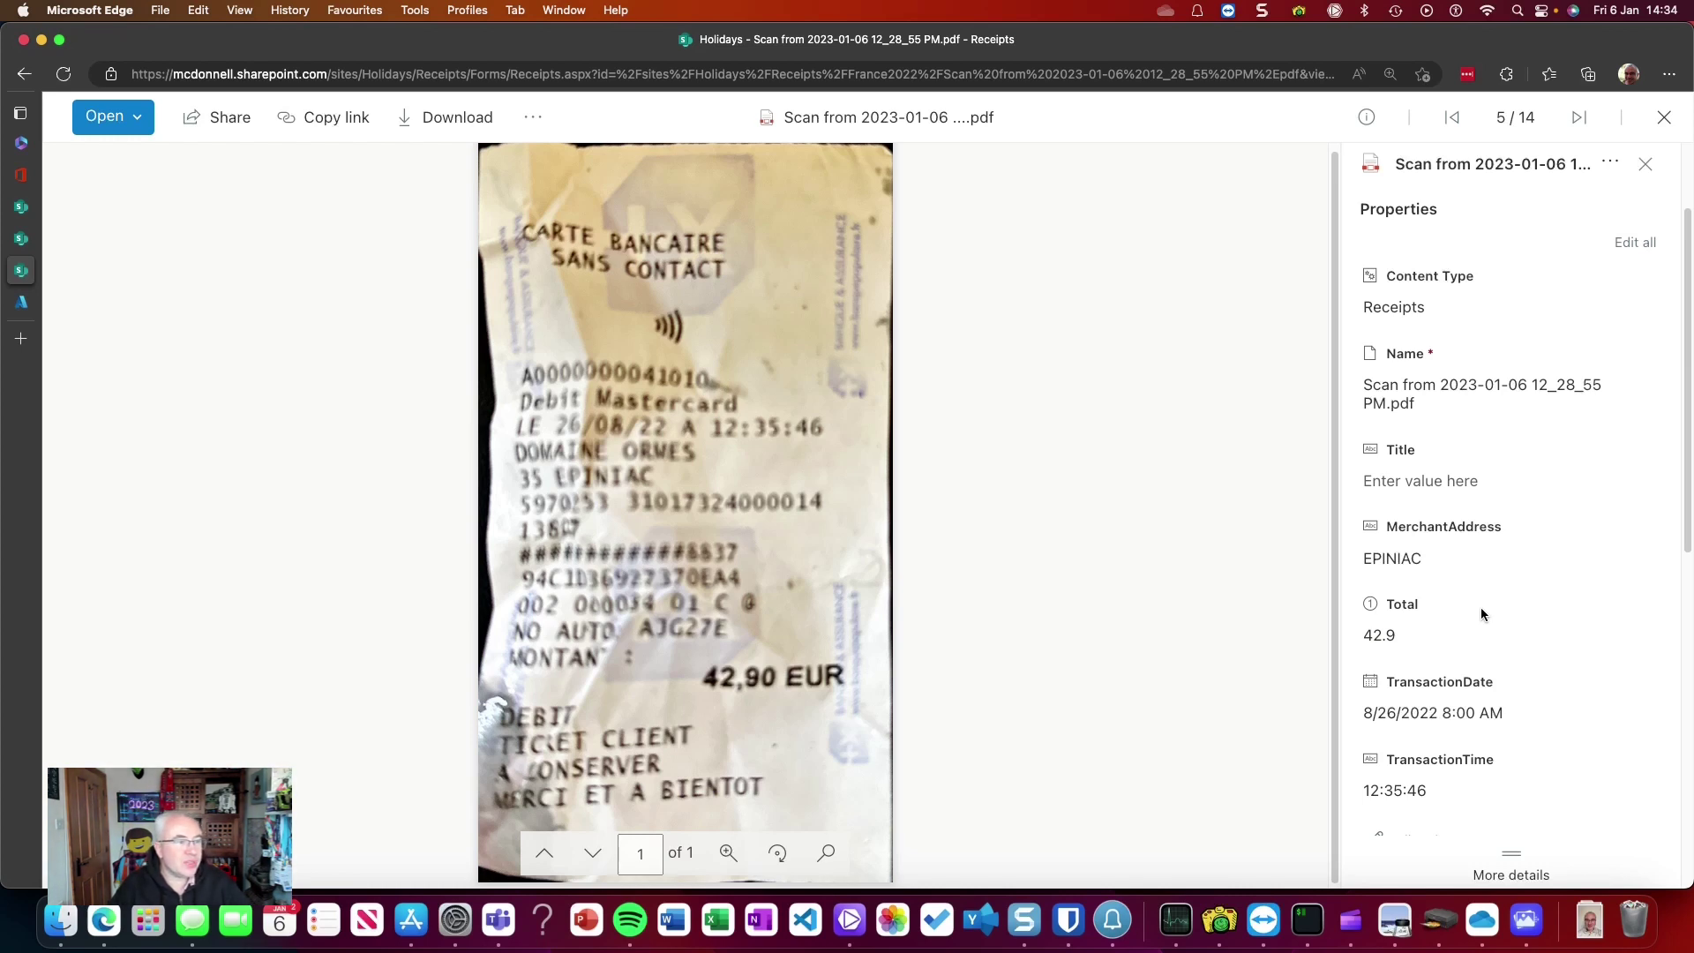
click(1575, 119)
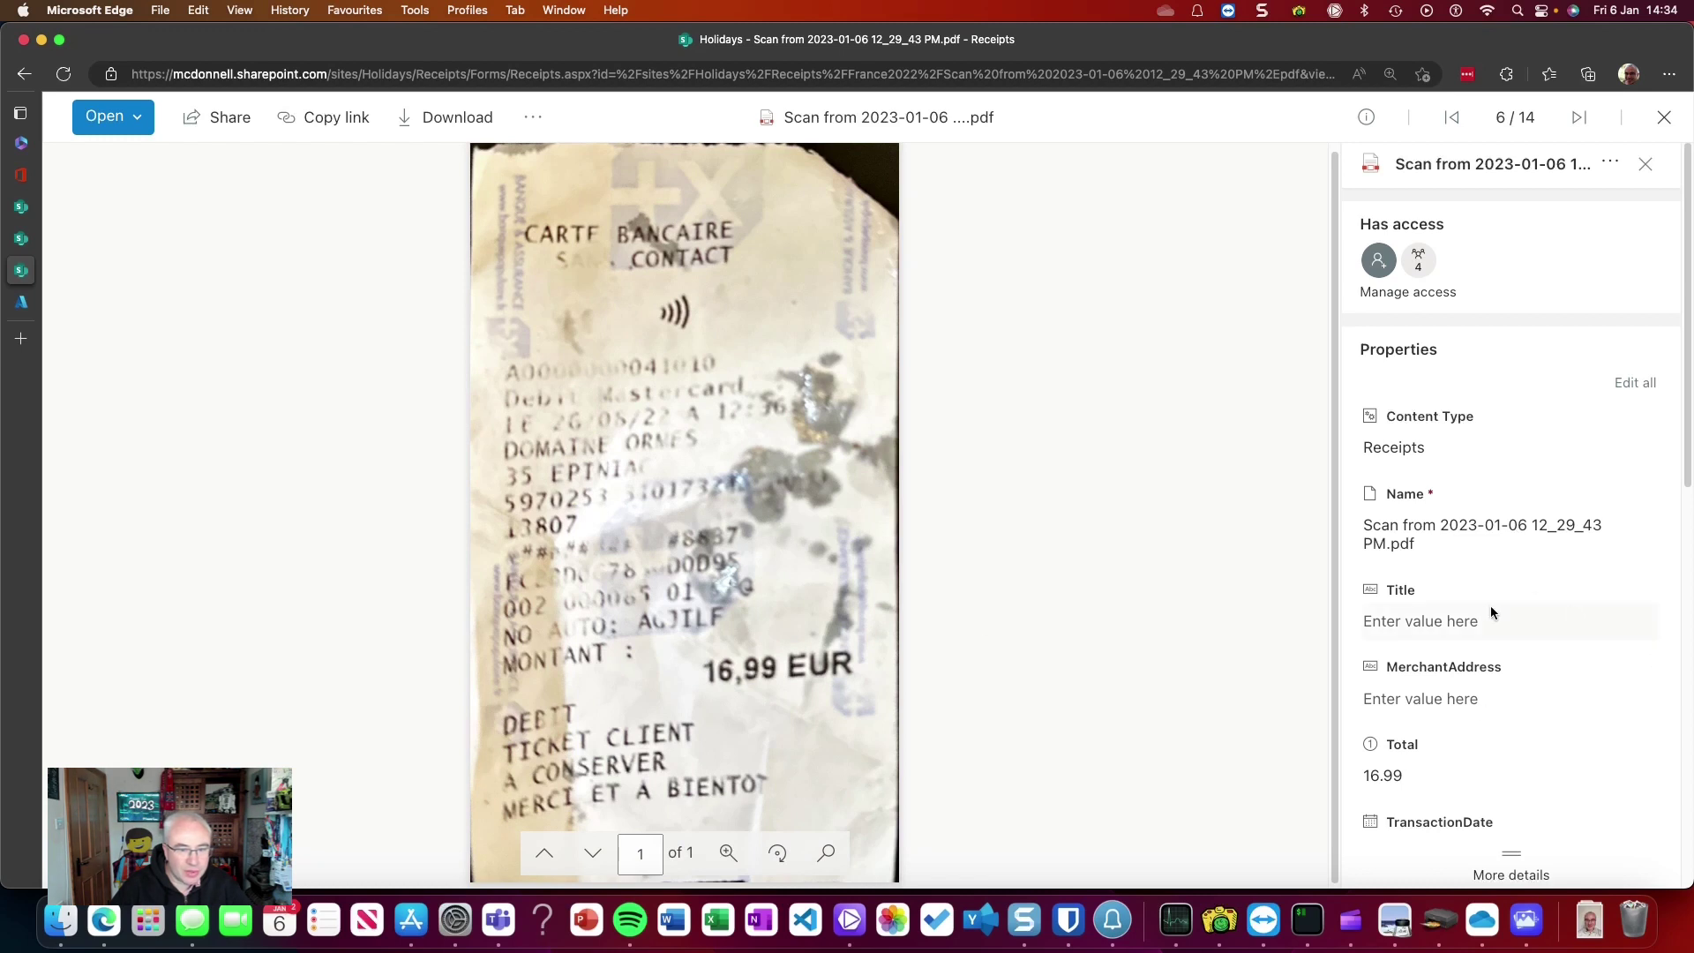
scroll(1491, 609, down, 2)
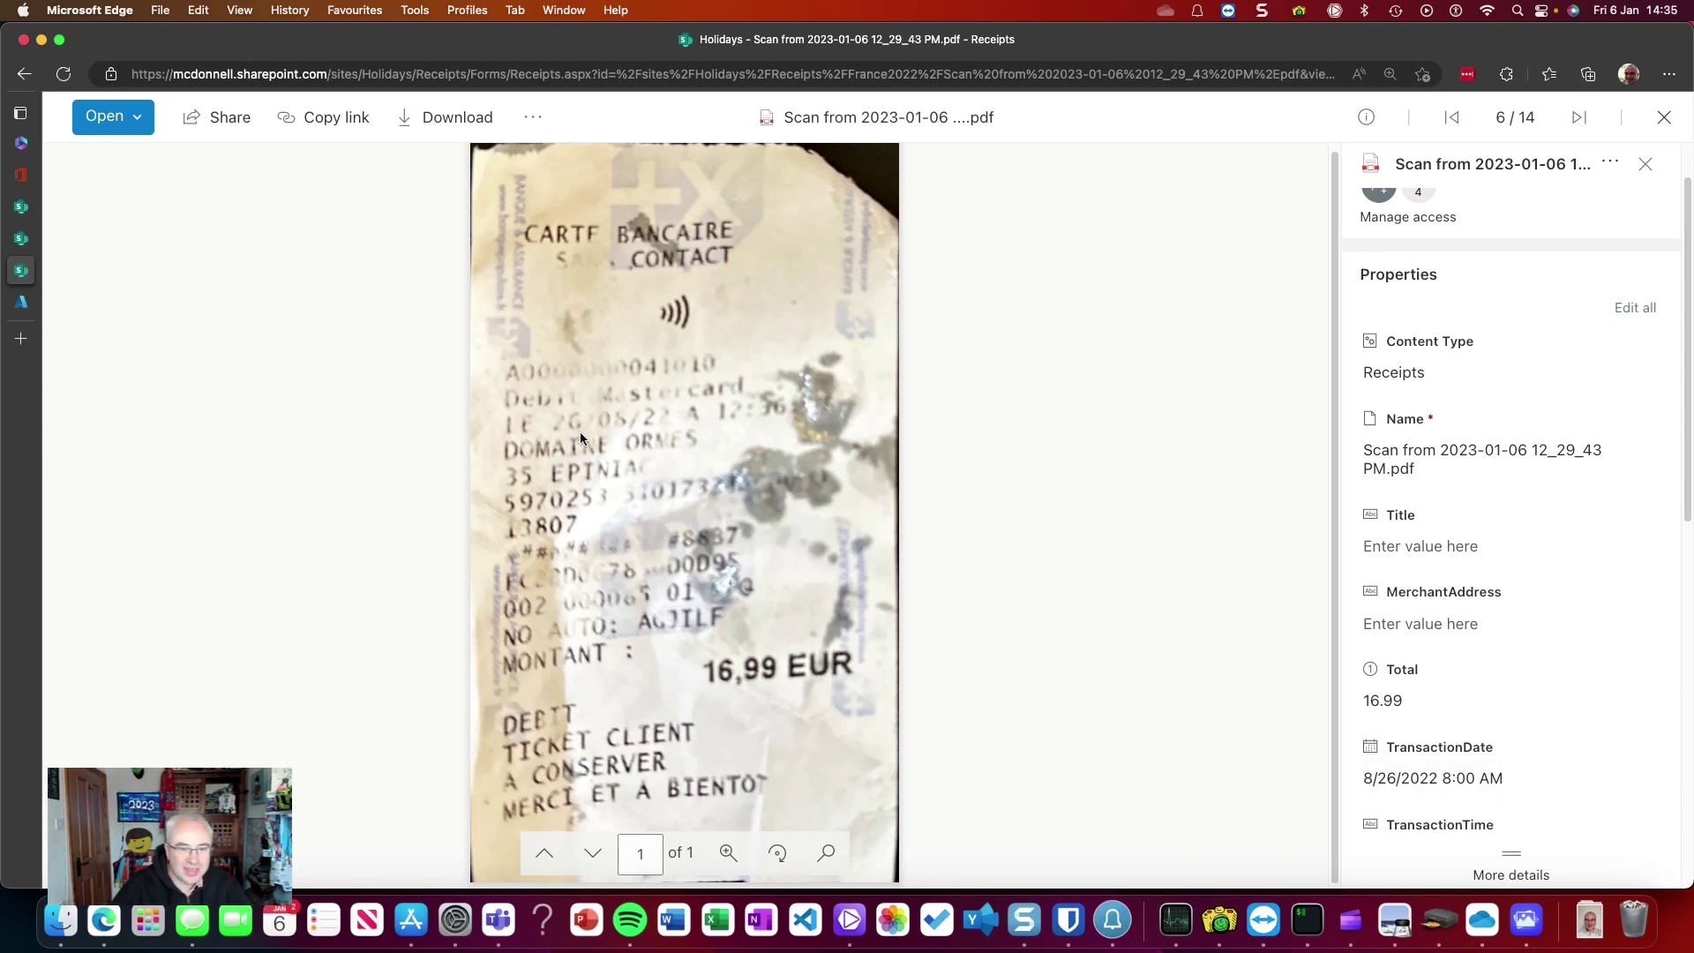
scroll(1400, 527, down, 1)
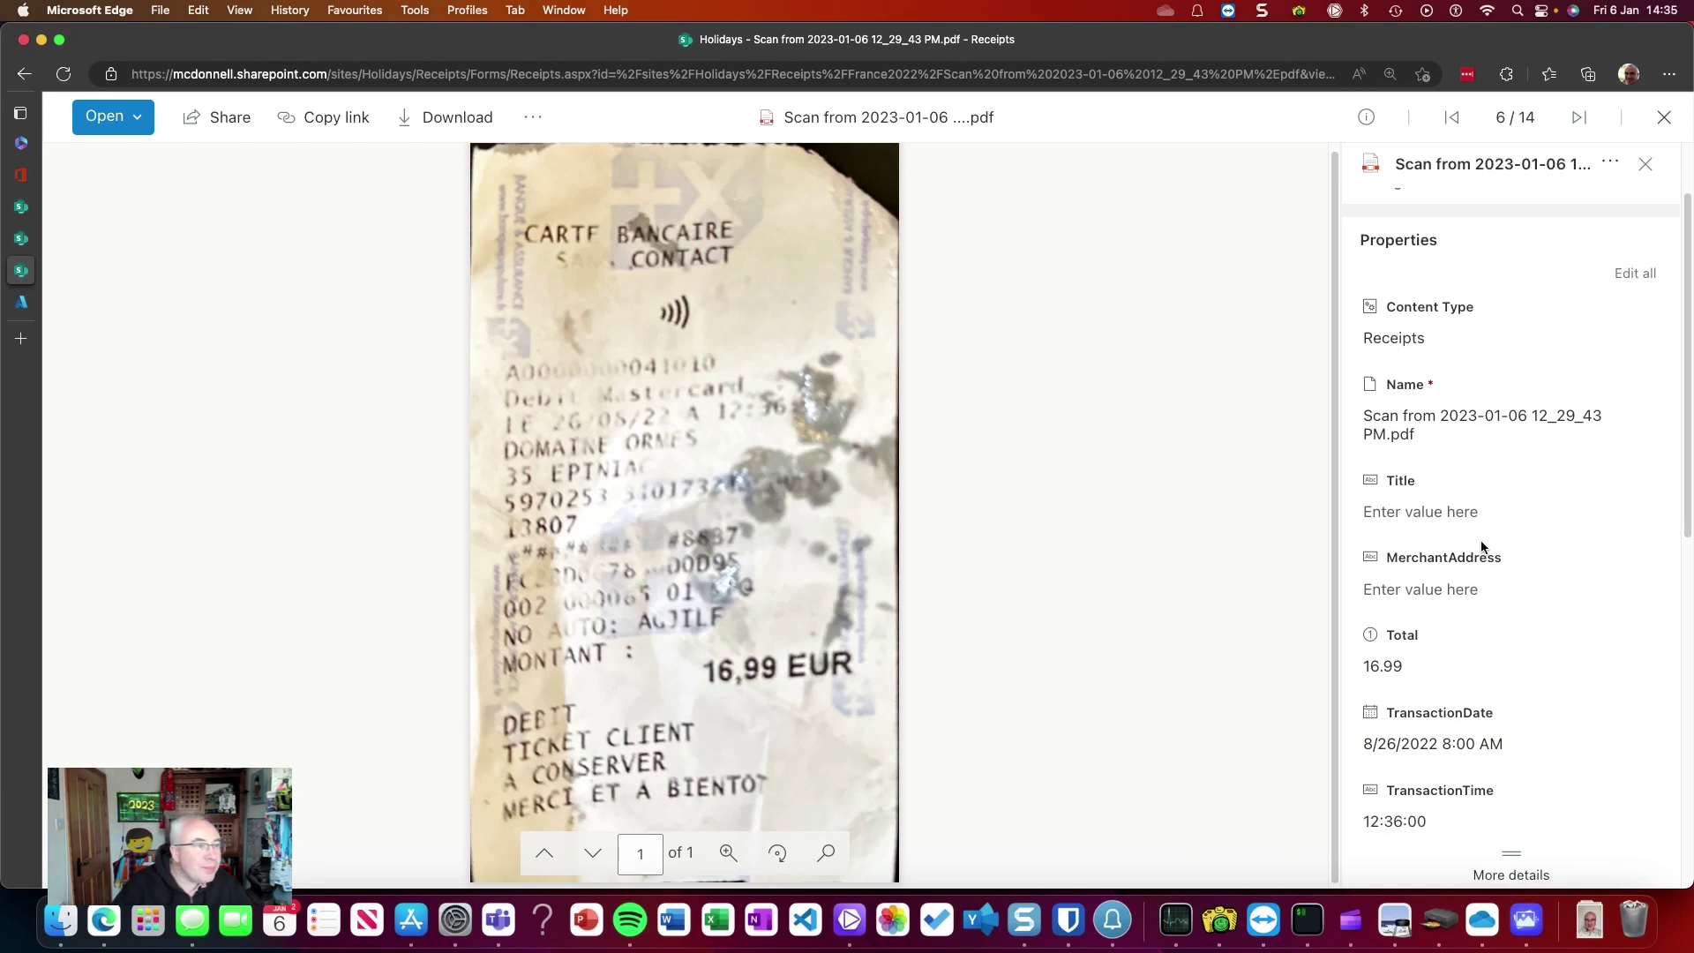
Step: View the 12_29_58 PM Cafe de la Paix receipt and compare its extracted properties with the scan
click(1579, 118)
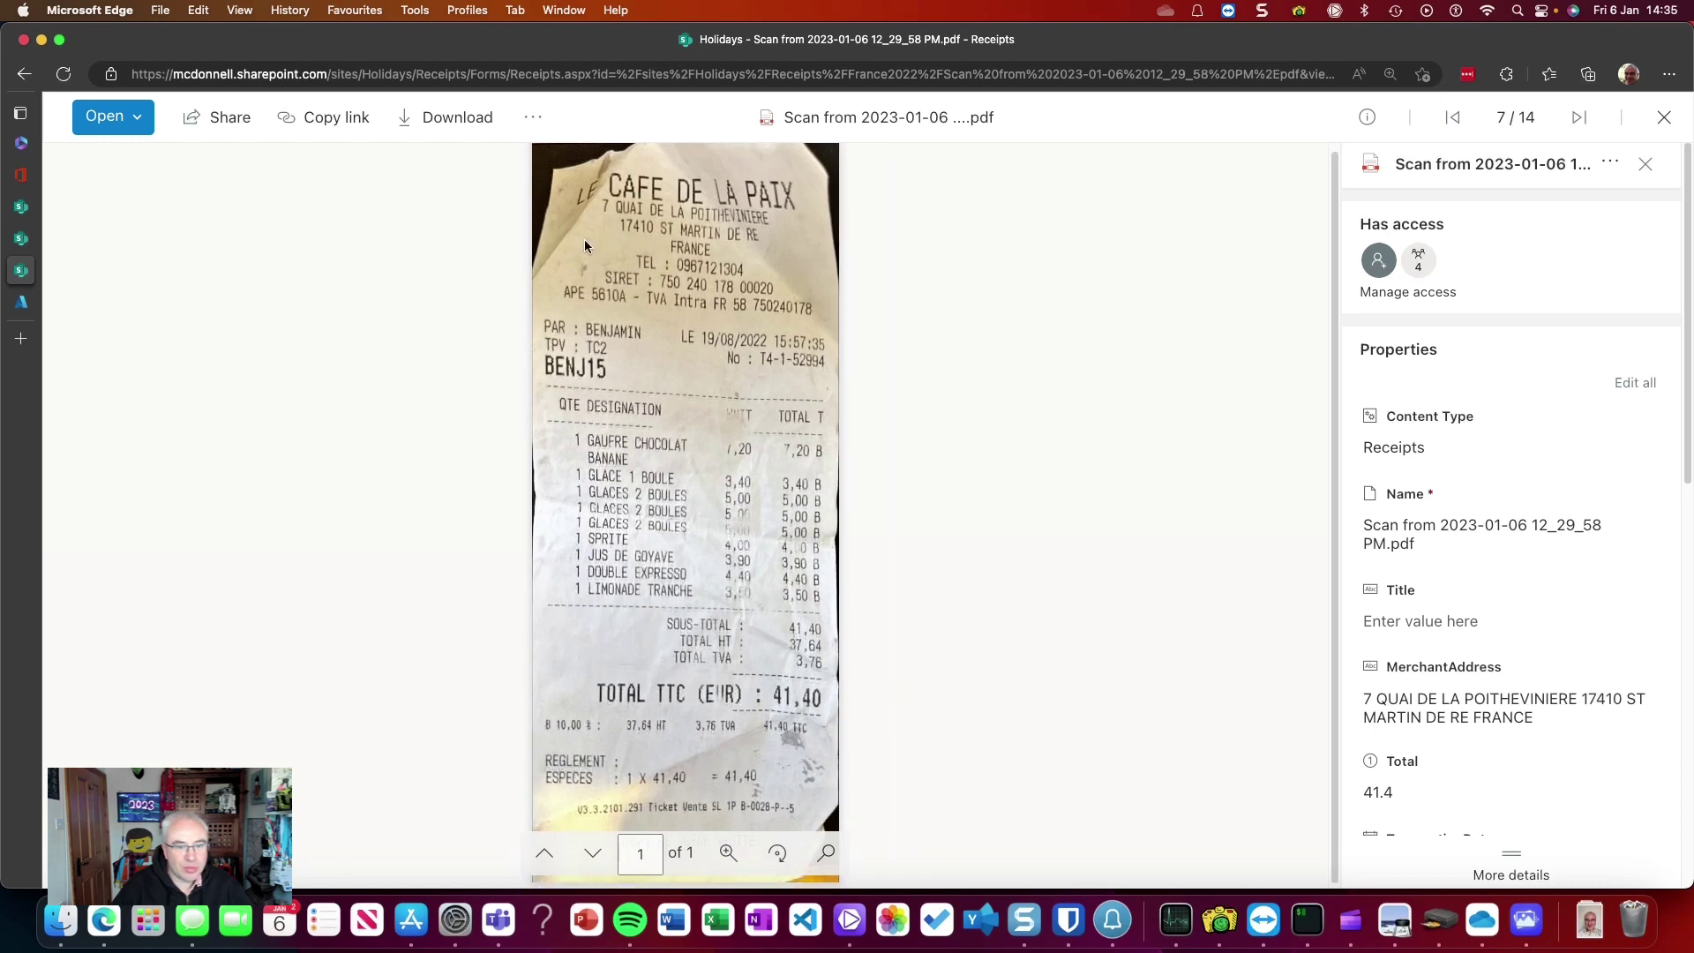
scroll(1491, 688, down, 1)
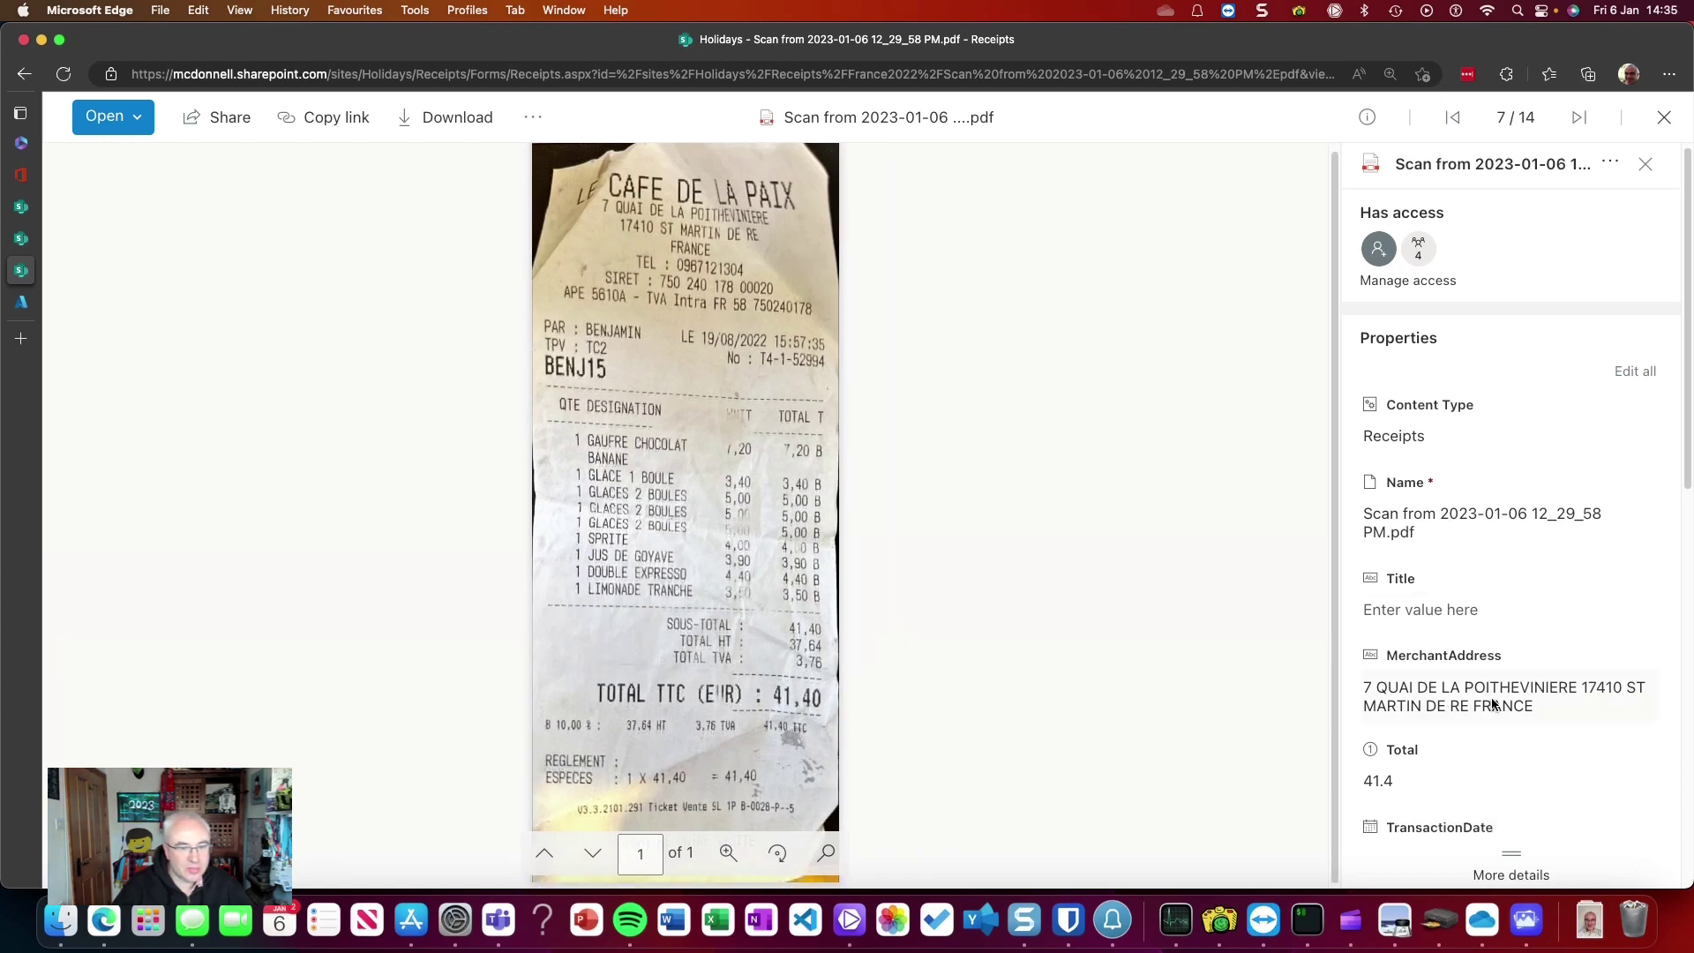
scroll(1489, 704, down, 5)
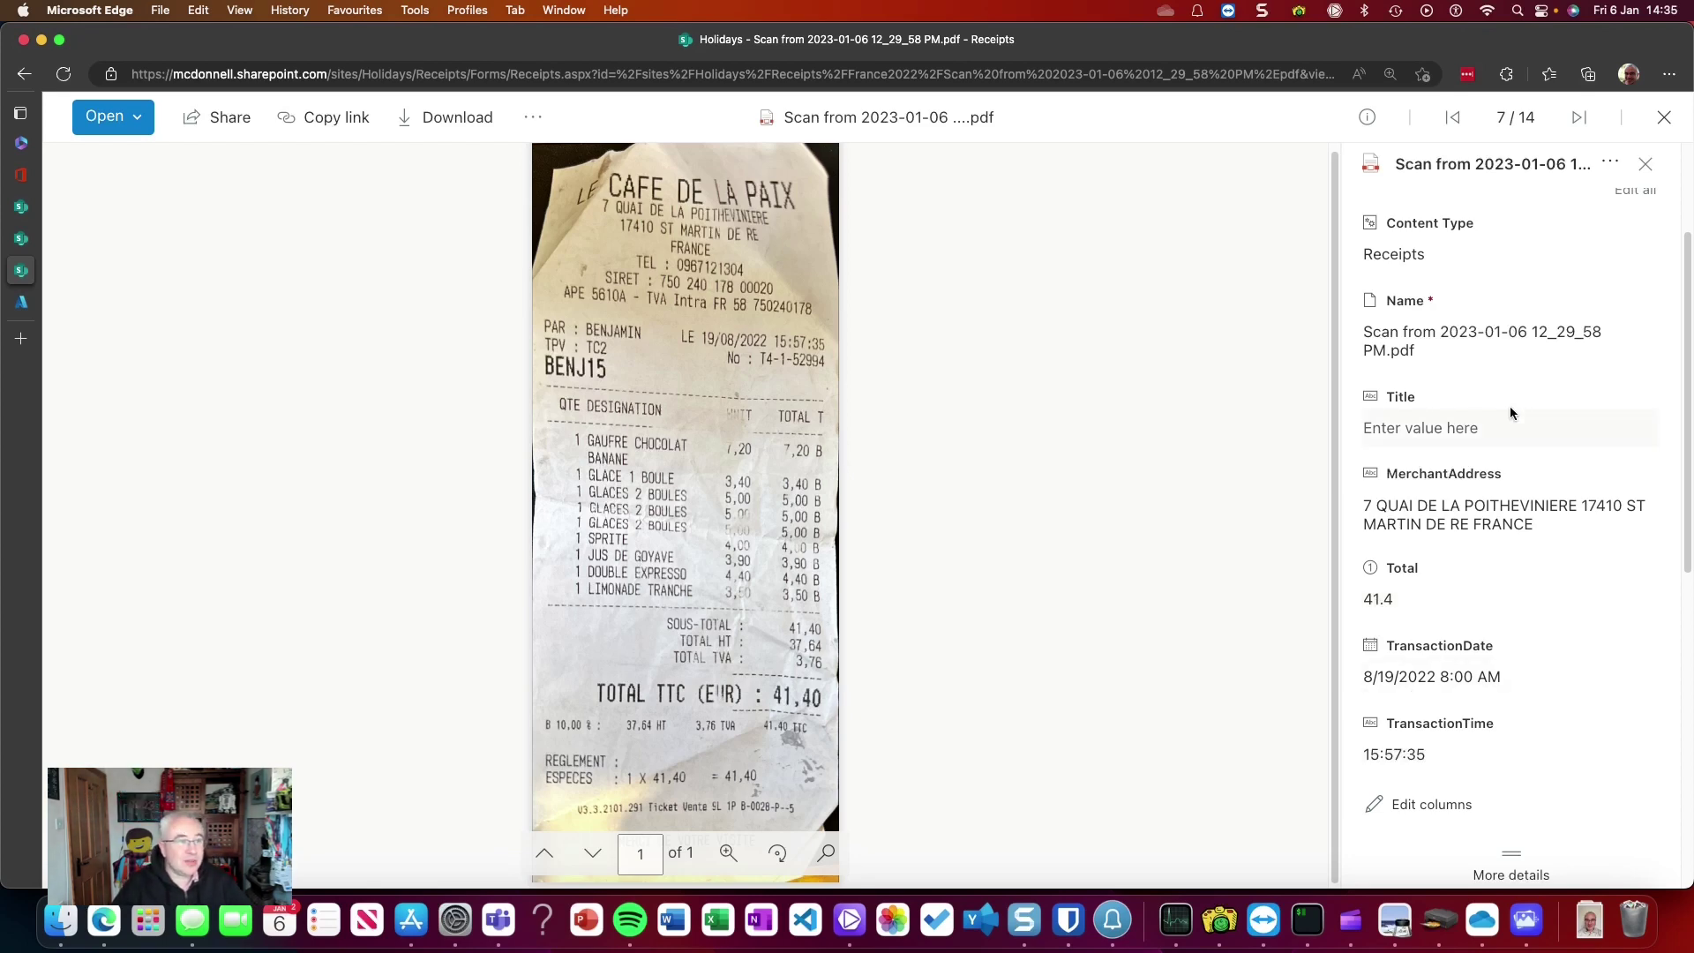
Step: Close the receipt preview and review the extracted values on the remaining receipt tiles in the France2022 folder
click(1665, 118)
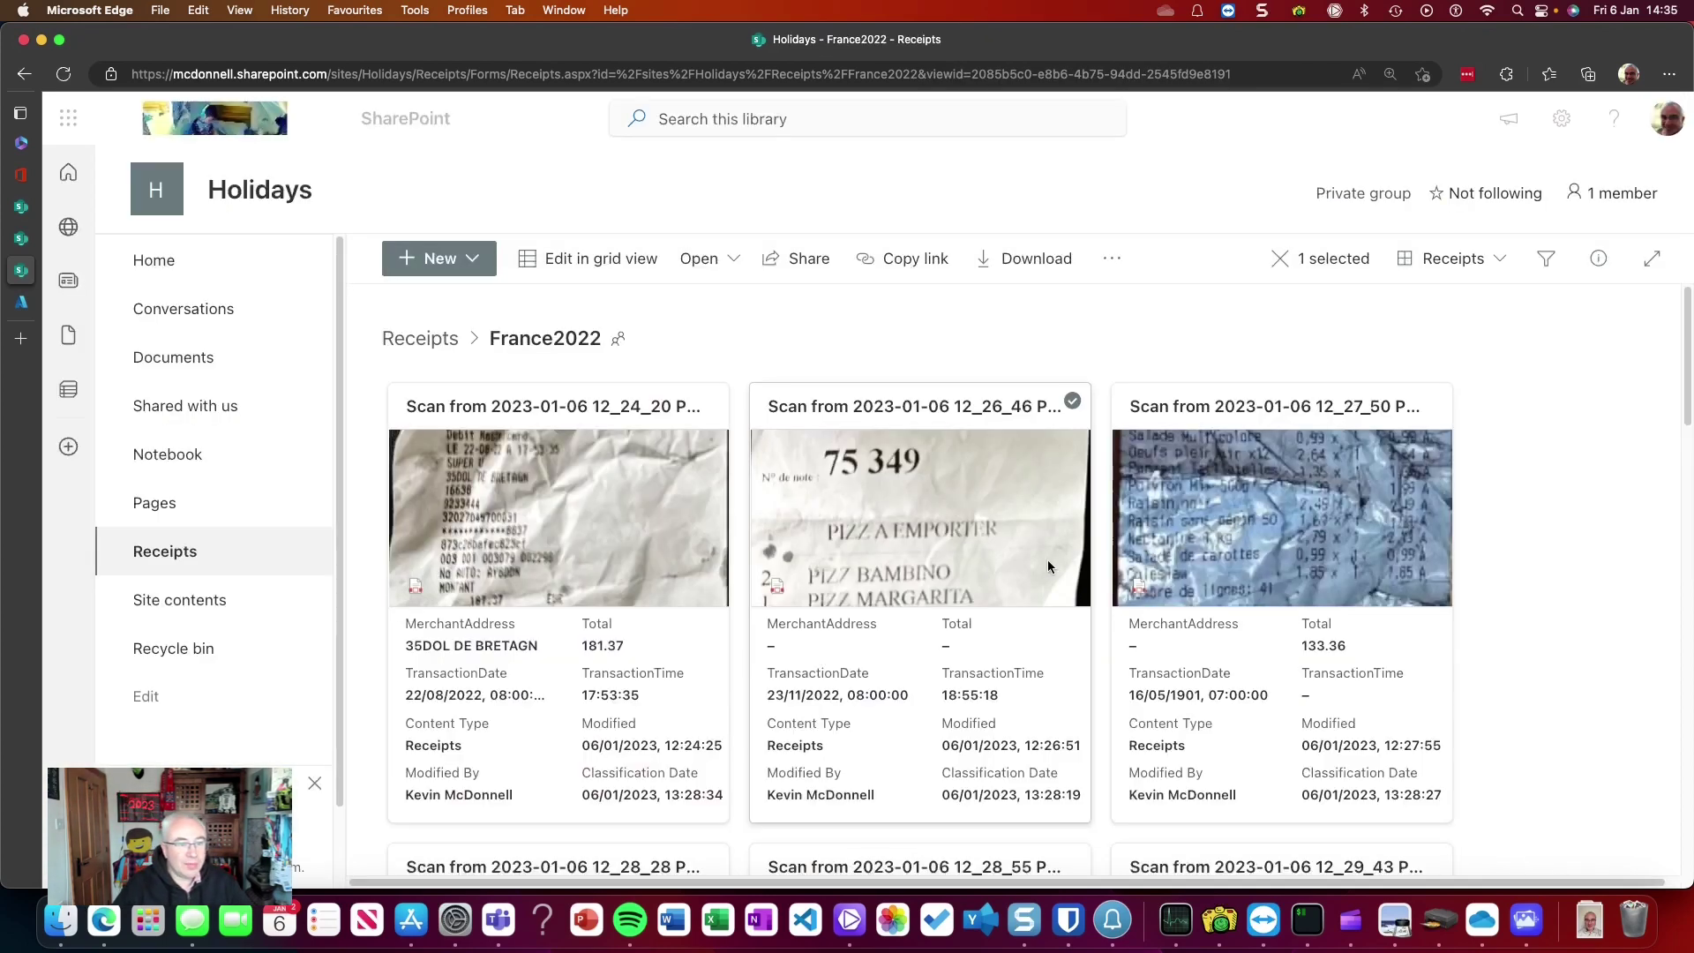
scroll(1050, 568, down, 15)
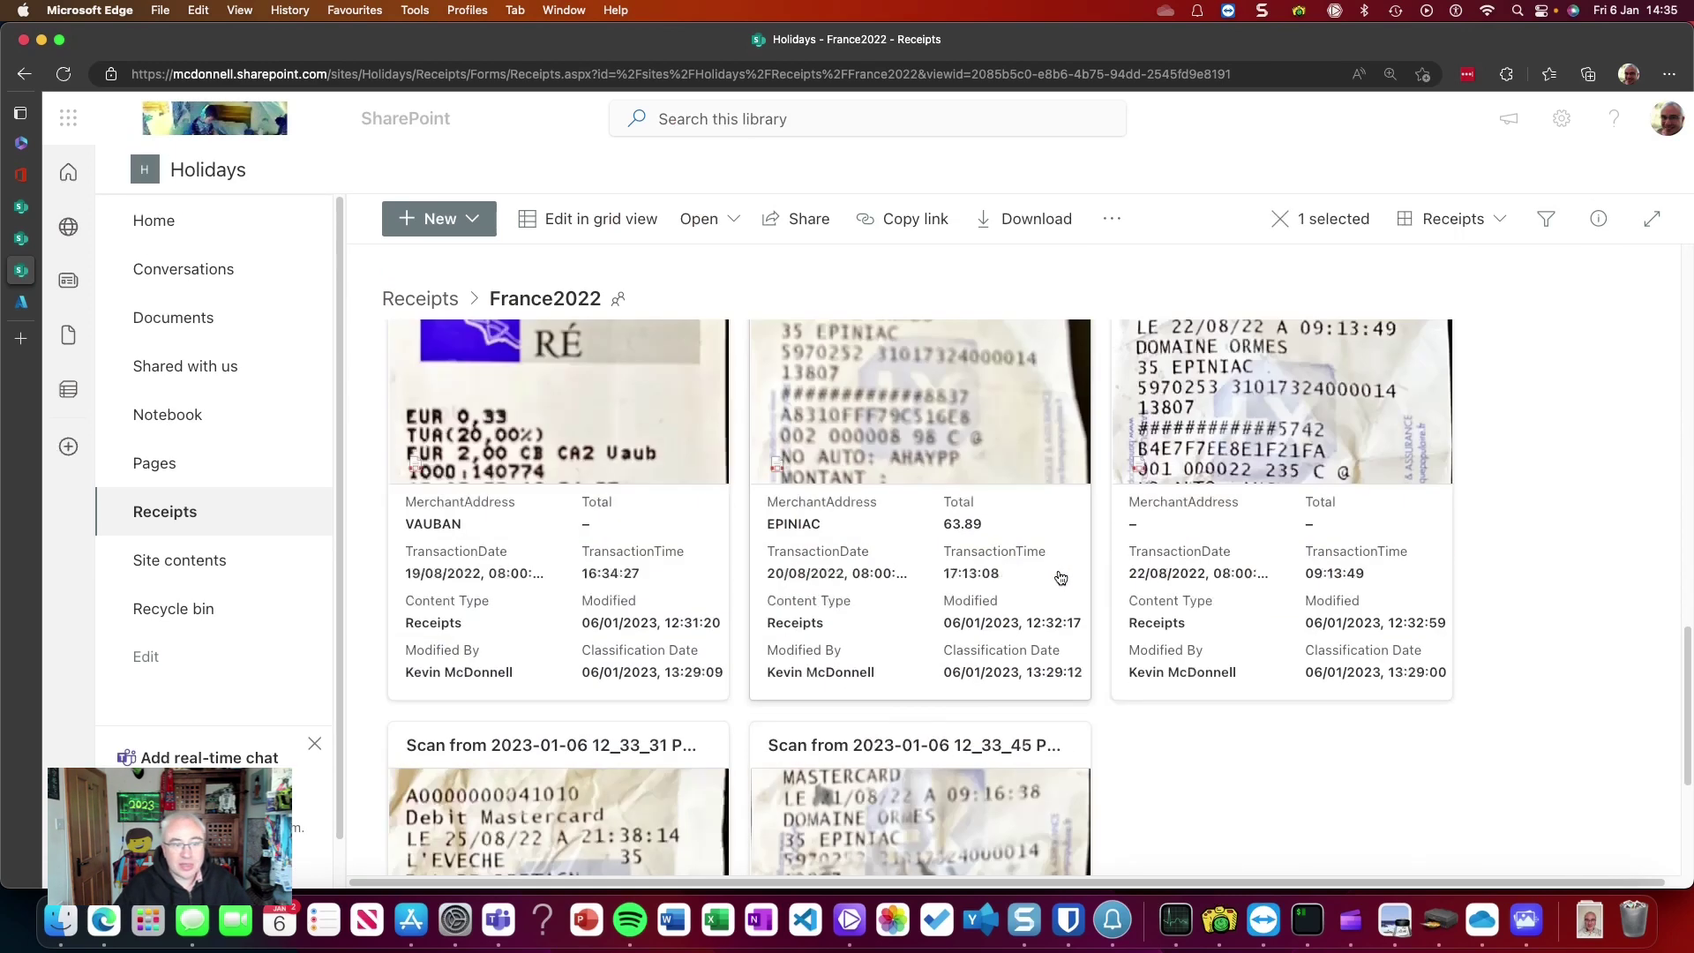
mouse_move(1062, 578)
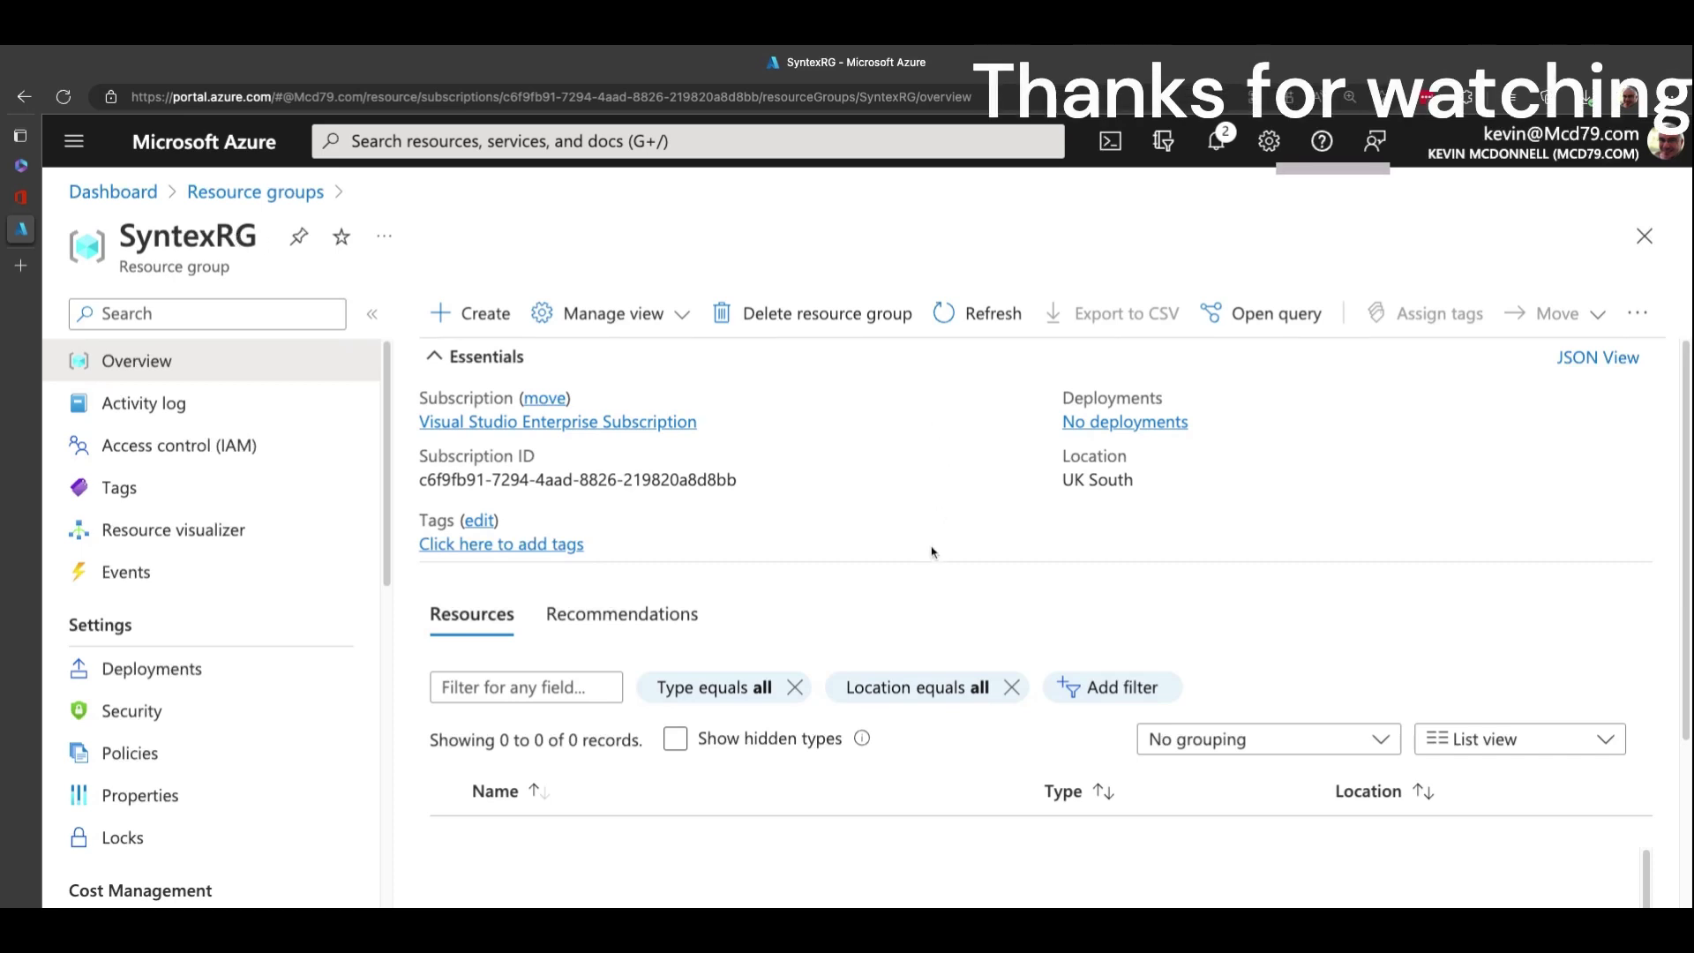
Step: Switch from the SyntexRG resource group to the Microsoft 365 admin center and look through its Setup tasks for the Syntex entry
scroll(932, 552, down, 1)
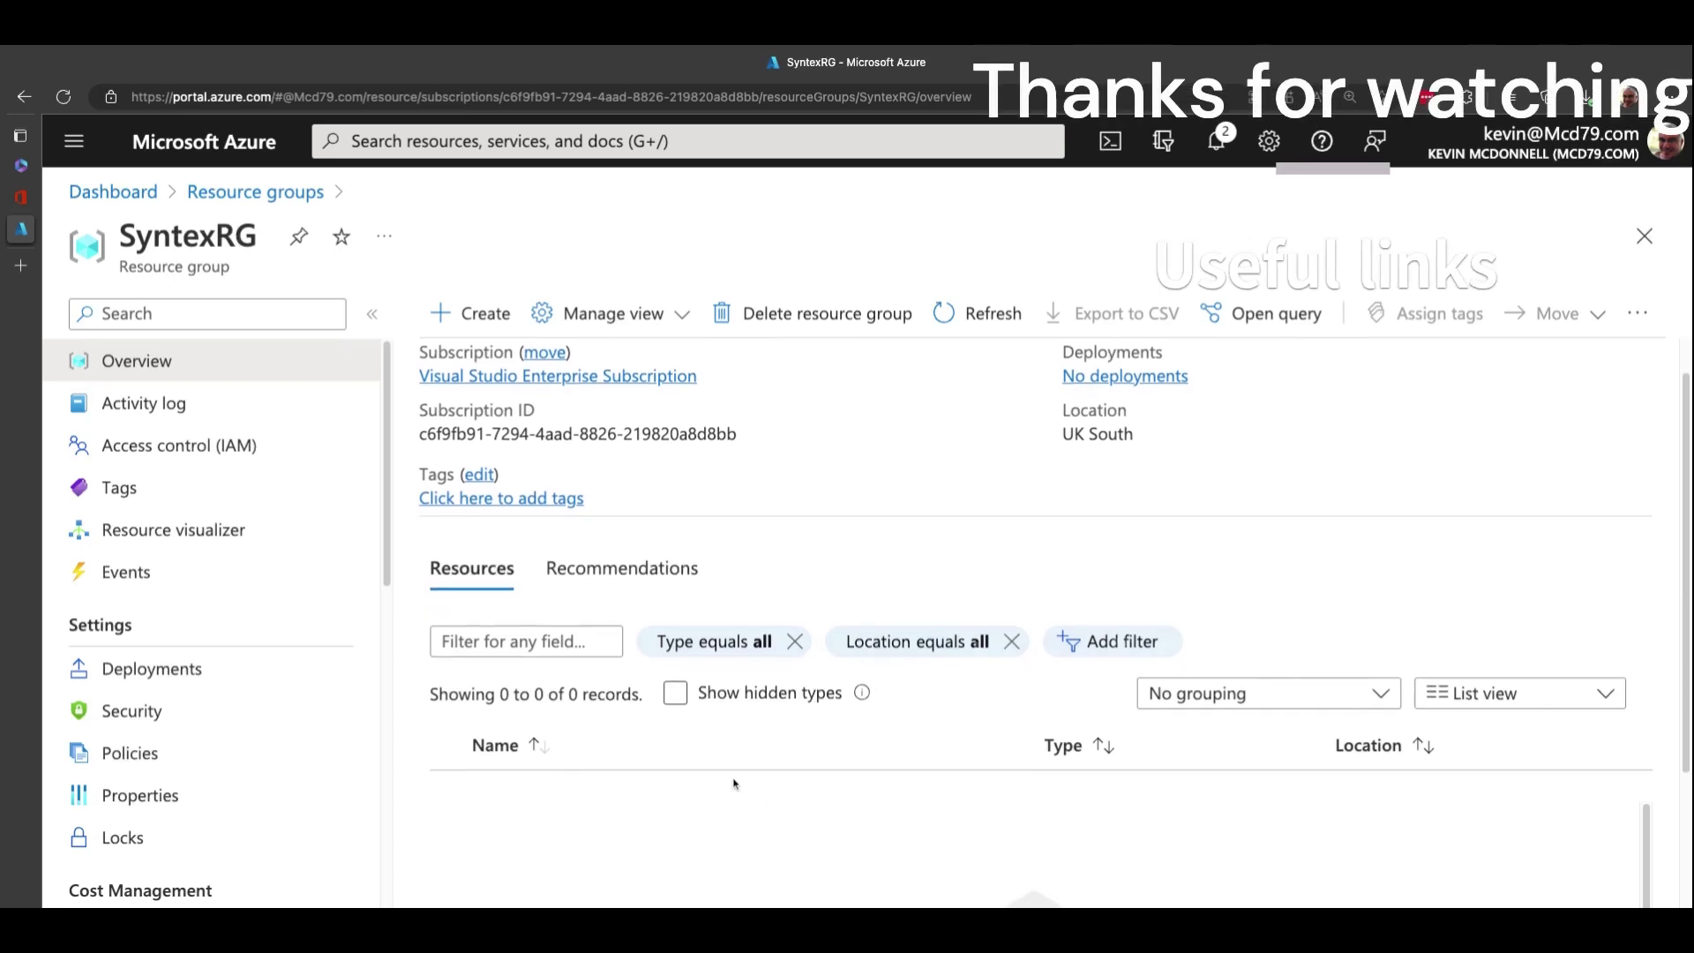
click(25, 203)
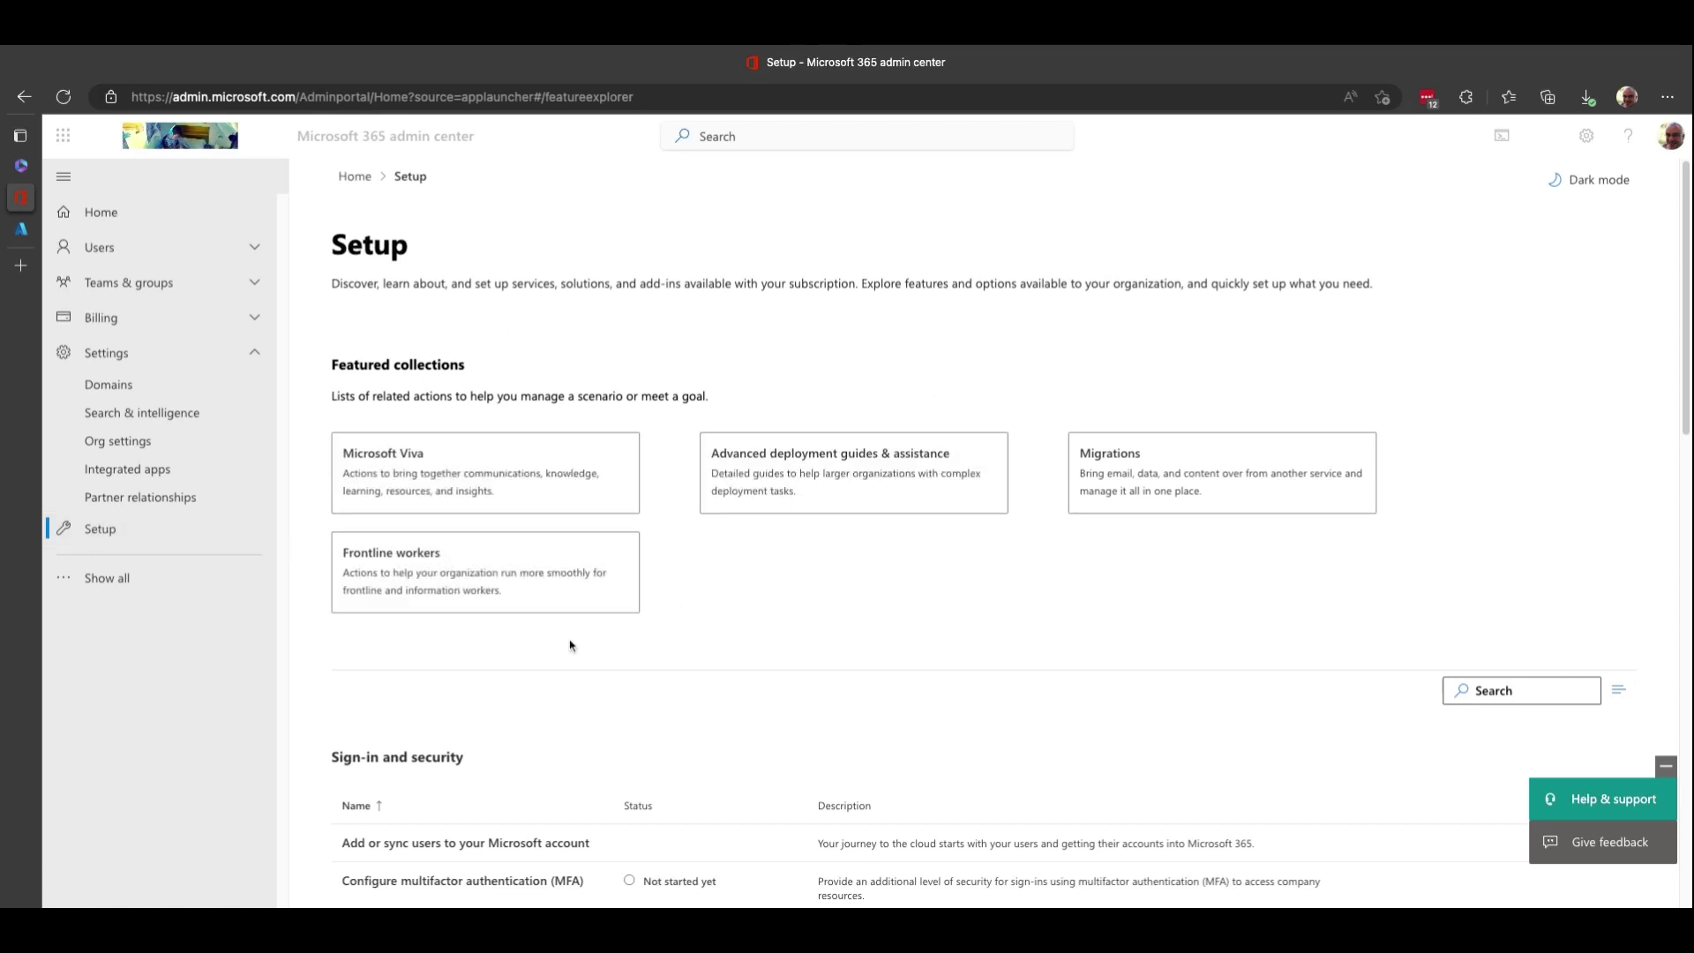
scroll(570, 646, down, 10)
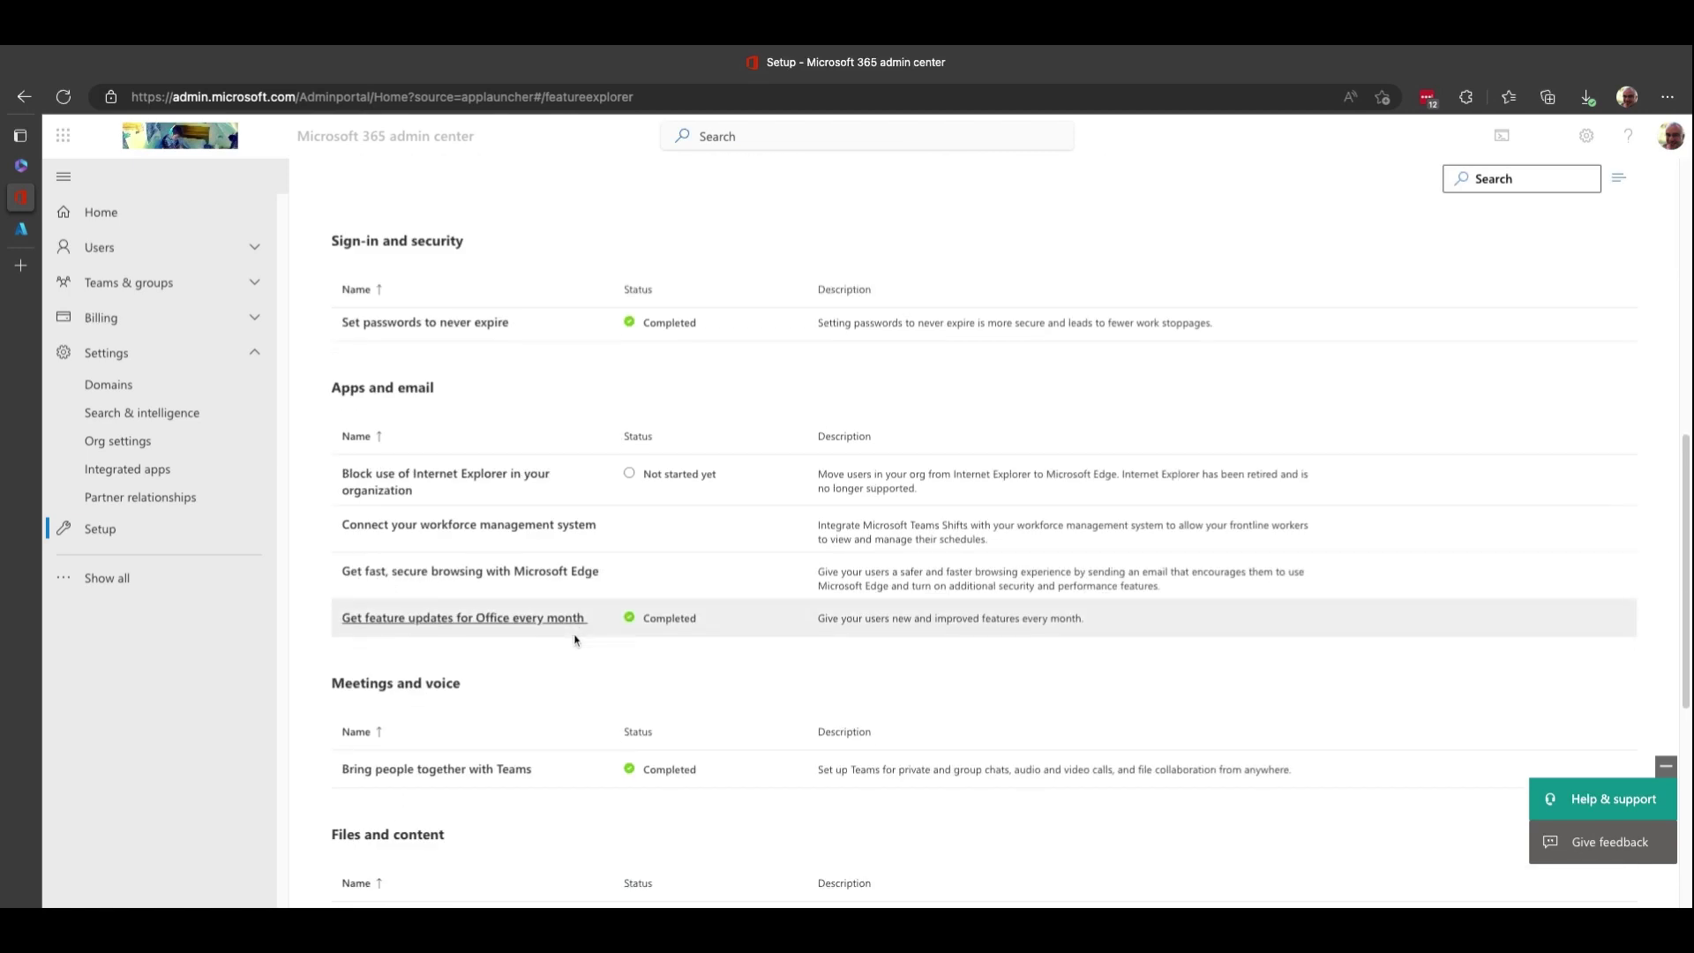
scroll(576, 640, down, 3)
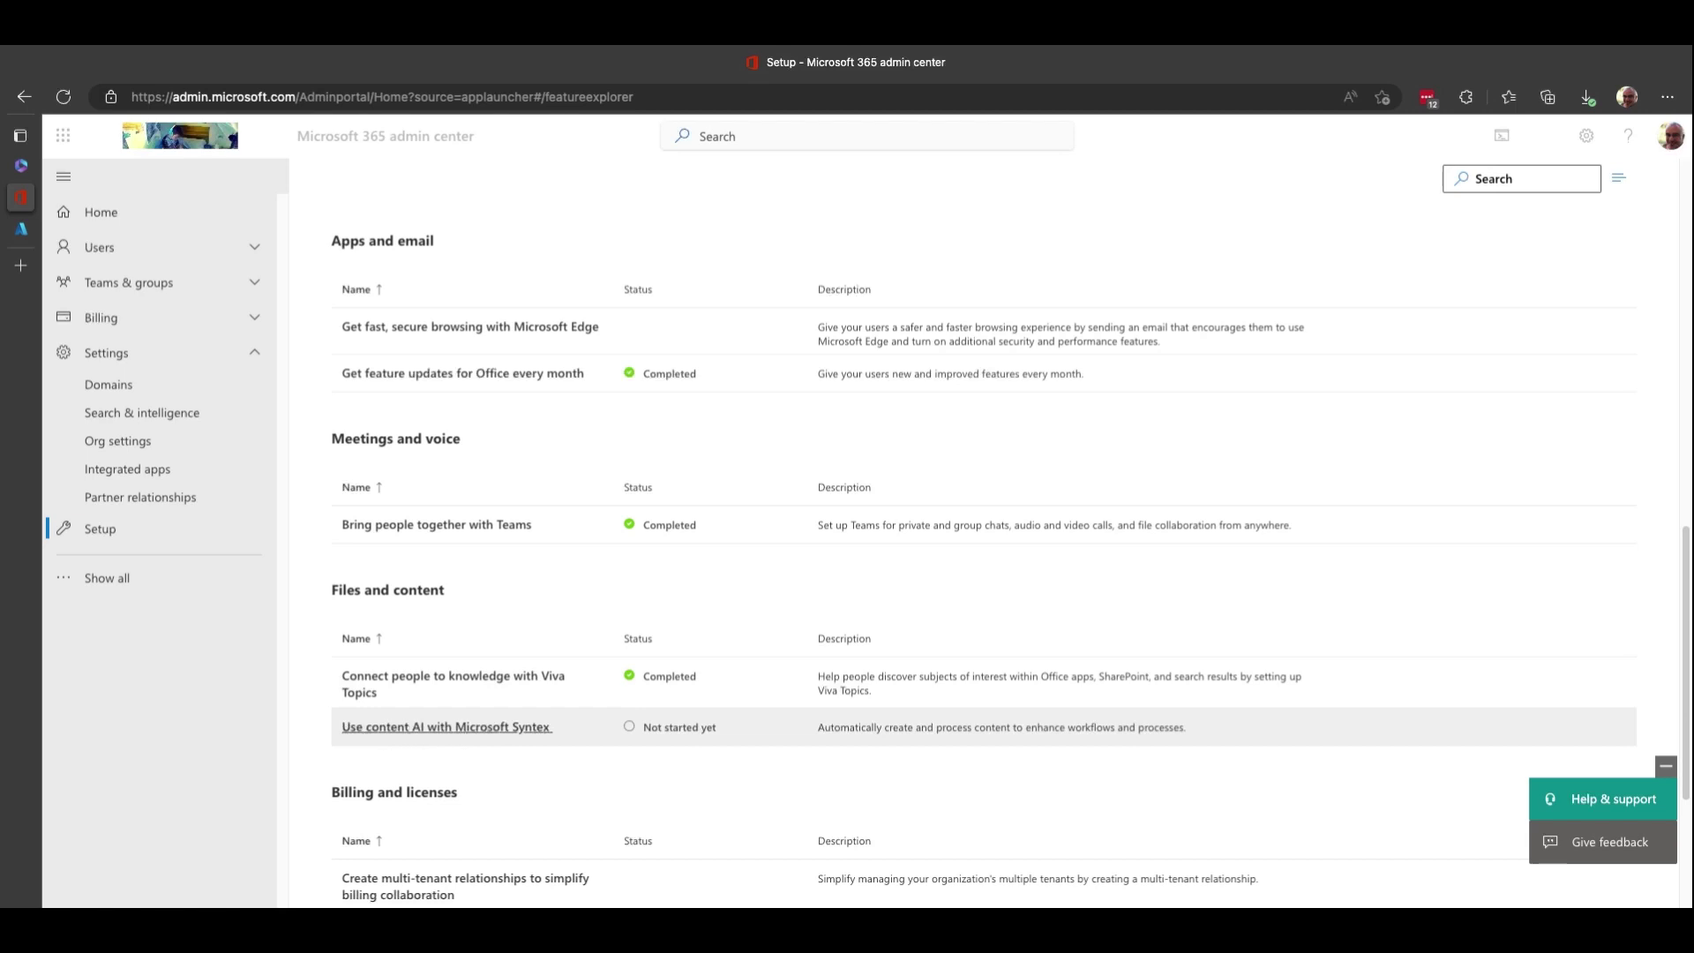
scroll(1510, 687, up, 15)
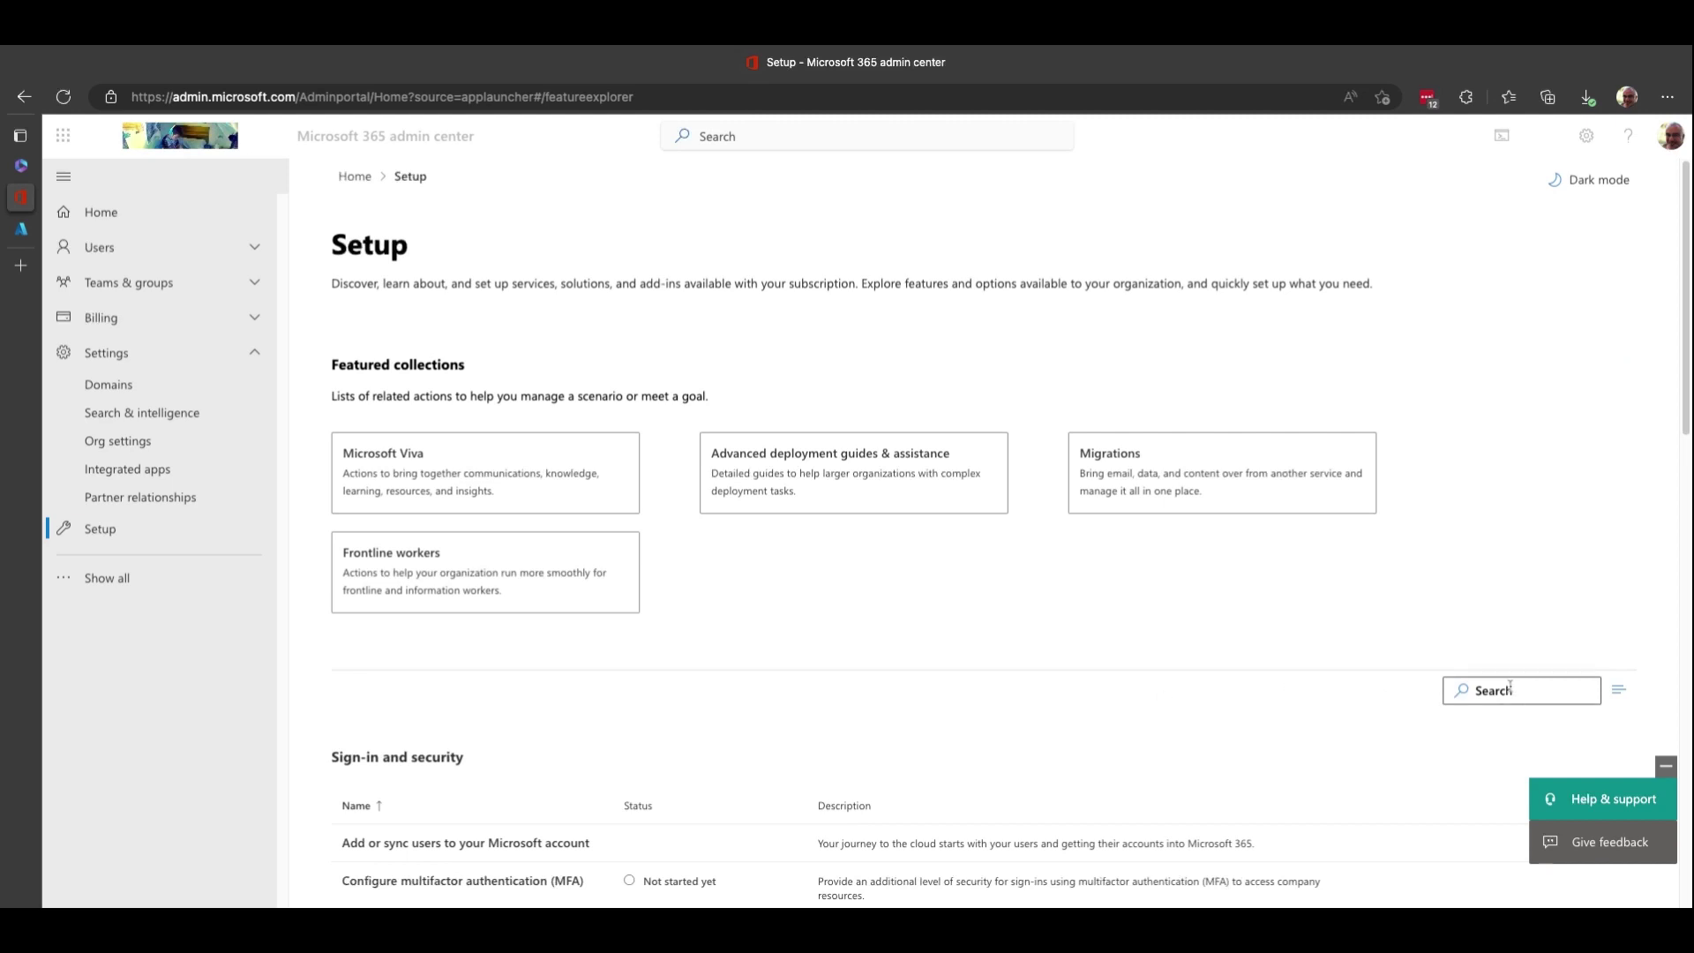
Step: Search the setup tasks for syntex and open Use content AI with Microsoft Syntex
click(1512, 688)
text(synt)
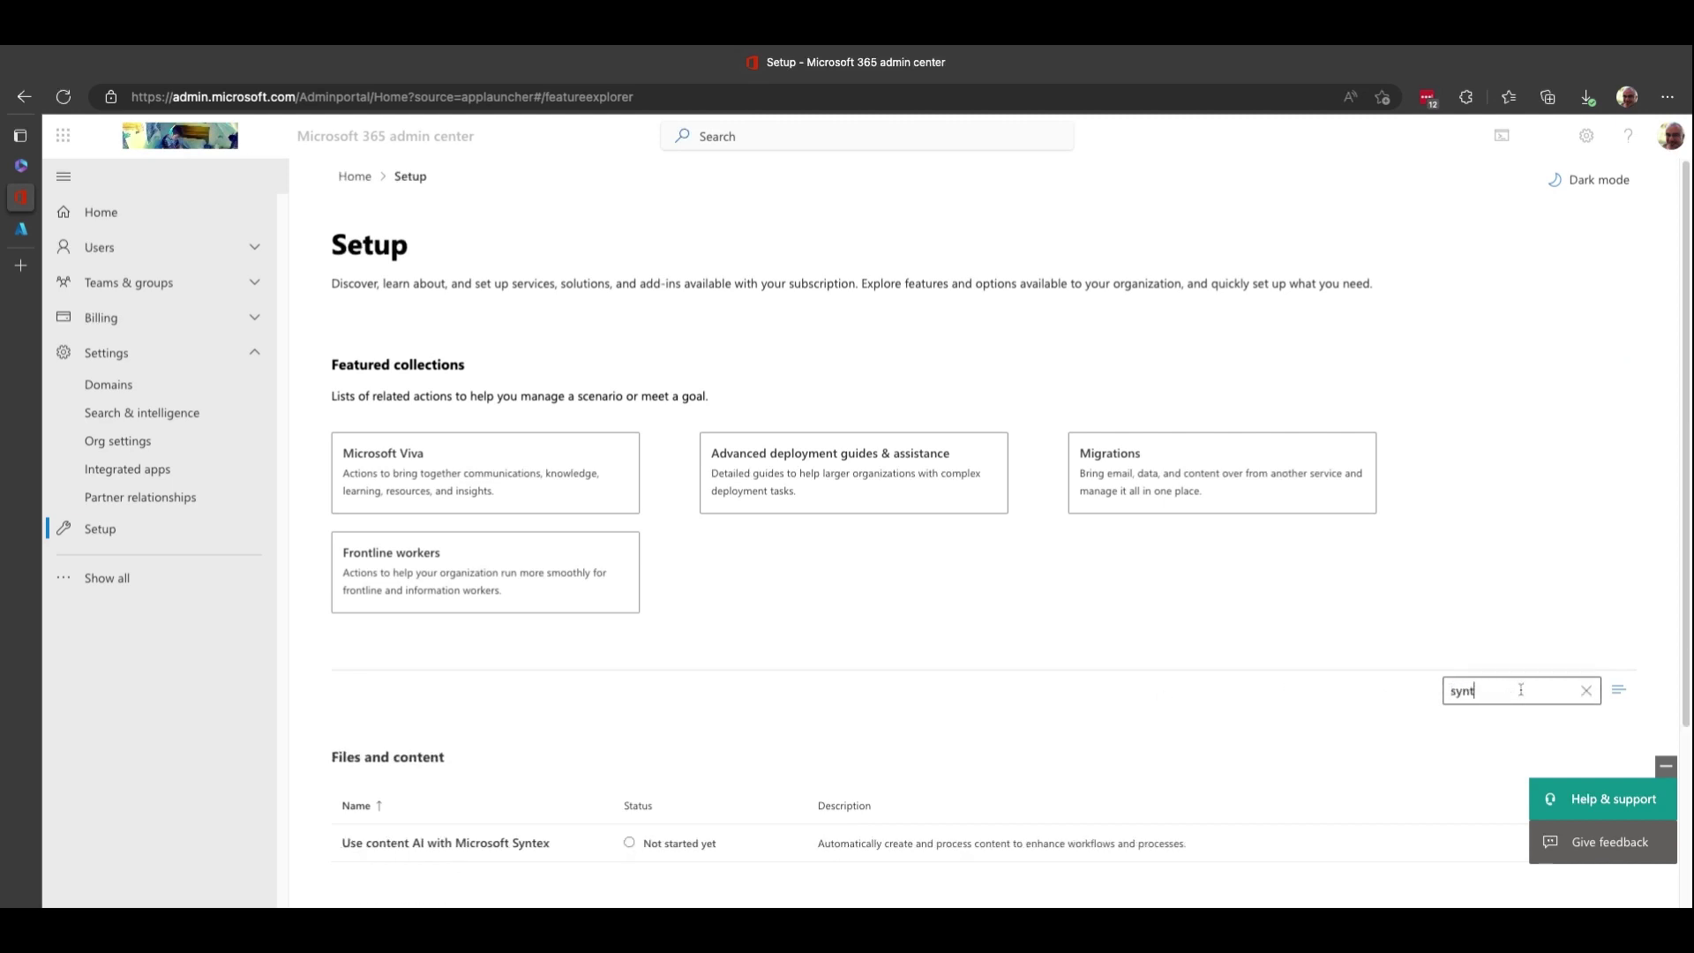
text(ex)
scroll(830, 812, down, 3)
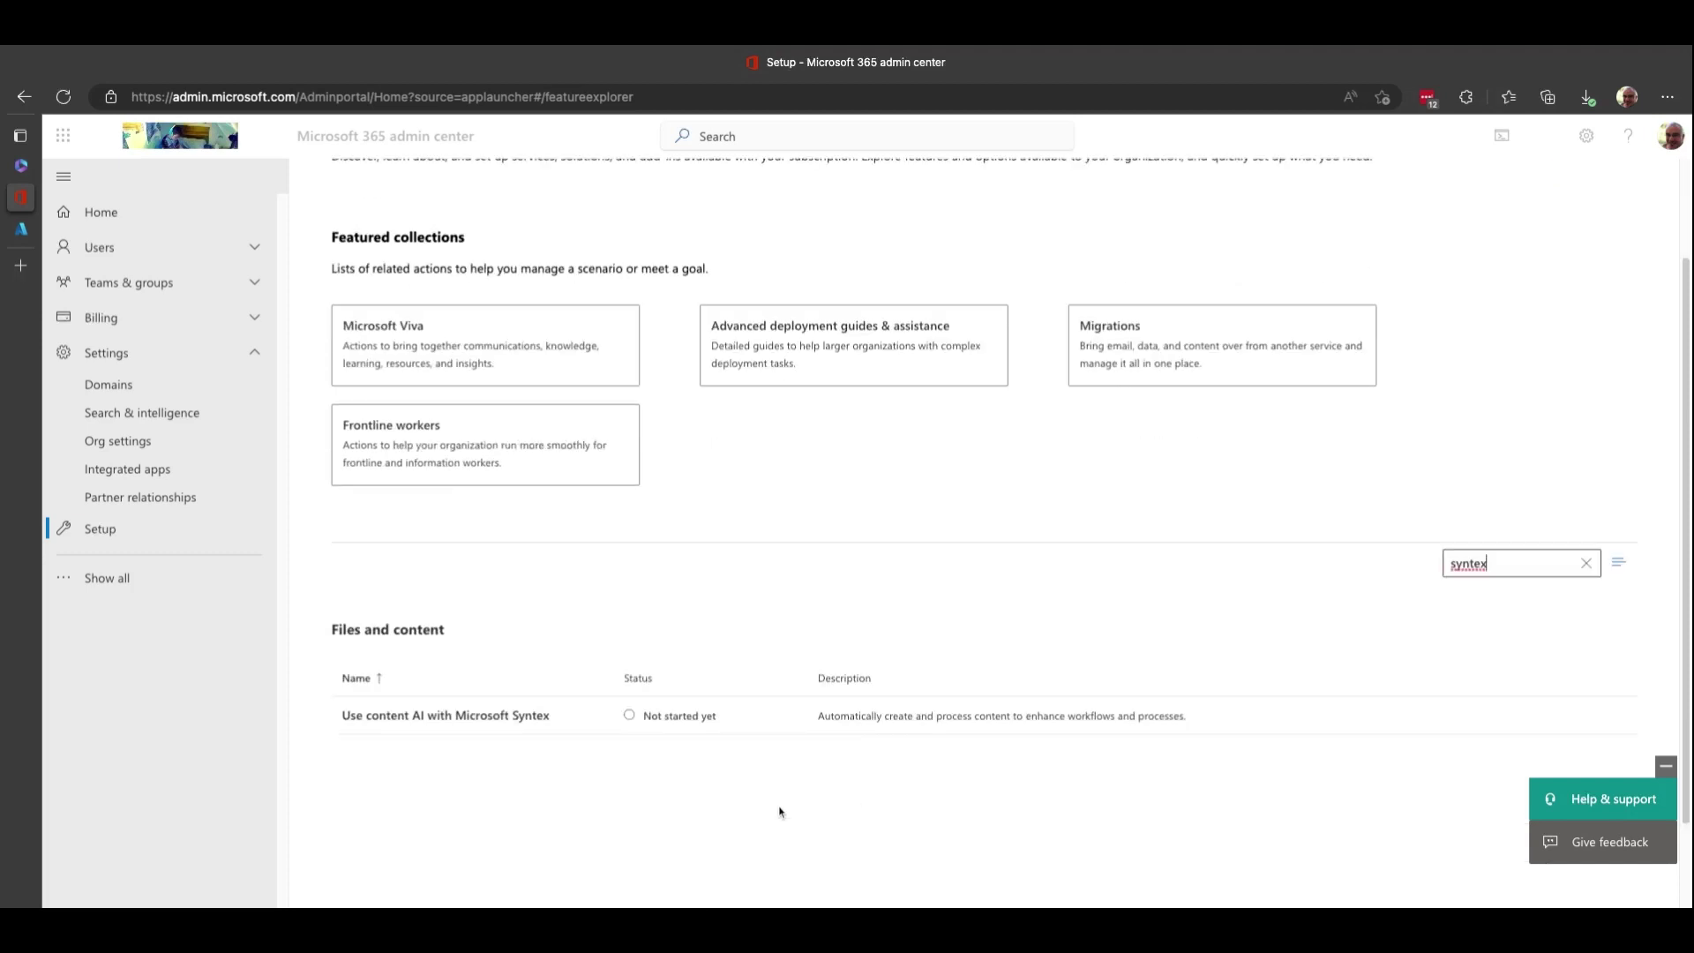
click(383, 716)
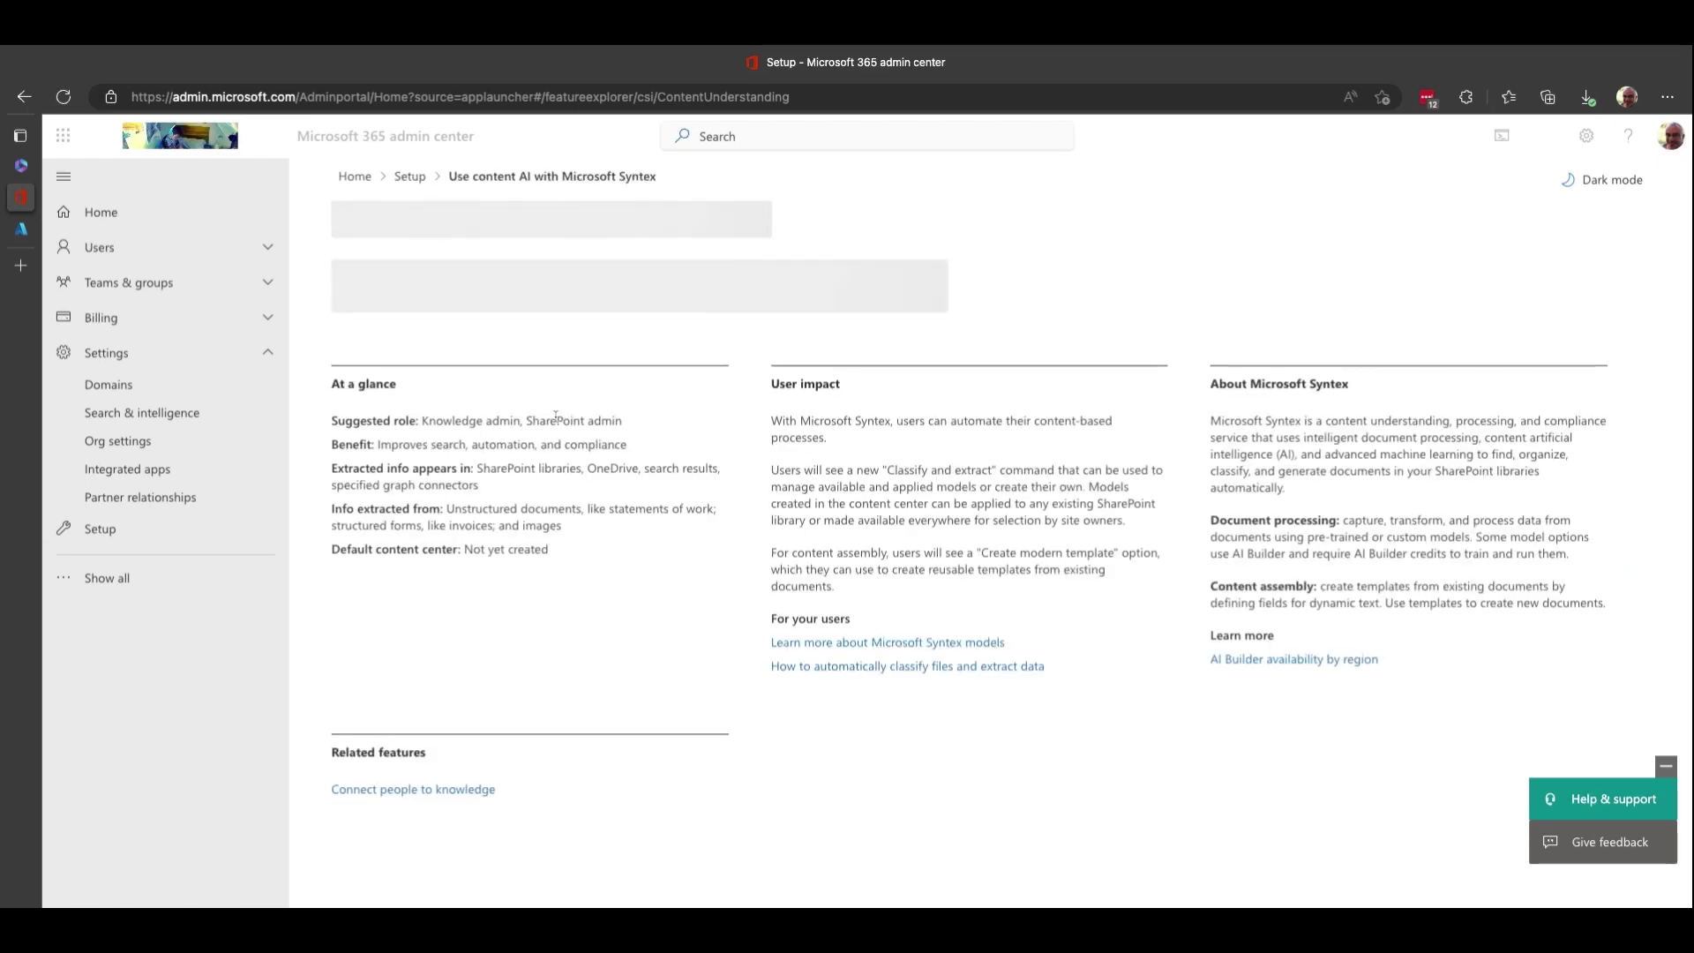
scroll(533, 724, down, 1)
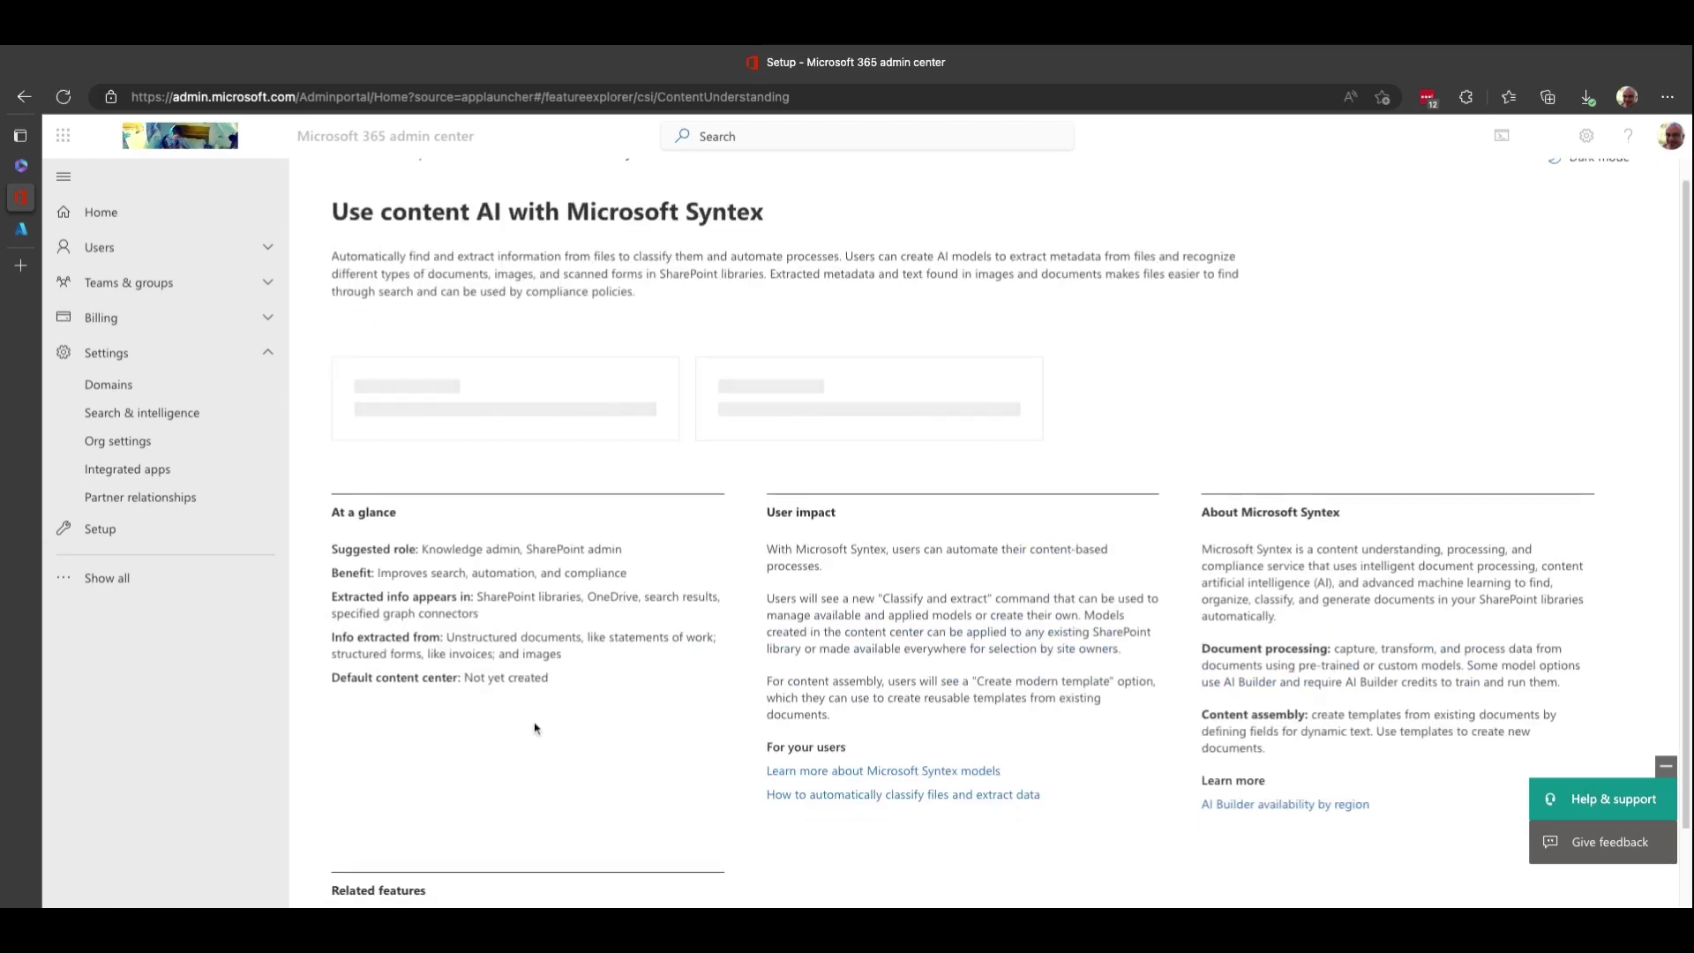
scroll(535, 726, down, 1)
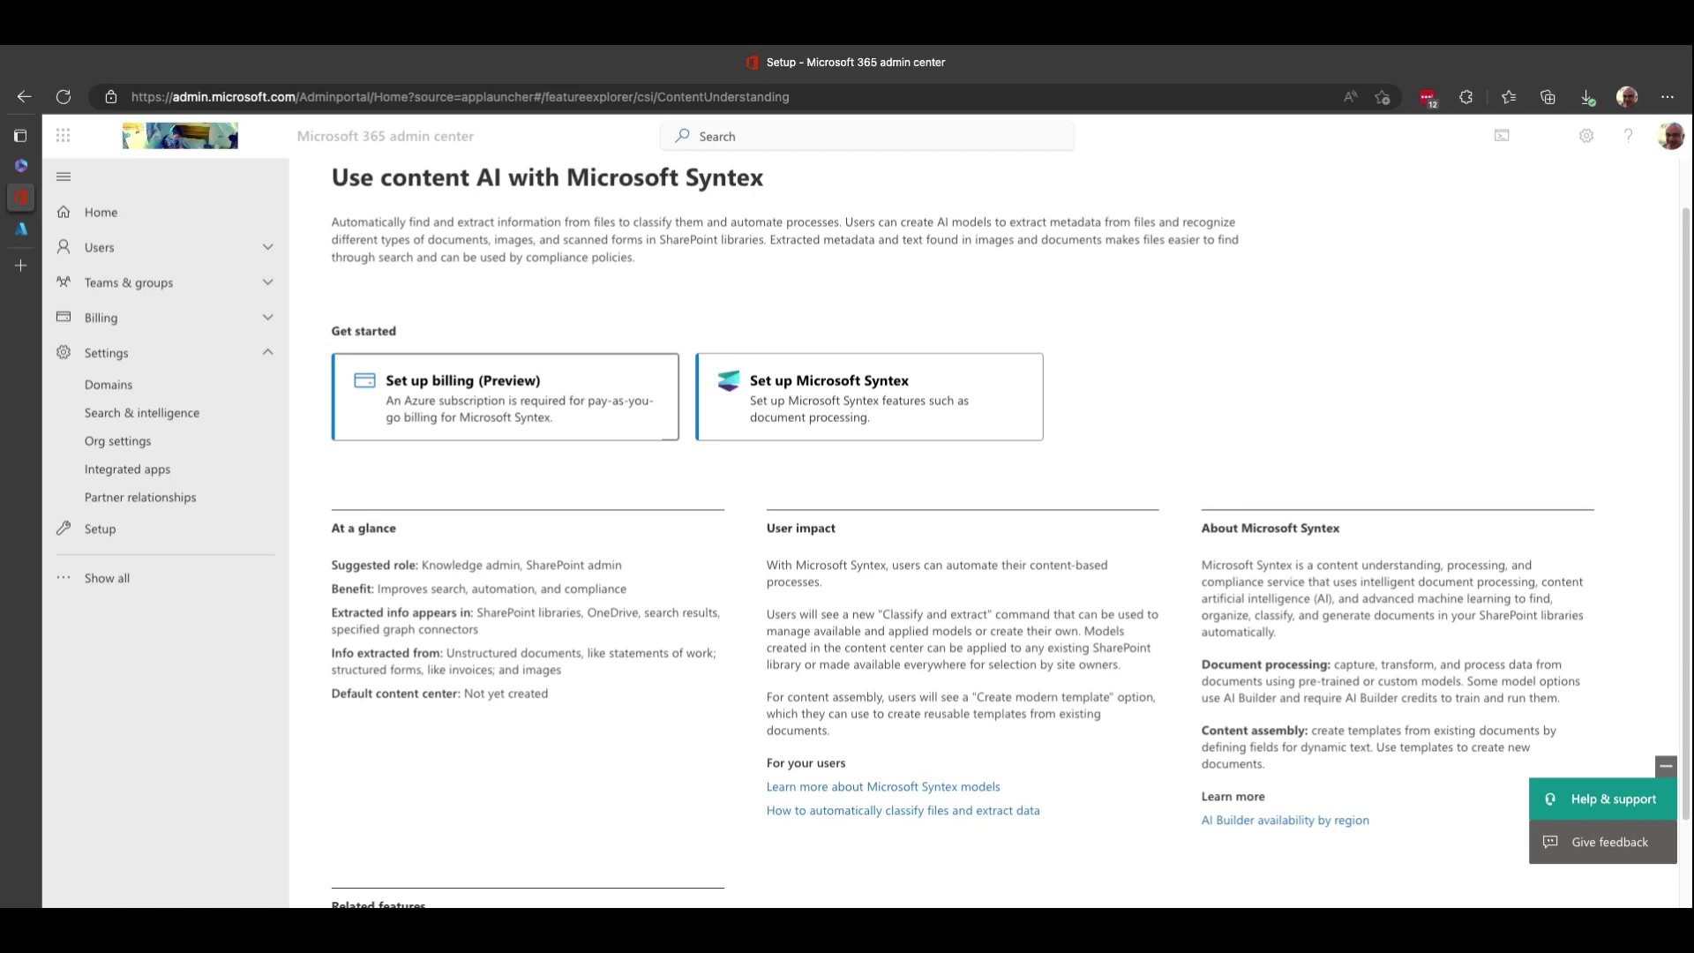
Step: Set up Syntex billing with the Visual Studio Enterprise Subscription, resource group SyntexRG and region UK South, and save it
click(583, 414)
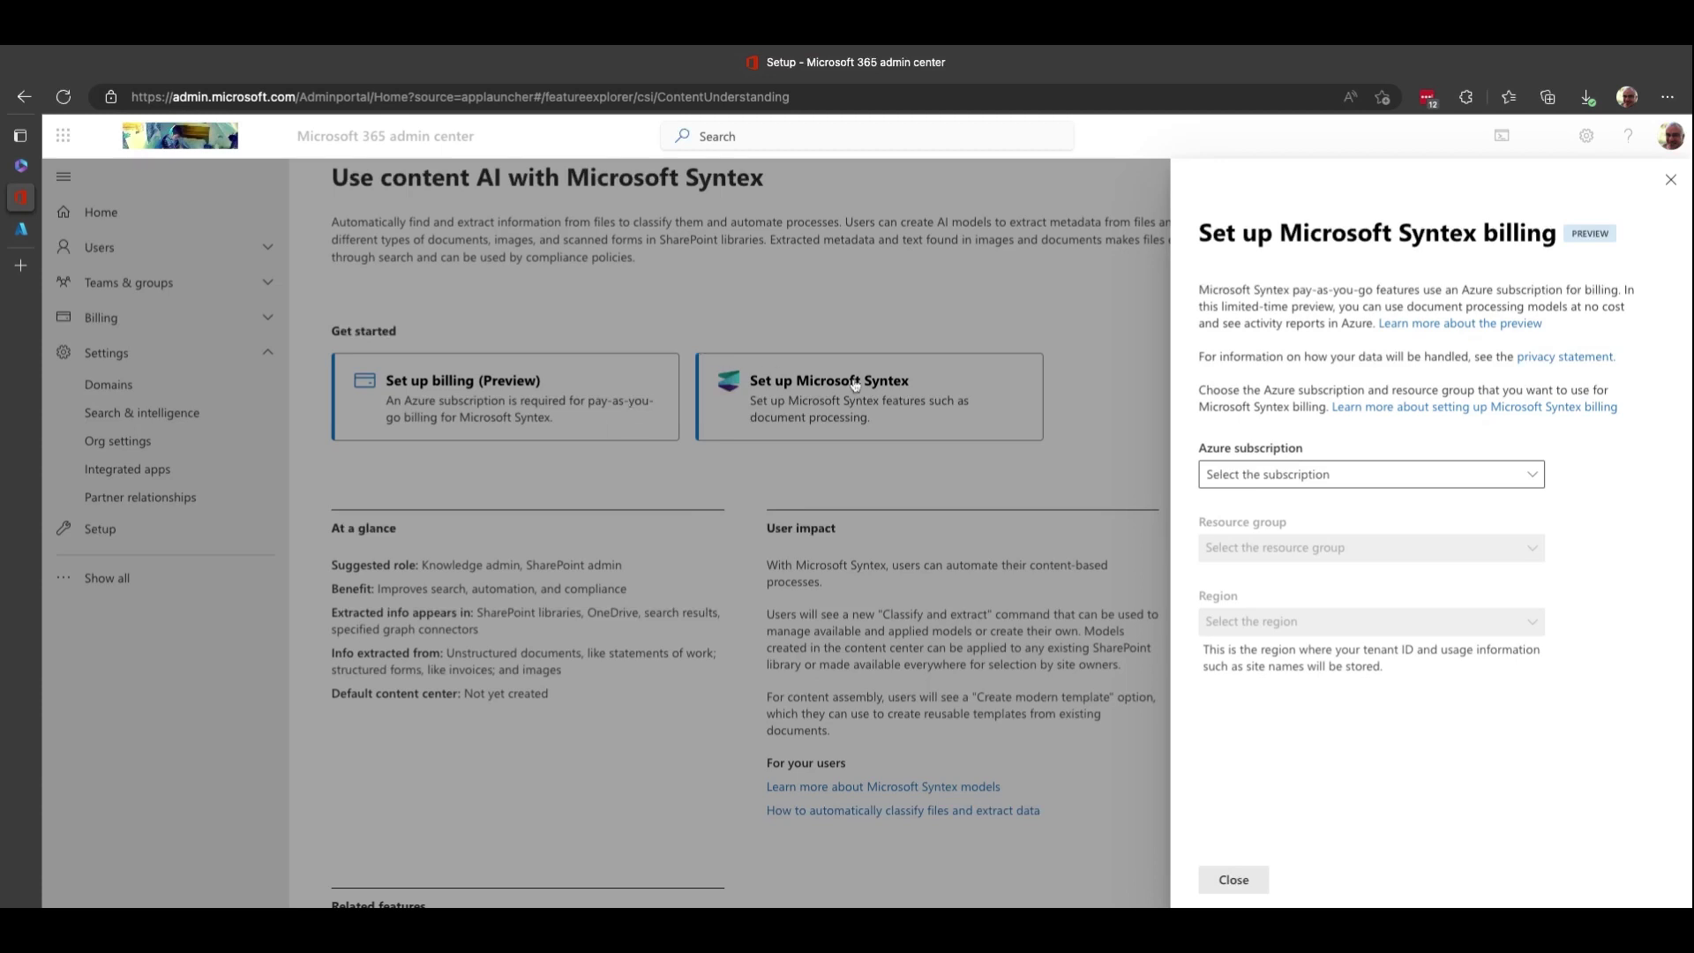
click(1269, 476)
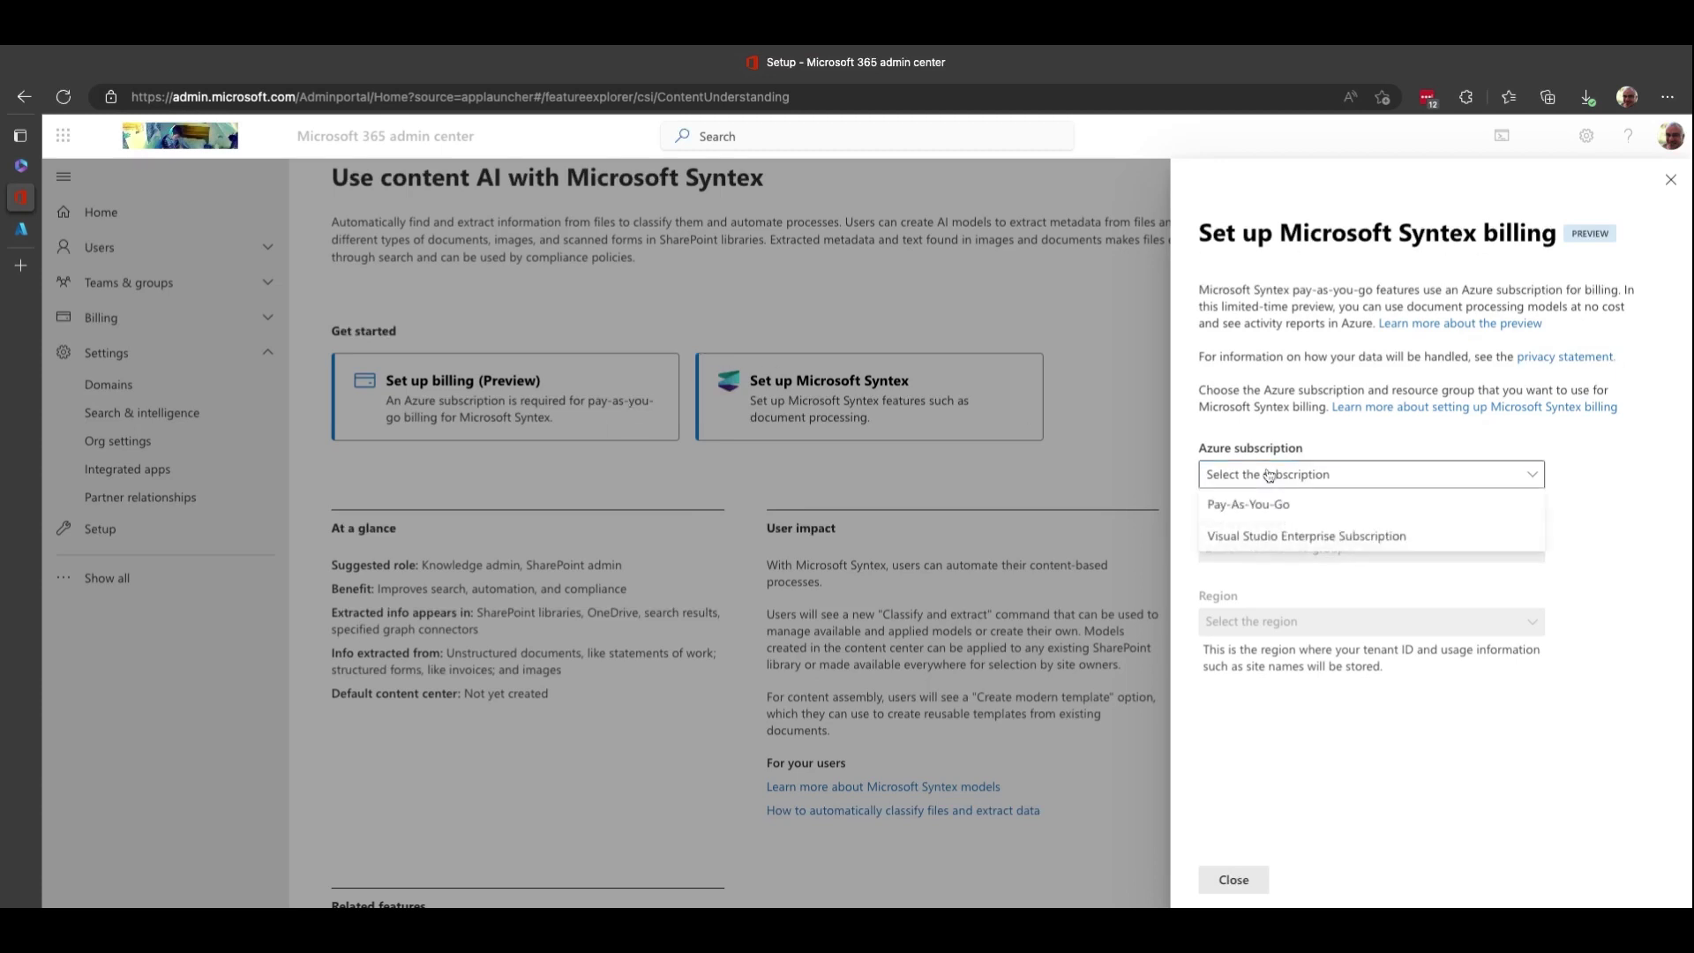
click(1294, 546)
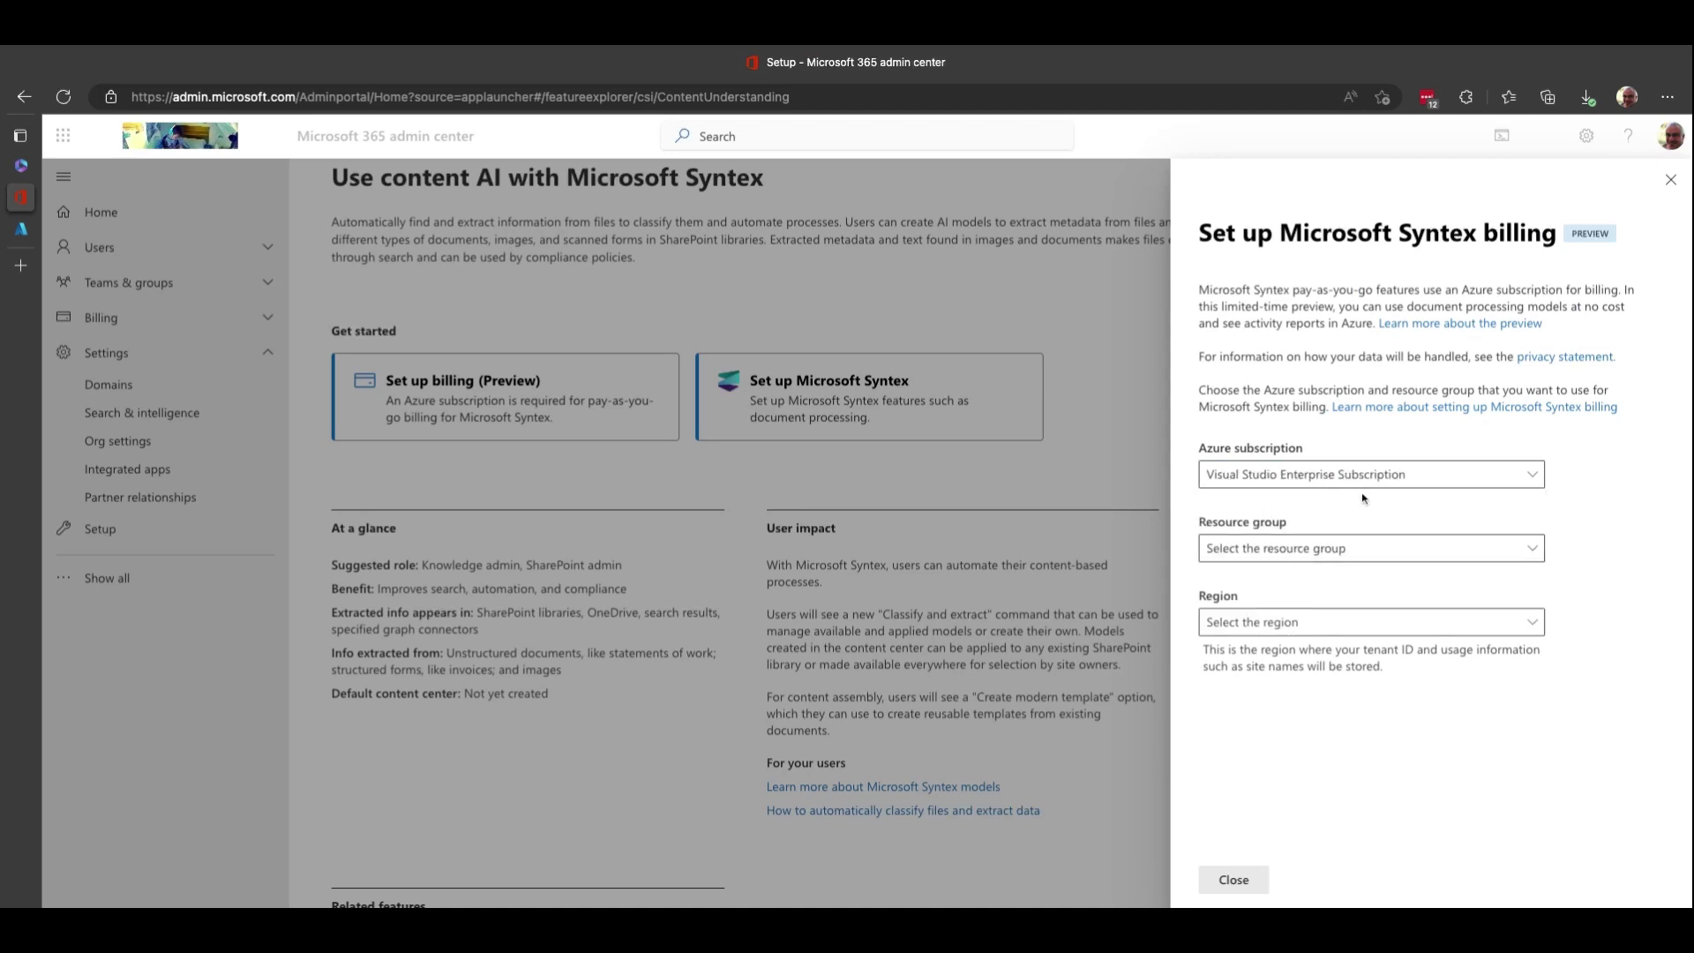
click(1342, 549)
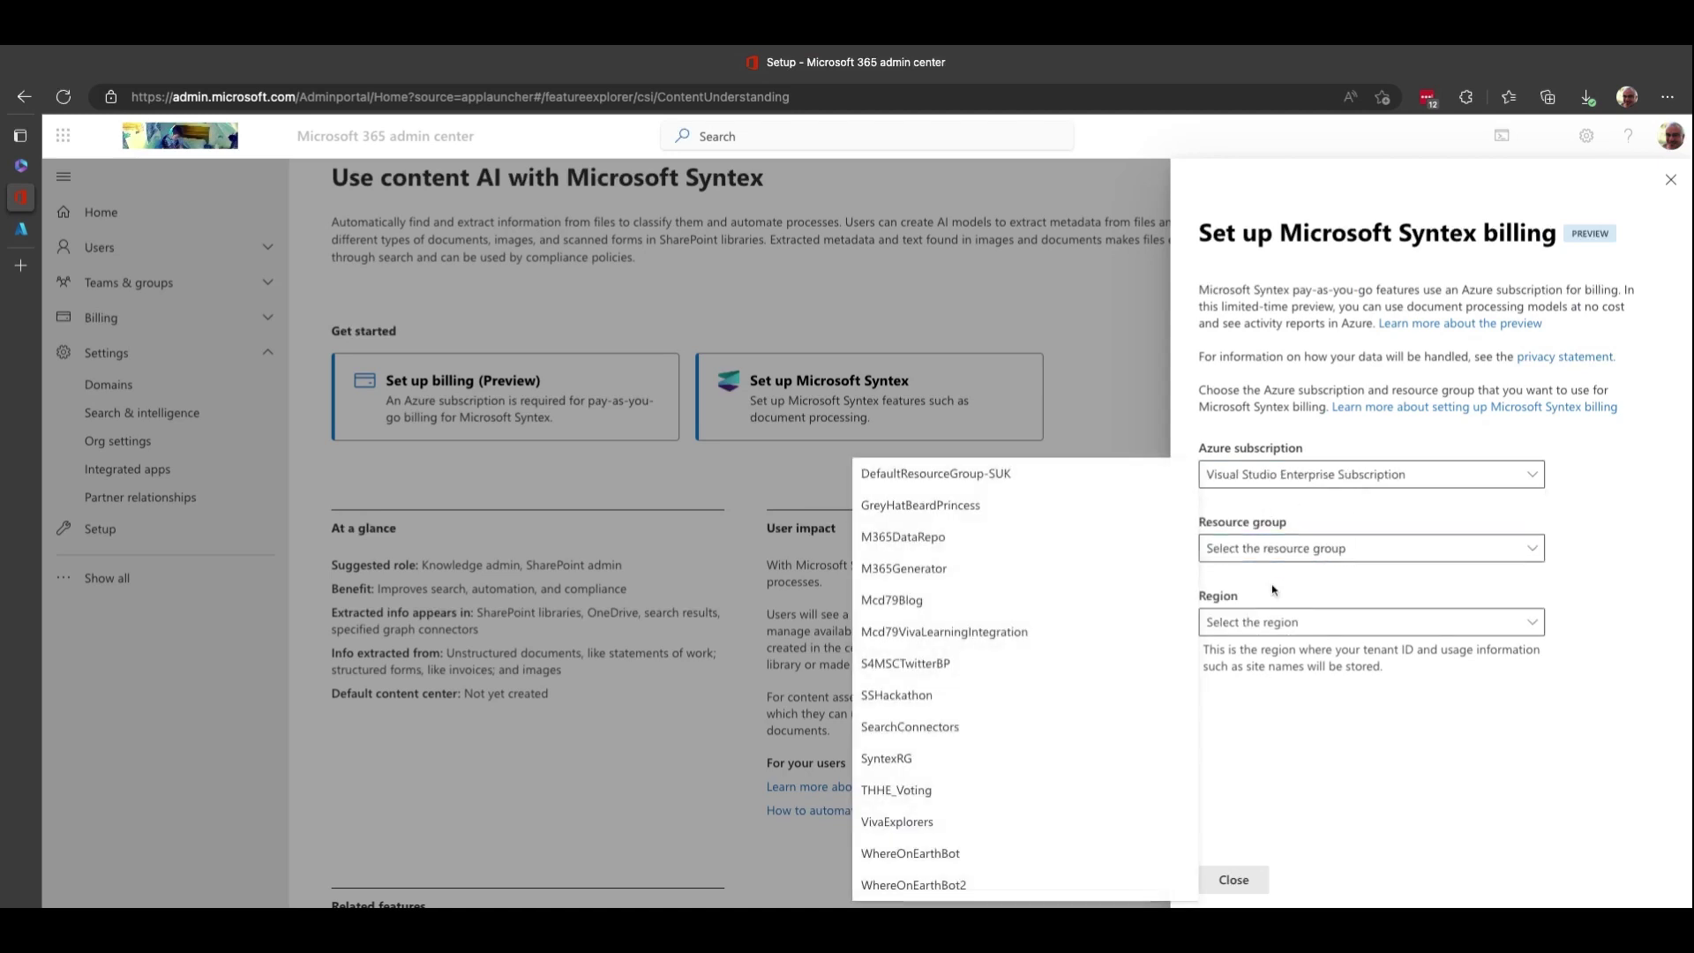
click(899, 767)
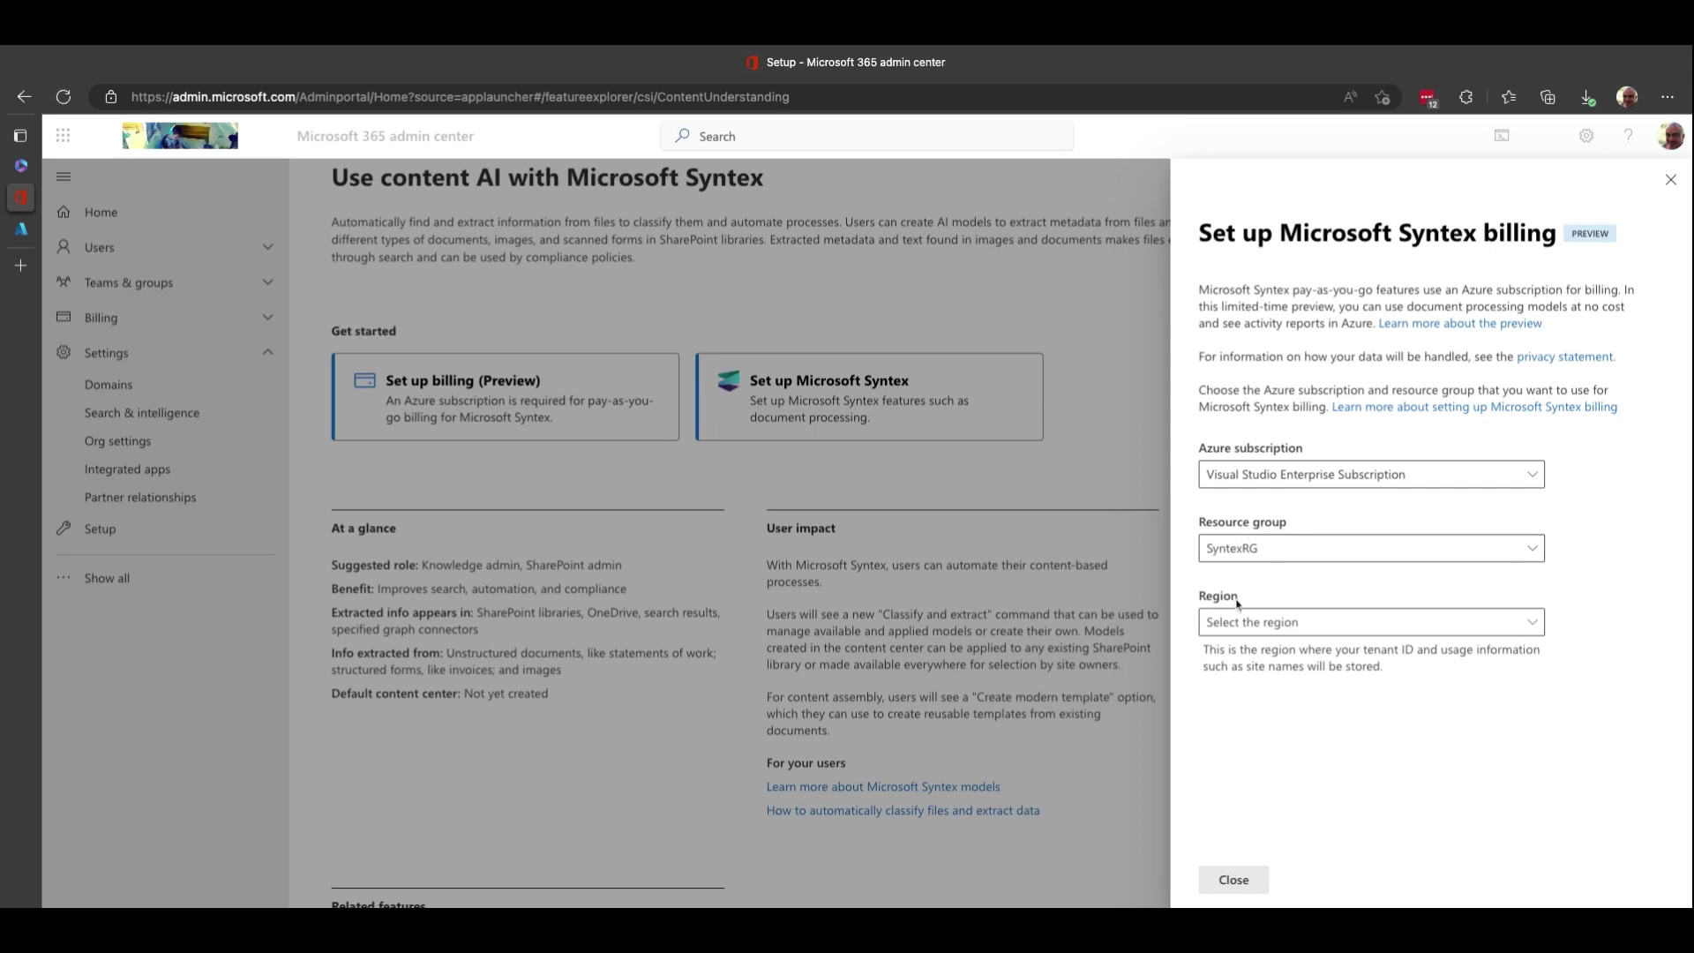
click(1250, 624)
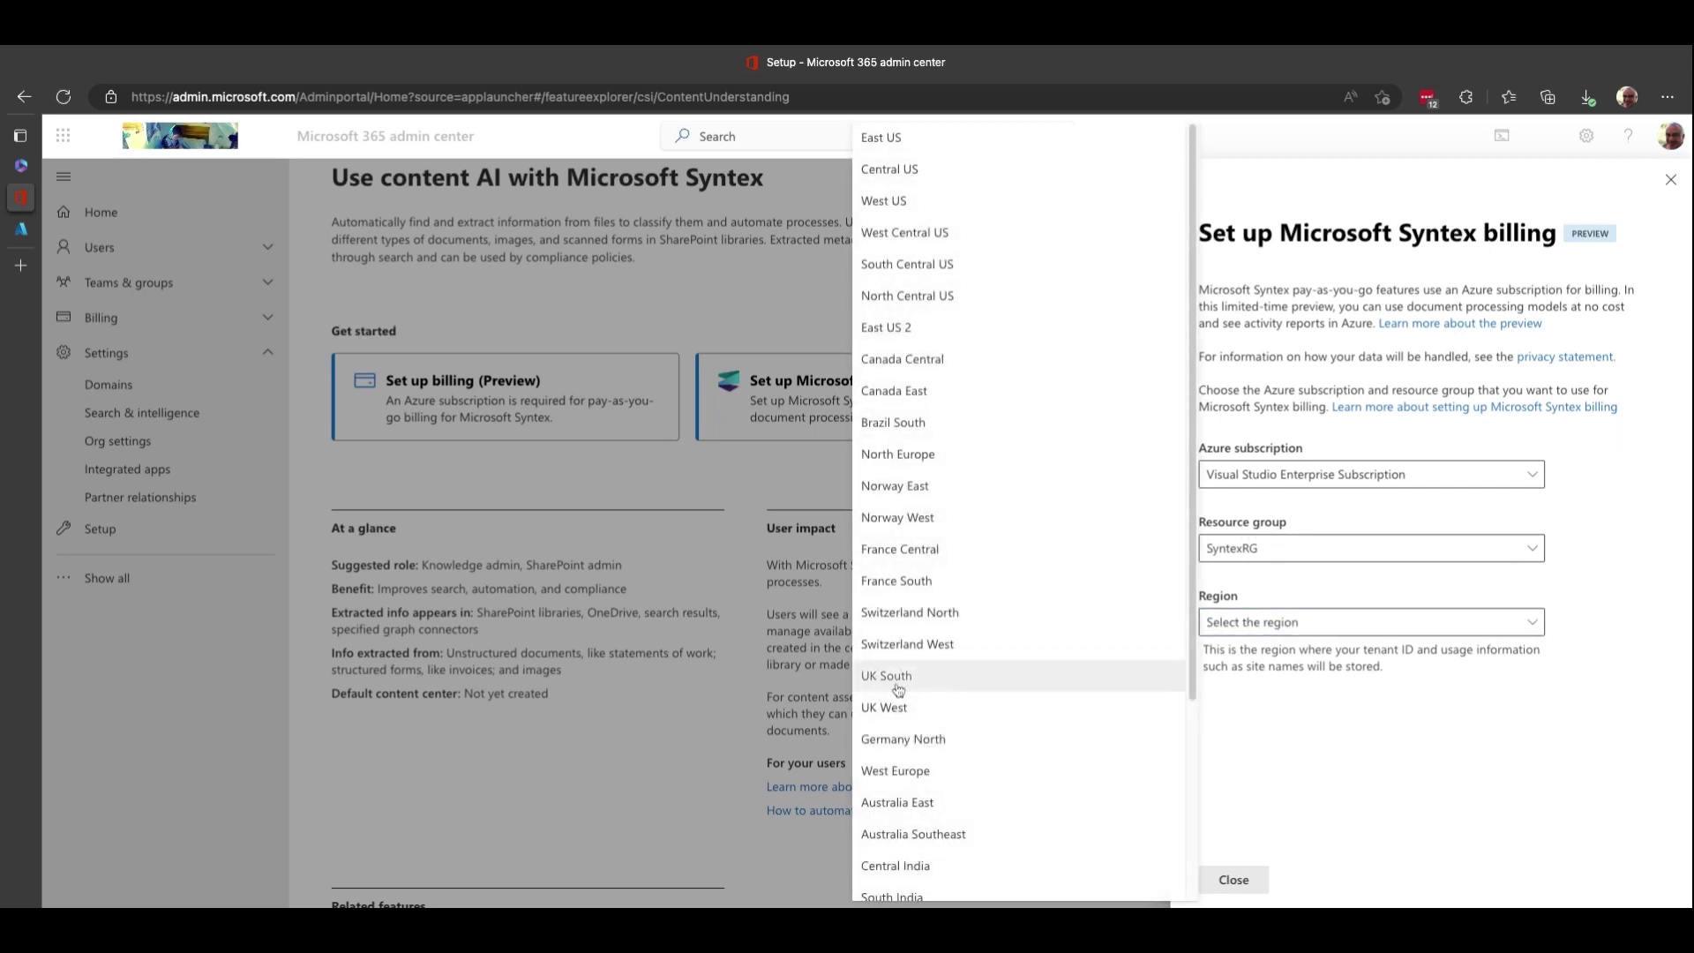
click(934, 686)
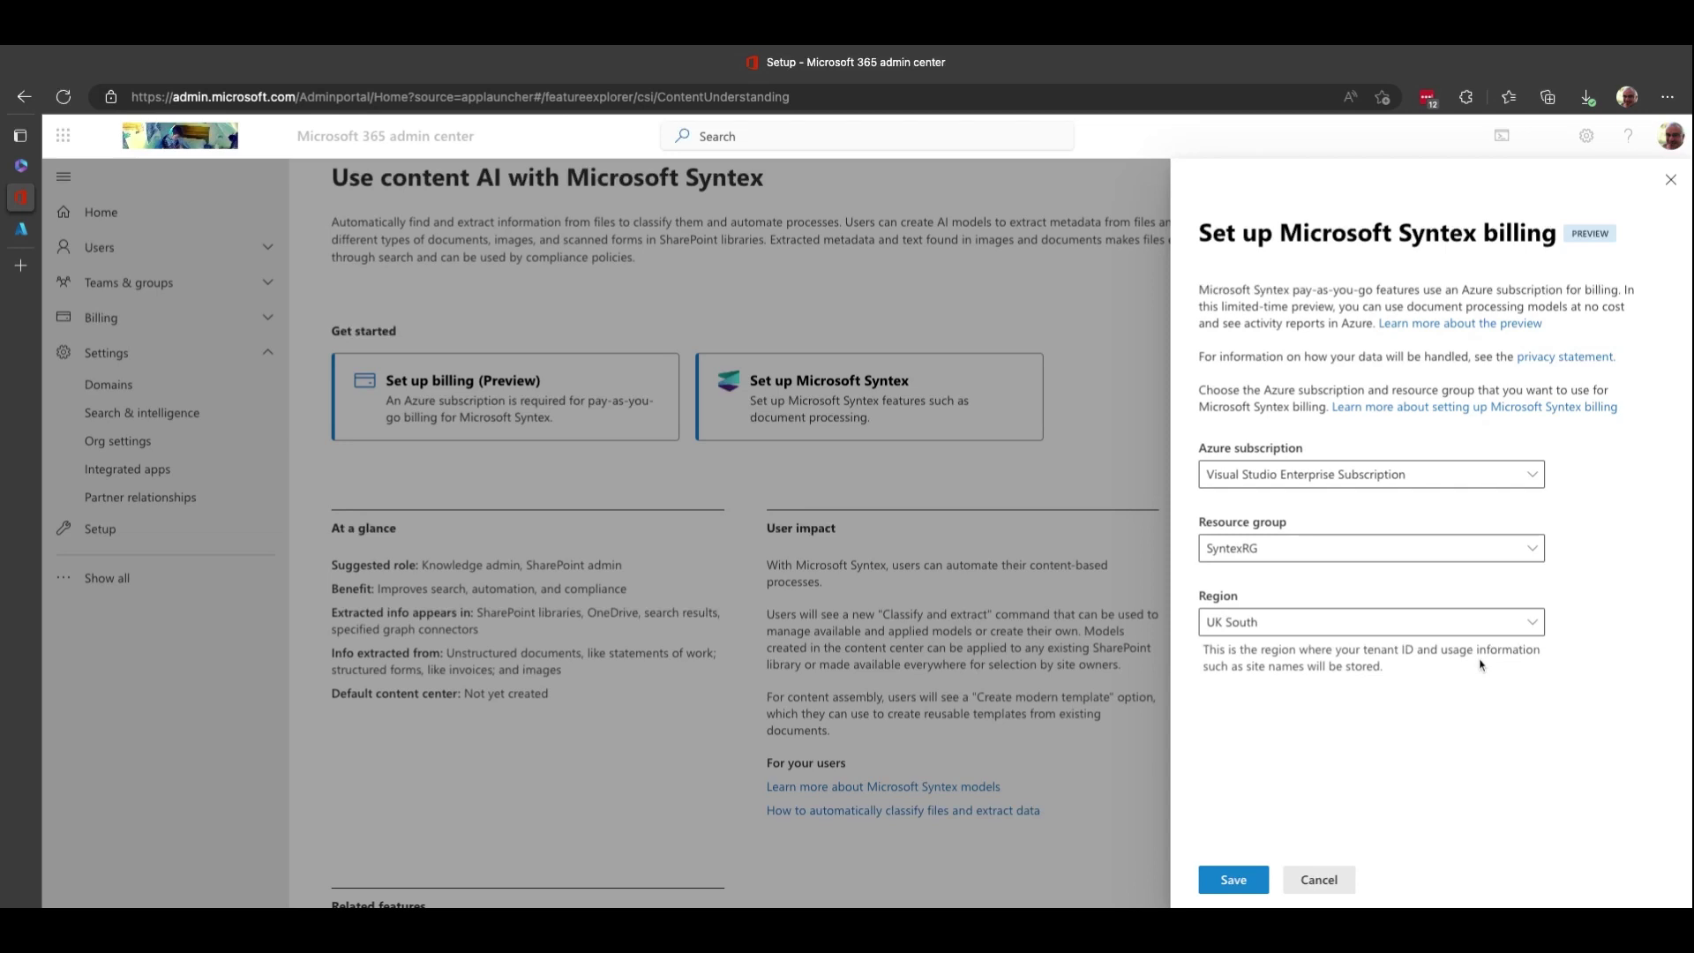
click(1234, 880)
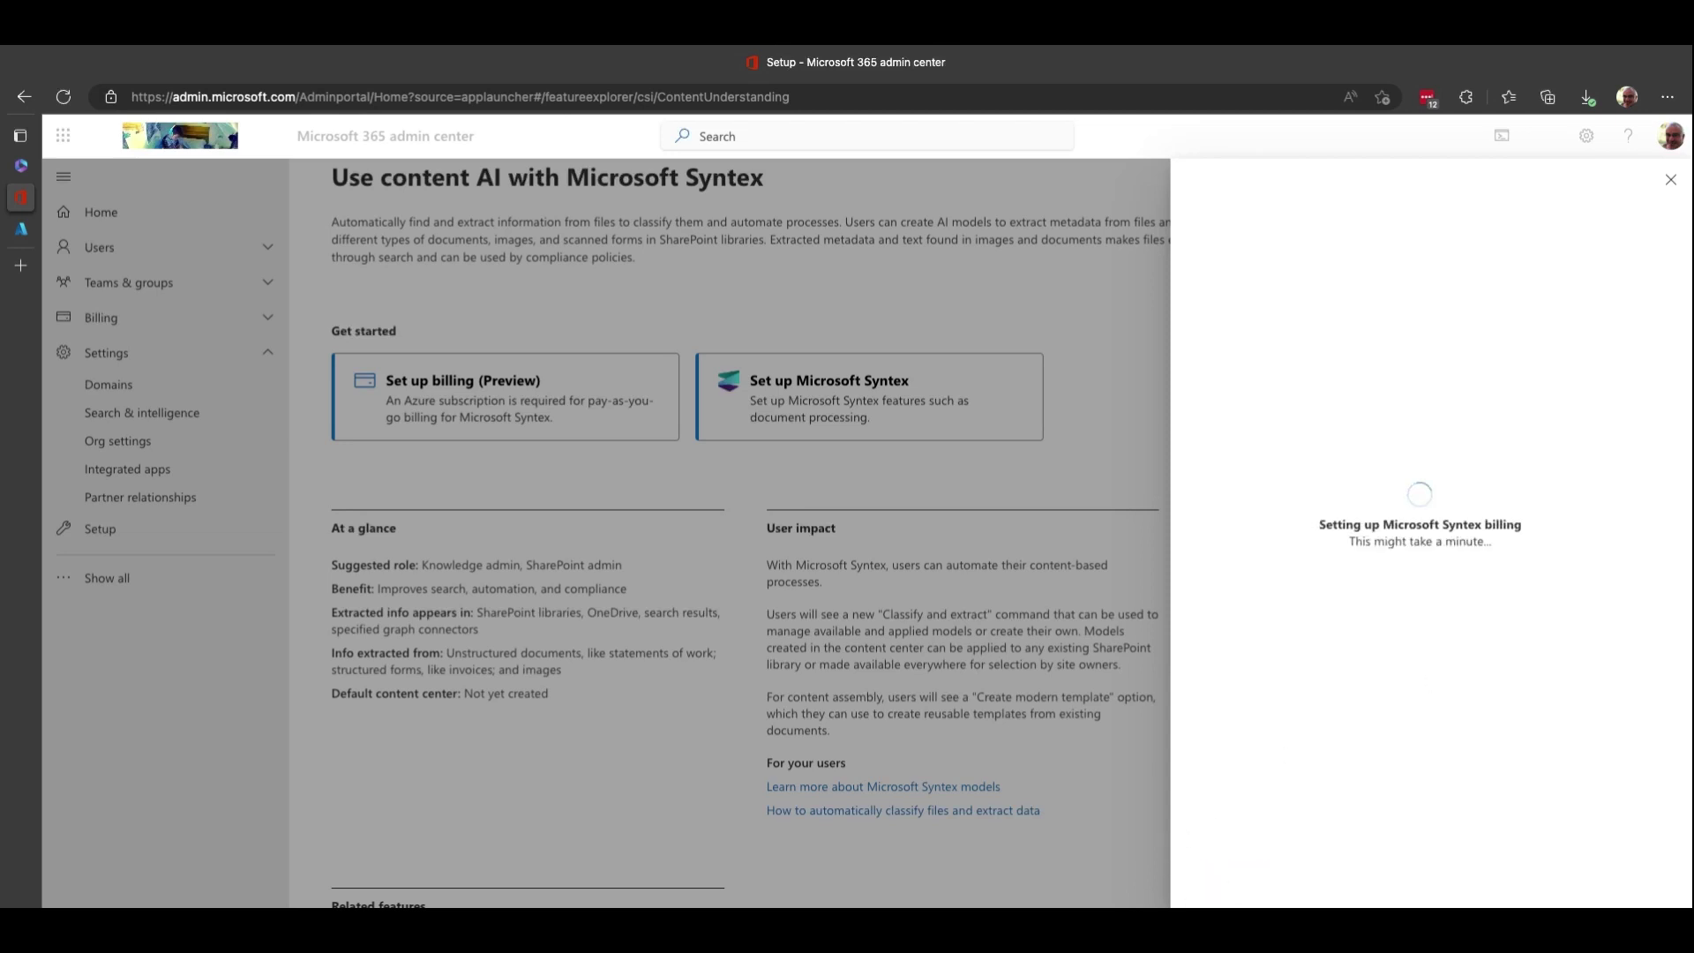